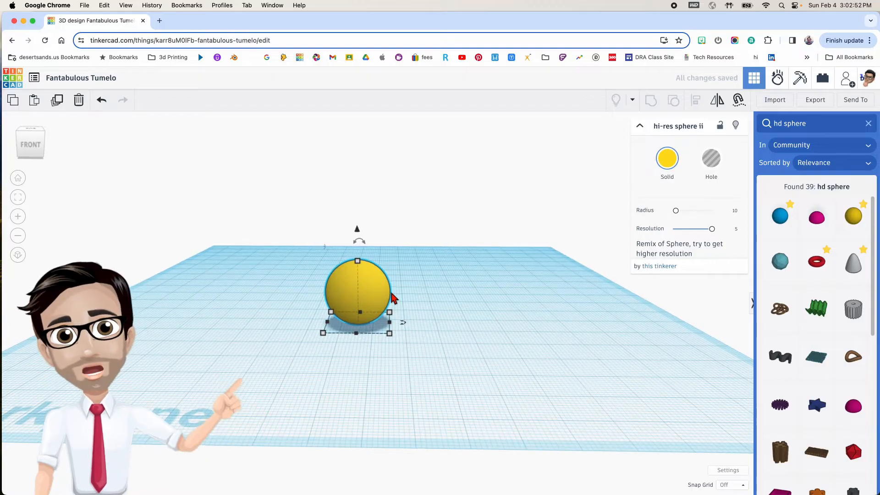
Step: Set the yellow hi-res sphere's height to 39 mm
middle_drag(396, 289, 478, 279)
scroll(457, 285, up, 2)
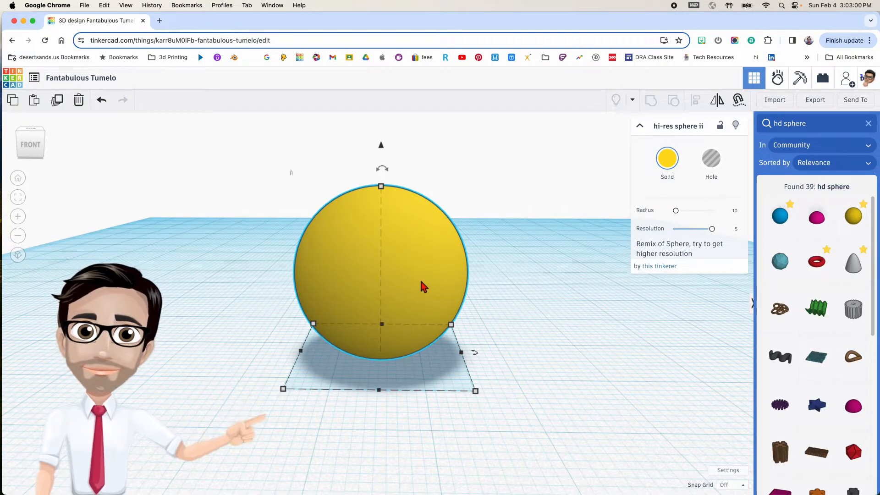
click(452, 275)
text(39)
key(Return)
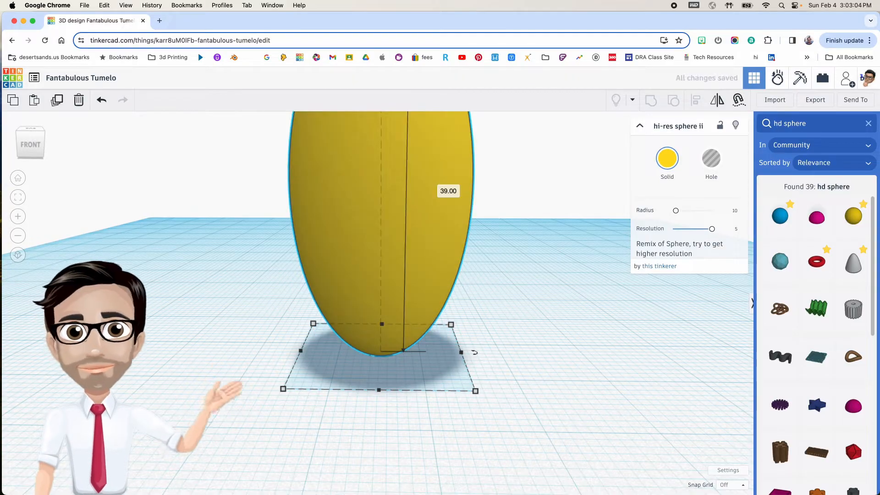
Step: Set the stretched sphere's width along the front edge to 52 mm
scroll(424, 236, down, 4)
middle_drag(424, 238, 376, 296)
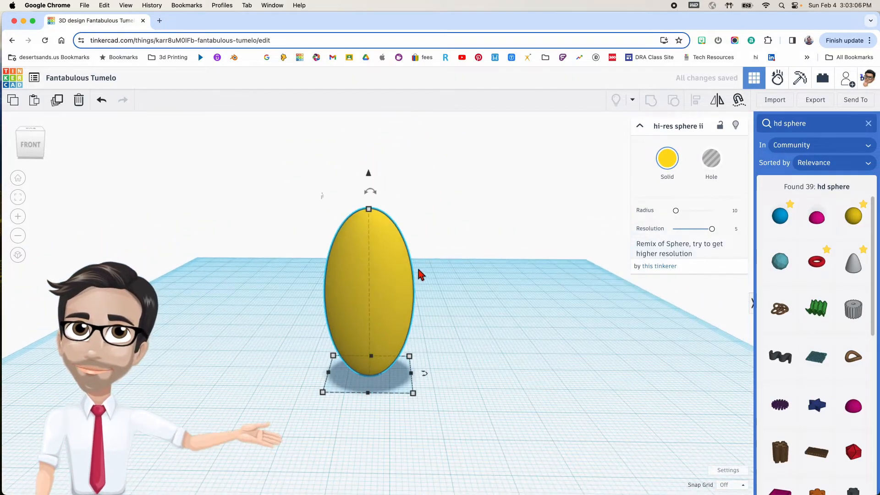
mouse_move(413, 394)
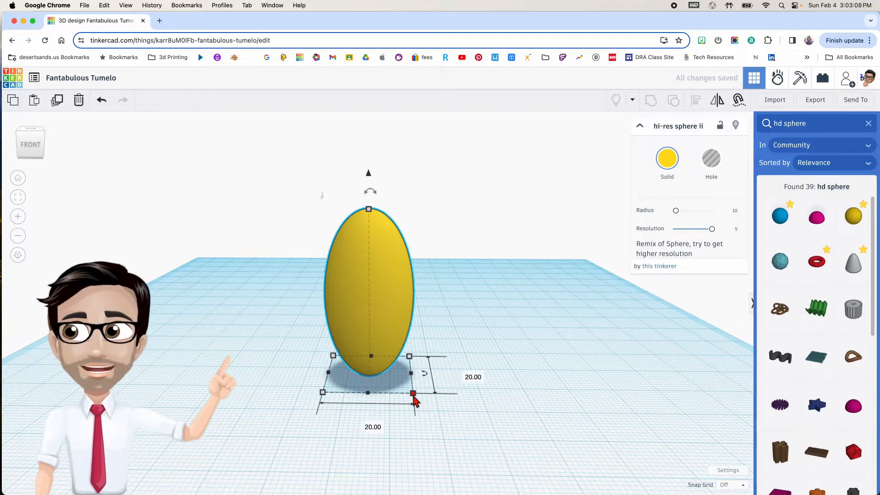
click(366, 424)
text(5)
key(Return)
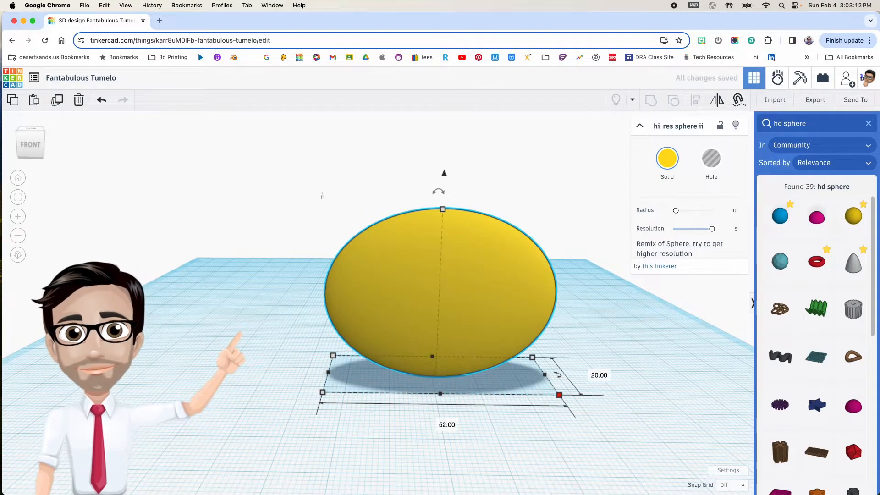
Step: Set the ellipsoid's front-to-back depth to 38.4 mm and deselect it
middle_drag(534, 376, 487, 367)
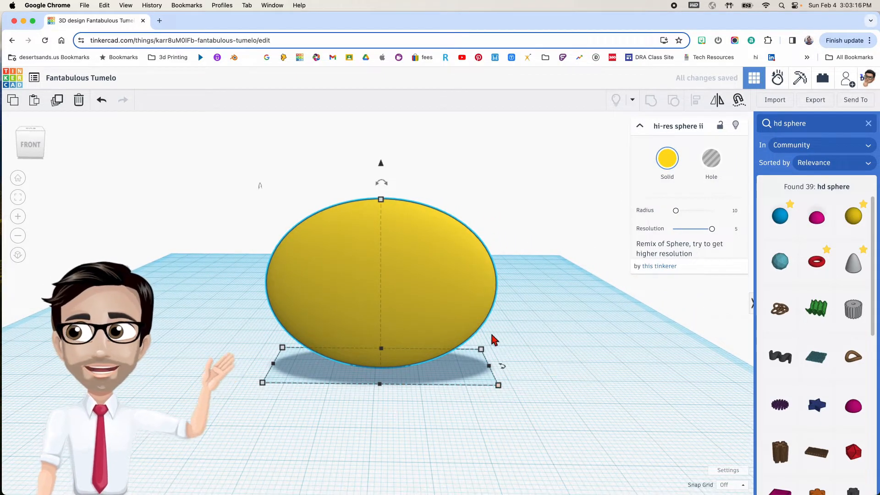
mouse_move(498, 387)
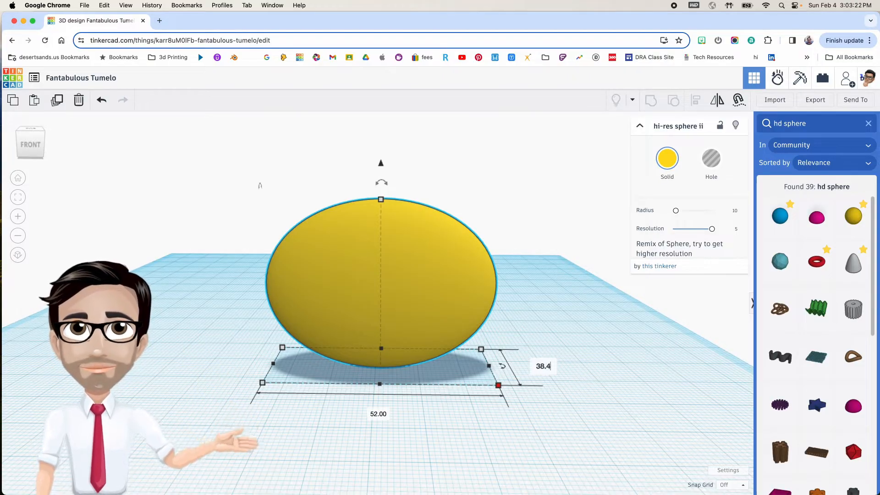
key(Return)
right_drag(545, 360, 504, 360)
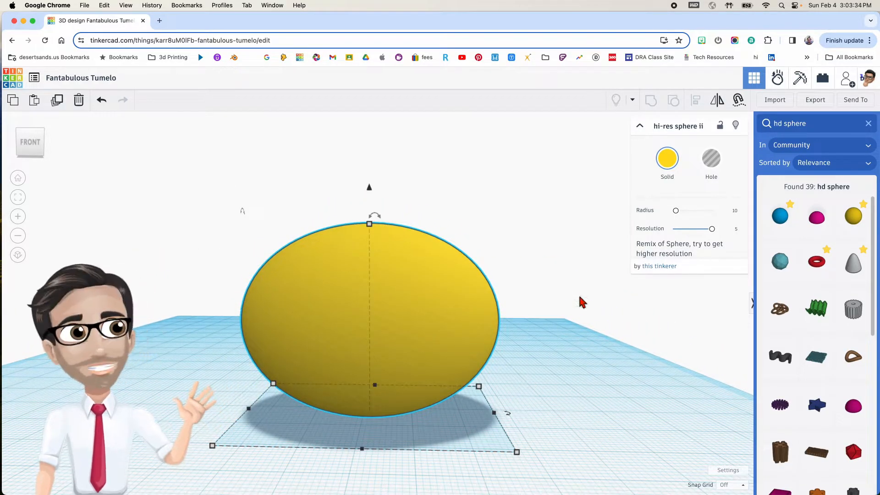
click(601, 373)
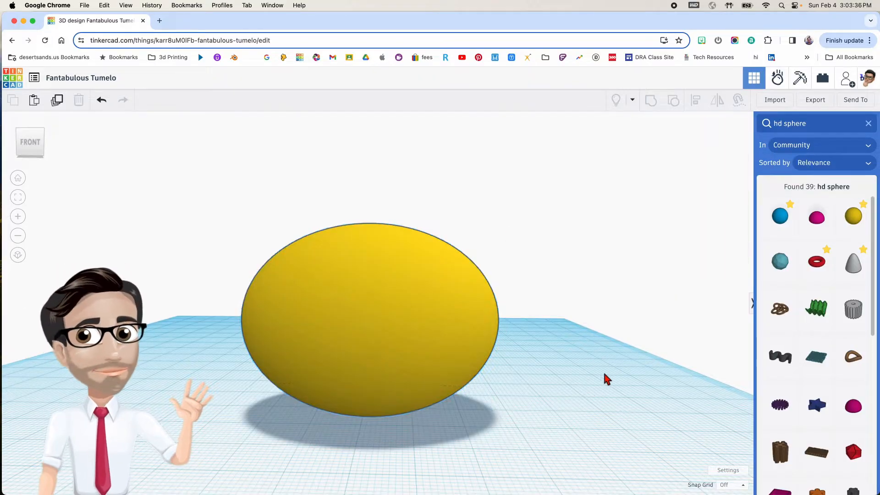
Step: Duplicate the yellow ellipsoid in place and set the snap grid to 1.0 mm
click(401, 334)
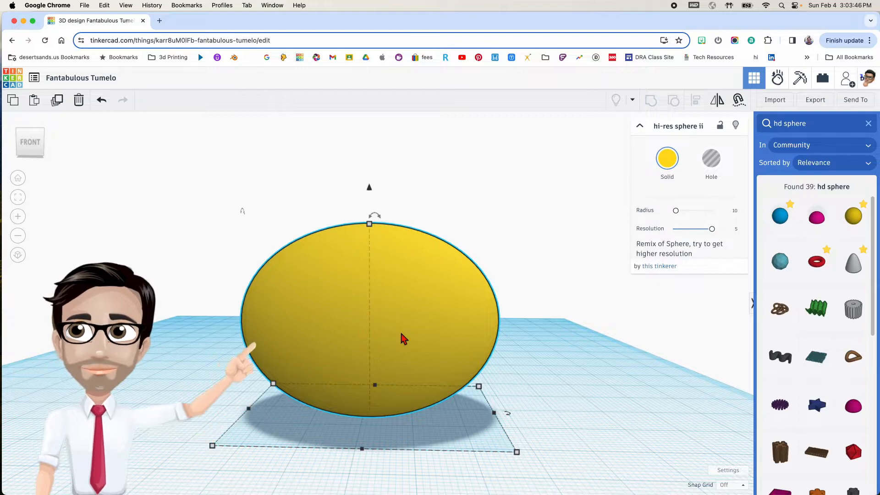
key(ctrl+d)
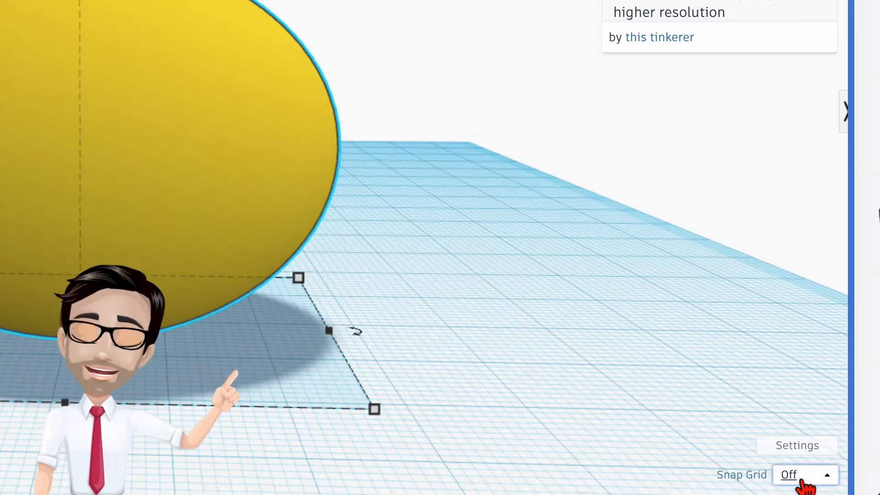
click(801, 476)
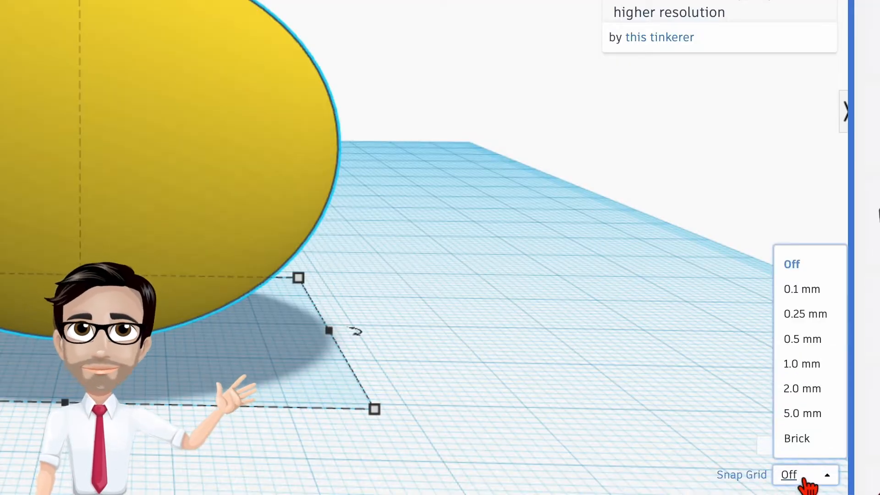
click(811, 364)
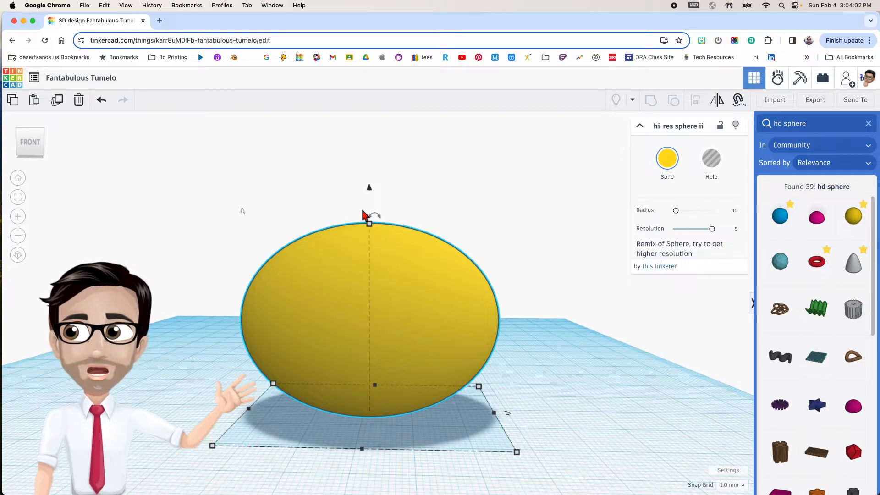
Step: Scale the duplicate down uniformly about its centre to 38 mm high and nudge it one 1 mm step to the right
mouse_move(369, 225)
drag(370, 230, 370, 230)
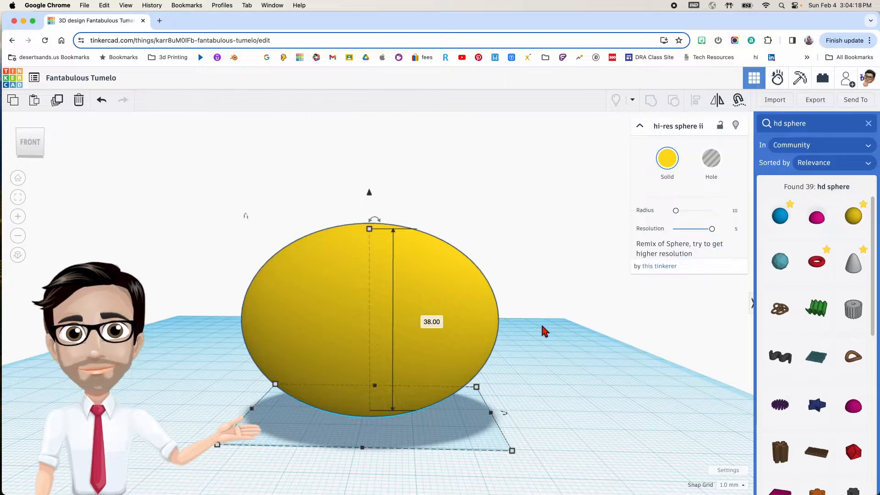
key(Right)
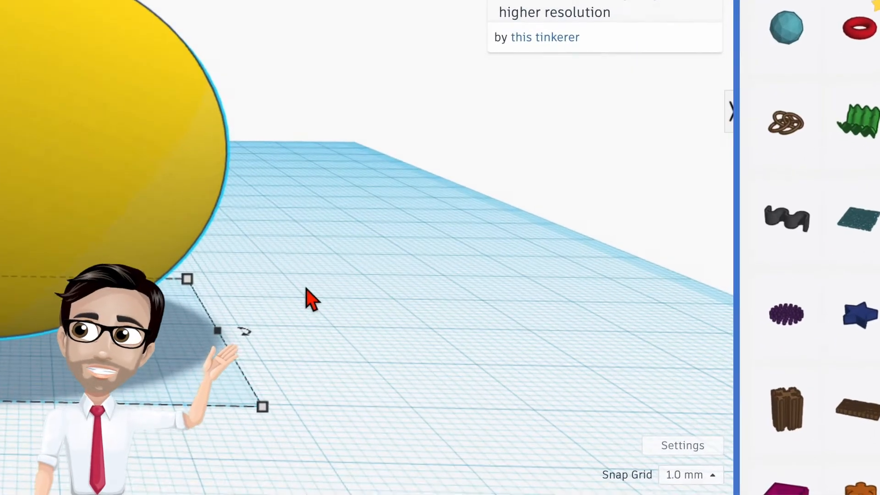
Step: Set the snap grid to 0.25 mm and raise the duplicate by one grid step
click(711, 478)
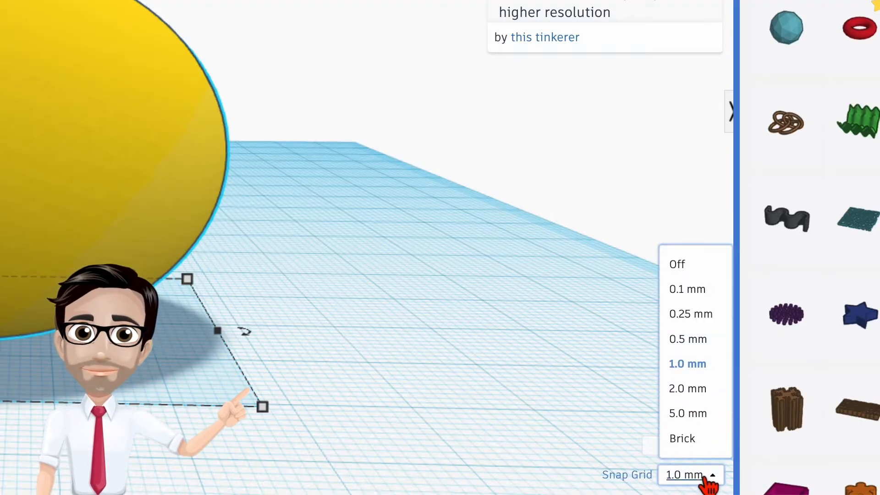
click(712, 323)
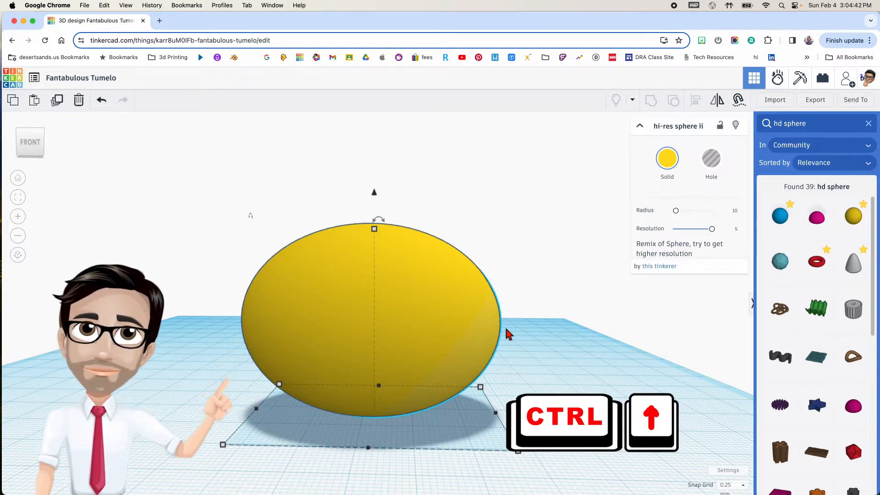
key(ctrl+Up)
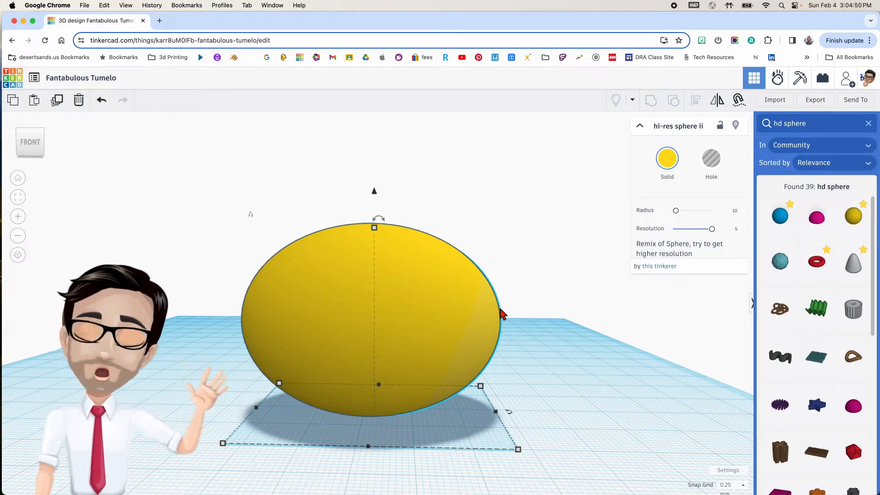
Step: Repeat the duplication with its shrink and offset until 53 shapes taper into a small rounded tip, and deselect
key(ctrl+d)
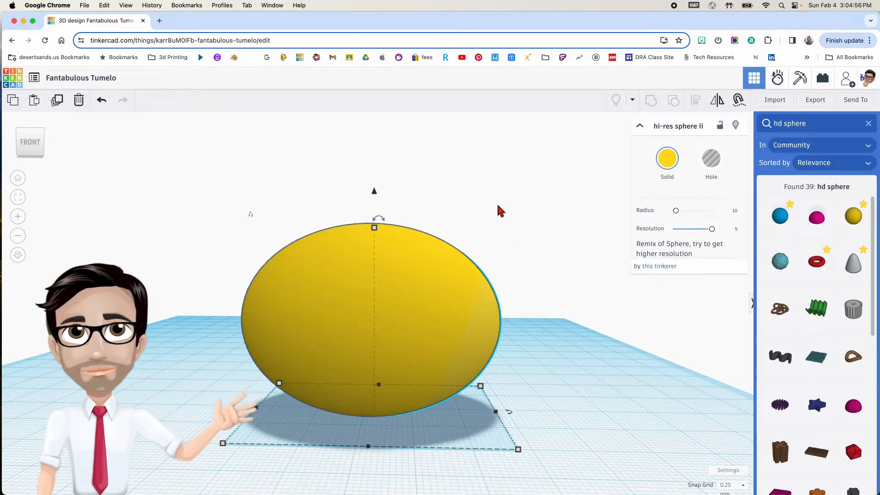
key(ctrl+d)
key(ctrl+d)
key(ctrl+d)
key(ctrl+d)
key(ctrl+d)
key(ctrl+d)
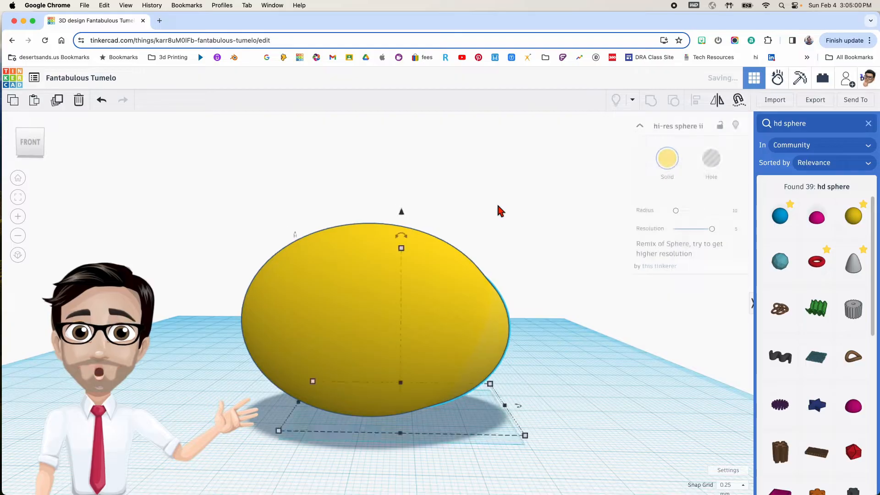
key(ctrl+d)
key(ctrl+d)
key(ctrl+d)
key(ctrl+d)
key(ctrl+d)
key(ctrl+d)
key(ctrl+d)
key(ctrl+d)
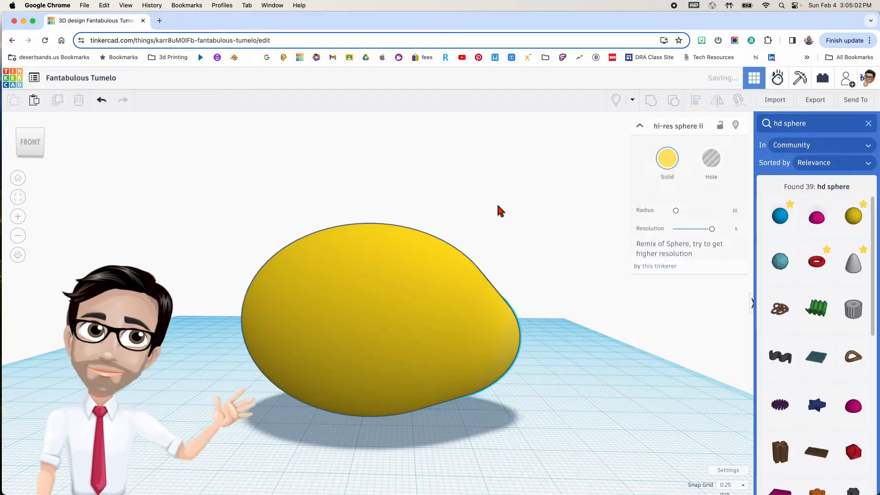
key(ctrl+d)
key(ctrl+d)
key(ctrl+d)
key(ctrl+d)
key(ctrl+d)
key(ctrl+d)
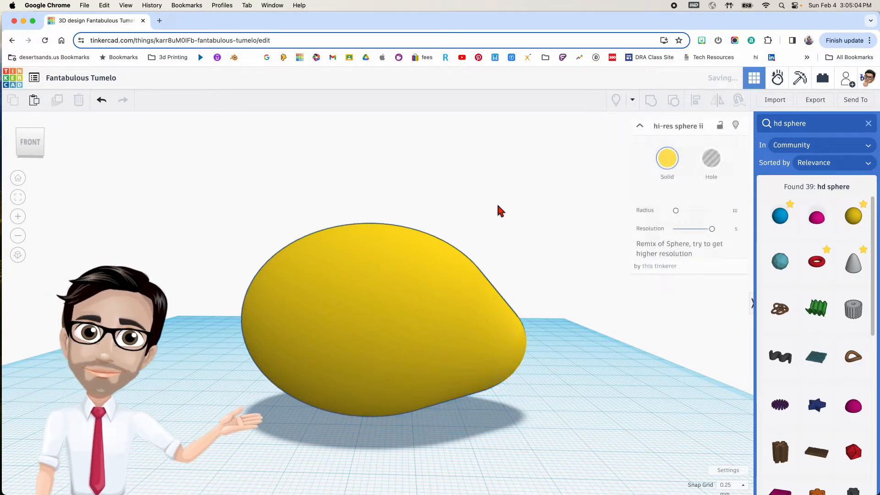
key(ctrl+d)
key(ctrl+d)
key(ctrl+d)
key(ctrl+d)
key(ctrl+d)
key(ctrl+d)
key(ctrl+d)
key(ctrl+d)
key(ctrl+d)
key(ctrl+d)
key(ctrl+d)
key(ctrl+d)
key(ctrl+d)
key(ctrl+d)
key(ctrl+d)
key(ctrl+d)
key(ctrl+d)
key(ctrl+d)
key(ctrl+d)
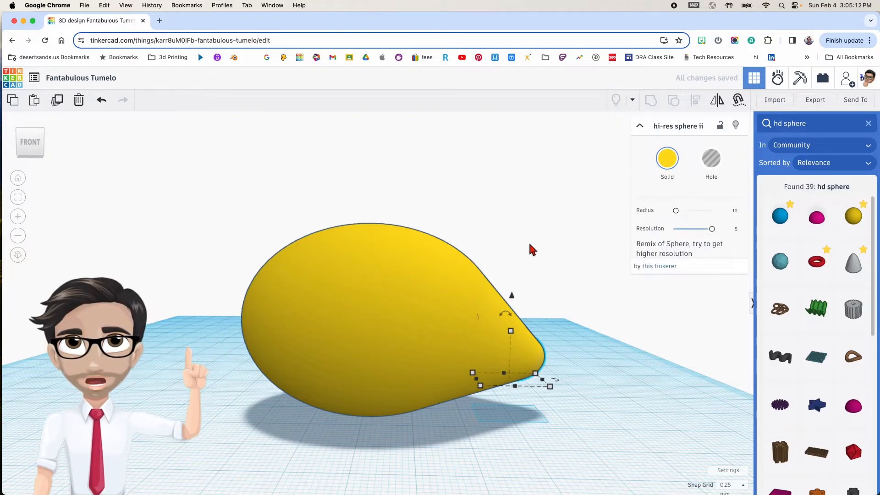
right_drag(531, 246, 502, 269)
middle_drag(503, 270, 384, 252)
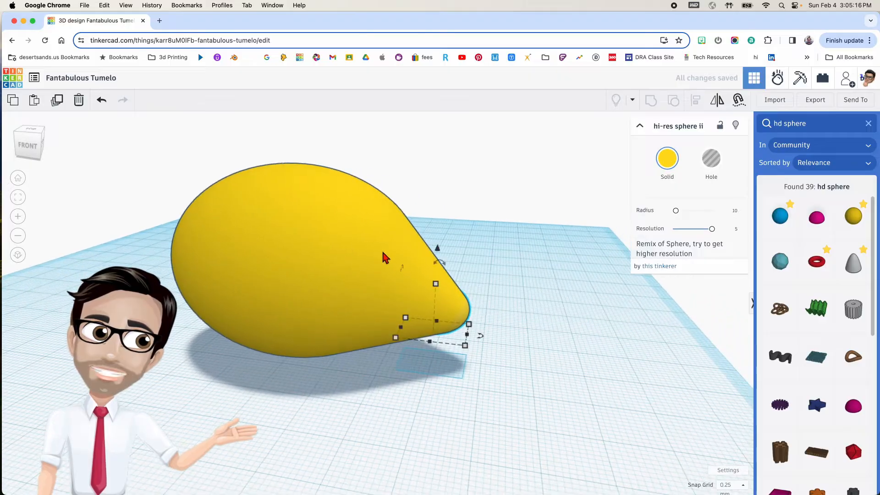
click(170, 173)
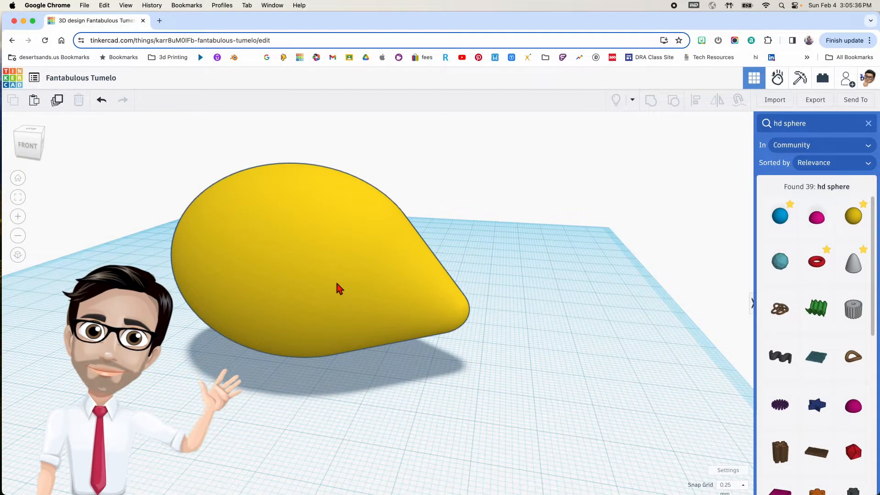
Step: Select all the yellow shapes, color them preset orange and group them into one body
middle_drag(339, 287, 349, 300)
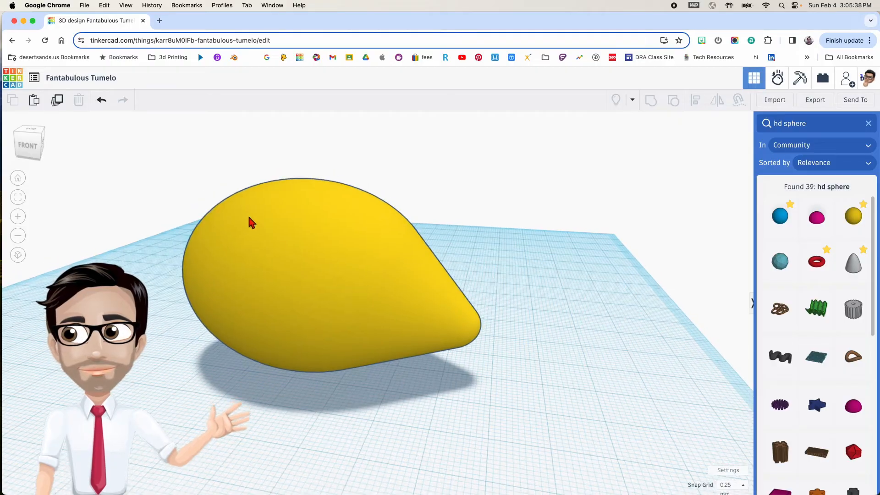
drag(145, 182, 524, 372)
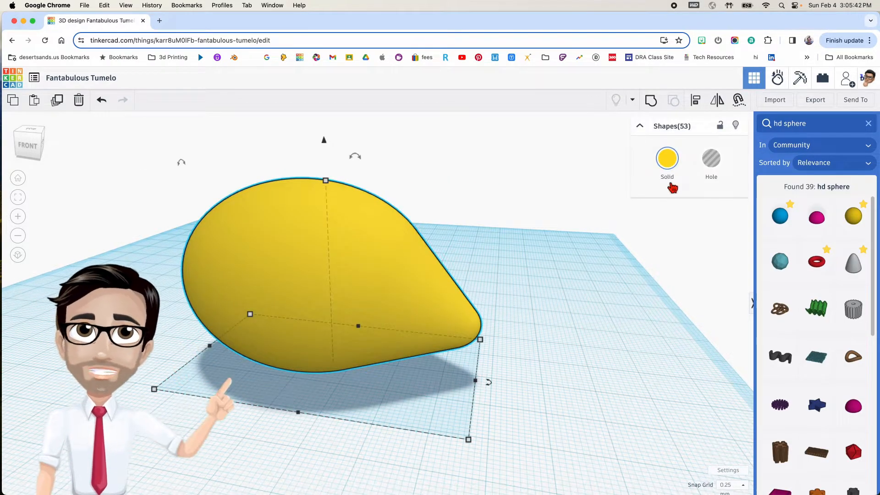
click(668, 162)
click(585, 255)
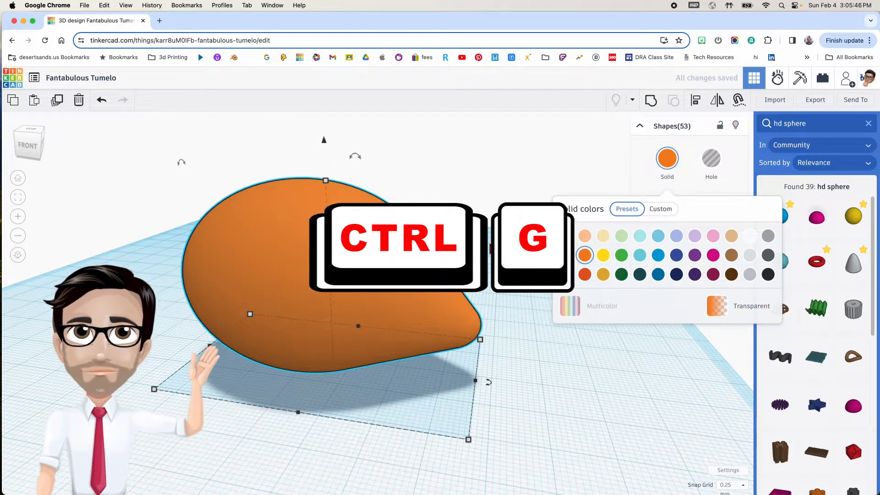
key(ctrl+g)
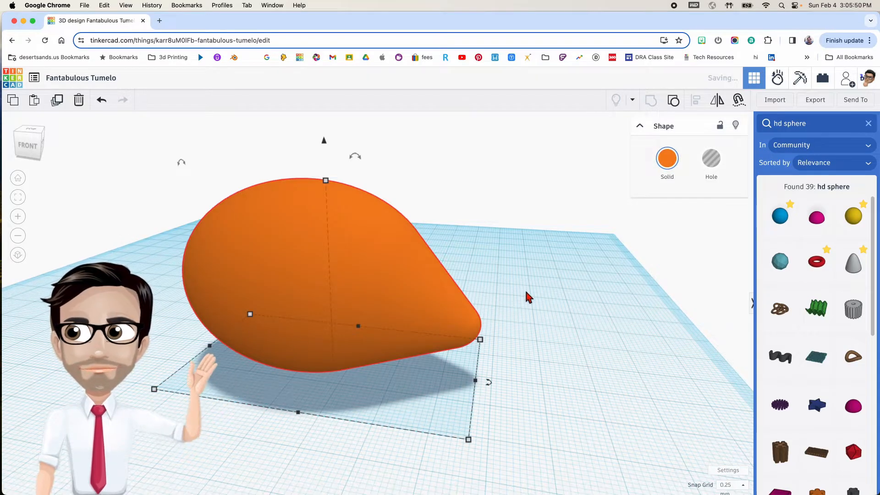
Step: Examine the grouped orange body's tapered form from several angles
right_drag(524, 323, 451, 311)
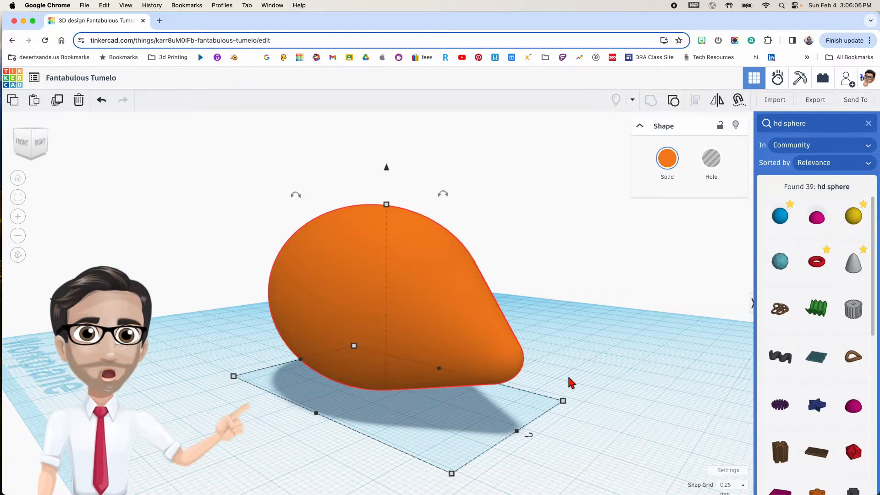
mouse_move(550, 383)
right_down()
mouse_move(591, 391)
mouse_move(518, 380)
mouse_move(547, 377)
right_up()
middle_drag(547, 377, 594, 375)
scroll(538, 377, up, 2)
scroll(539, 377, down, 1)
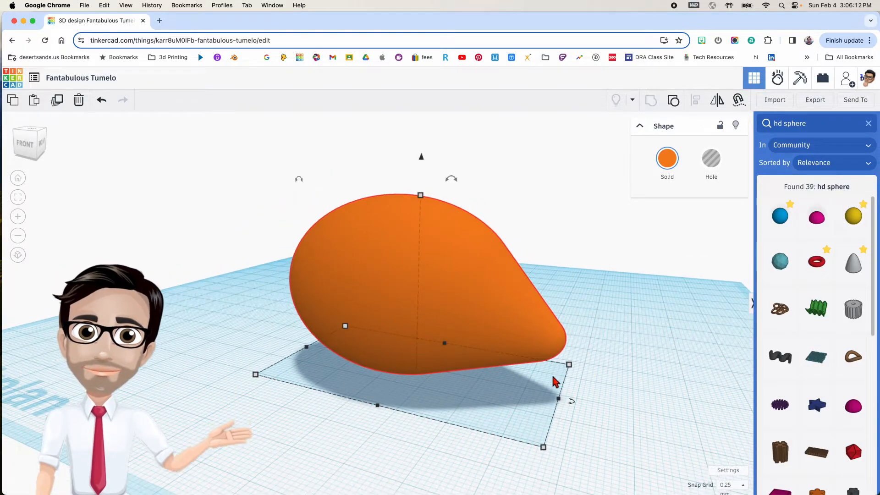
middle_drag(553, 376, 506, 382)
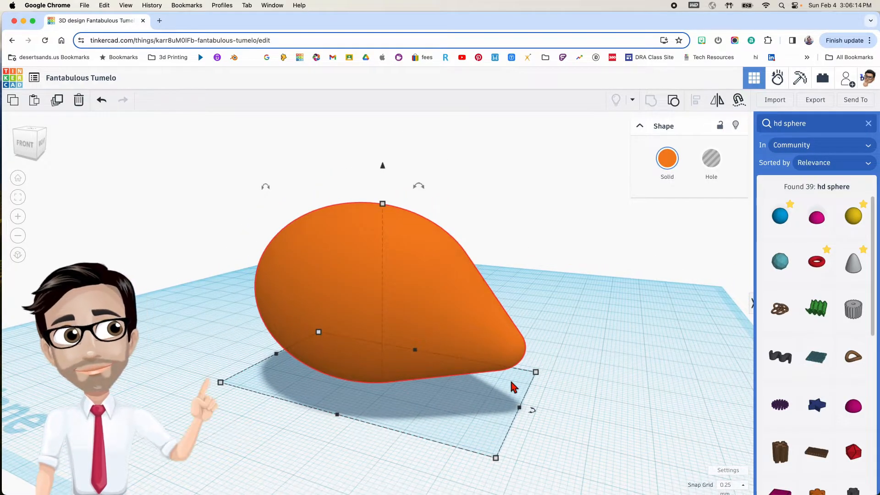
right_drag(518, 386, 545, 386)
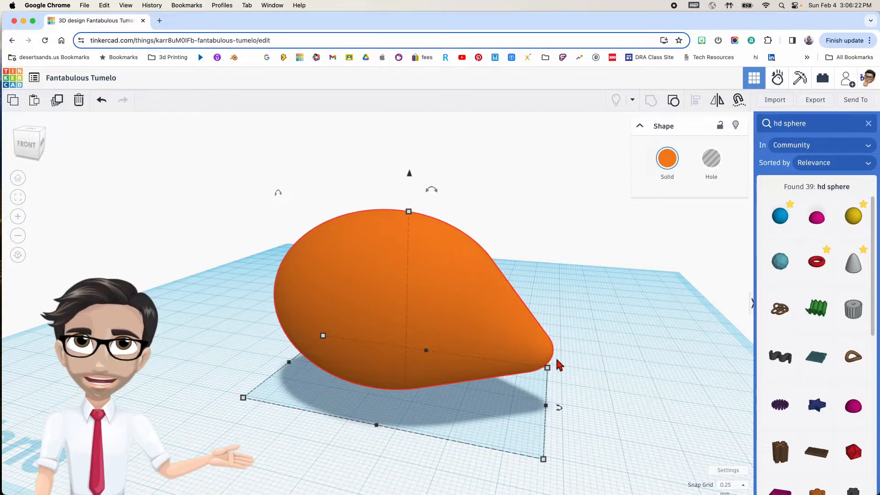
middle_drag(584, 360, 571, 352)
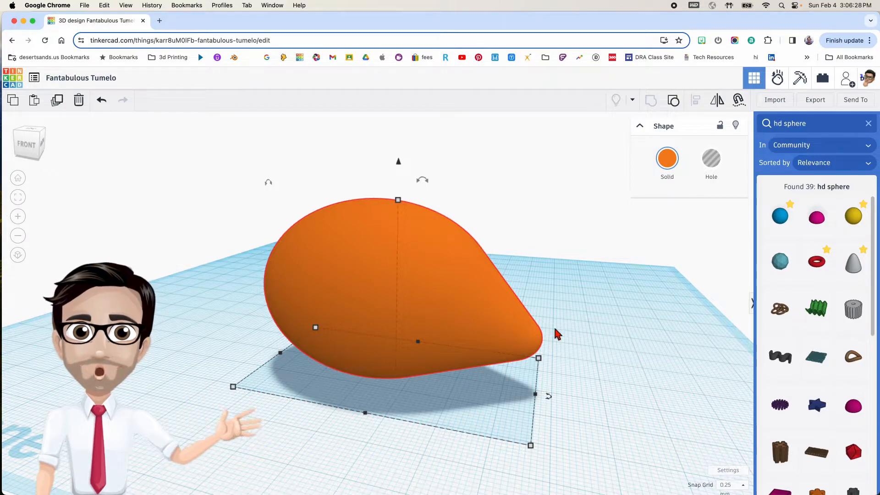
Step: Place a Hyperboloid from the featured Shape Generators near the orange body's narrow tip and set its sides to 60
click(868, 123)
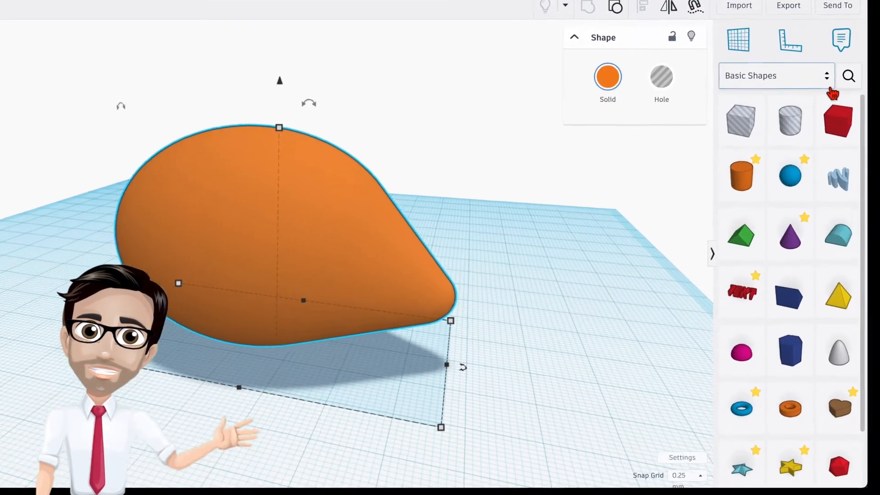
click(842, 63)
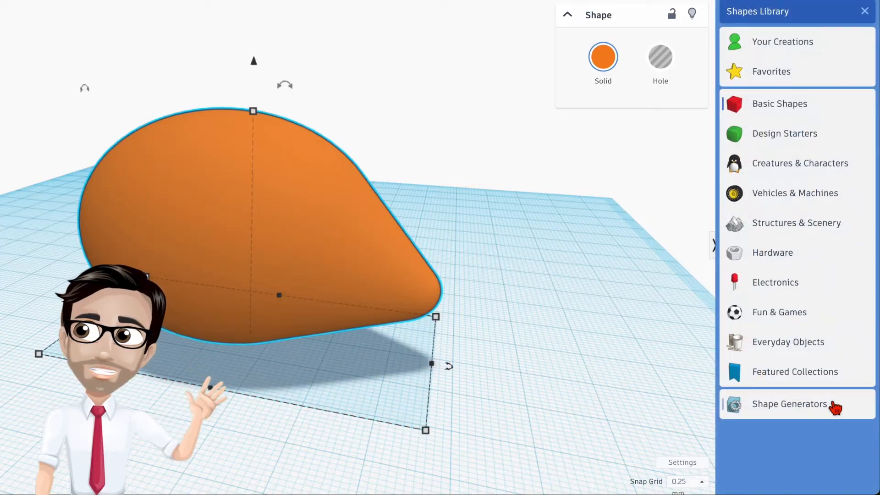
click(789, 403)
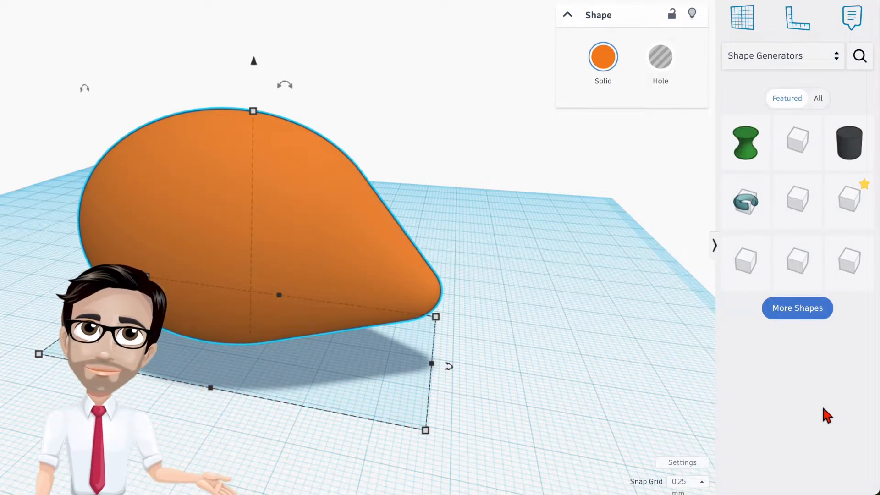
drag(749, 154, 314, 294)
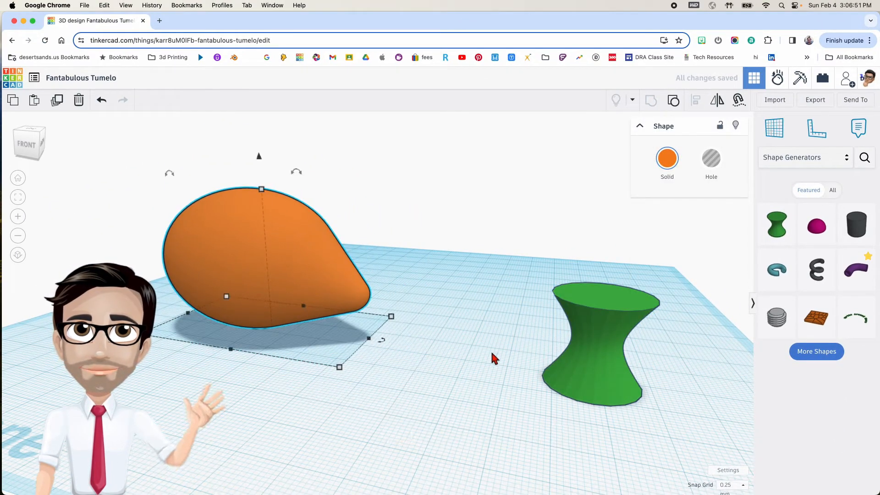
middle_drag(491, 351, 449, 348)
drag(520, 359, 431, 365)
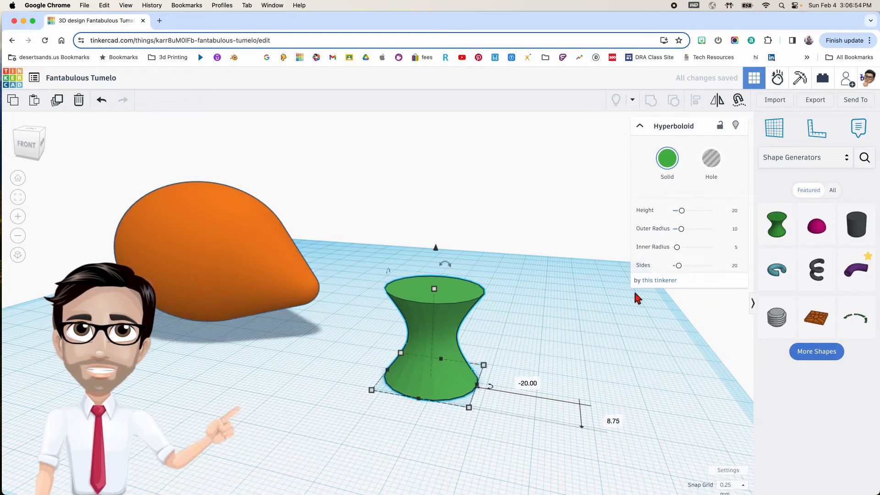
drag(680, 266, 752, 275)
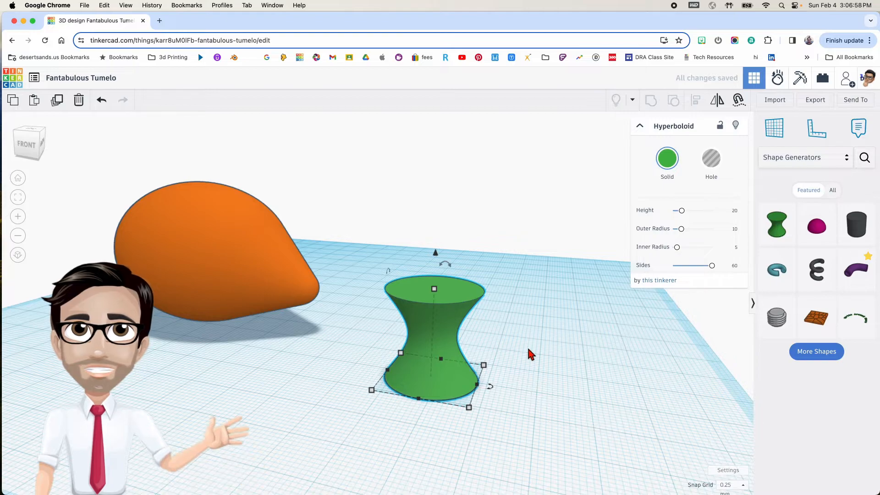
click(465, 359)
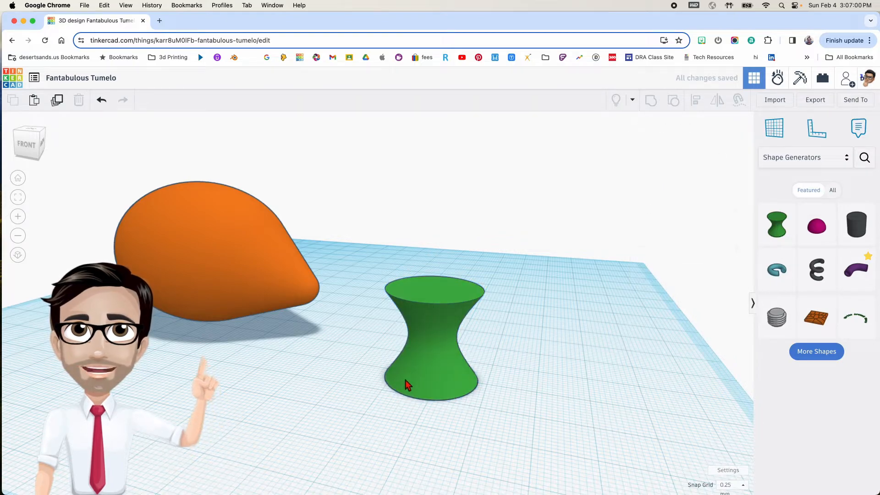
Step: Rotate the hyperboloid 90° so it lies on its side with its flared ends facing sideways
click(431, 369)
right_drag(470, 286, 490, 292)
mouse_move(482, 257)
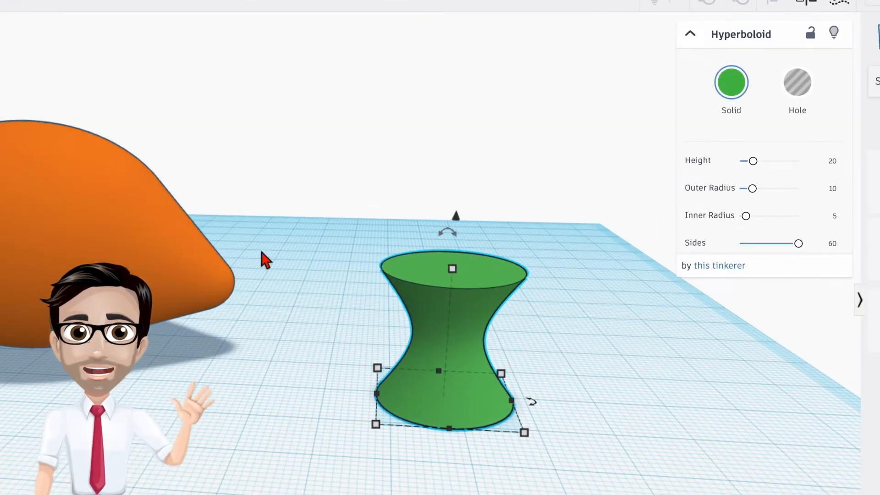
drag(465, 238, 536, 318)
Step: Color the hyperboloid preset orange and shift it about 8.5 mm closer to the orange body
click(732, 83)
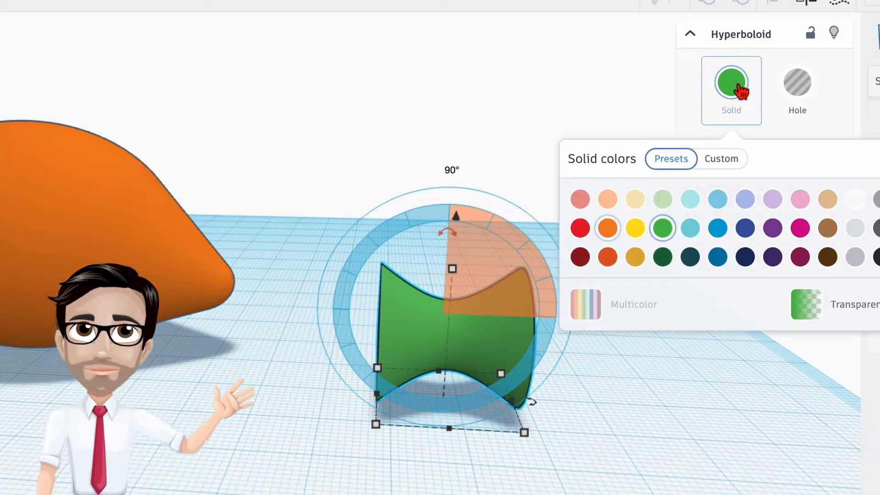
click(616, 232)
drag(467, 357, 406, 339)
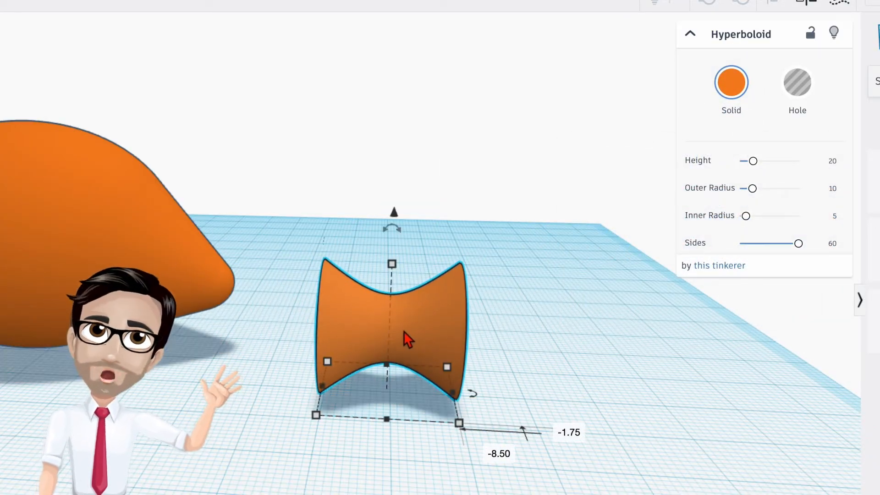
click(447, 336)
click(472, 328)
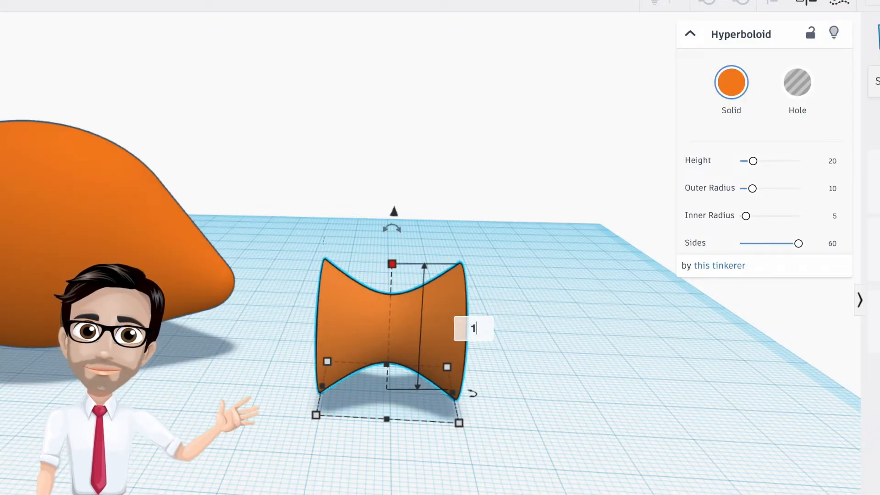
key(Return)
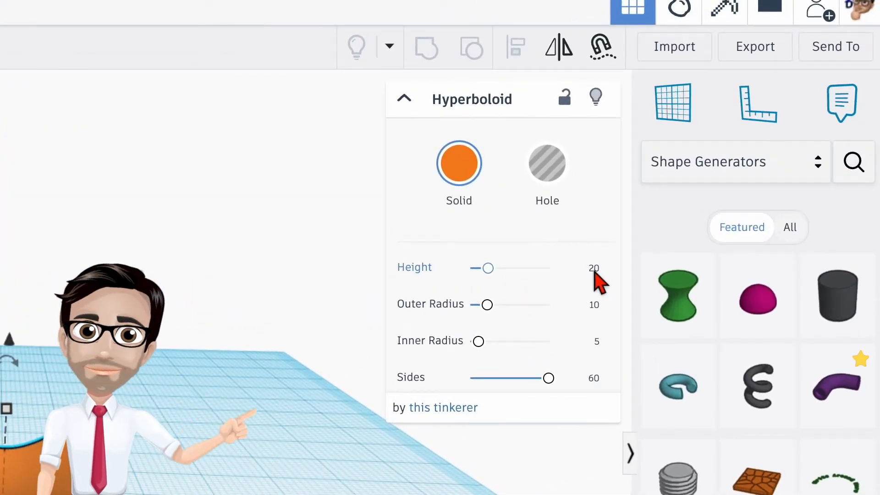
Step: Set the hyperboloid's height parameter to 19.61, outer radius to 12.88 and inner radius to 10.42
click(594, 272)
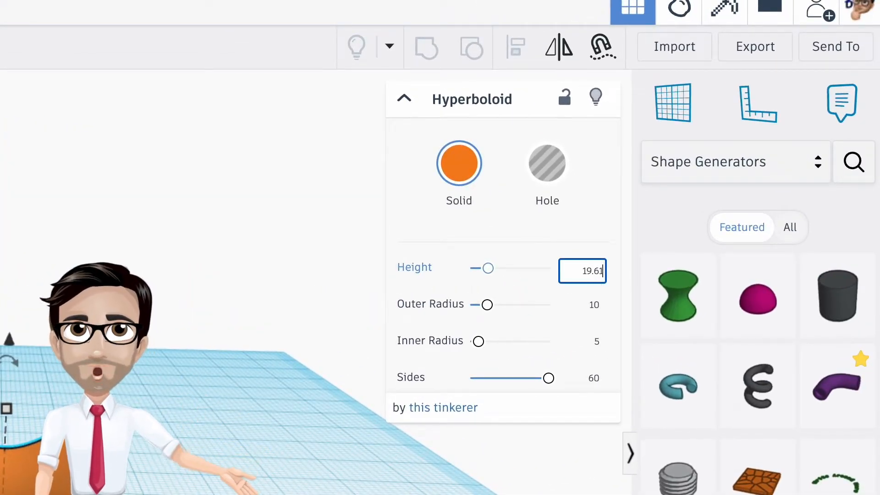
key(Return)
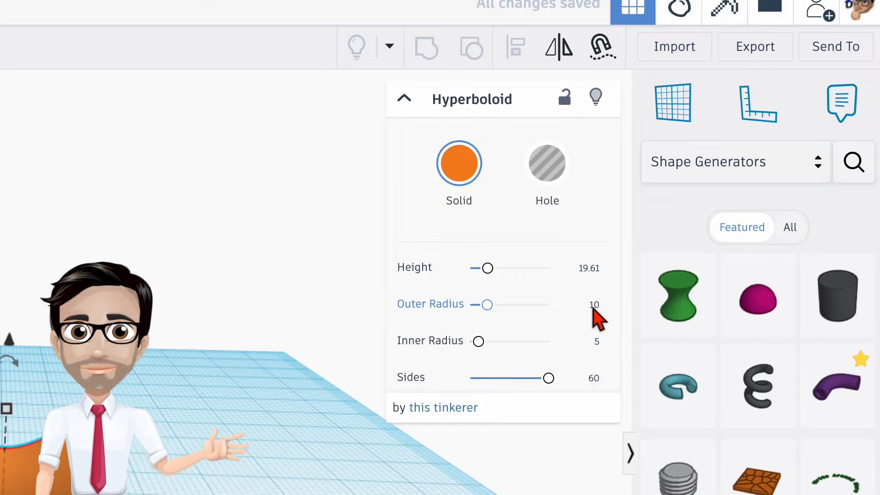
click(596, 311)
text(12.88)
key(Return)
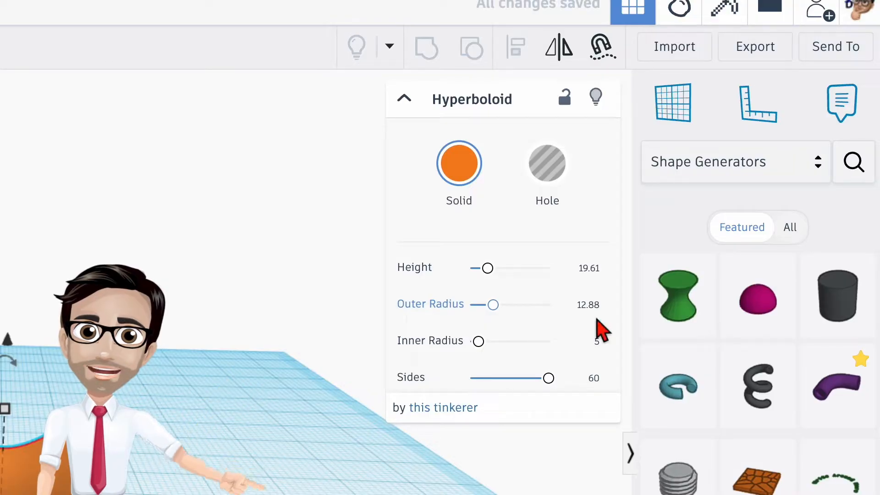
click(595, 341)
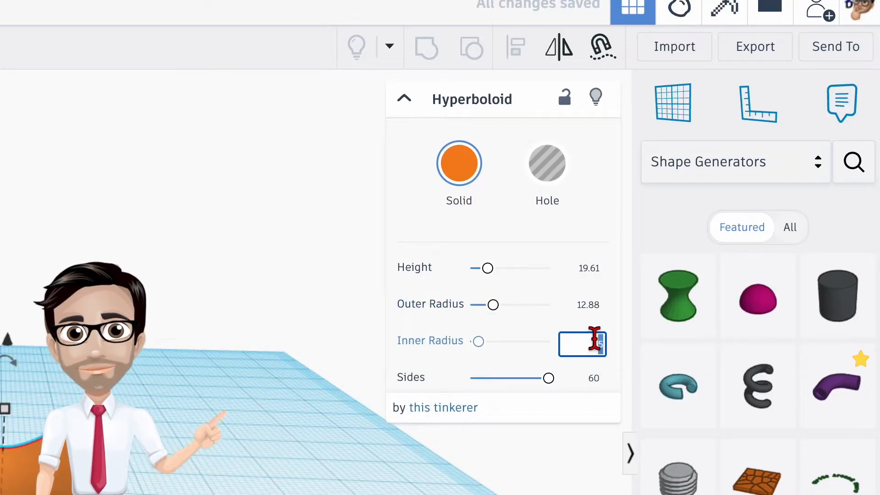
key(Return)
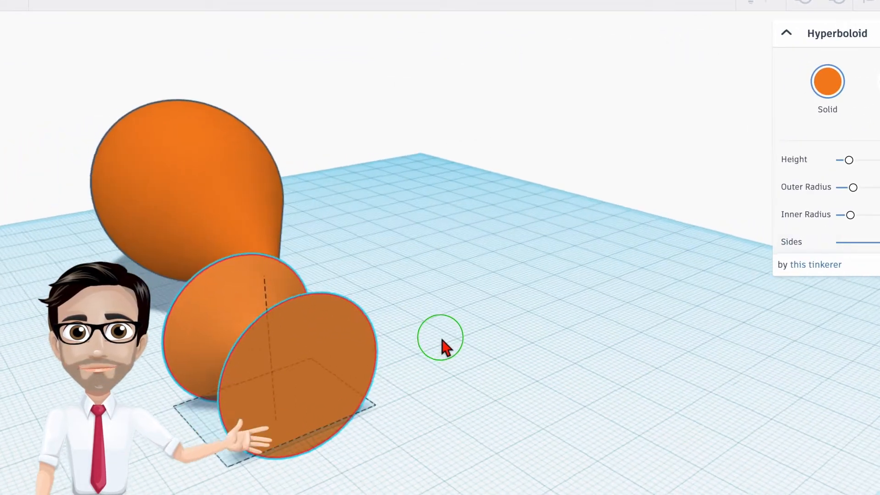
Step: Check the hyperboloid's underside against the workplane and drop the shape onto the workplane
right_drag(441, 340, 660, 321)
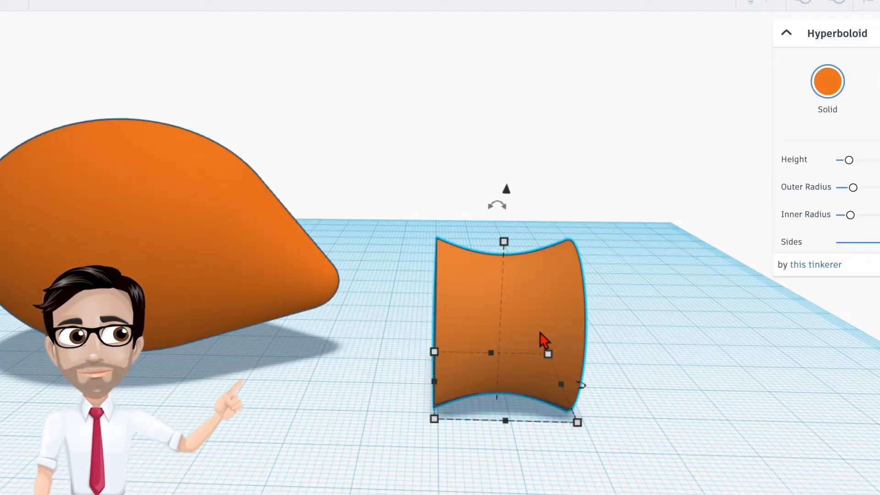
right_drag(461, 403, 499, 349)
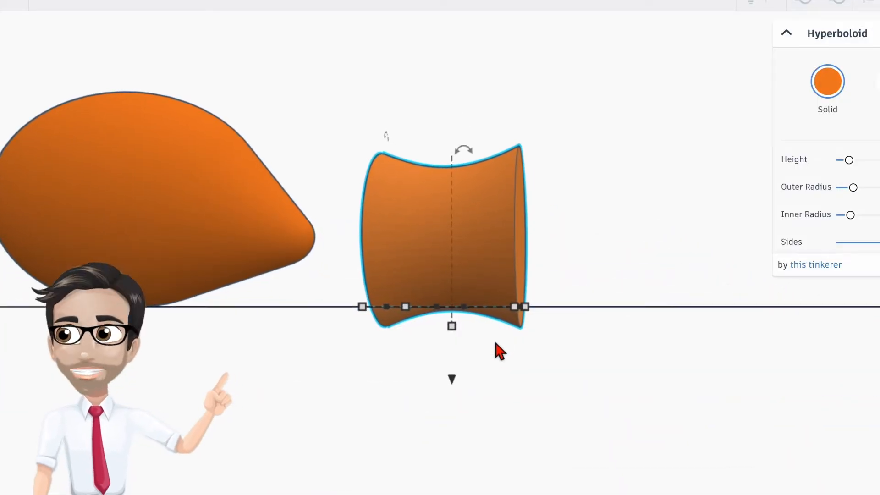
scroll(495, 348, up, 5)
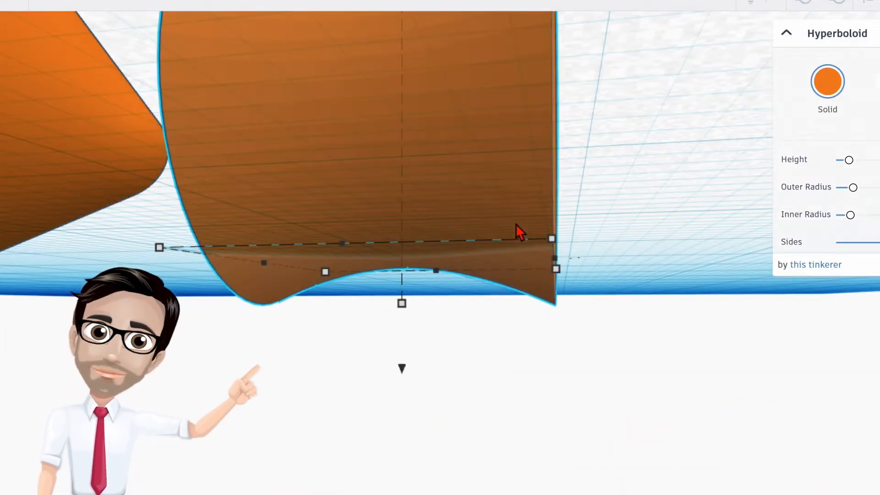
key(d)
scroll(530, 328, down, 5)
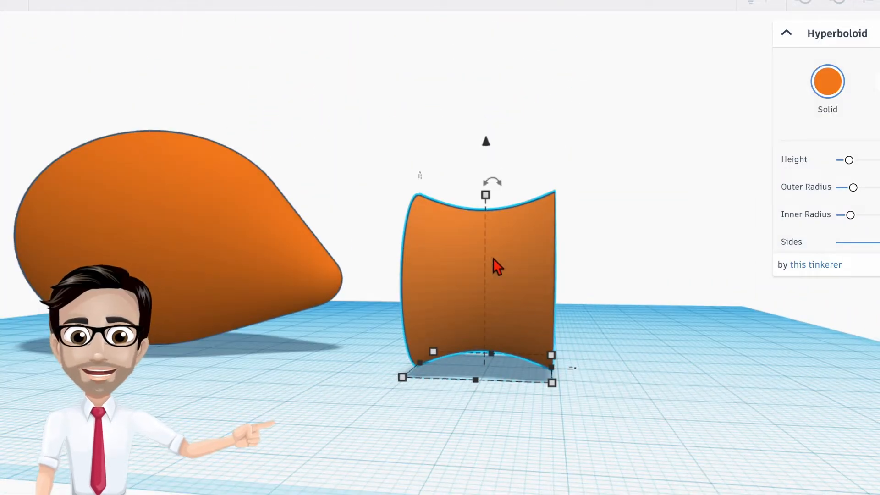
Step: Set the hyperboloid's overall vertical size to 17.62 mm
click(485, 195)
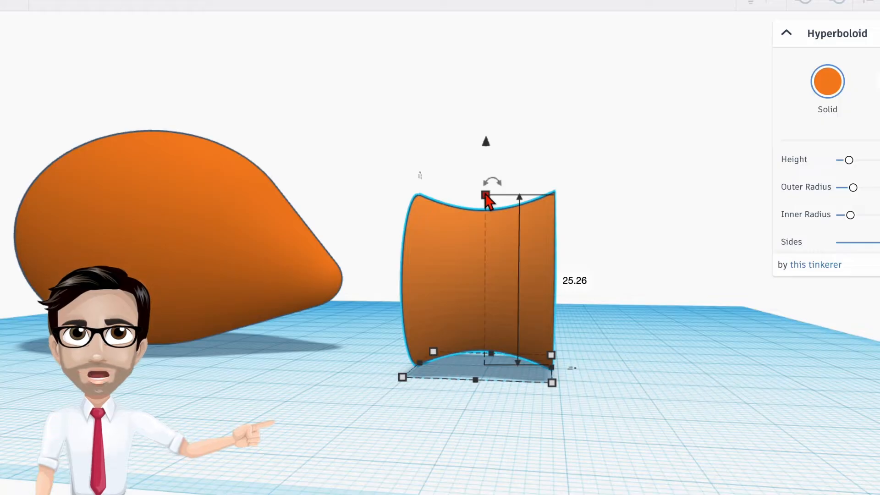
click(527, 240)
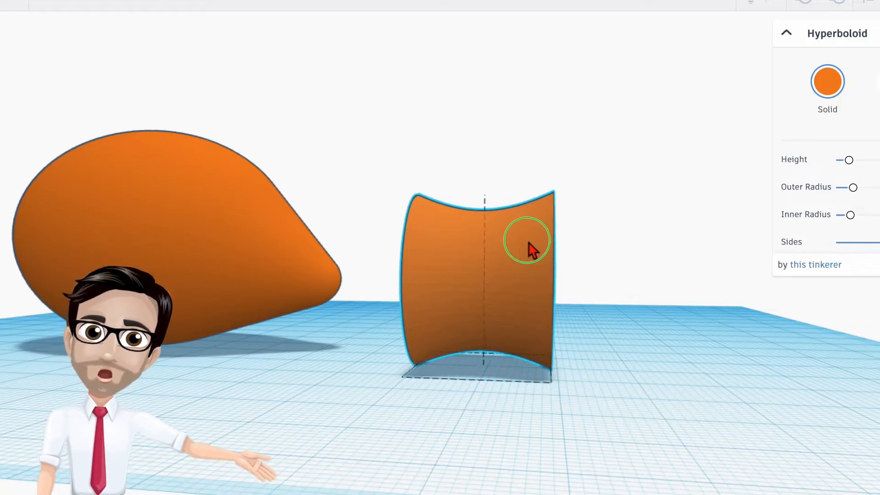
click(483, 196)
click(571, 282)
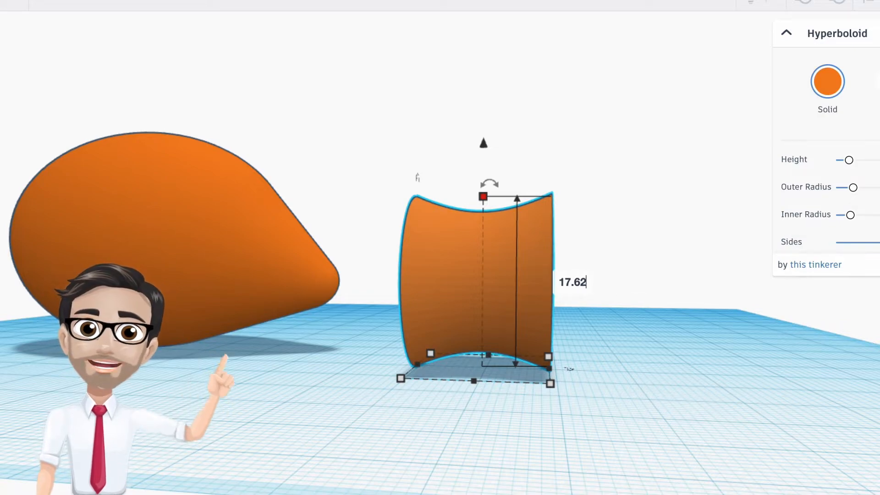
key(Return)
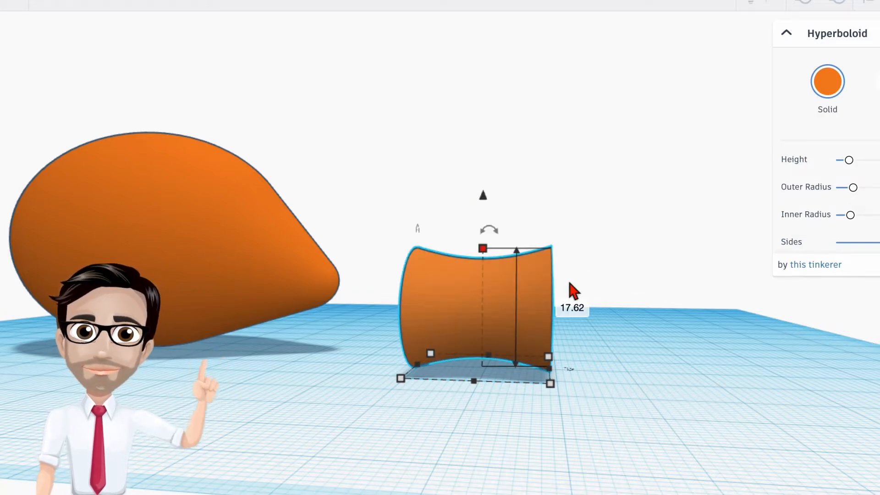
Step: Resize the hyperboloid's base to 13 mm wide and 2.6 mm deep to make a thin fin
click(551, 384)
click(462, 402)
text(13)
key(Return)
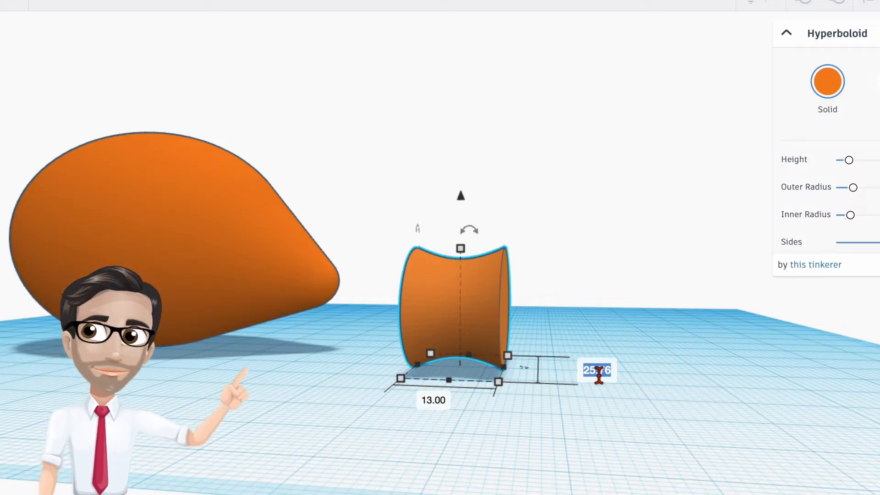
text(2.6)
key(Return)
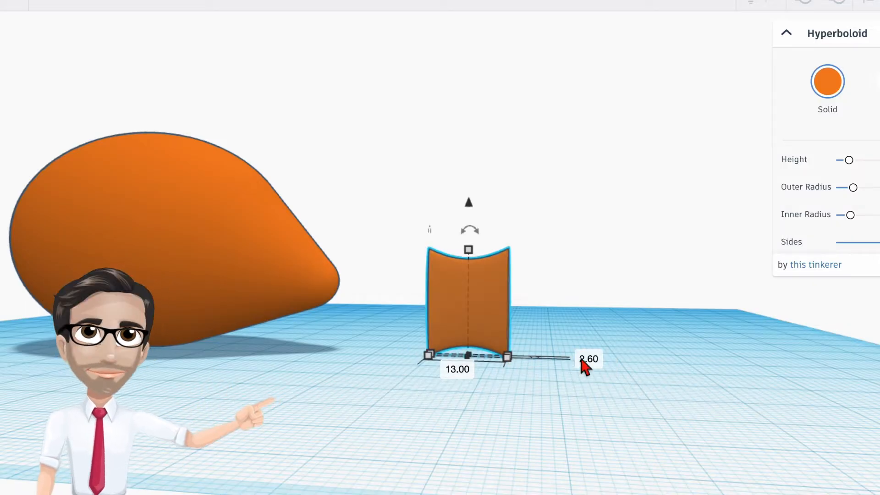
Step: Move the thin hyperboloid up against the orange body's narrow tip
right_drag(549, 331, 562, 328)
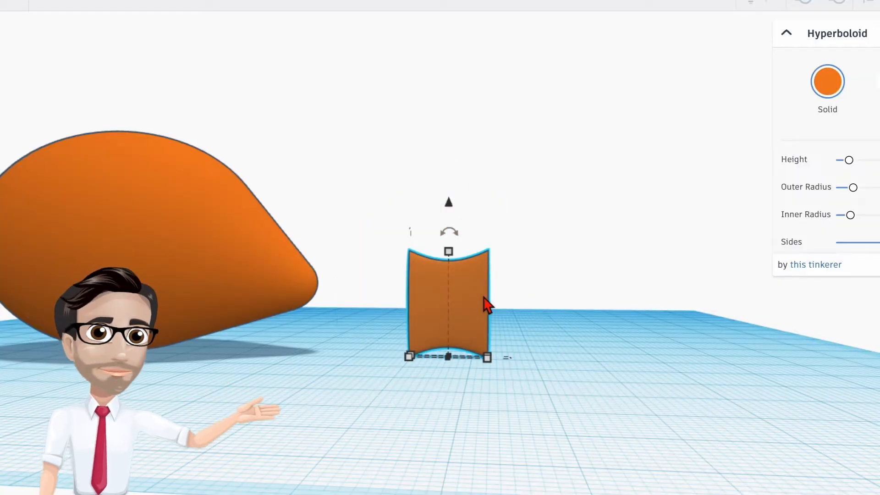
drag(487, 305, 350, 297)
right_drag(360, 289, 206, 304)
right_drag(330, 313, 408, 298)
Step: Select the orange body and the hyperboloid, and center-align them across the body's width
drag(364, 133, 669, 360)
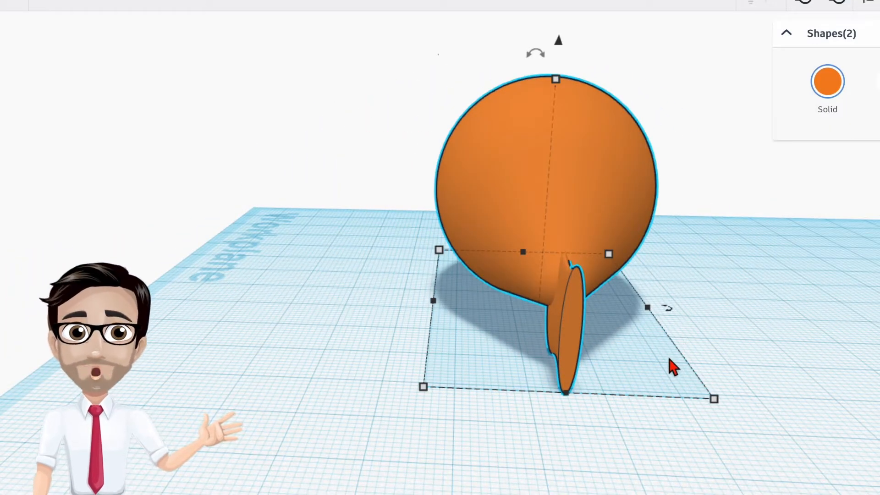
key(l)
click(544, 408)
right_drag(543, 409, 503, 404)
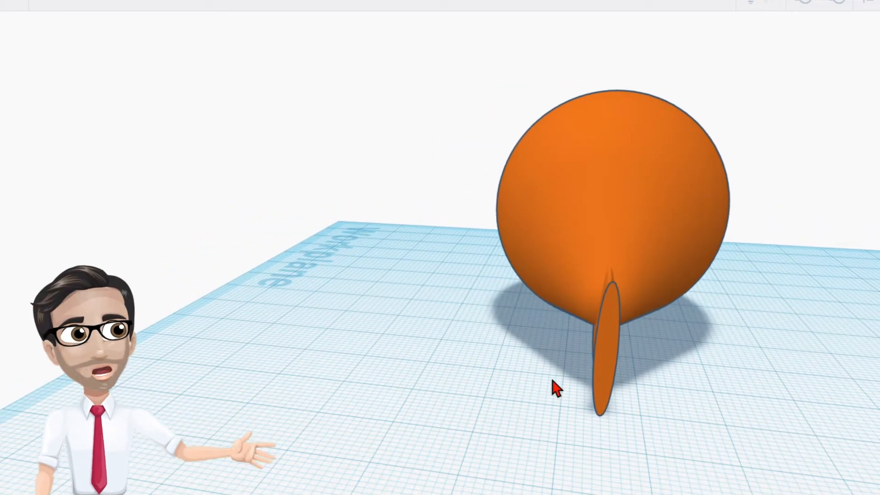
Step: Raise the hyperboloid to the height of the body's tip and slide it about 4.5 mm into the tip
click(611, 357)
drag(619, 234, 614, 197)
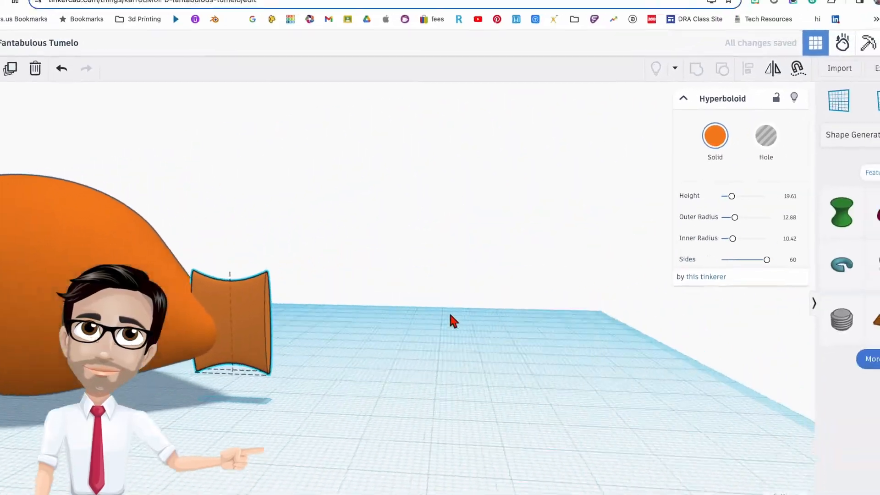
right_drag(450, 315, 345, 334)
drag(326, 322, 299, 328)
scroll(329, 322, up, 4)
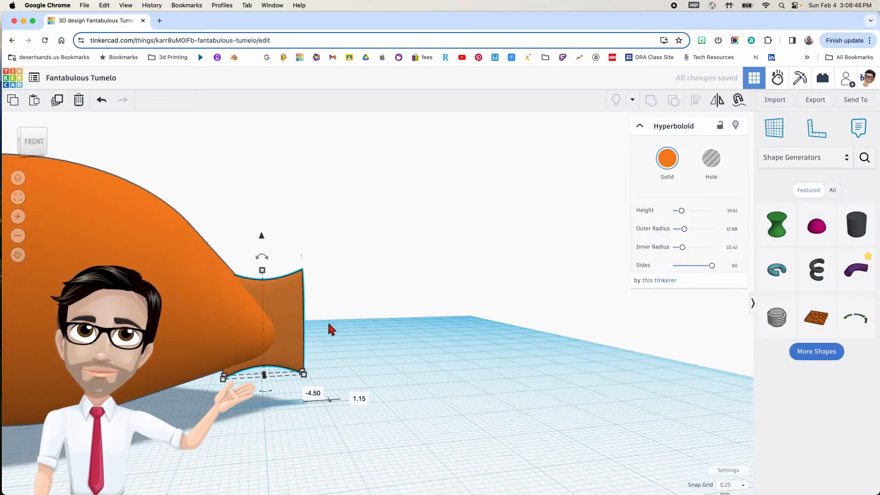
scroll(327, 323, down, 1)
middle_drag(327, 323, 460, 307)
scroll(413, 323, down, 6)
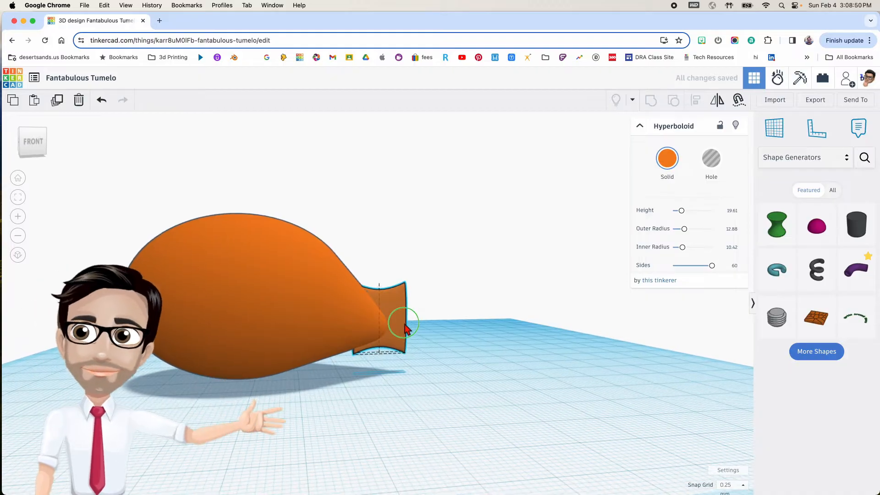
Step: Adjust the orange body's tilt slightly and raise the hyperboloid to match its narrow tip
click(333, 325)
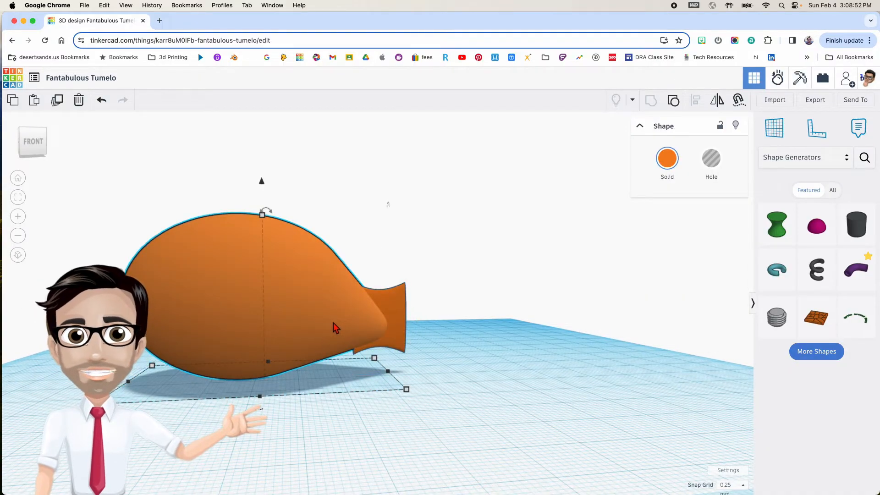
drag(265, 211, 267, 178)
click(388, 295)
drag(382, 256, 379, 243)
right_drag(353, 305, 374, 304)
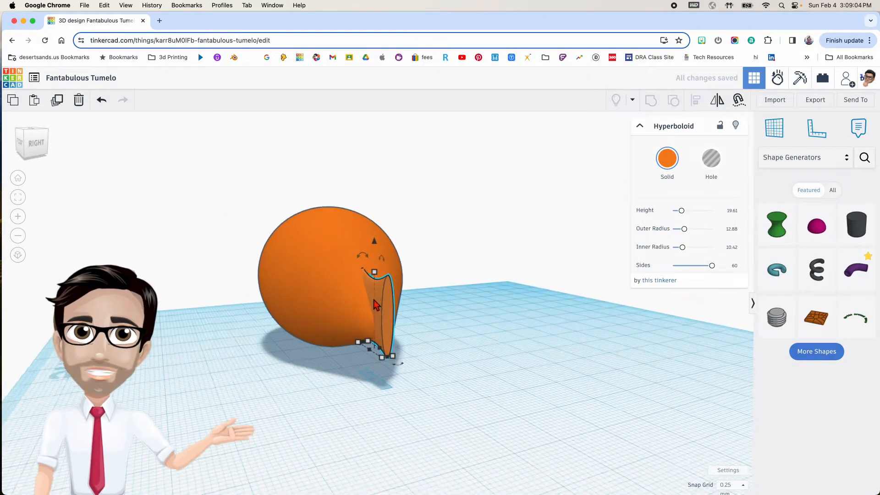
Step: Set the snap grid to 0.1 mm and nudge the hyperboloid in fine steps to fit it against the body's narrow tip
scroll(375, 305, up, 3)
scroll(360, 264, up, 5)
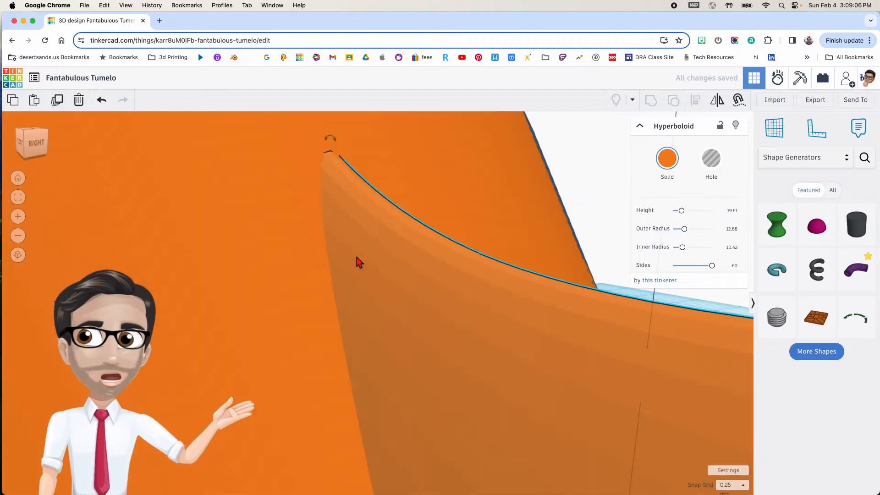
right_drag(398, 281, 343, 272)
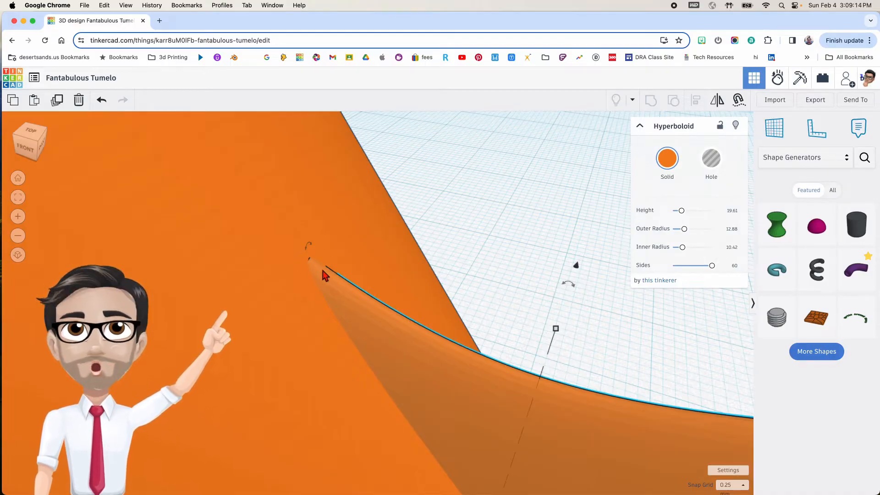
key(Left)
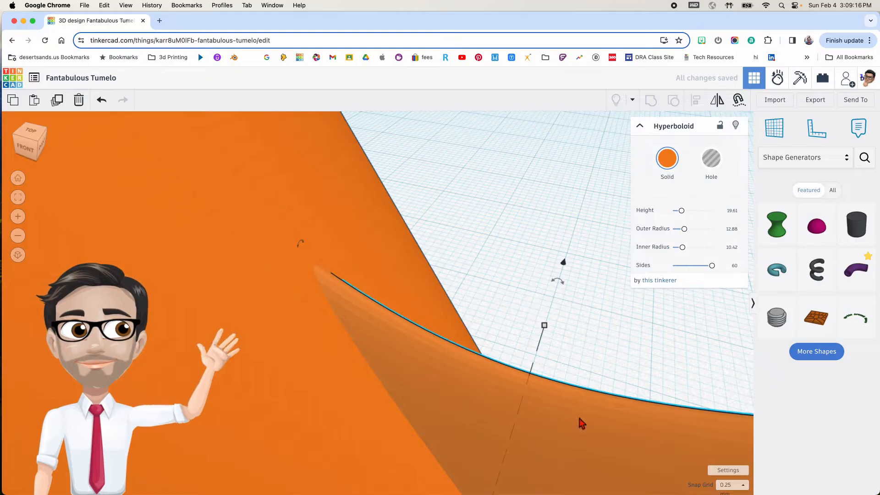
click(731, 484)
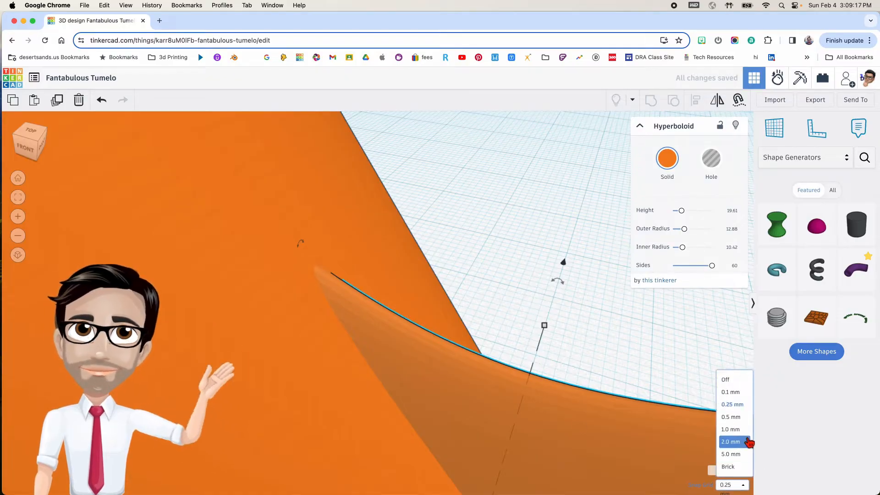
click(742, 402)
key(Right)
key(Right)
key(Right)
key(Right)
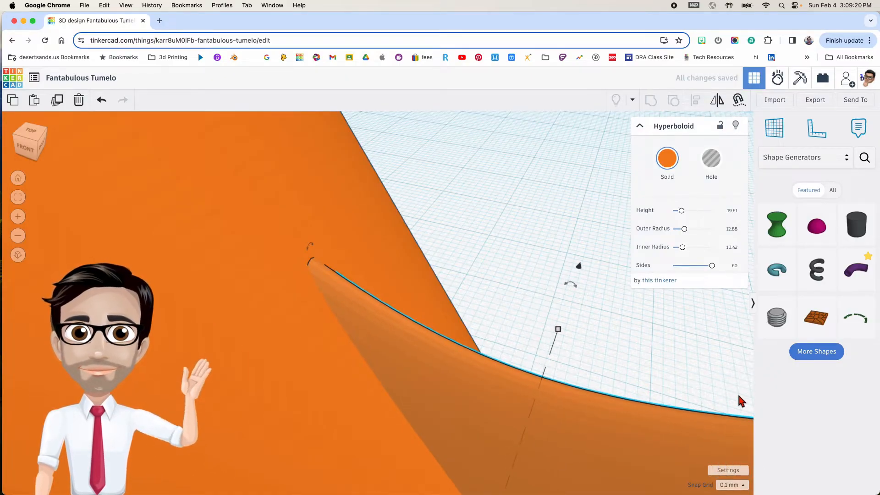
Step: Tilt the hyperboloid slightly and lower it to about 5.4 mm above the workplane, in line with the body's tip
right_drag(518, 389, 516, 376)
scroll(517, 375, down, 5)
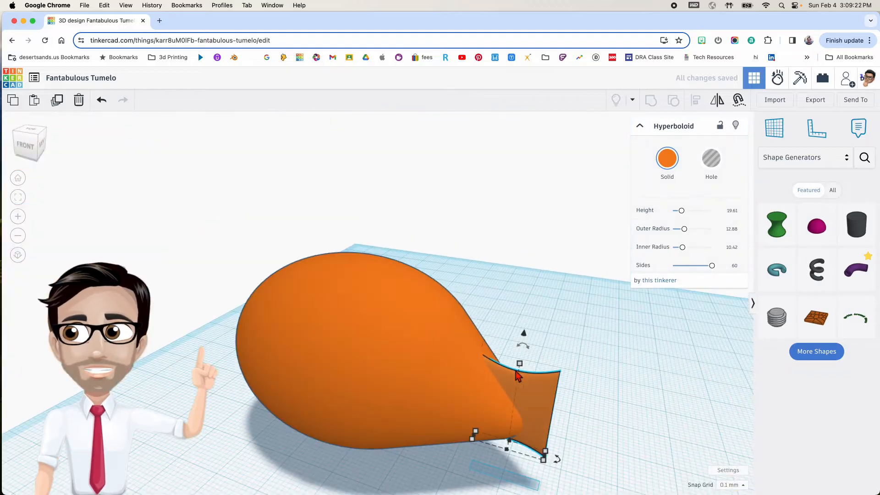
middle_drag(524, 384, 533, 339)
right_drag(533, 340, 512, 387)
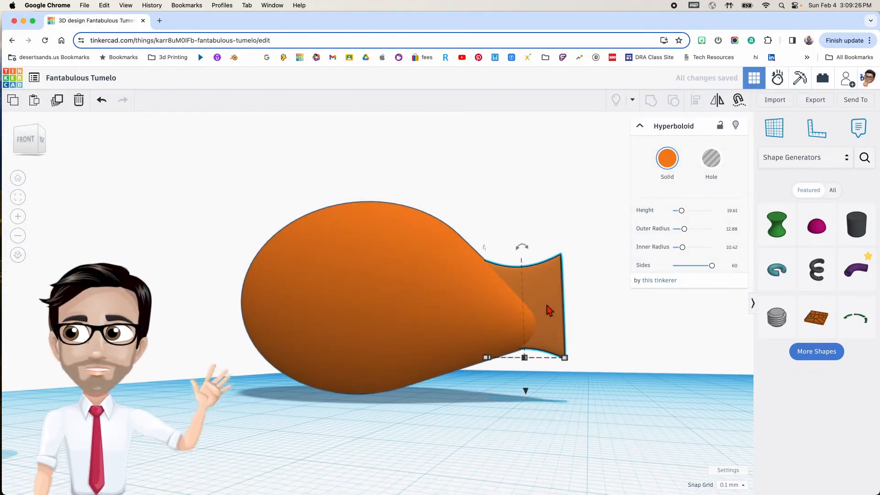
mouse_move(525, 400)
mouse_down()
mouse_move(523, 391)
mouse_move(525, 402)
mouse_up()
drag(525, 397, 524, 398)
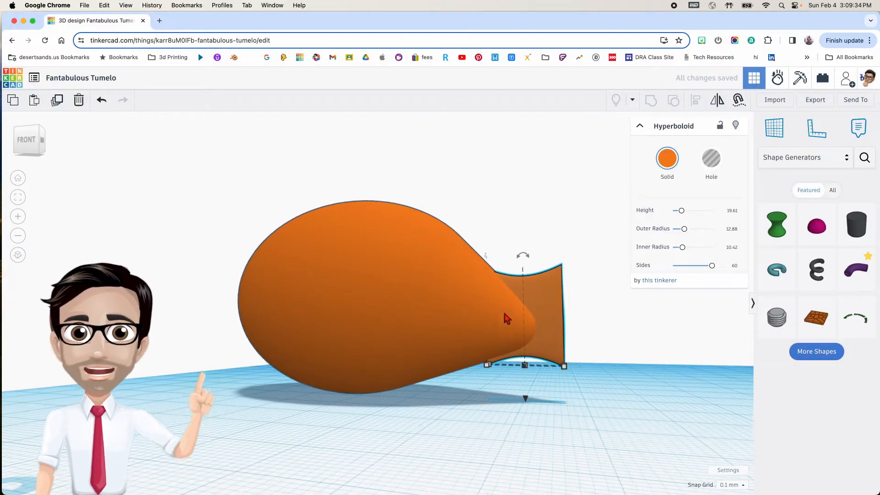
drag(522, 255, 535, 220)
drag(525, 402, 525, 402)
scroll(486, 369, up, 2)
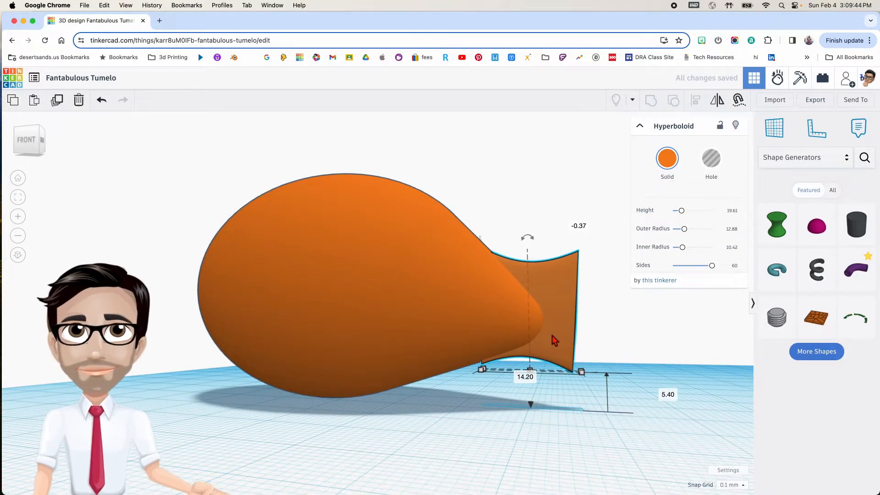
Step: Reduce the hyperboloid's height to about 16.9 mm, fine-tune its vertical position on the tip, and deselect it
drag(554, 339, 558, 331)
mouse_move(587, 322)
right_down()
mouse_move(612, 323)
mouse_move(529, 346)
mouse_move(467, 346)
mouse_move(624, 336)
mouse_move(571, 324)
right_up()
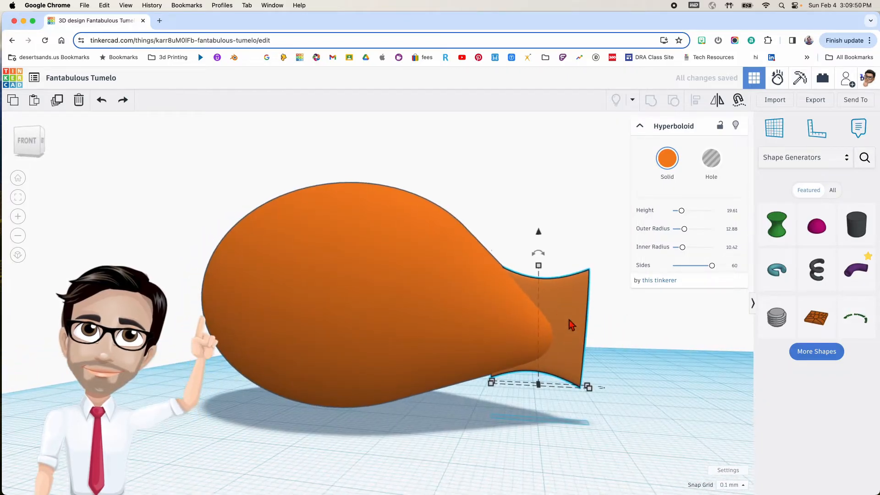
drag(538, 265, 539, 277)
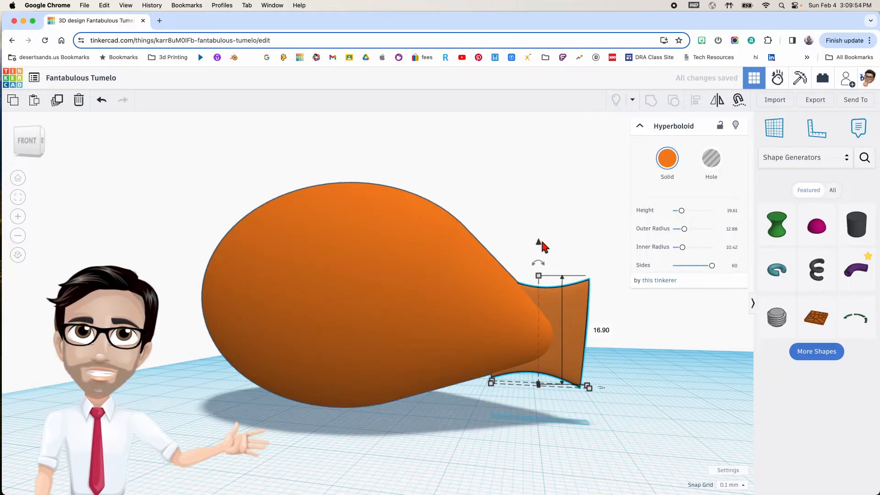
mouse_move(538, 240)
mouse_down()
mouse_move(539, 253)
mouse_move(551, 236)
mouse_move(540, 241)
mouse_up()
right_drag(590, 338, 533, 354)
click(533, 356)
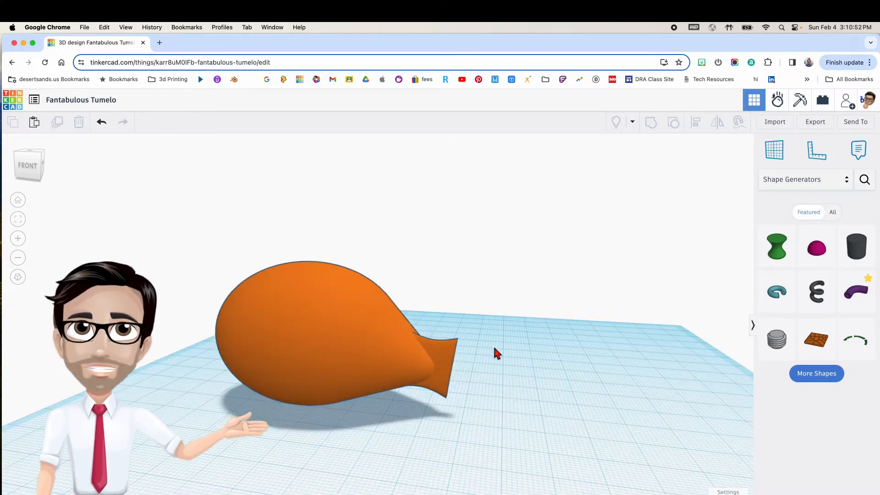
Step: Place a hi-res sphere from the Favorites shapes on the workplane beside the tail and set its resolution to 5
click(845, 179)
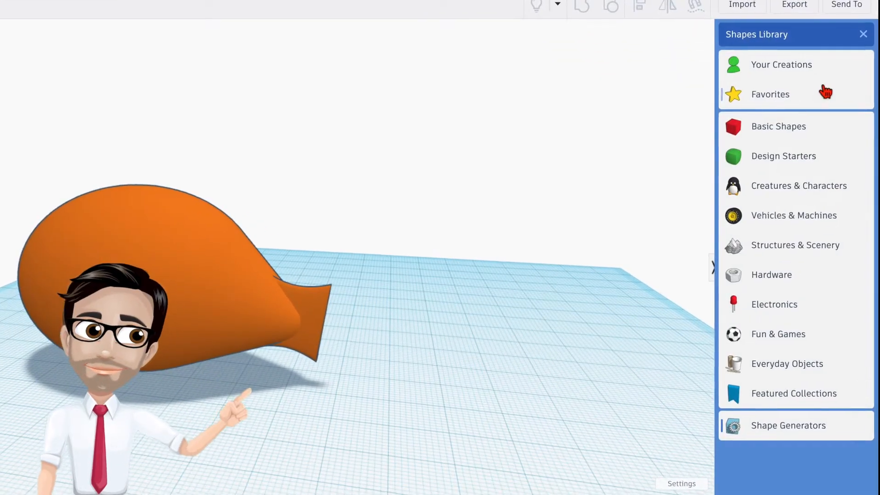
click(862, 36)
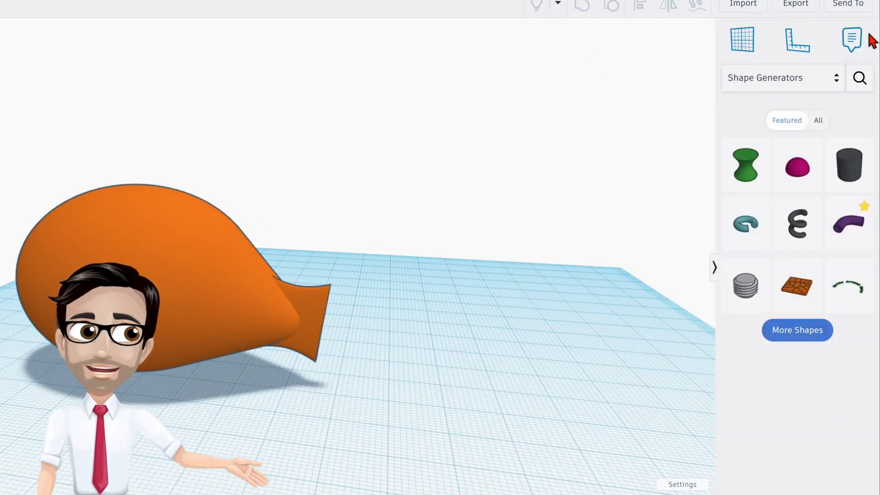
click(846, 88)
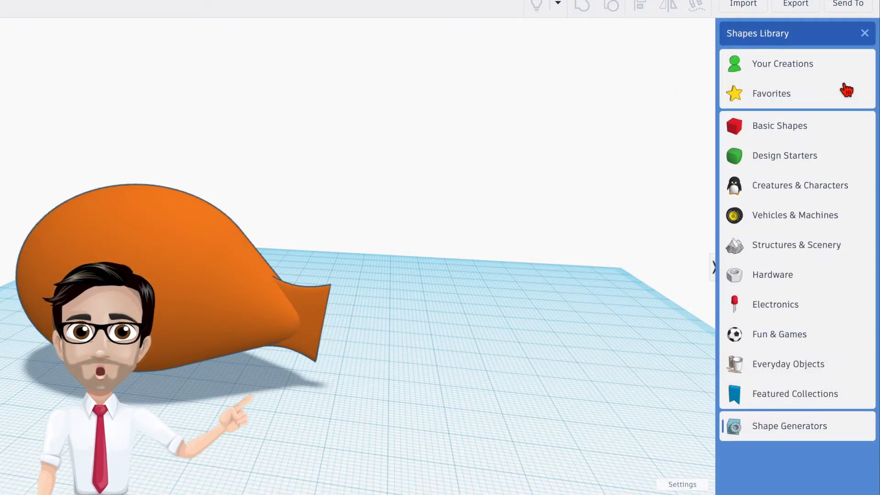
click(819, 98)
drag(789, 191, 493, 380)
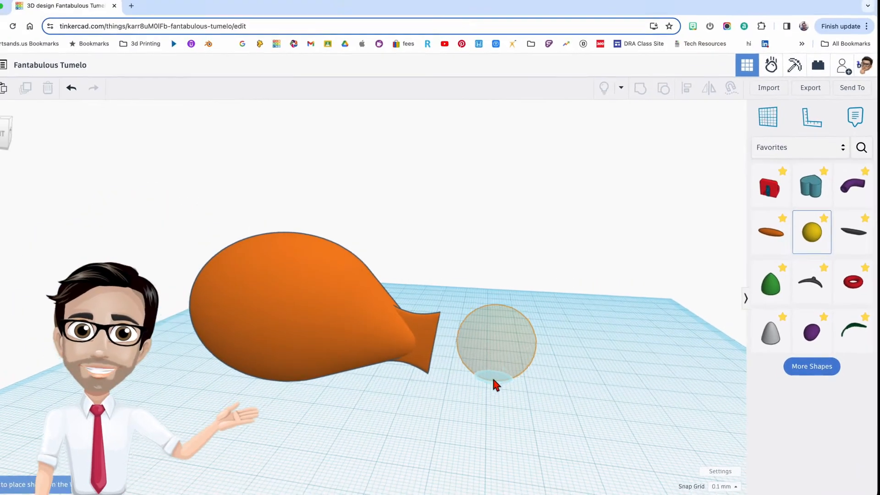
drag(665, 221, 749, 224)
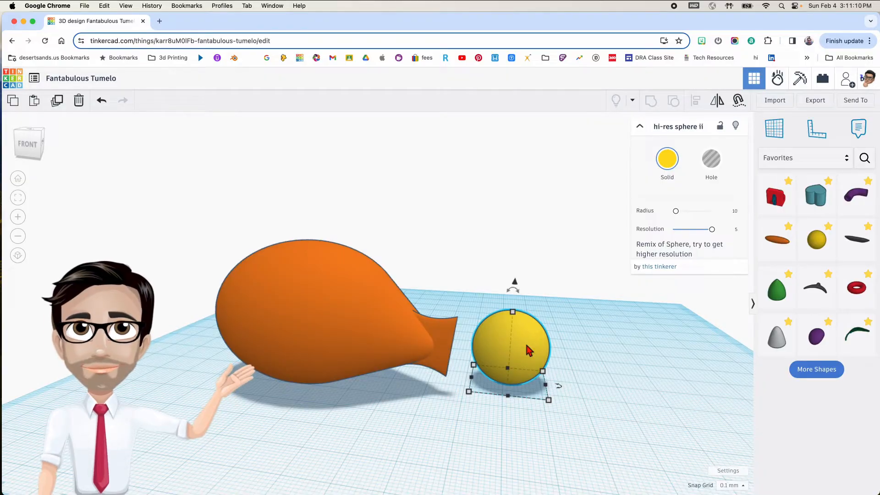
Step: Resize the yellow sphere into a flat disc 12 mm high, 12 mm long and 3.6 mm wide
mouse_move(513, 313)
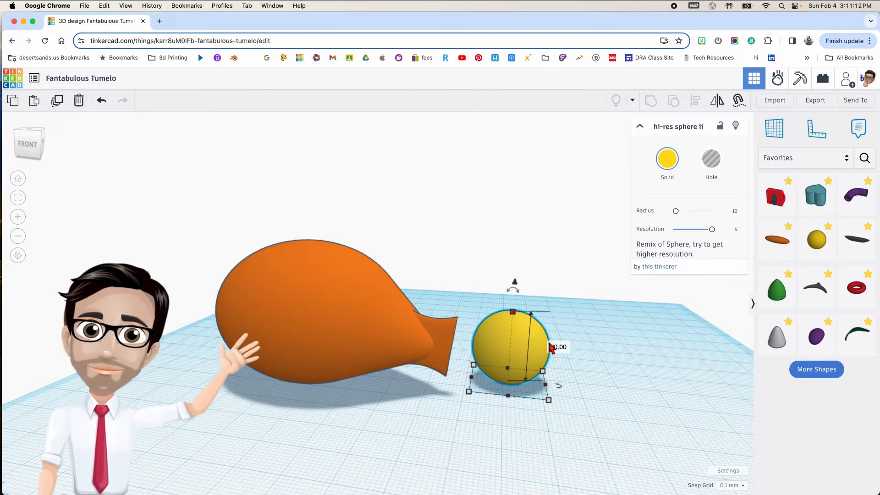
click(555, 347)
text(12)
key(Return)
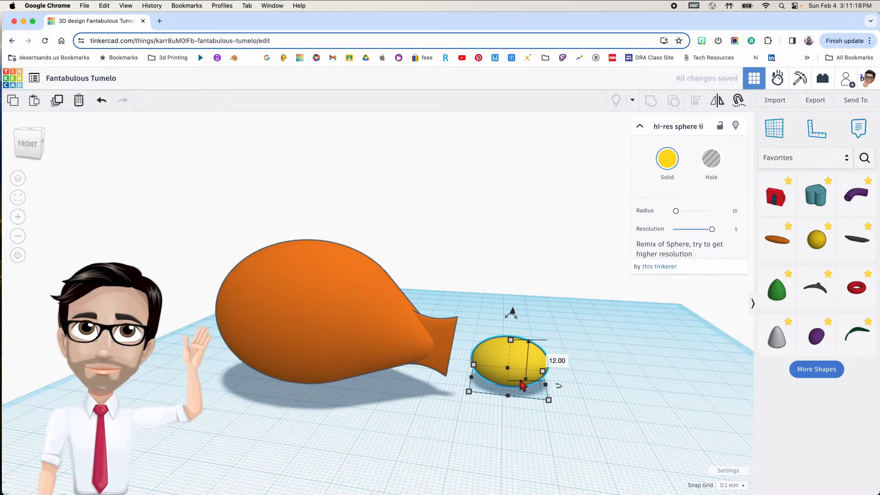
mouse_move(530, 404)
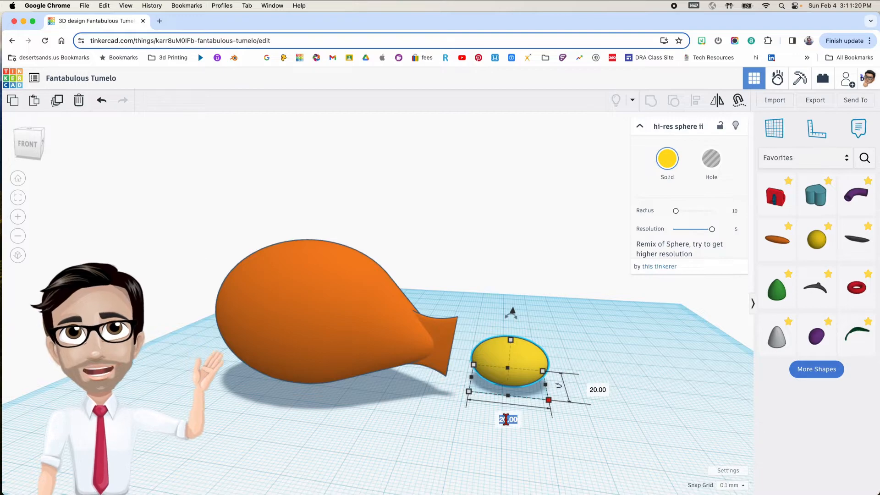
text(12)
key(Return)
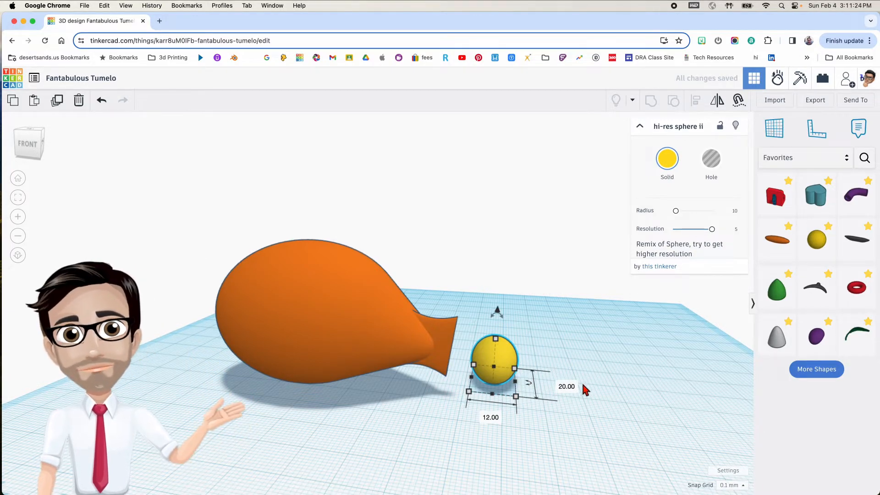
key(Return)
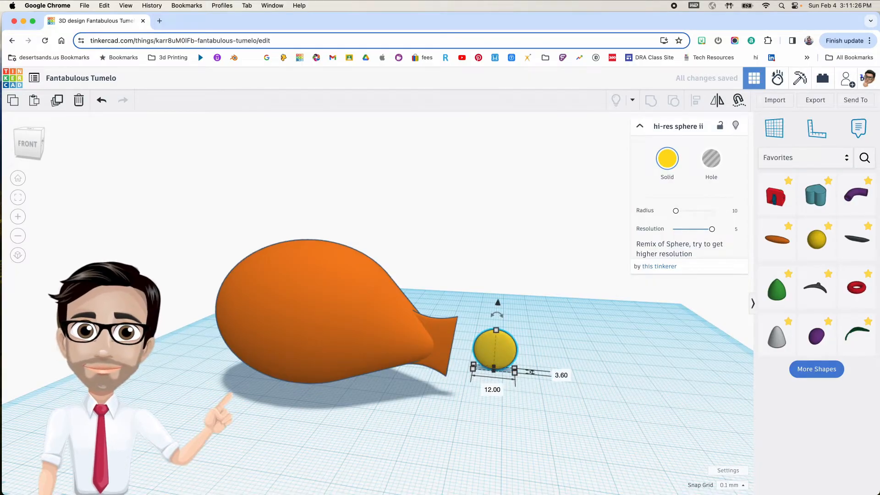
Step: Move the flattened sphere about 17.4 mm forward and 2.7 mm toward the tail, and color it orange
drag(503, 353, 492, 372)
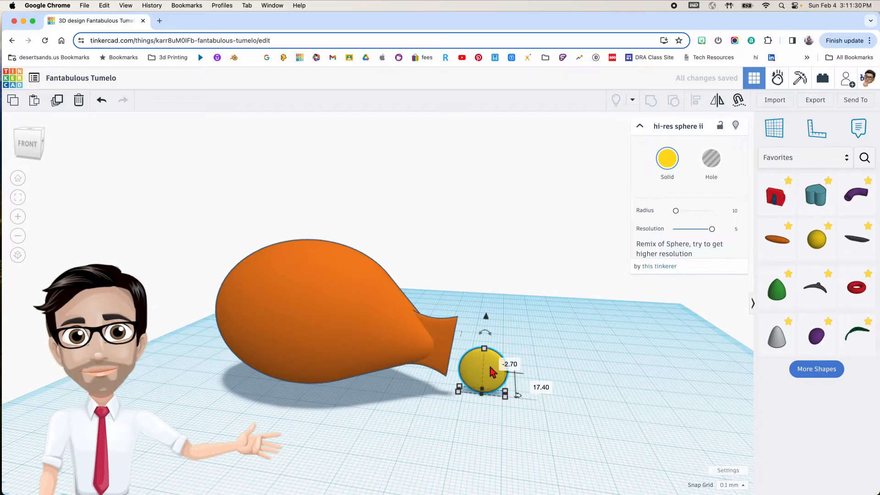
right_drag(493, 362, 495, 357)
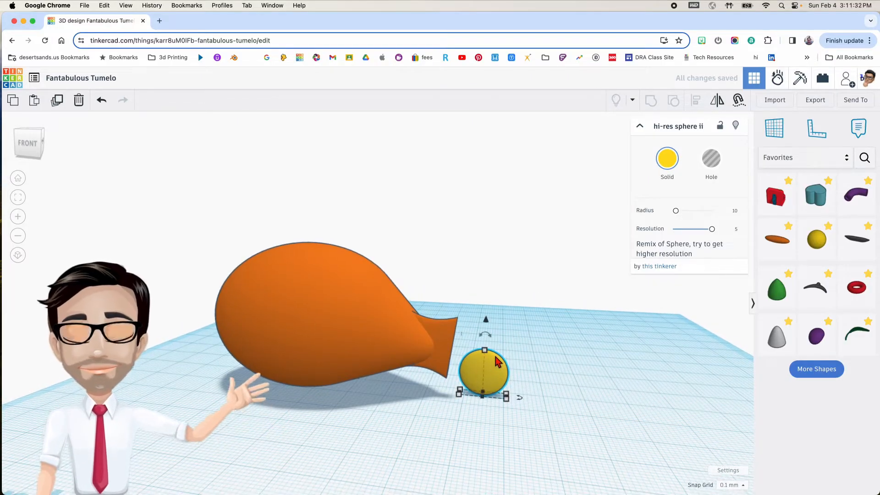
scroll(495, 364, up, 10)
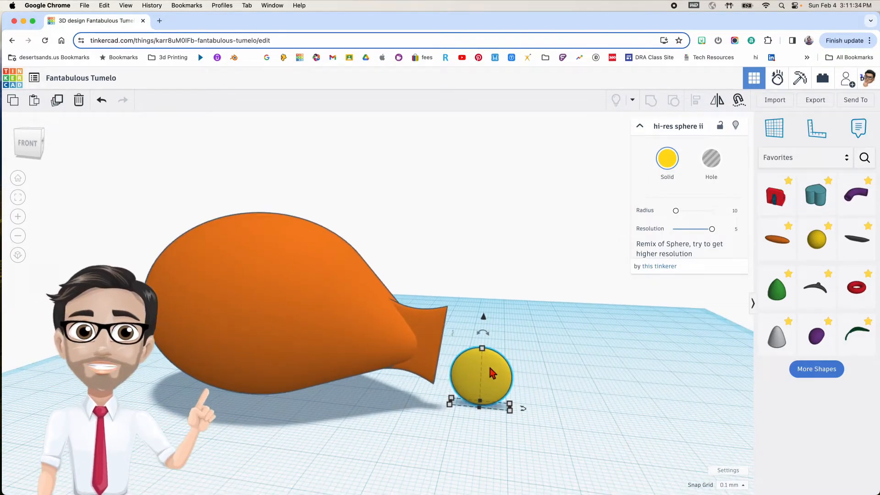
scroll(487, 371, down, 10)
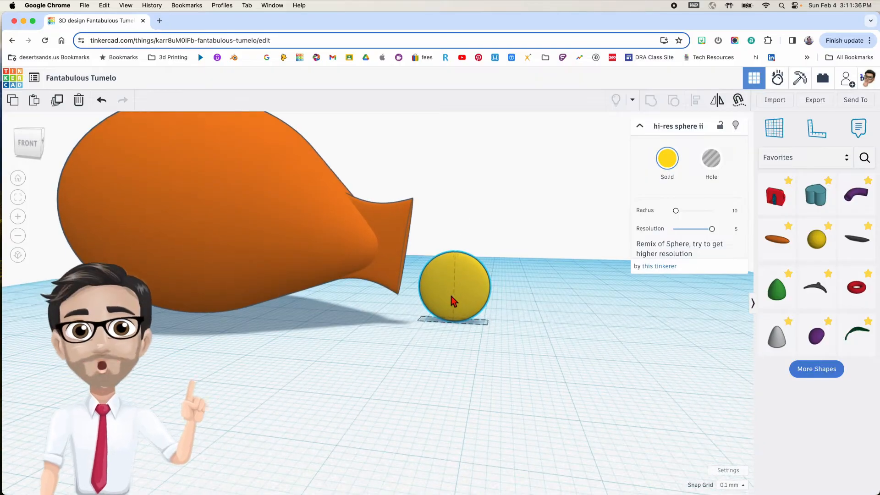
scroll(454, 301, up, 4)
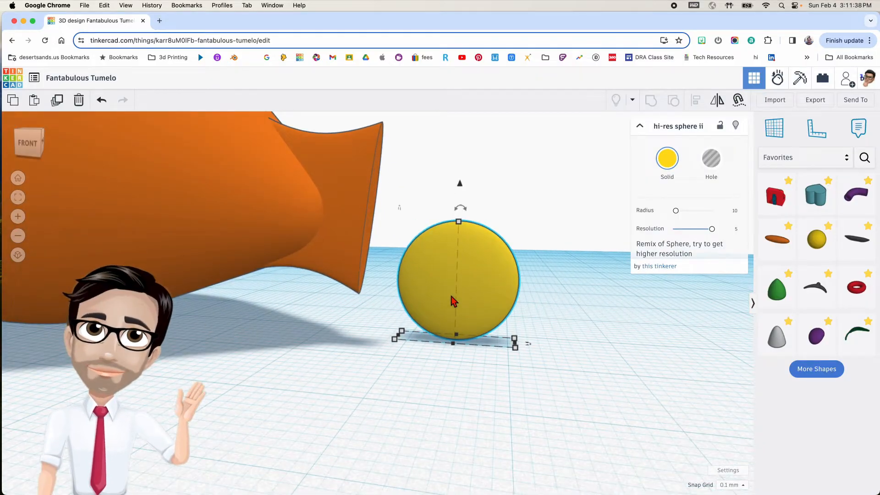
click(667, 158)
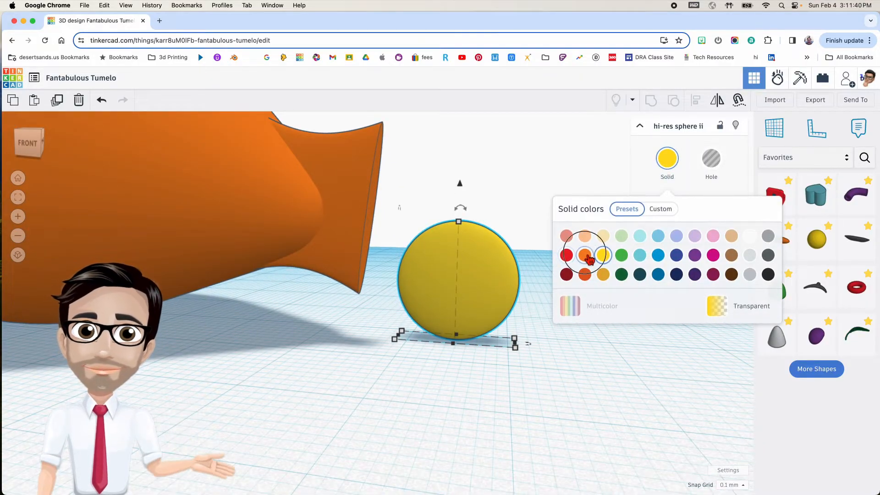
click(585, 255)
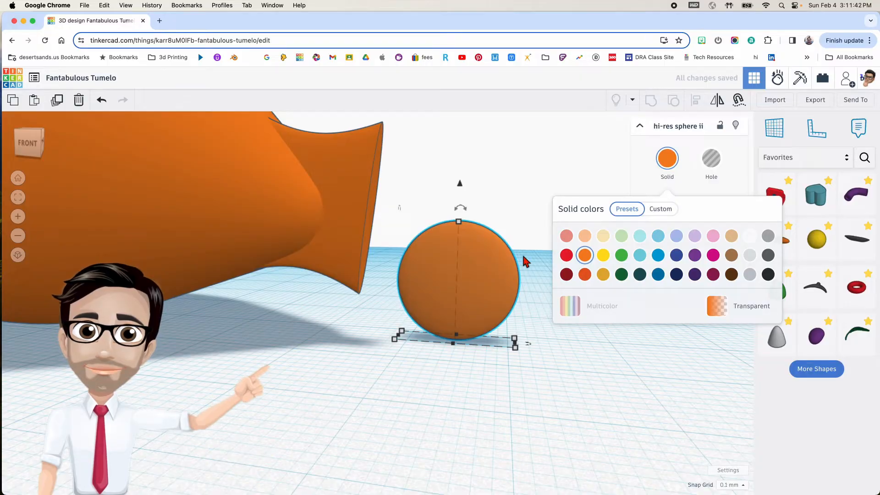
Step: Set the snap grid to 1.0 mm and raise the orange disc 4 mm above the workplane
scroll(526, 262, up, 1)
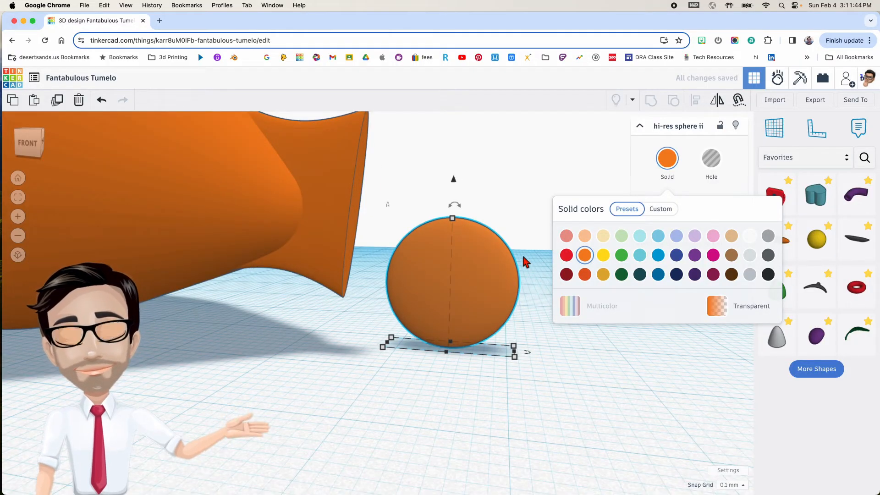
scroll(526, 259, up, 2)
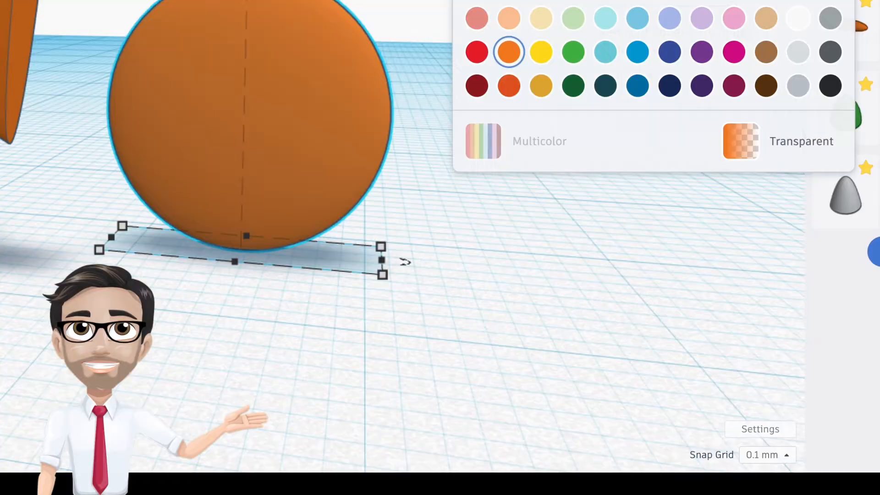
click(763, 455)
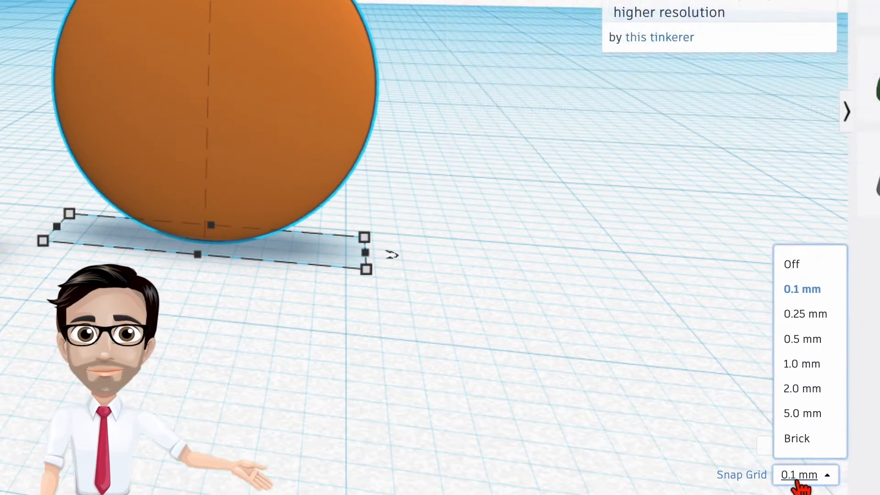
click(806, 366)
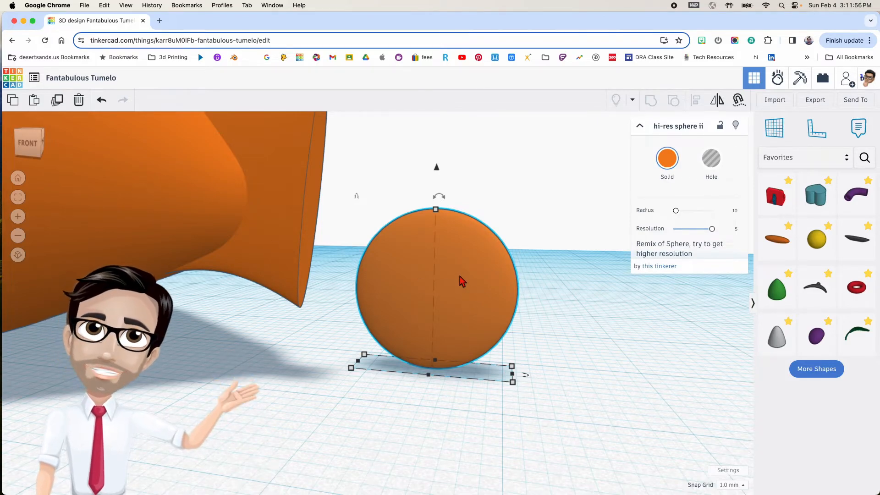
right_drag(459, 276, 463, 277)
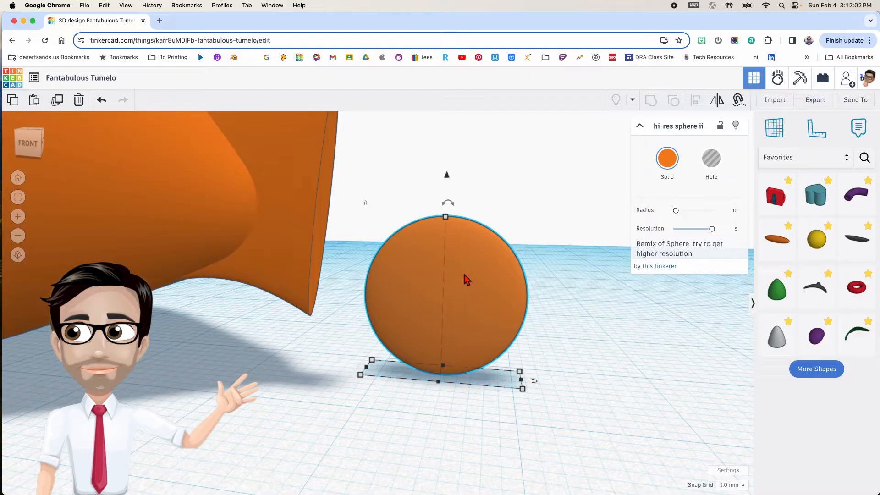
drag(449, 179, 447, 120)
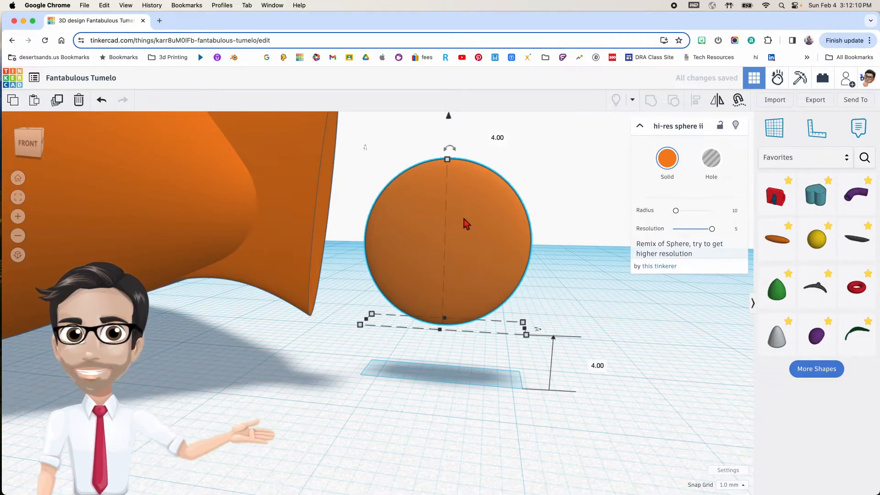
Step: Duplicate the orange disc in place and scale the copy uniformly down to 11 mm high
key(ctrl+d)
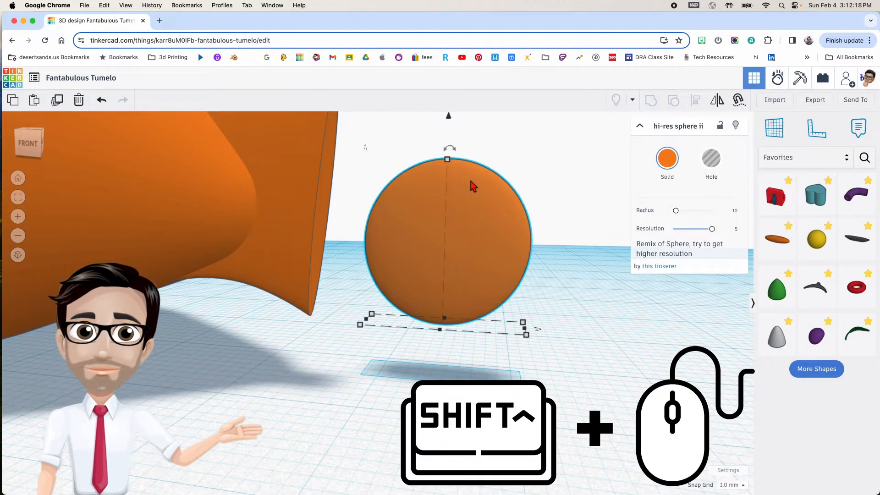
shift+drag(447, 159, 448, 175)
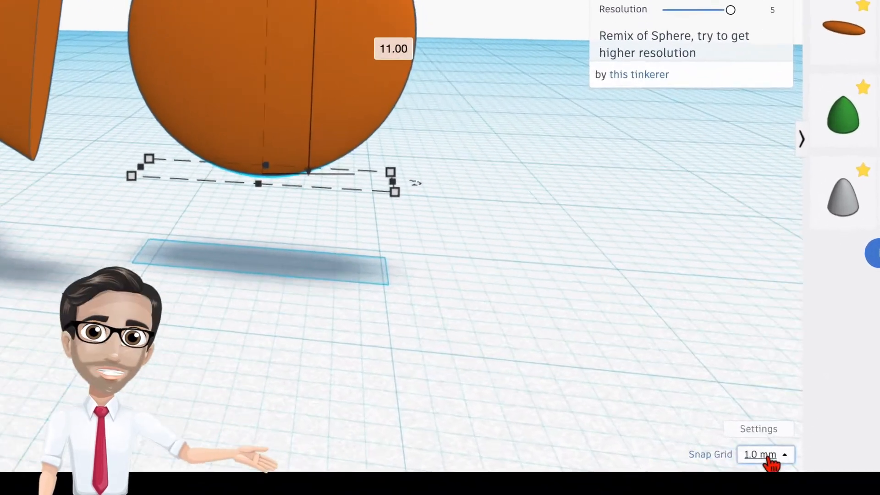
Step: Set the snap grid to 0.25 mm and nudge the smaller disc 0.25 mm down and 0.25 mm away from the tail
click(732, 484)
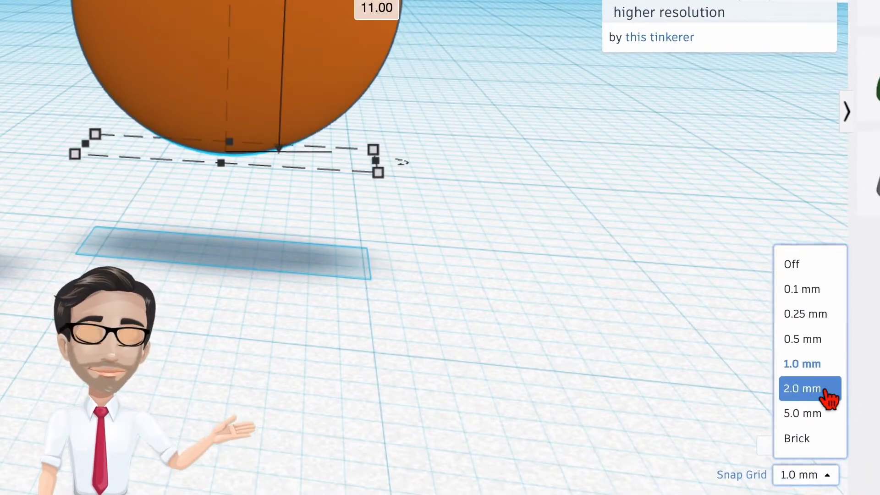
click(779, 316)
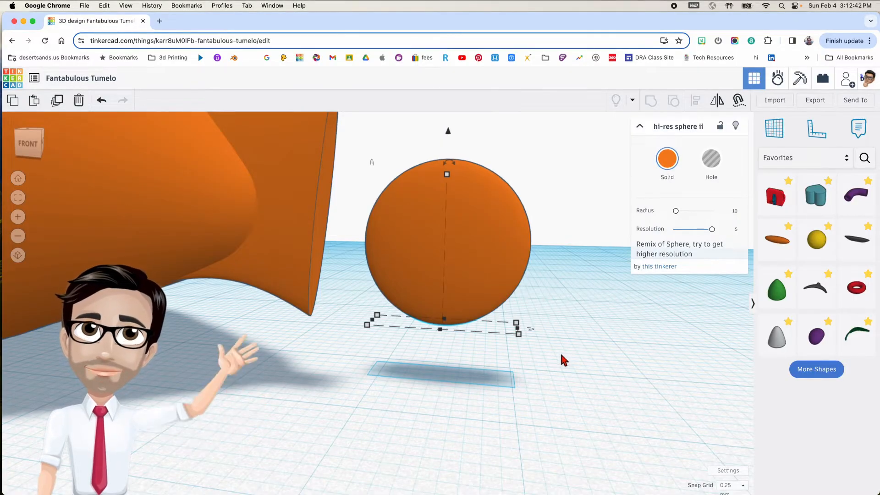
key(super+Down)
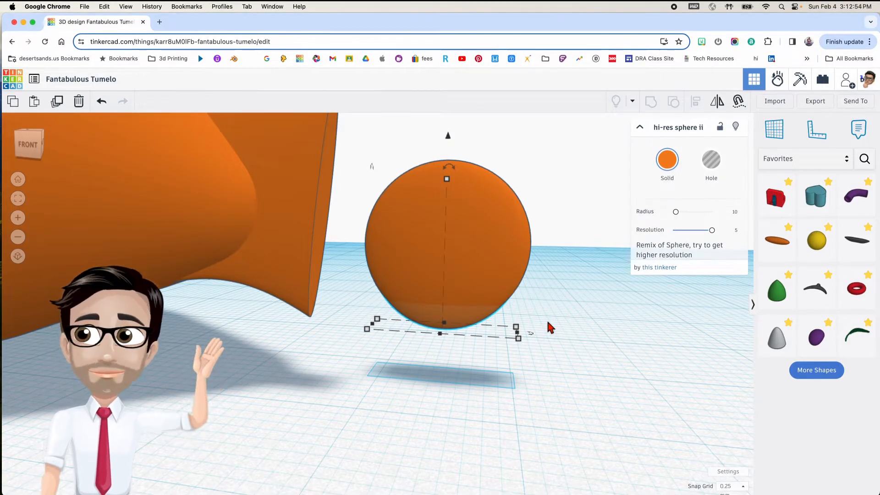
key(Right)
key(Right)
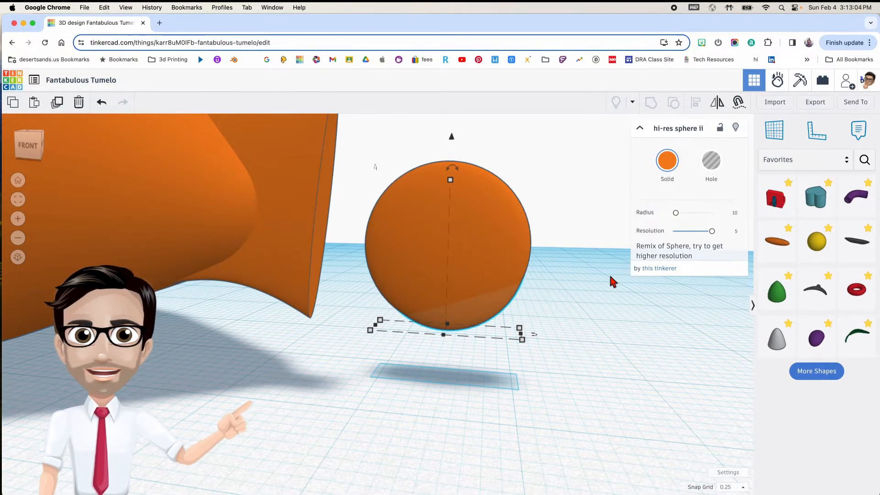
Step: Repeat the duplication of the shrinking, shifting disc until the copies taper to a point and form a teardrop
key(ctrl+d)
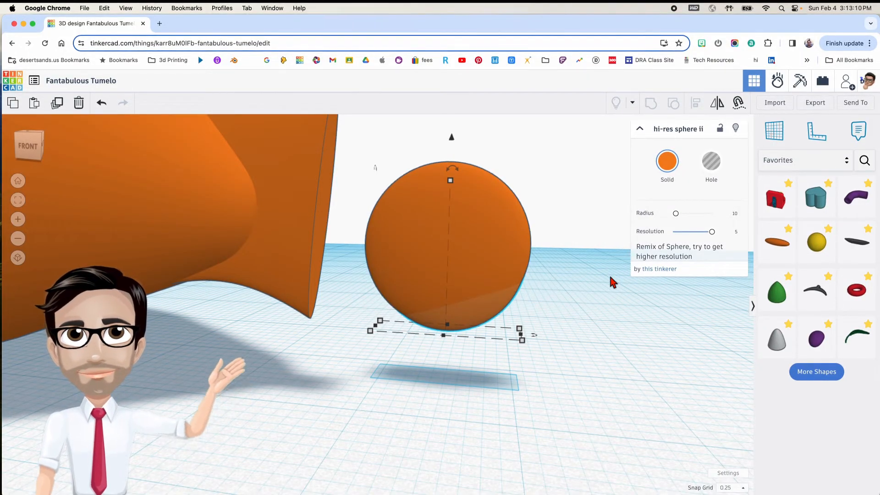
key(ctrl+d)
key(ctrl+d)
key(ctrl+d)
key(ctrl+d)
key(ctrl+d)
key(ctrl+d)
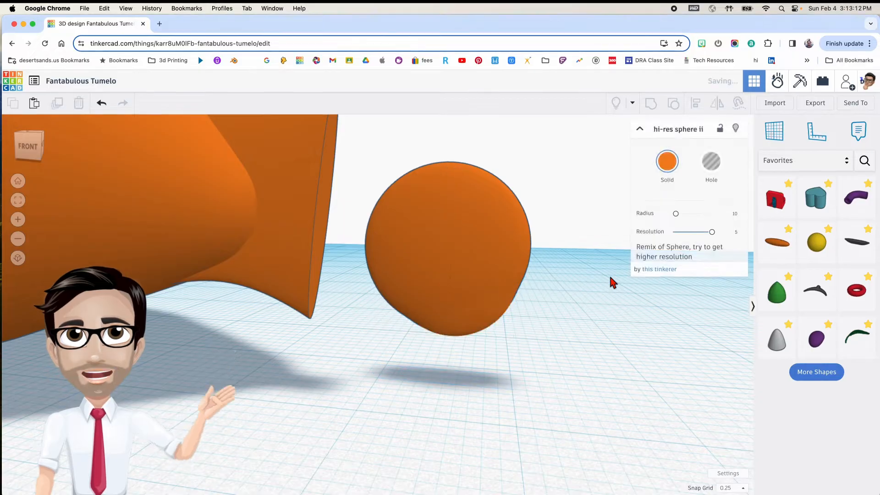
key(ctrl+d)
key(ctrl+d)
key(ctrl+d)
key(ctrl+d)
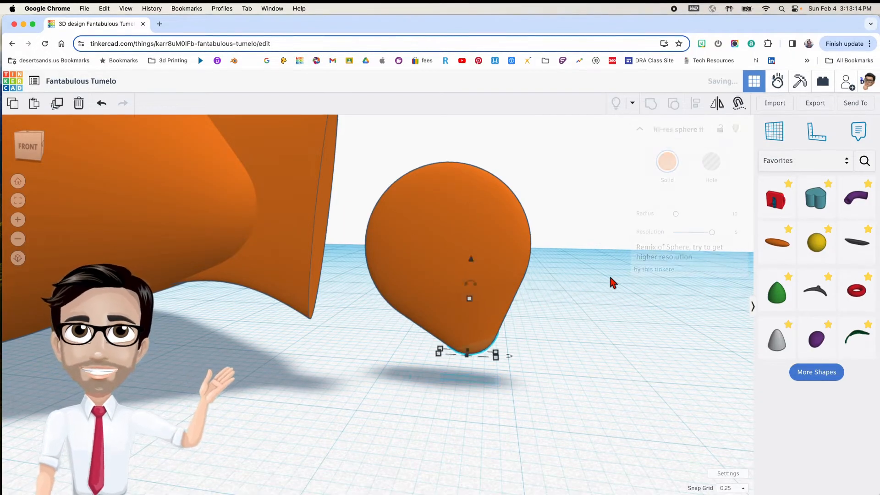
key(ctrl+d)
key(ctrl+d)
key(ctrl+d)
key(ctrl+d)
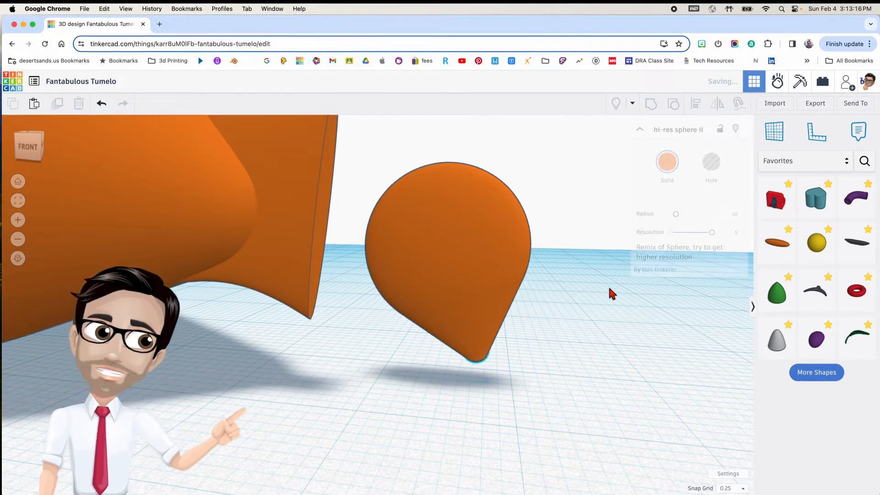
key(super+d)
Step: Group all the tapering discs into a single teardrop-shaped fin
right_drag(504, 367, 532, 373)
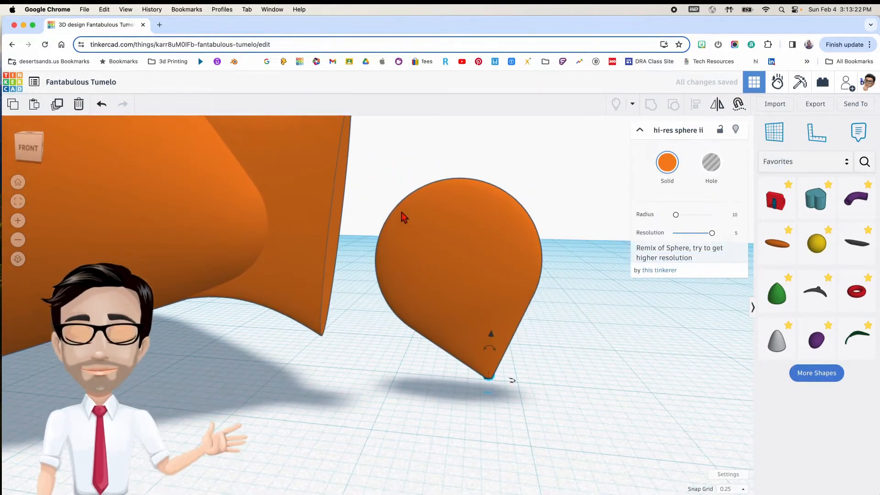
drag(379, 190, 560, 380)
key(ctrl+g)
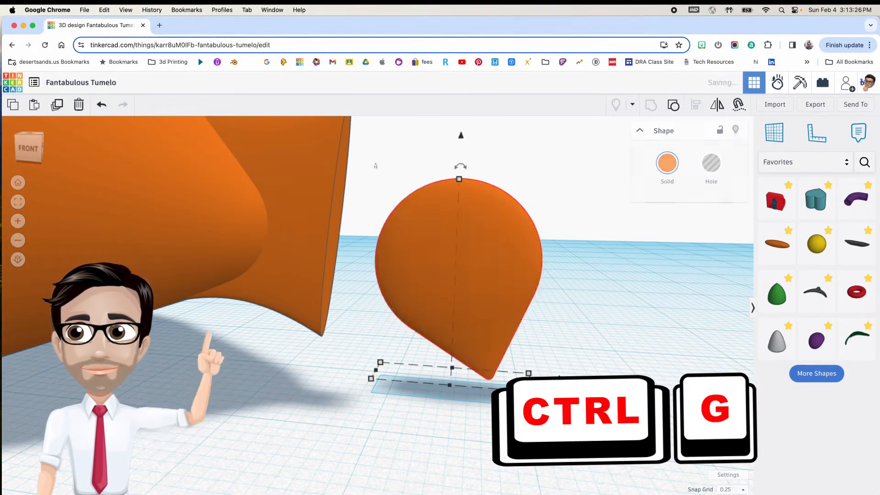
Step: Move the teardrop fin toward the body so that it touches the end of the tail
scroll(545, 353, down, 5)
scroll(540, 353, down, 3)
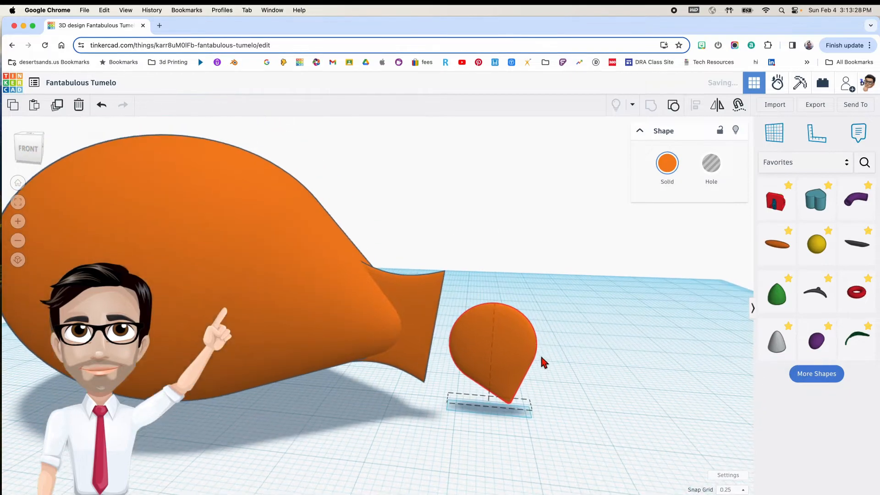
scroll(541, 350, down, 1)
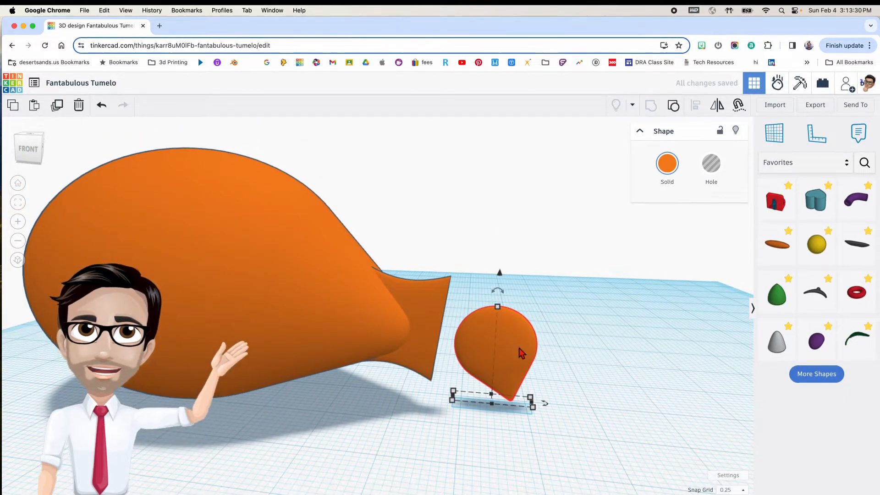
drag(516, 349, 499, 356)
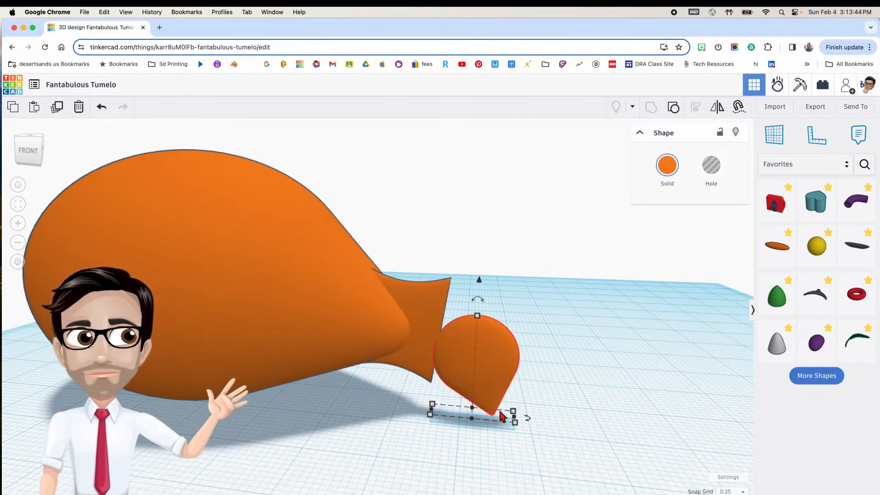
Step: Rotate the teardrop fin about 26° counterclockwise in the front view so its tip points down and away from the body
right_drag(513, 337, 407, 372)
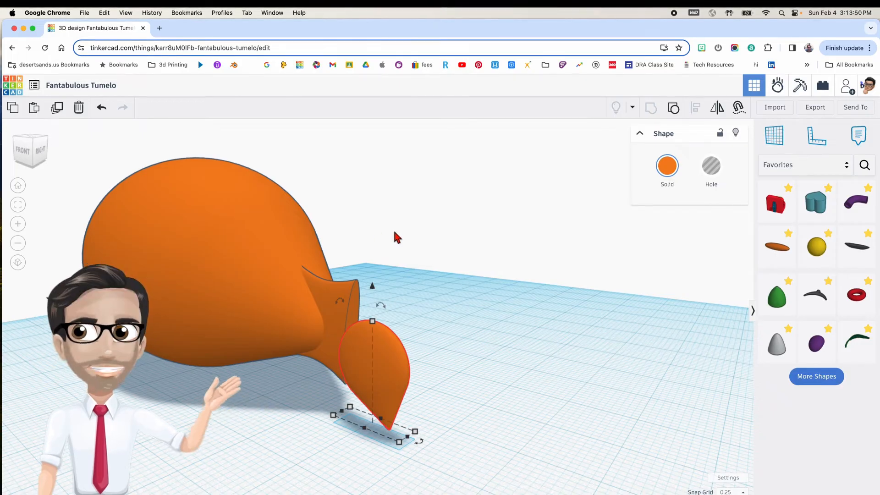
right_drag(398, 304, 480, 353)
click(479, 349)
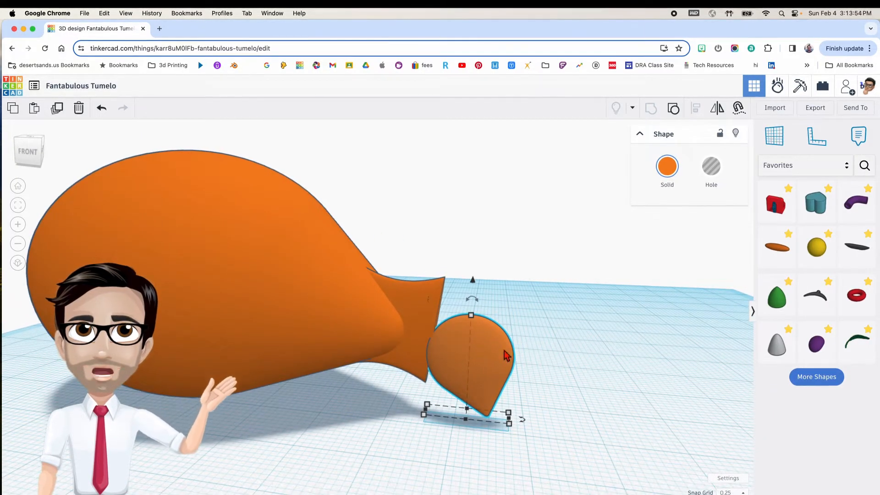
drag(477, 298, 431, 271)
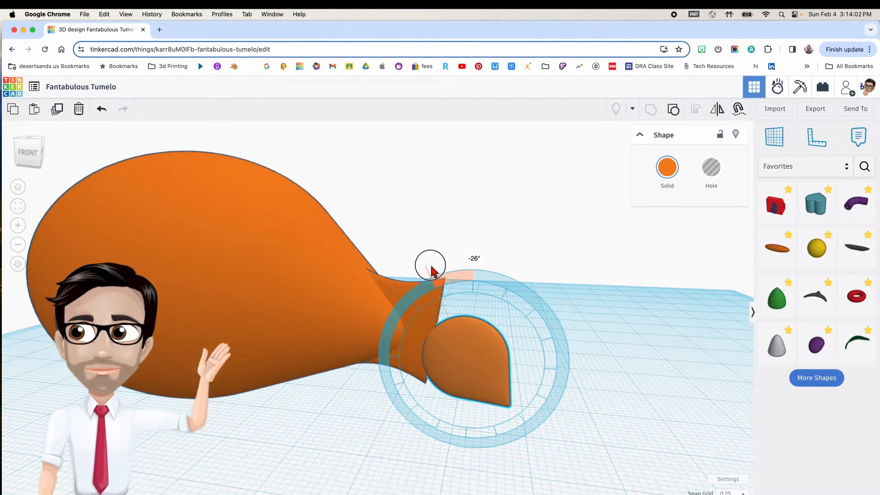
drag(431, 268, 431, 269)
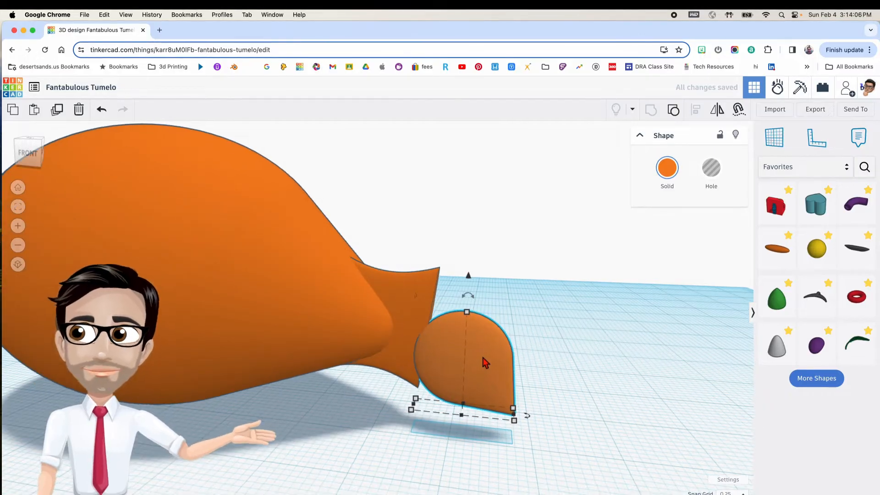
Step: Duplicate the rotated fin in place and mirror the copy vertically so its tip points up
key(ctrl+d)
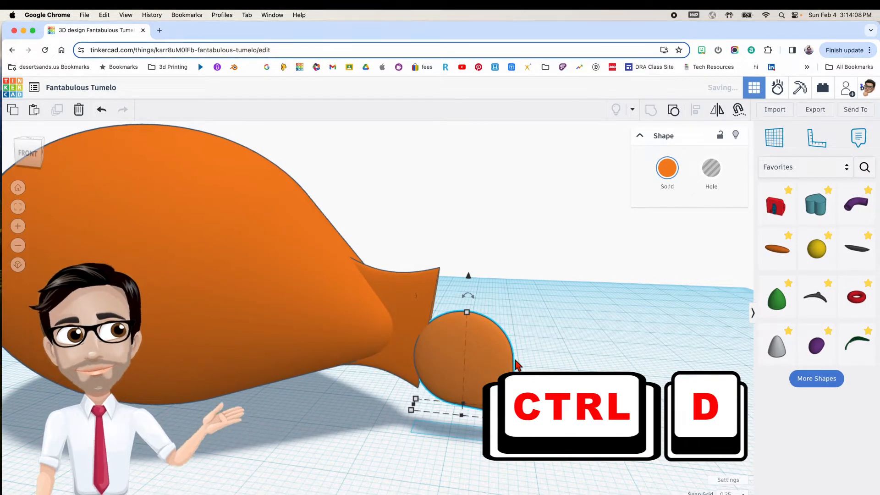
mouse_move(518, 360)
right_down()
mouse_move(477, 360)
mouse_move(517, 358)
right_up()
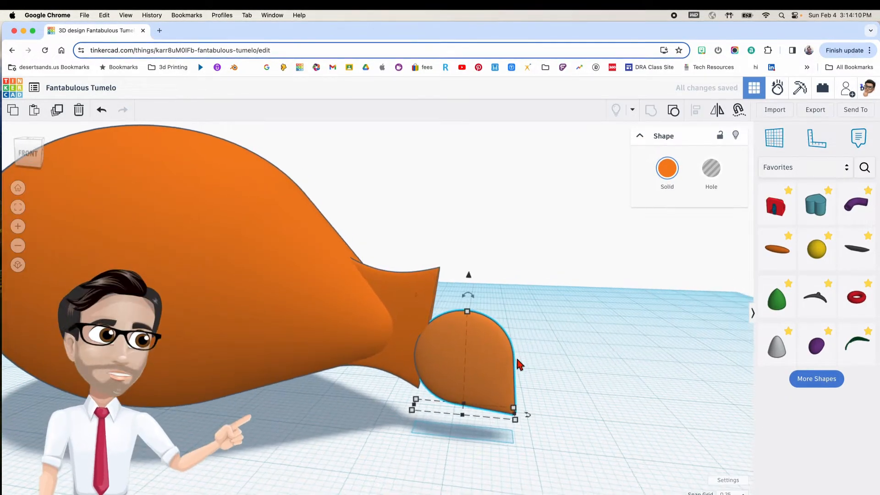
key(m)
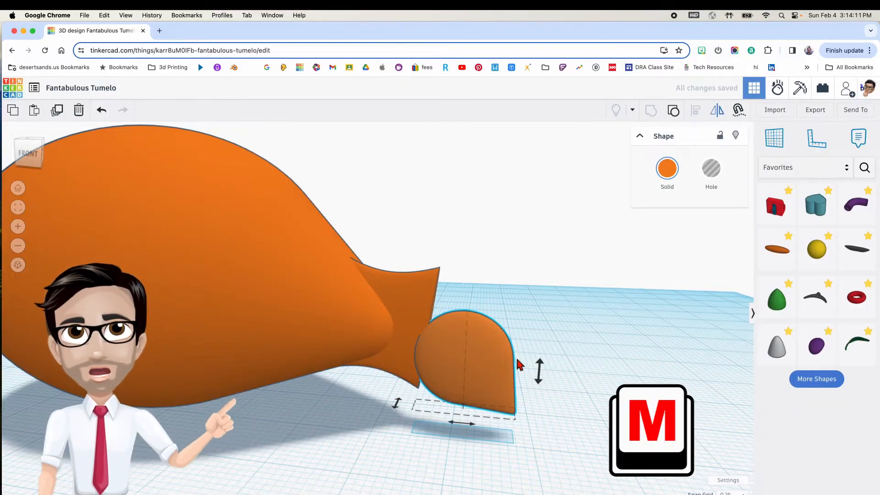
click(539, 387)
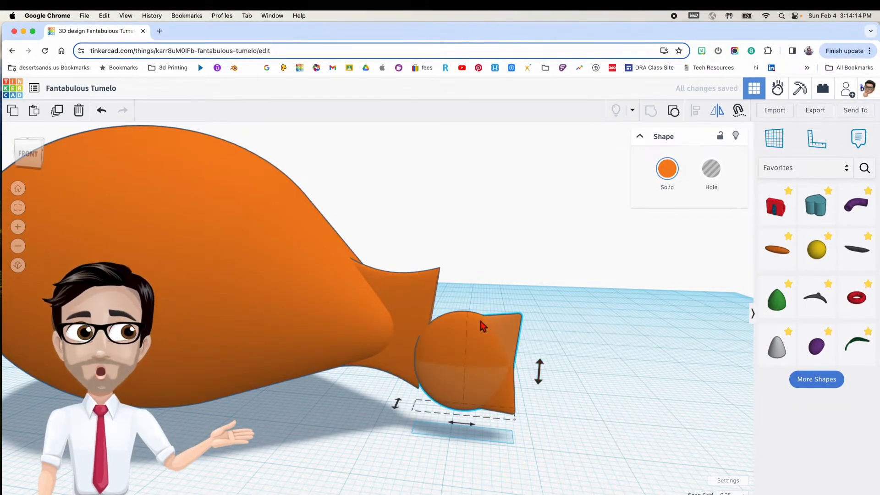
click(510, 331)
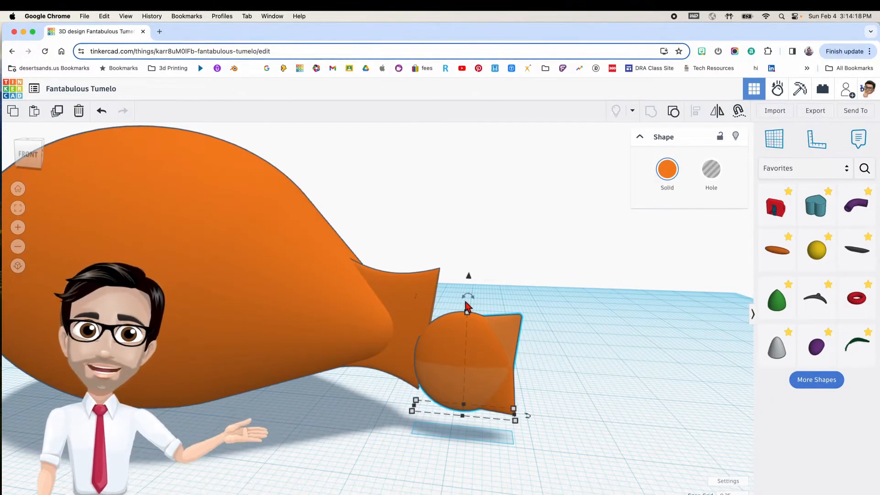
Step: Raise the mirrored fin above the original with a slight overlap and group both into one two-lobed tail fin
drag(469, 289, 464, 198)
right_drag(493, 295, 559, 277)
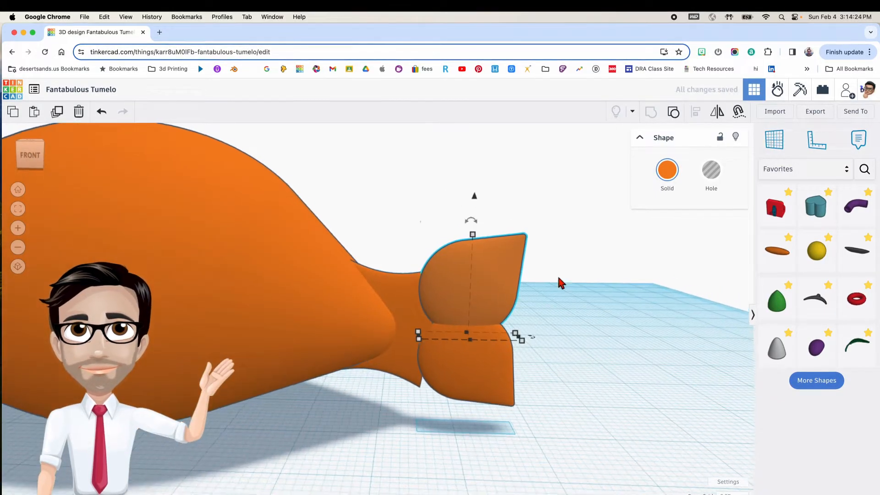
click(509, 215)
shift+click(498, 368)
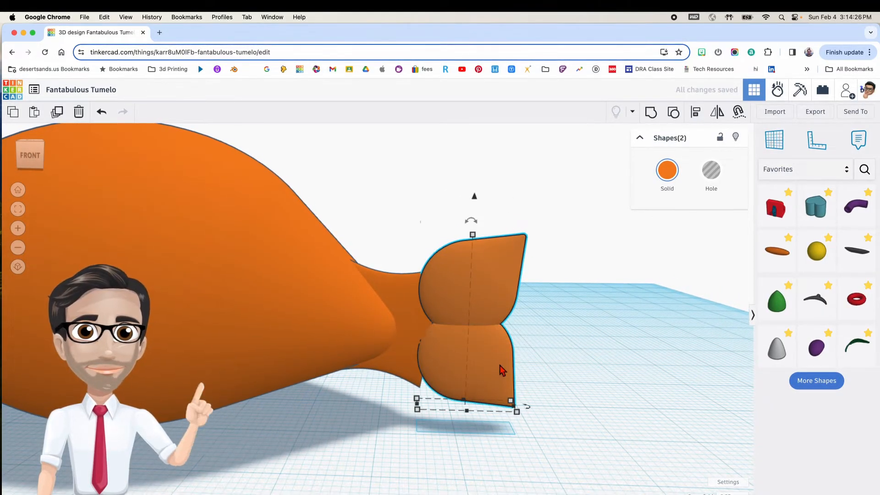
key(ctrl+g)
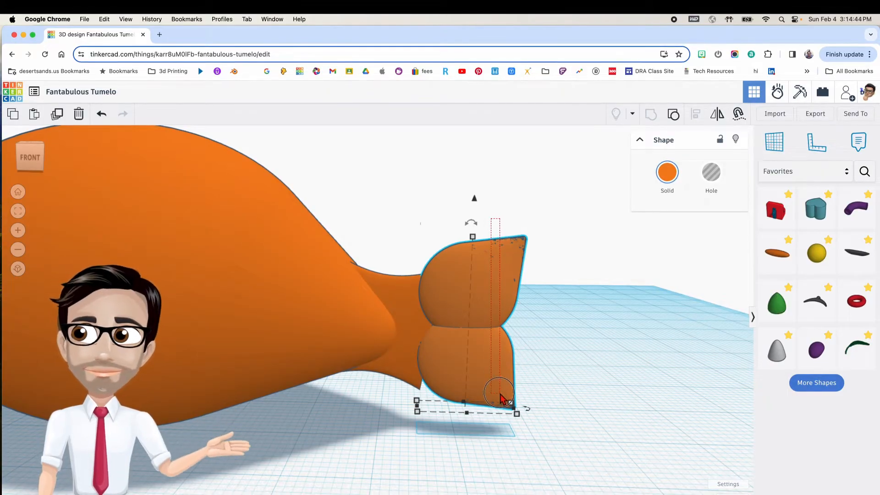
Step: Align the body, tail and two-lobed fin to a common center across the body's width
right_drag(492, 316, 399, 357)
scroll(398, 357, down, 3)
drag(244, 205, 493, 413)
key(l)
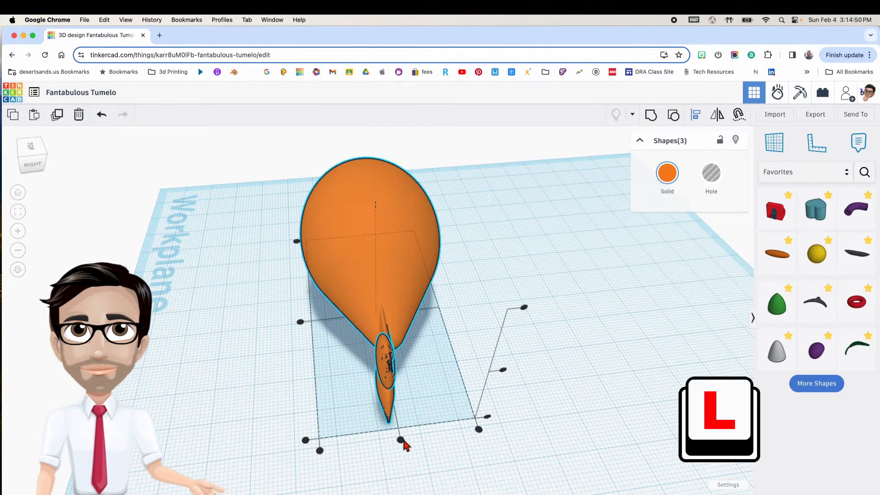
click(401, 439)
click(387, 440)
right_drag(388, 441, 456, 388)
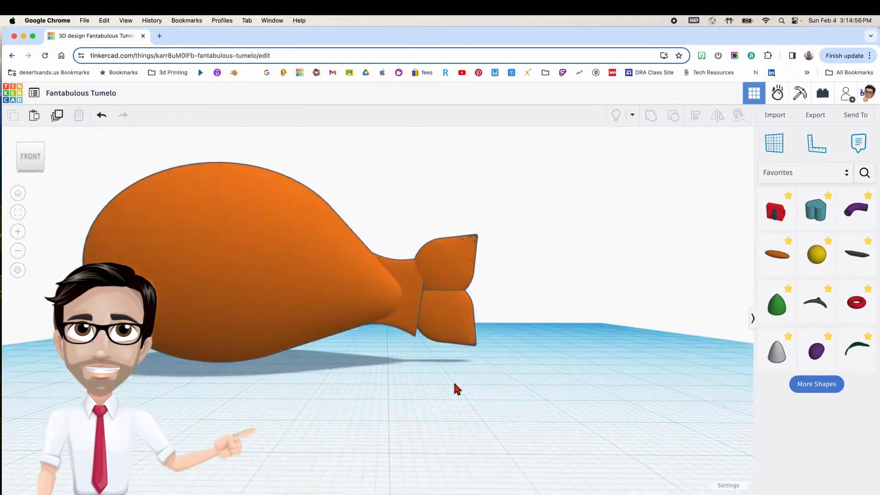
Step: Tilt the two-lobed fin about 10° clockwise in the front view and move it further over the tail's end
scroll(428, 416, up, 5)
right_drag(427, 418, 433, 238)
drag(431, 418, 431, 415)
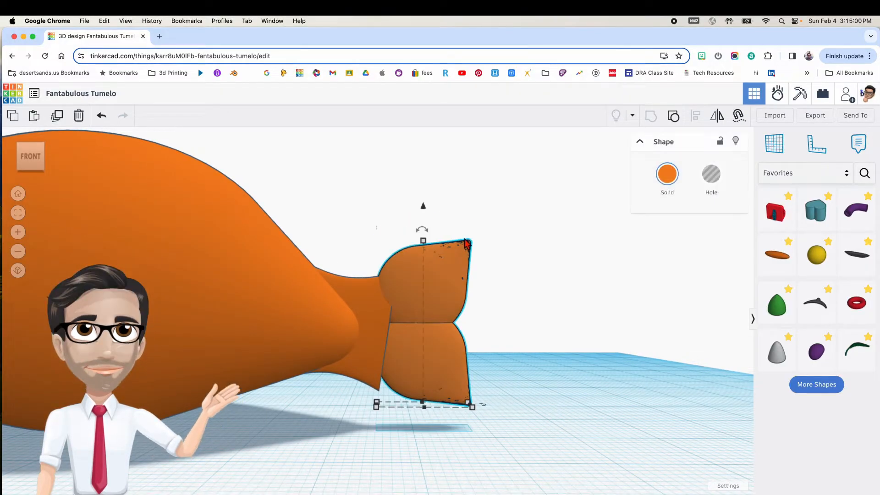
drag(426, 231, 438, 212)
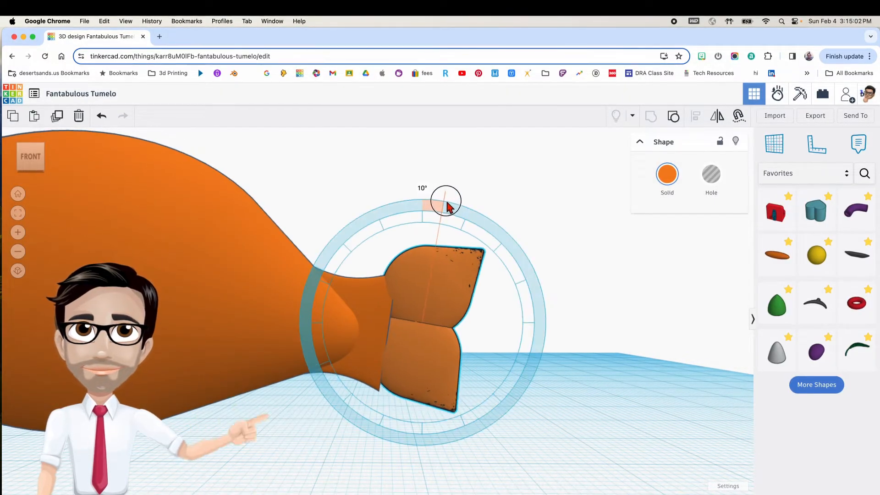
drag(451, 204, 430, 228)
Step: Examine up close where the two fin lobes meet the end of the tail
right_drag(448, 283, 501, 295)
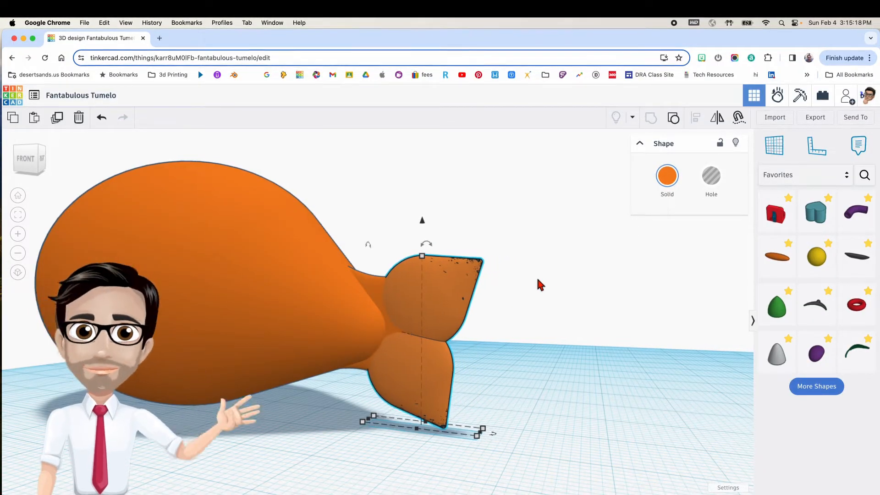
click(488, 292)
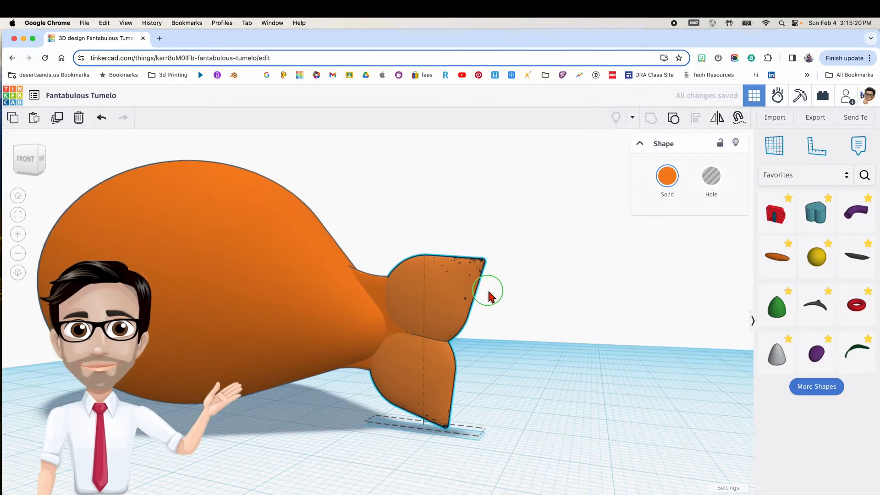
click(379, 320)
scroll(394, 316, up, 5)
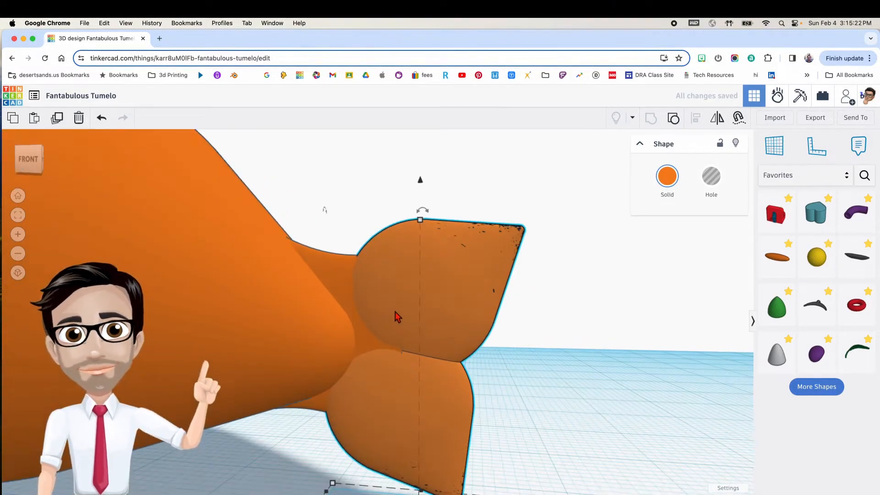
scroll(397, 298, up, 5)
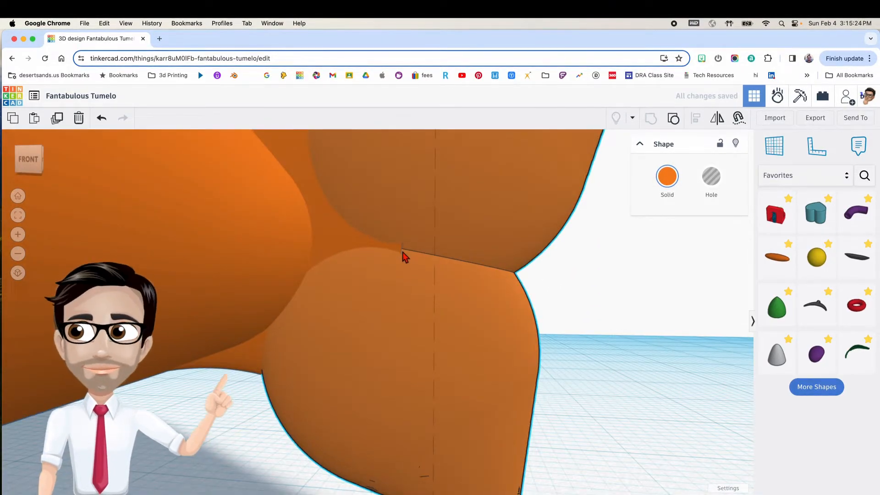
Step: Enlarge the two-lobed tail fin uniformly to a height of 23.5 mm
right_drag(402, 255, 490, 278)
scroll(490, 279, down, 8)
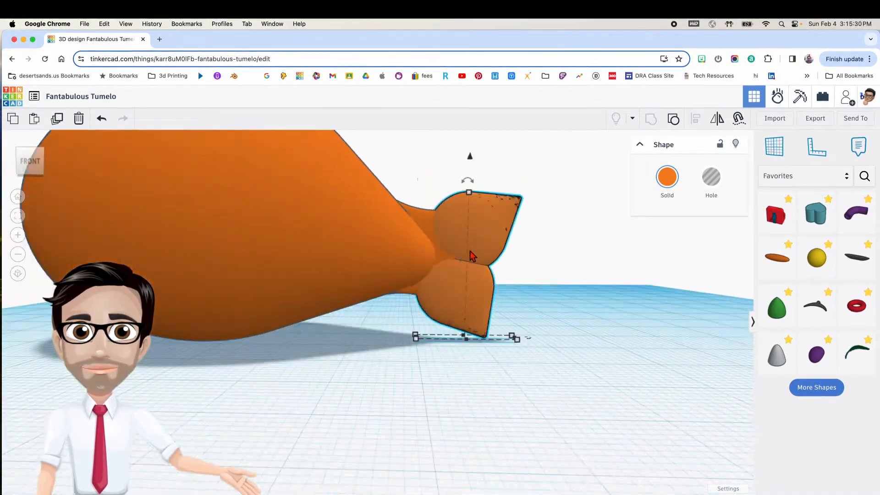
right_drag(472, 256, 468, 278)
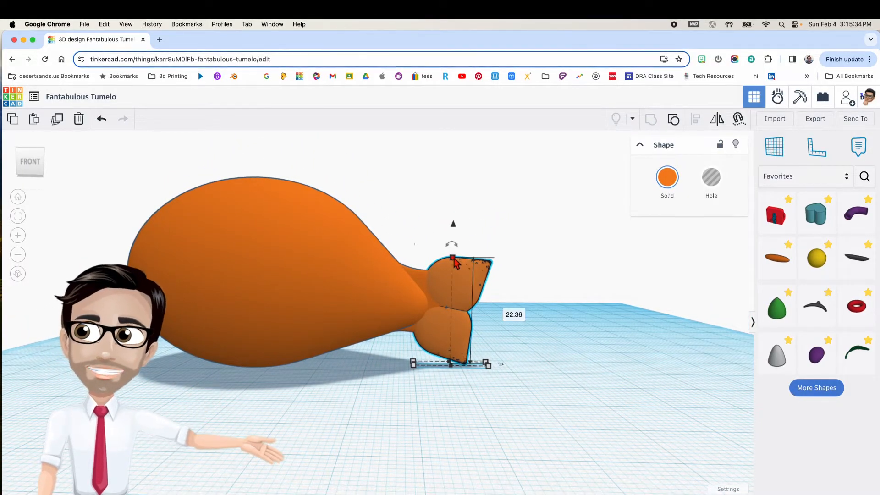
scroll(455, 262, up, 2)
click(453, 261)
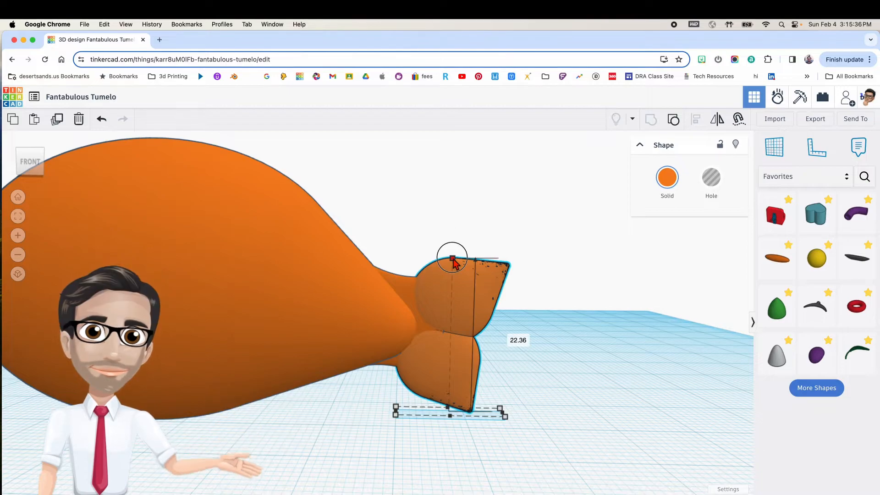
drag(453, 259, 453, 253)
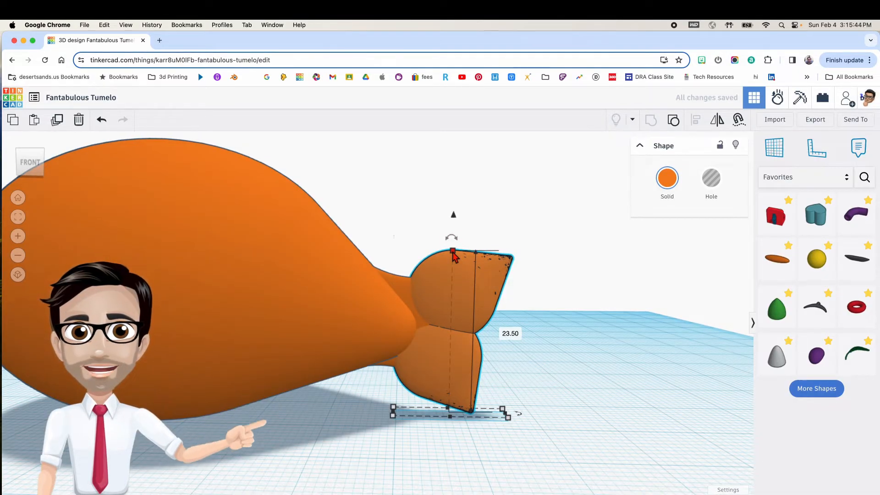
Step: Lower the two-lobed fin slightly and rotate it a few degrees counterclockwise in the front view
key(super+Down)
key(super+Down)
drag(477, 265, 476, 269)
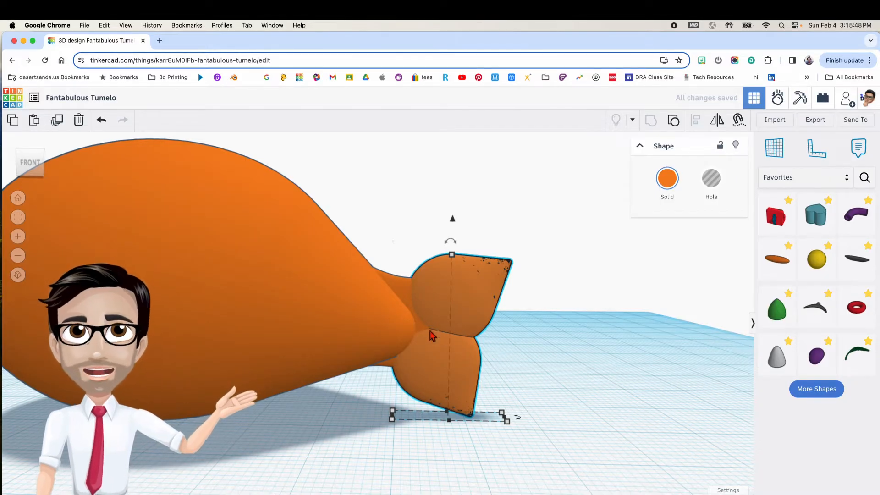
drag(452, 242, 444, 194)
click(508, 347)
click(465, 292)
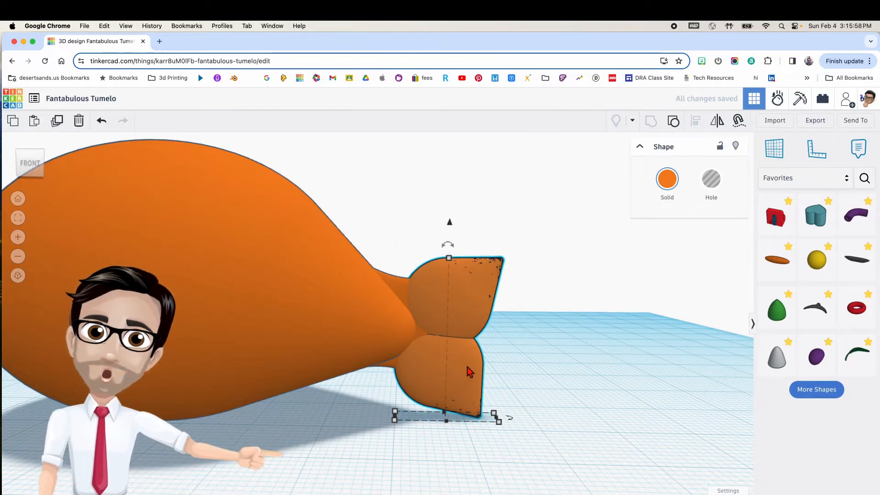
Step: Examine how the fin, tail and body fit together from the front, side and rear angles
click(480, 389)
right_drag(480, 390, 408, 404)
click(168, 322)
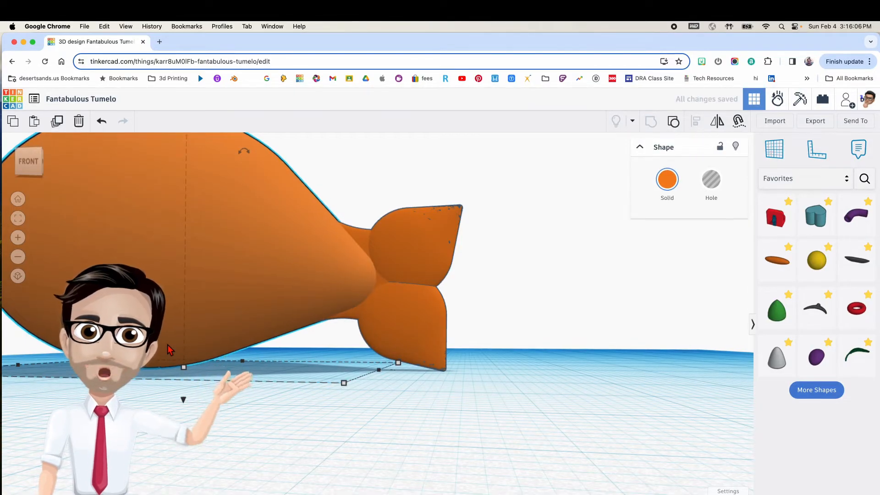
right_drag(281, 339, 283, 343)
scroll(365, 372, down, 2)
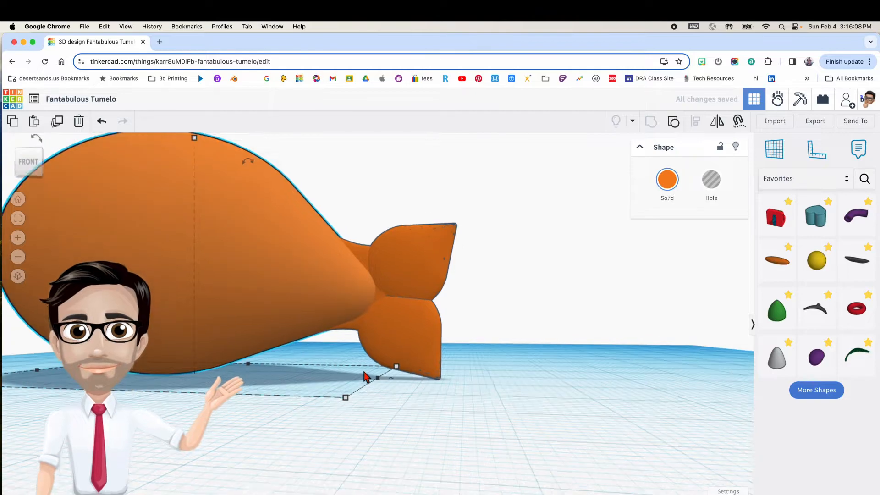
right_drag(256, 353, 297, 359)
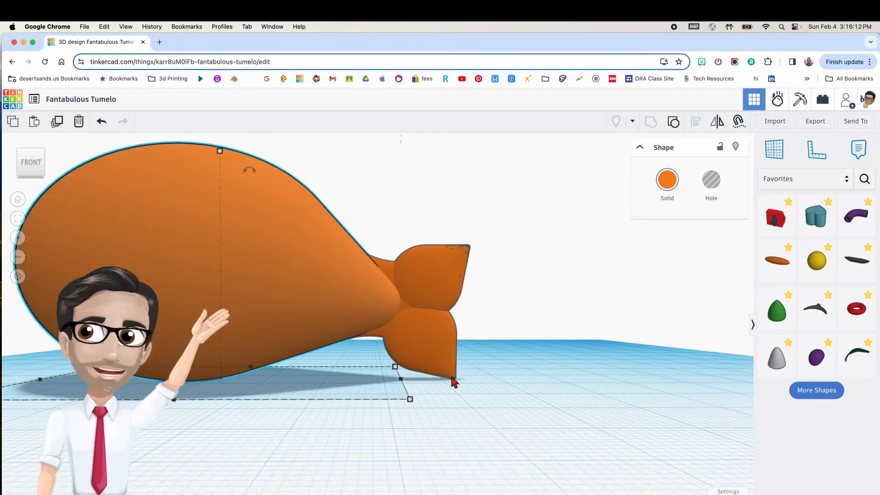
right_drag(187, 386, 394, 454)
right_drag(334, 402, 252, 377)
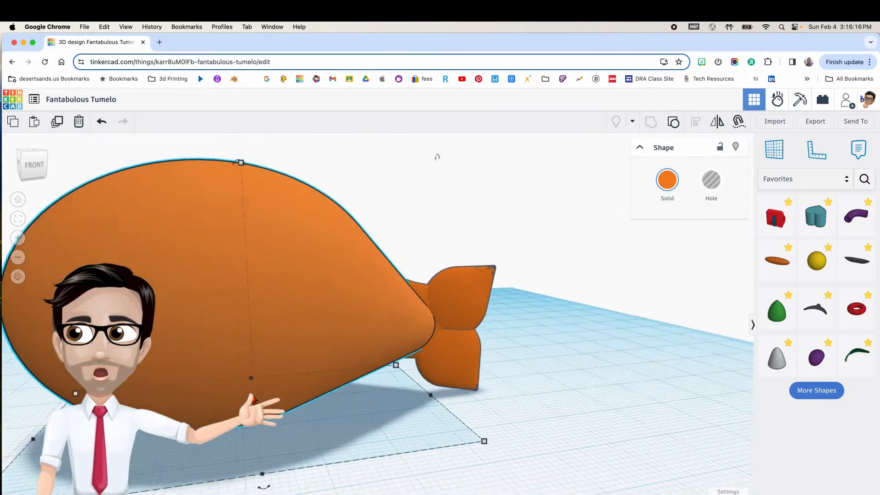
middle_drag(275, 381, 326, 406)
right_drag(326, 406, 251, 403)
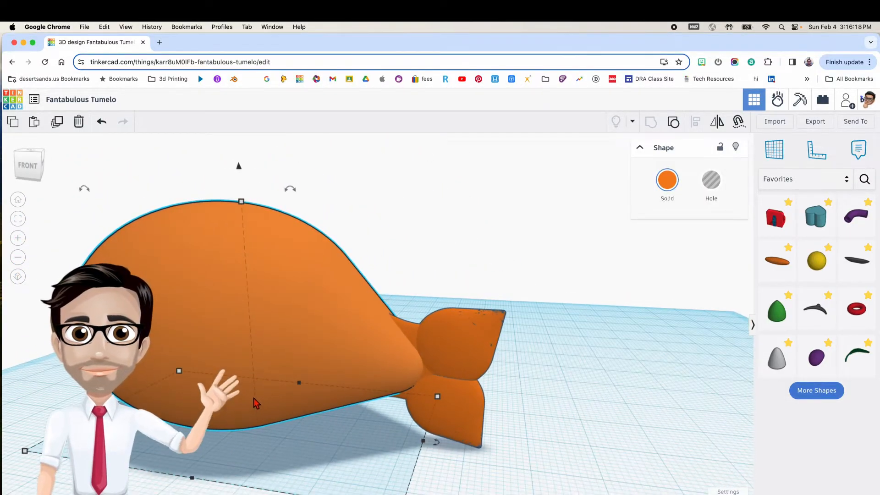
right_drag(351, 426, 247, 433)
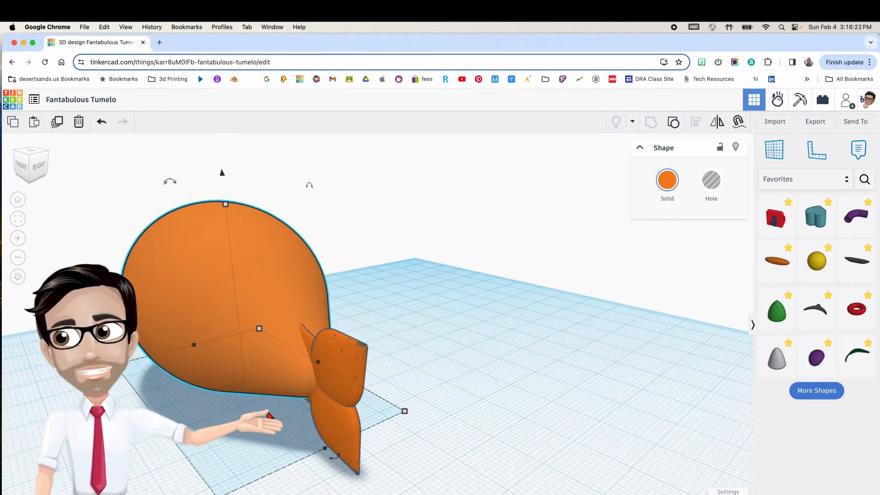
right_drag(269, 415, 316, 408)
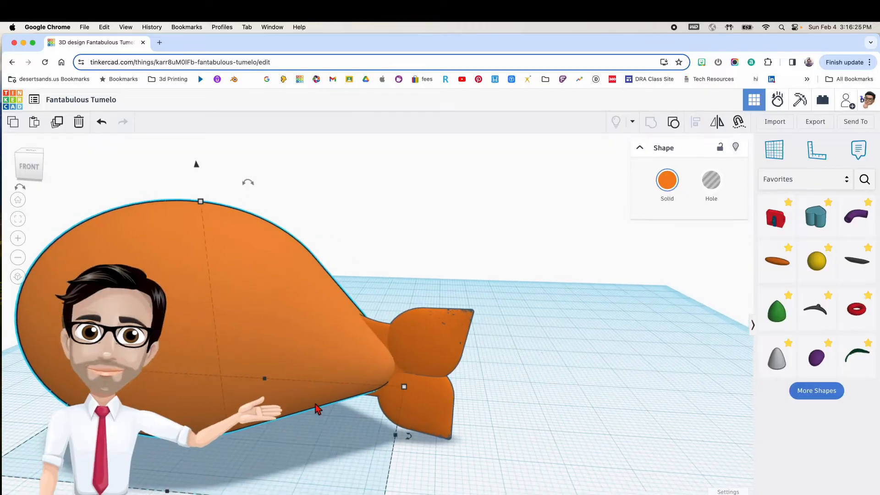
click(496, 420)
scroll(489, 408, down, 2)
mouse_move(493, 412)
right_down()
mouse_move(448, 414)
mouse_move(500, 412)
right_up()
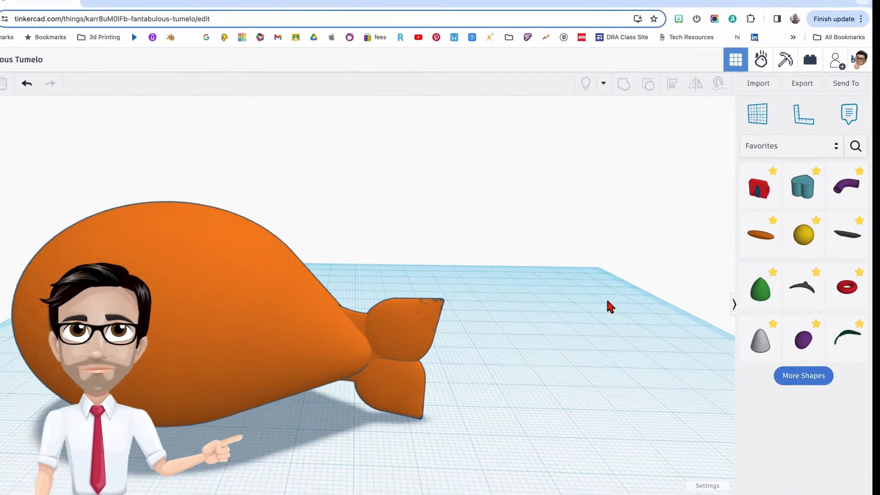
Step: Place a Bent Pipe from the Shape Generators on the workplane beside the tail fin
click(838, 86)
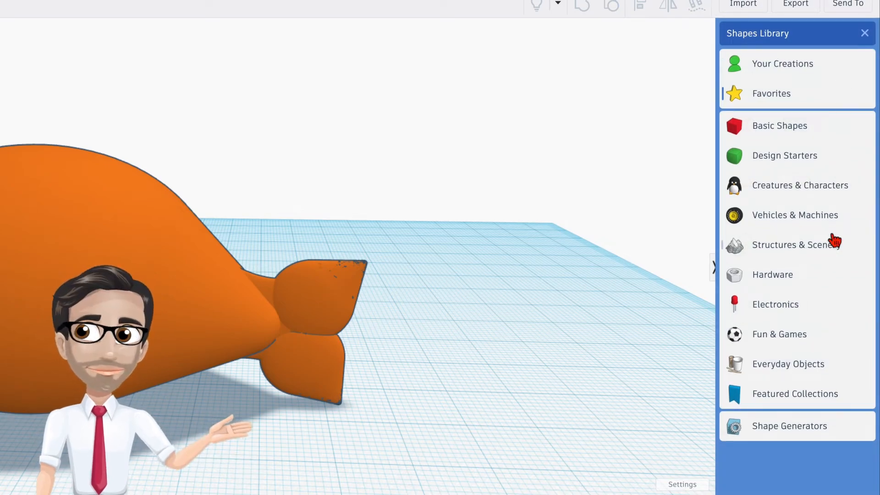
click(791, 430)
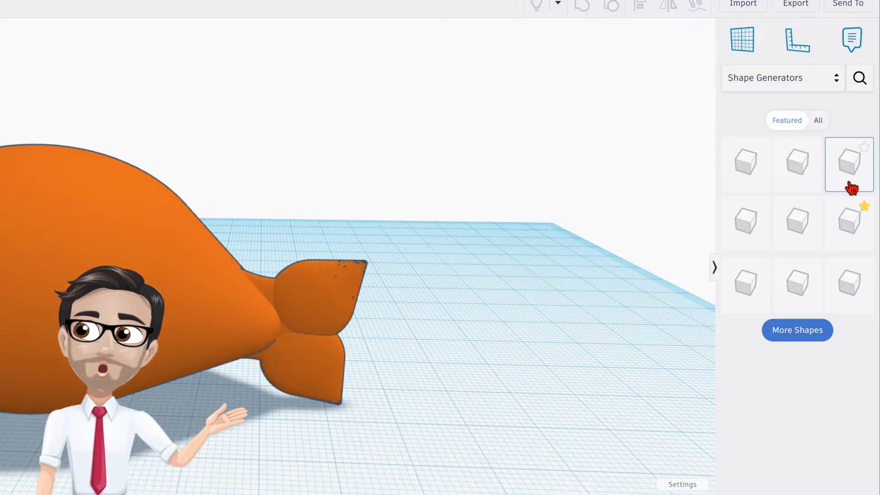
drag(849, 224, 512, 357)
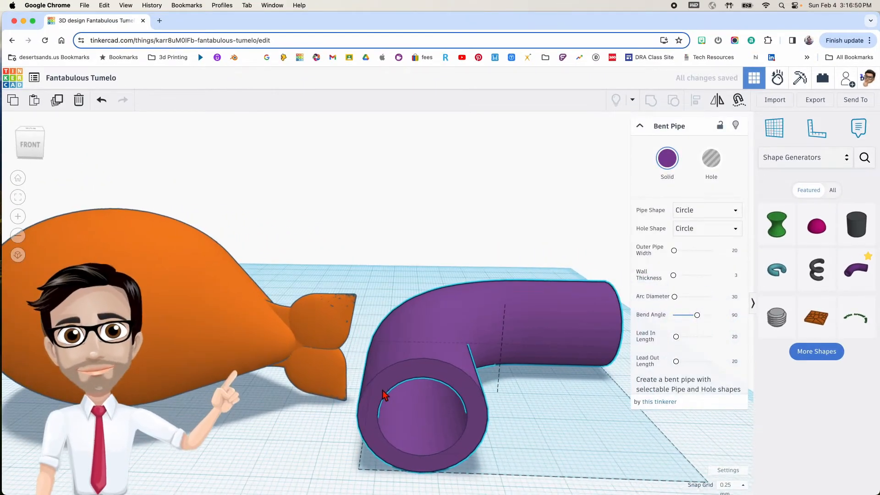
click(383, 395)
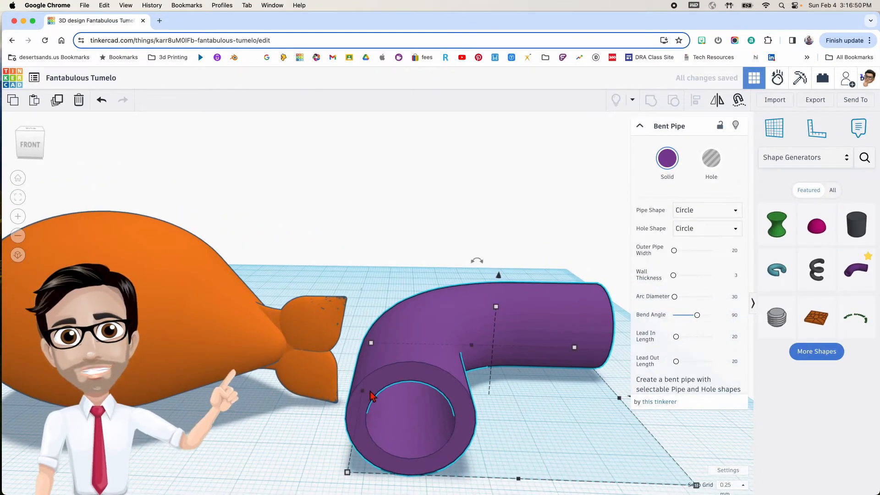
Step: Scale the bent pipe down uniformly to a height of 16 mm
middle_drag(421, 386, 317, 365)
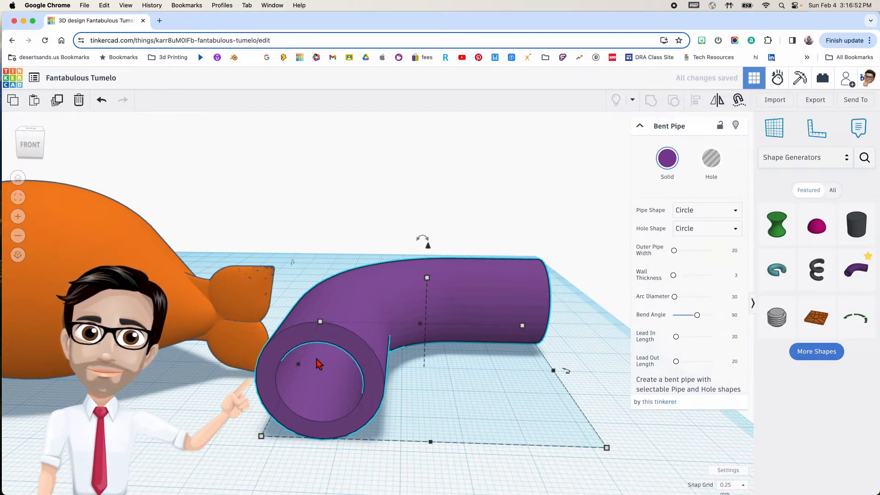
mouse_move(424, 277)
drag(426, 278, 427, 300)
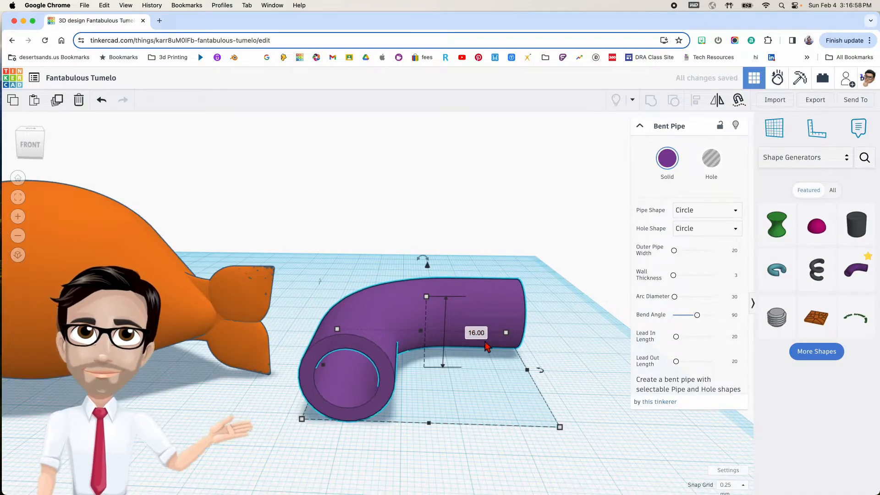
key(Return)
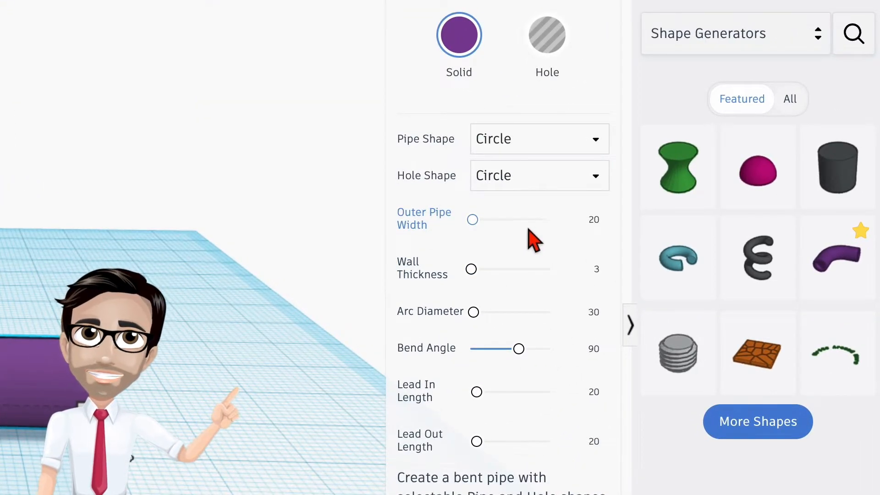
Step: Set the bent pipe's outer pipe width to 4 and its bend angle to 33
click(597, 221)
text(4)
key(Return)
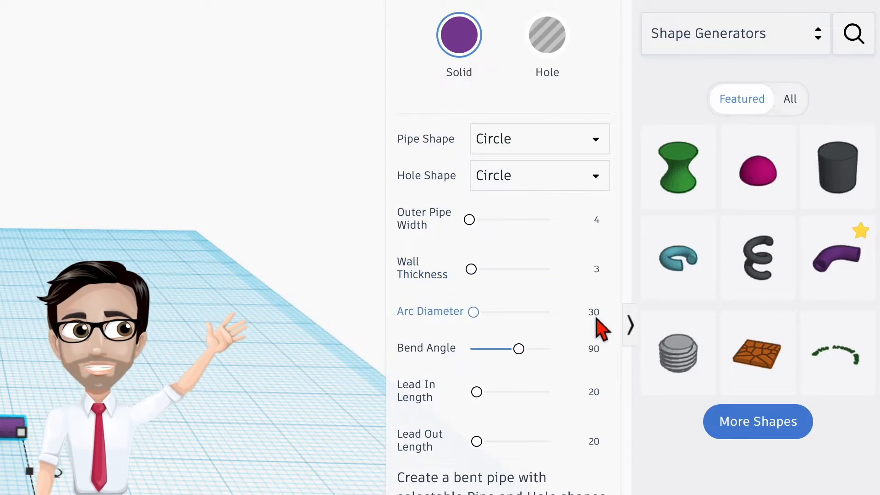
click(593, 350)
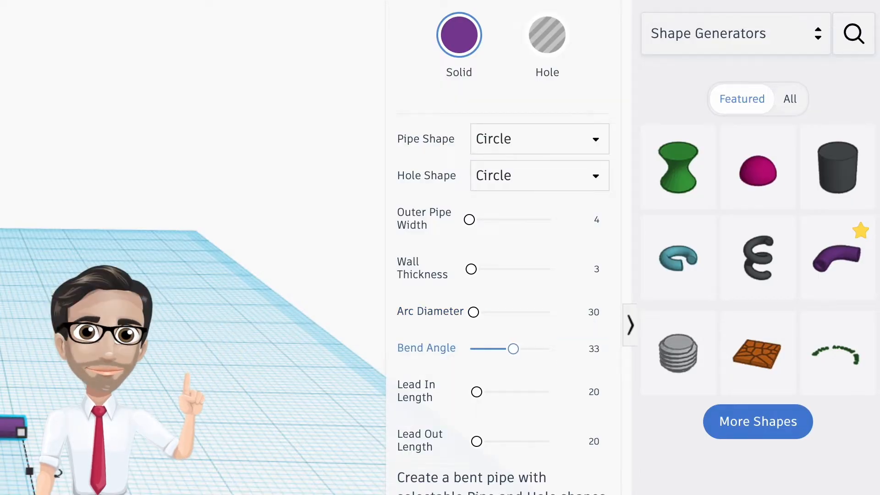
Step: Set the bent pipe's lead in length to 10.34 and its lead out length to 1.15
click(593, 394)
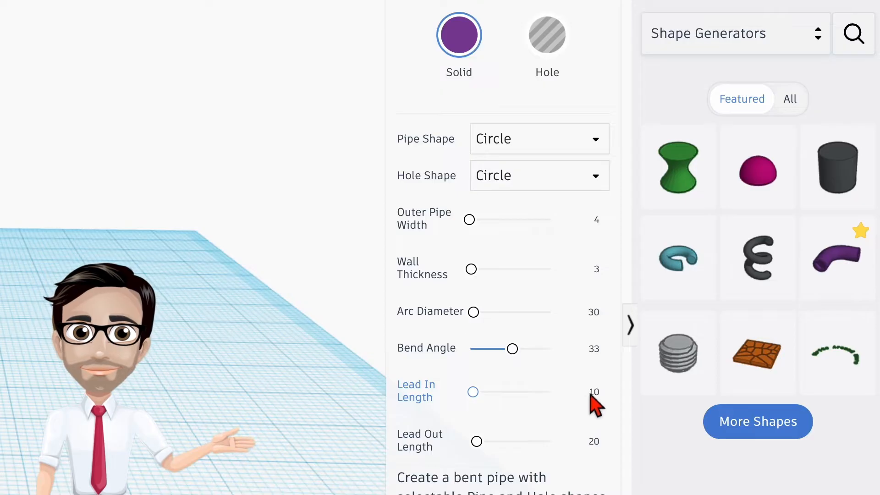
click(595, 394)
text(10.34)
key(Return)
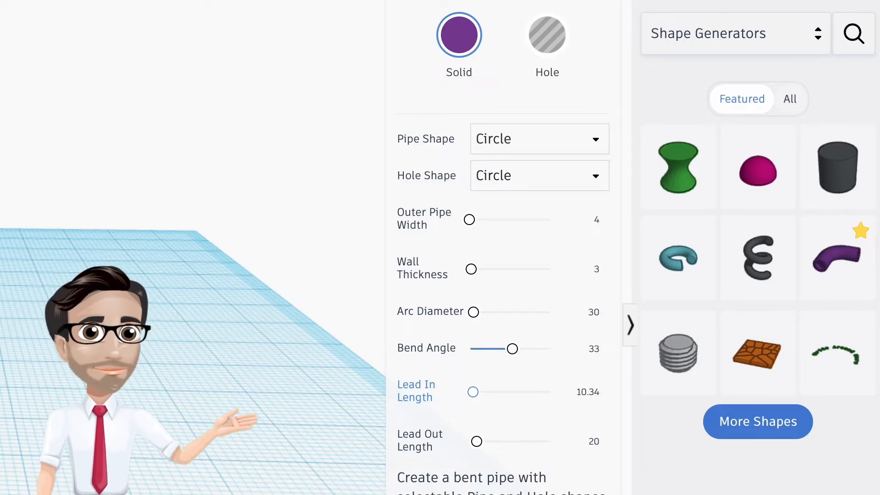
click(595, 441)
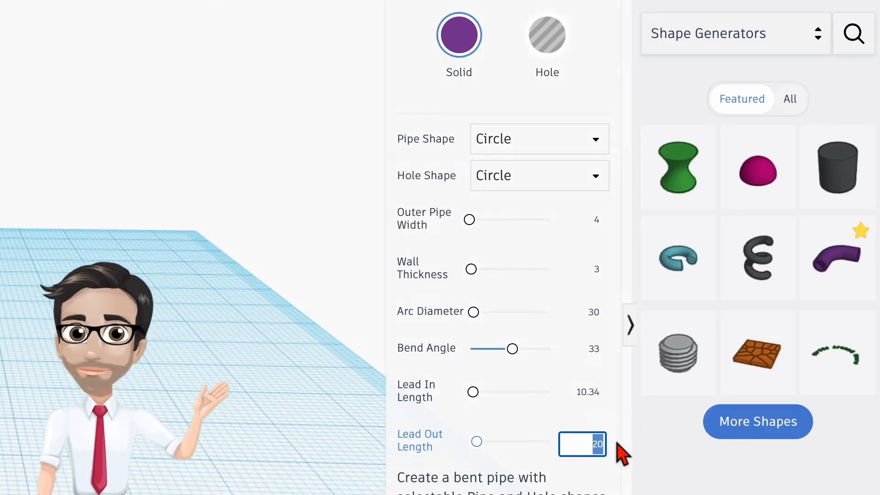
text(1.15)
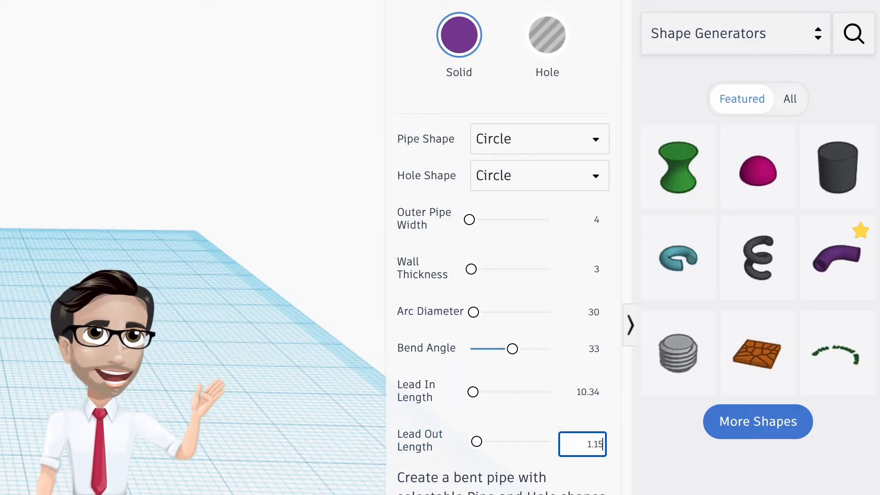
key(Return)
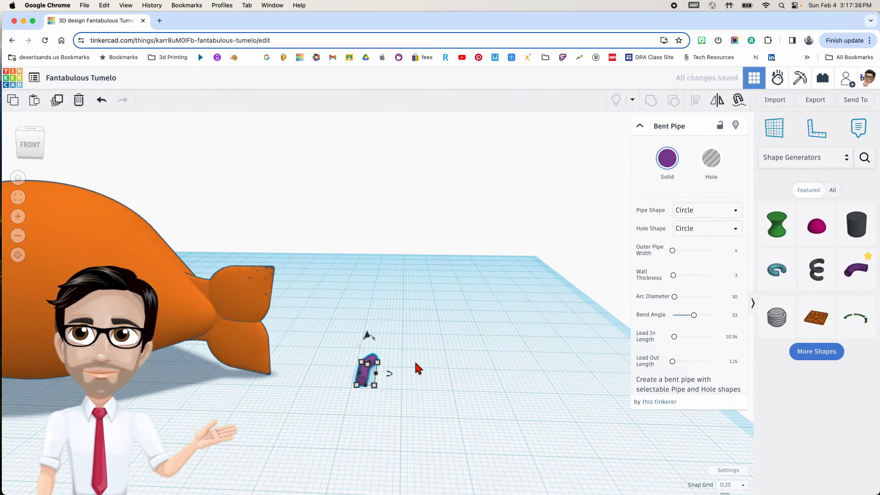
Step: Move the bent pipe beside the lower fin lobe, turned parallel to the body and tilted diagonally counterclockwise in the front view
scroll(414, 360, up, 2)
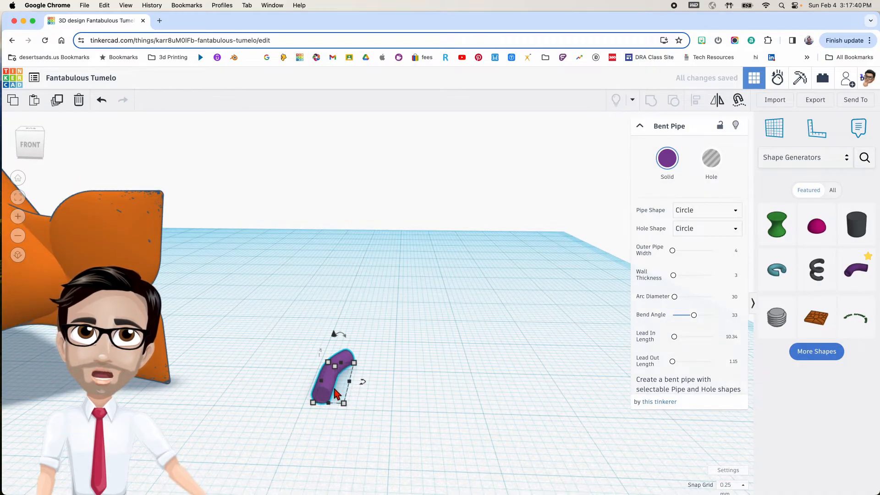
middle_drag(334, 389, 373, 361)
right_drag(374, 359, 323, 342)
drag(314, 343, 160, 351)
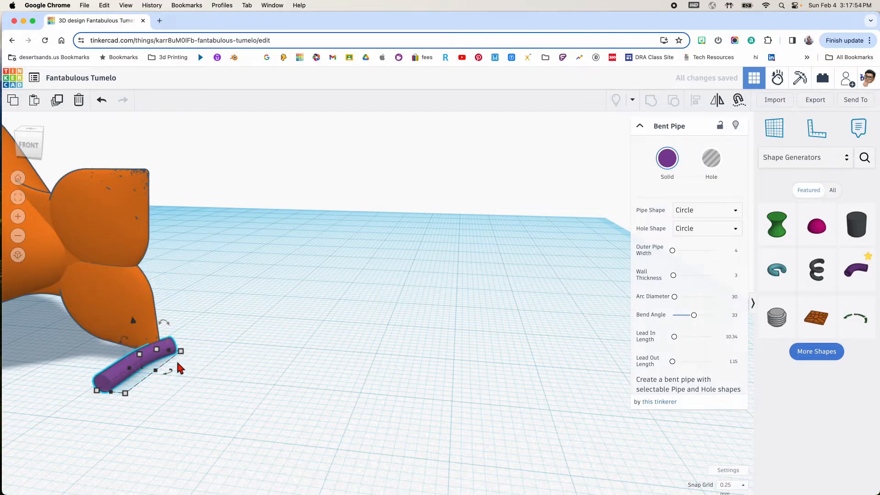
drag(173, 372, 123, 386)
right_drag(123, 386, 177, 383)
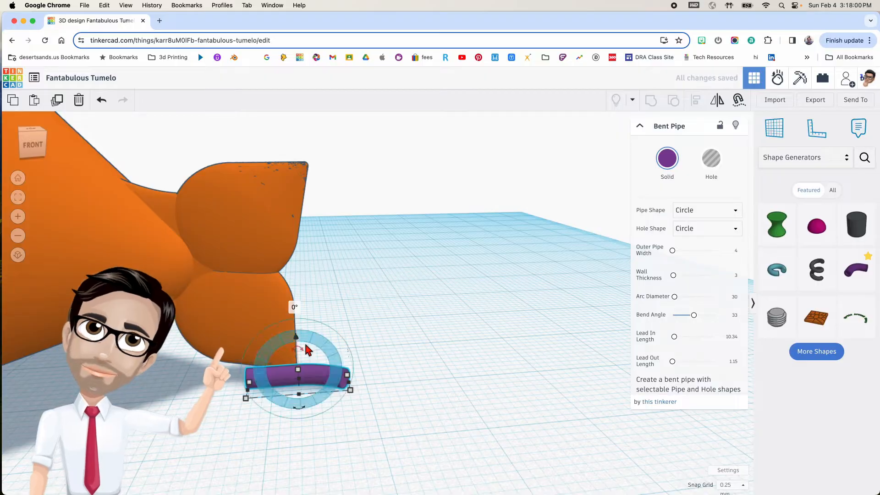
drag(301, 340, 253, 347)
drag(313, 353, 252, 142)
right_drag(309, 235, 352, 243)
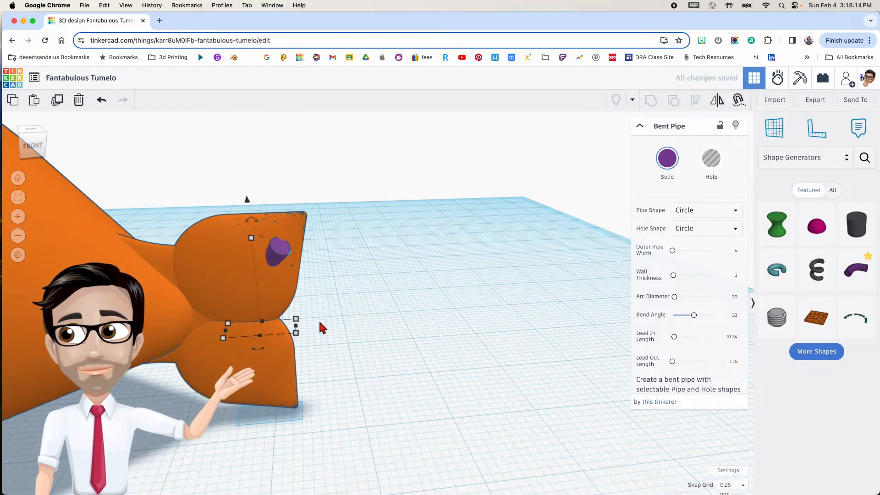
key(super+z)
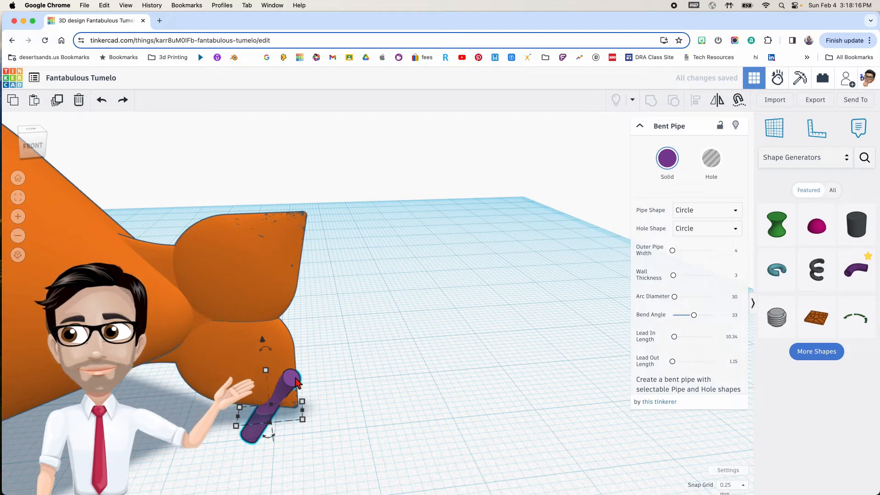
Step: Move the tilted bent pipe up onto the front face of the upper fin lobe
drag(289, 392, 283, 260)
right_drag(281, 254, 338, 324)
right_drag(284, 289, 410, 289)
Step: Rotate the bent pipe 22.5° about the body's lengthwise axis so it leans out from the upper fin lobe
drag(413, 239, 450, 270)
key(super+z)
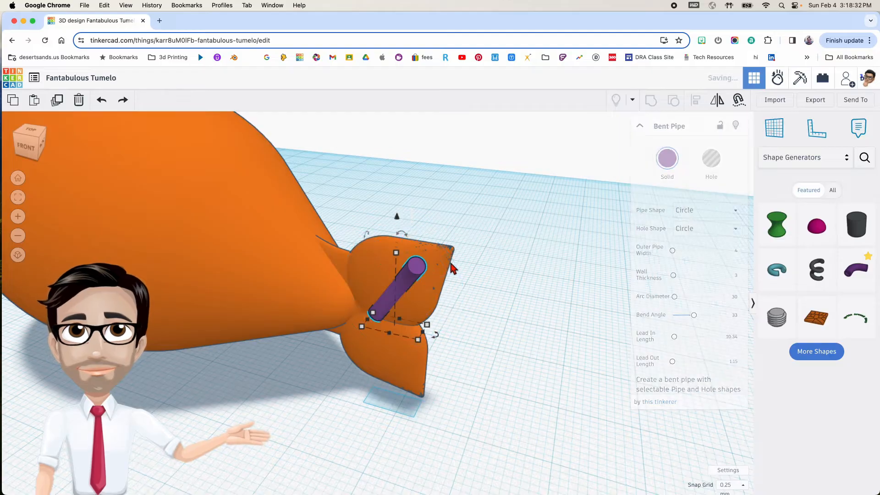
drag(366, 241, 360, 257)
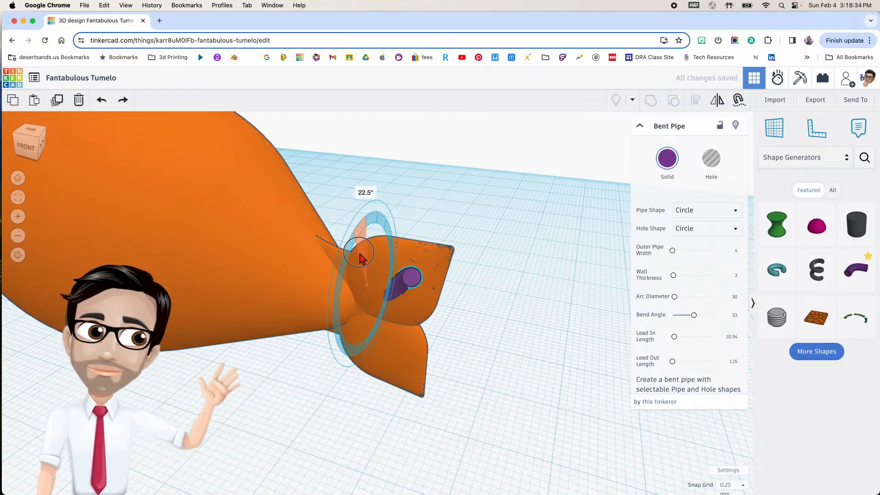
Step: Rotate the bent pipe 45° in the front plane and 52° about the body's lengthwise axis to level it across the upper fin lobe
drag(357, 291, 501, 341)
right_drag(402, 286, 430, 292)
drag(444, 241, 490, 249)
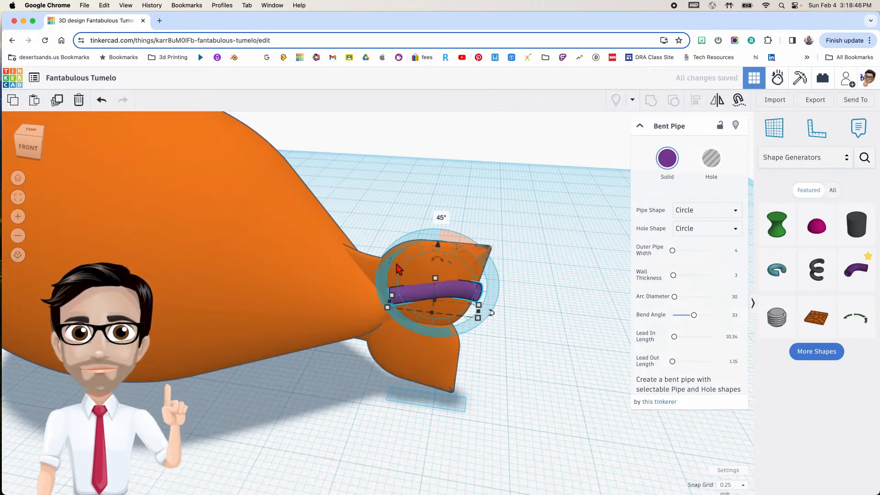
drag(392, 265, 374, 277)
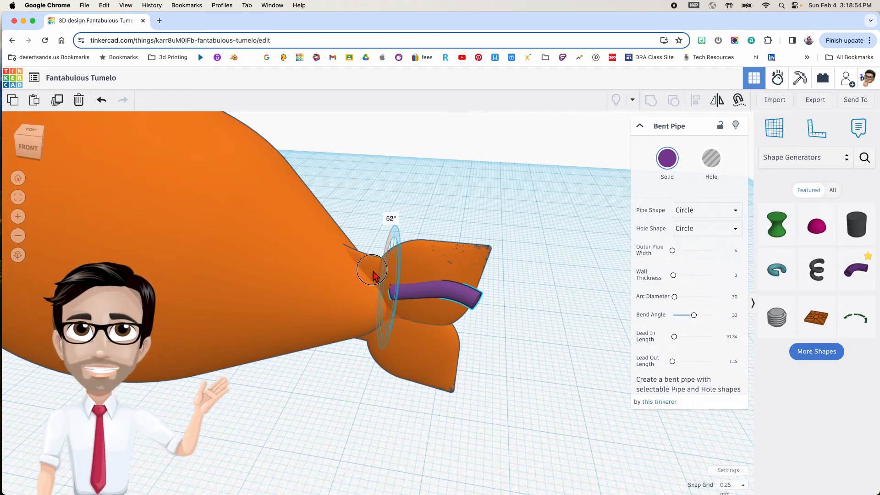
Step: Turn the bent pipe to follow the upper fin lobe and slide it about 1.15 by 1.37 mm against the lobe's face
right_drag(487, 310, 340, 273)
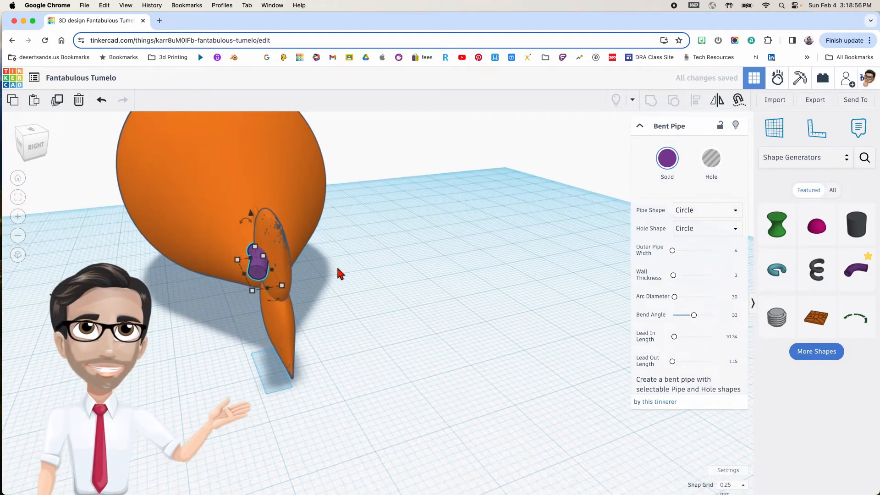
drag(248, 219, 215, 189)
drag(271, 302, 343, 330)
right_drag(298, 315, 362, 312)
drag(427, 305, 417, 297)
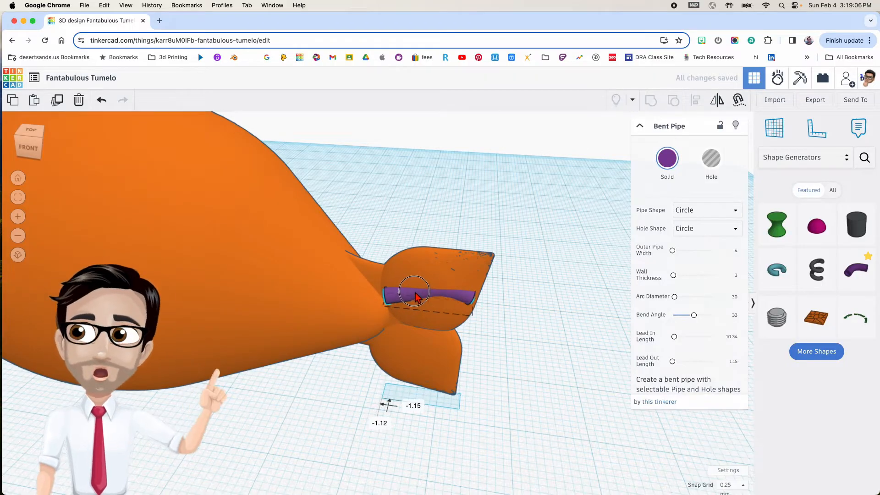
scroll(417, 298, up, 3)
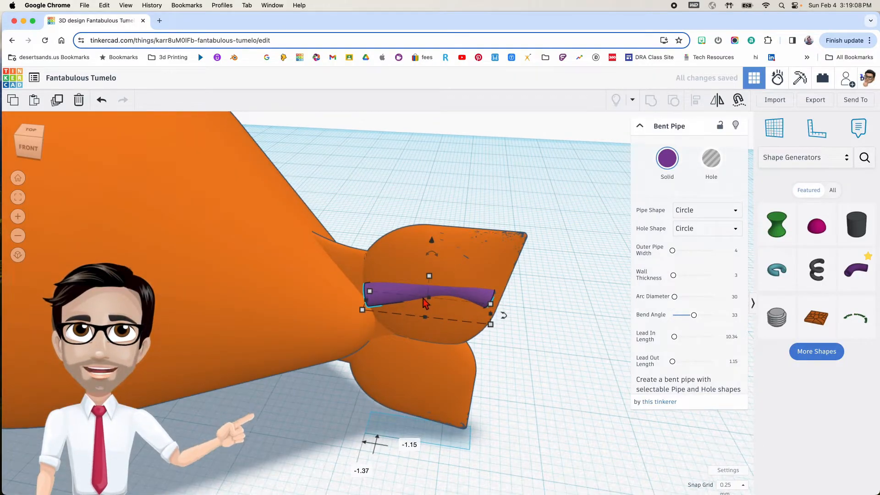
Step: Fine-tune the bent pipe's rotation so it lies exposed along the upper fin lobe, and deselect it
right_drag(400, 302, 360, 305)
right_drag(440, 313, 434, 310)
right_drag(370, 281, 350, 275)
drag(282, 238, 260, 243)
right_drag(427, 293, 434, 288)
click(464, 287)
scroll(472, 288, down, 1)
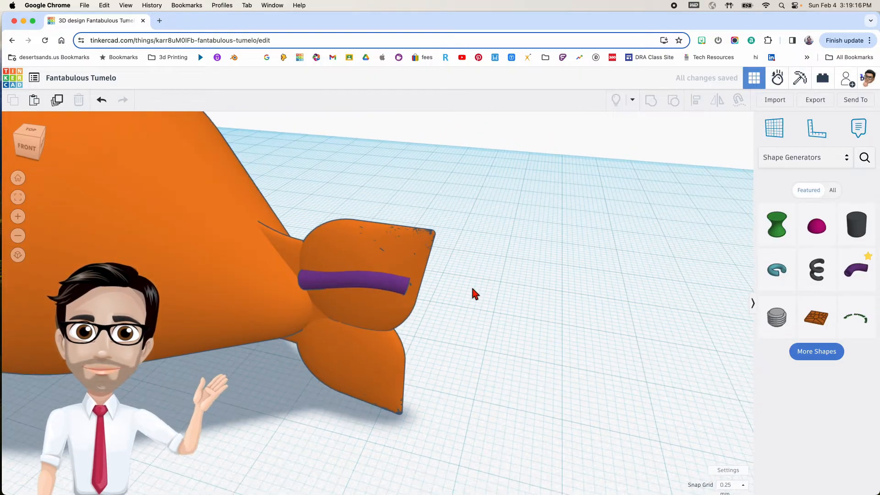
Step: Add a basic sphere to the workplane beside the tail fin and set its Steps to 24
click(851, 166)
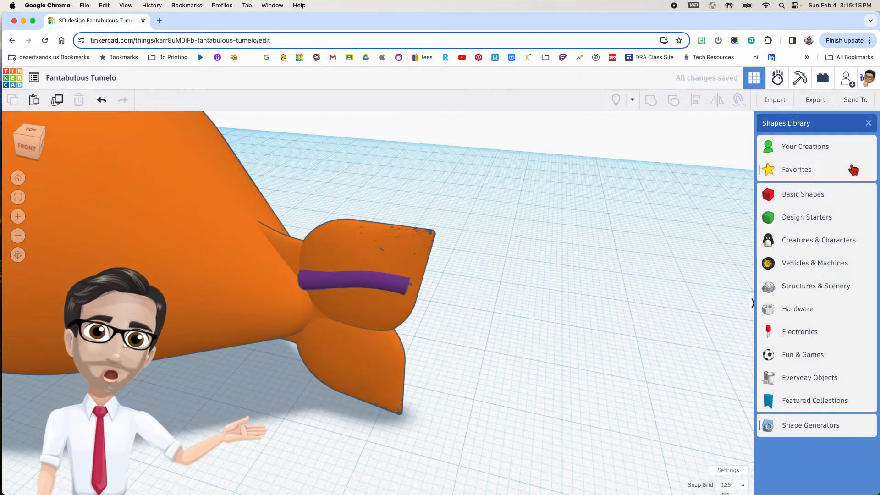
click(830, 205)
drag(834, 240, 523, 402)
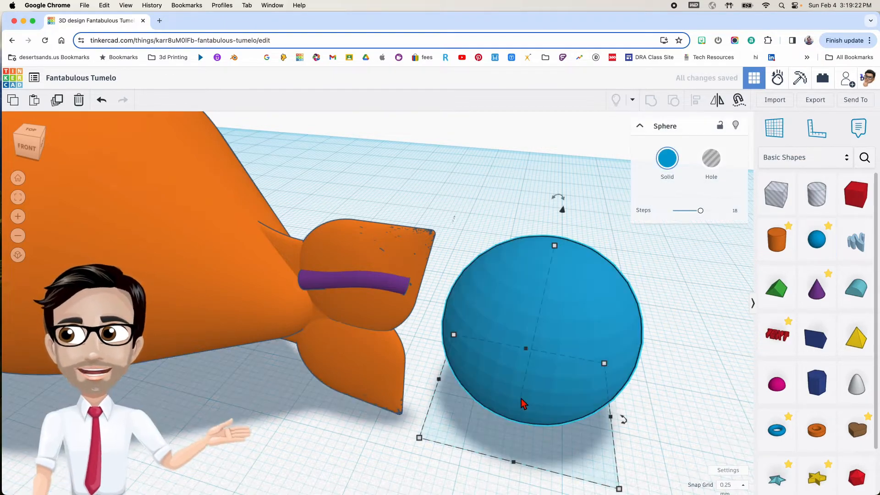
scroll(550, 402, down, 2)
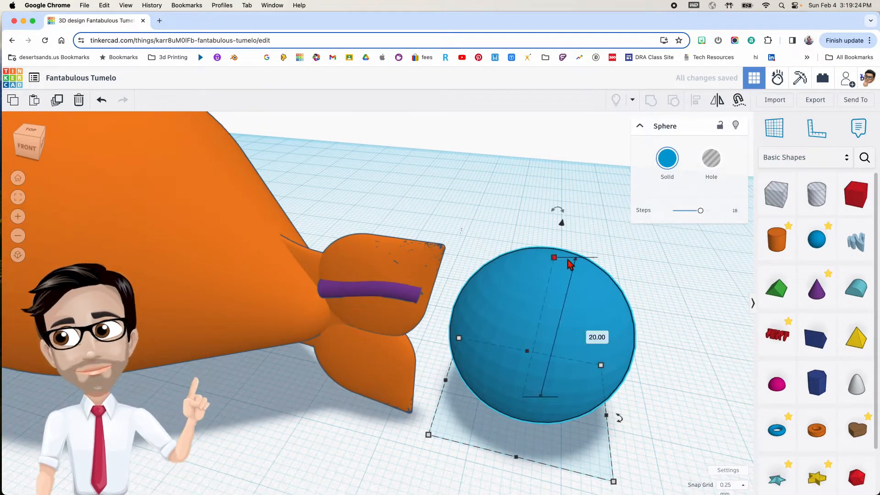
drag(701, 211, 711, 211)
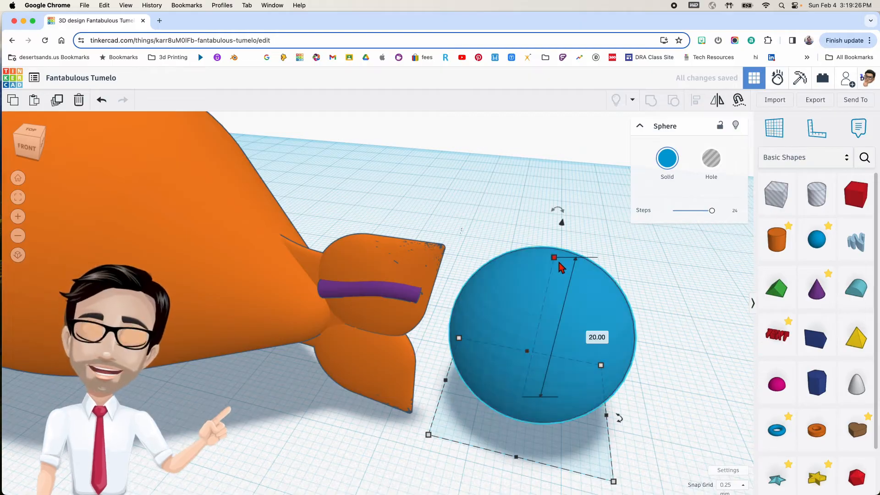
Step: Scale the sphere down proportionally to 1.40 mm
shift+drag(555, 259, 547, 303)
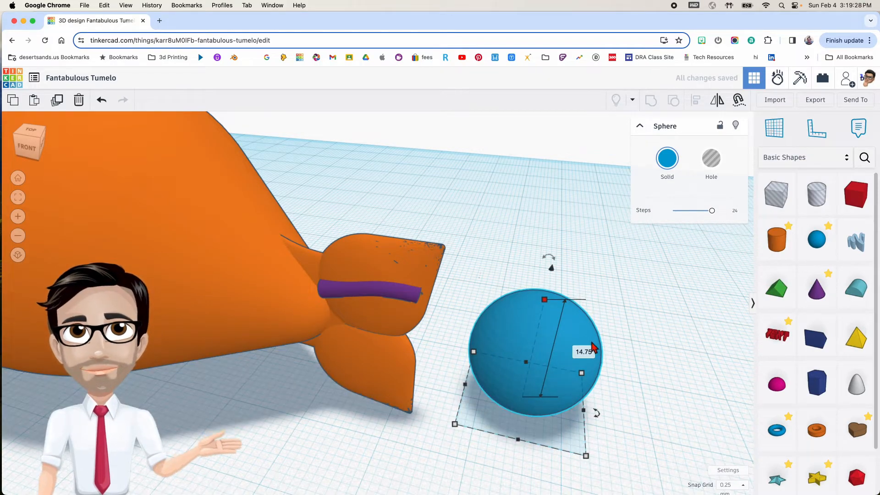
text(4)
key(Return)
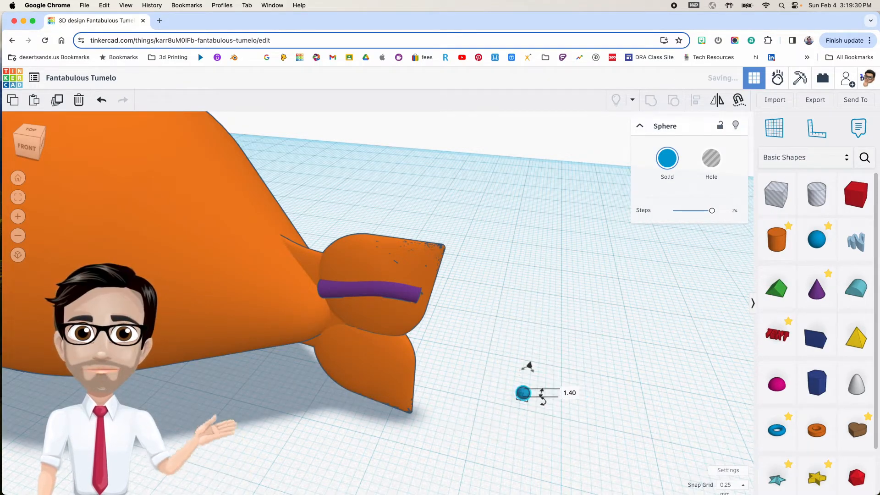
Step: Raise the small sphere and move it onto the outer end of the bent pipe
drag(525, 368, 541, 244)
right_drag(541, 244, 500, 323)
scroll(587, 319, up, 3)
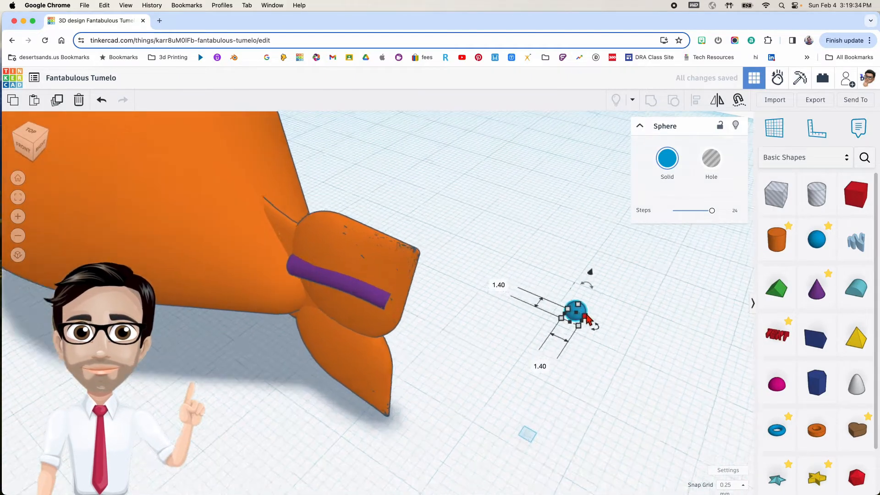
drag(579, 312, 304, 297)
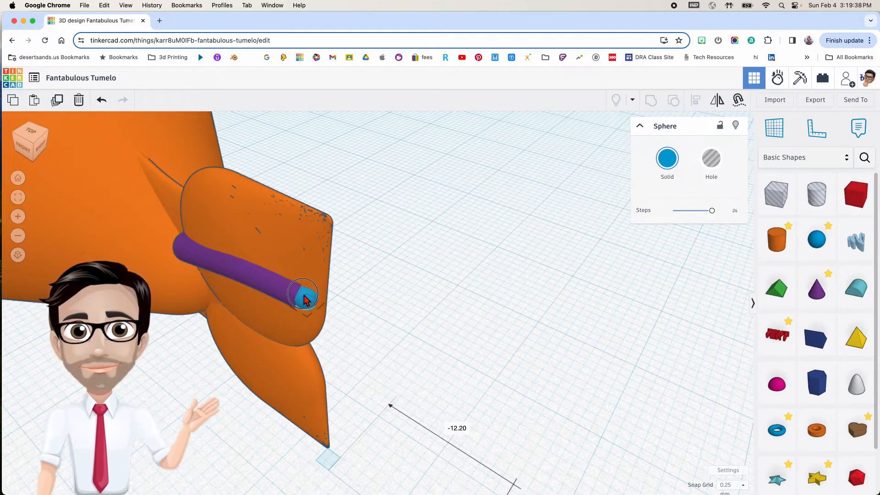
key(f)
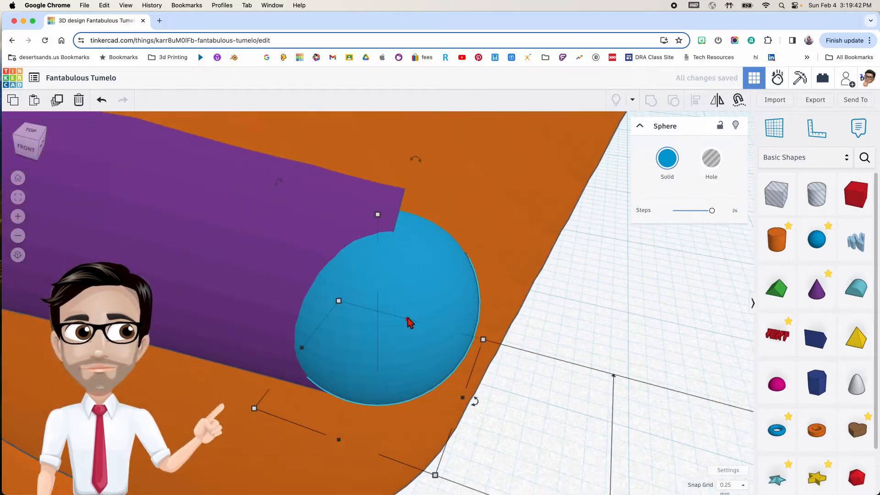
Step: Enlarge the sphere to 1.75 mm and lower it slightly to line up with the pipe's outer end
right_drag(407, 317, 430, 284)
scroll(430, 288, down, 10)
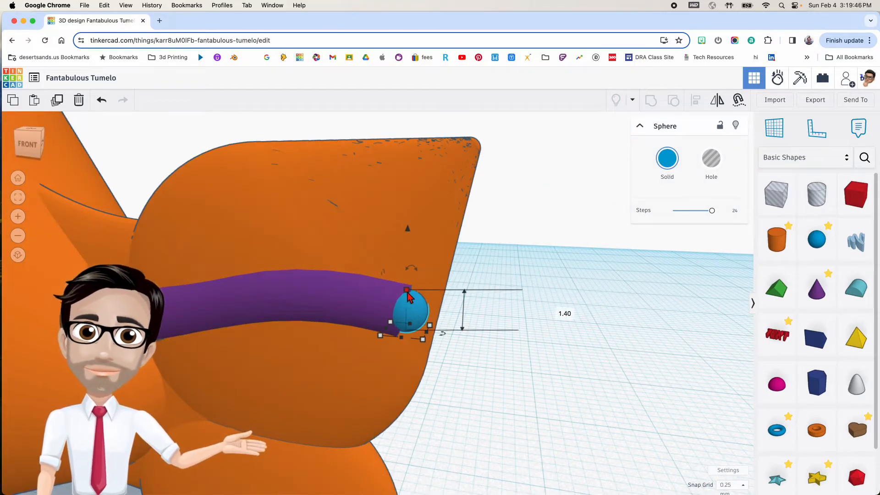
drag(407, 288, 409, 284)
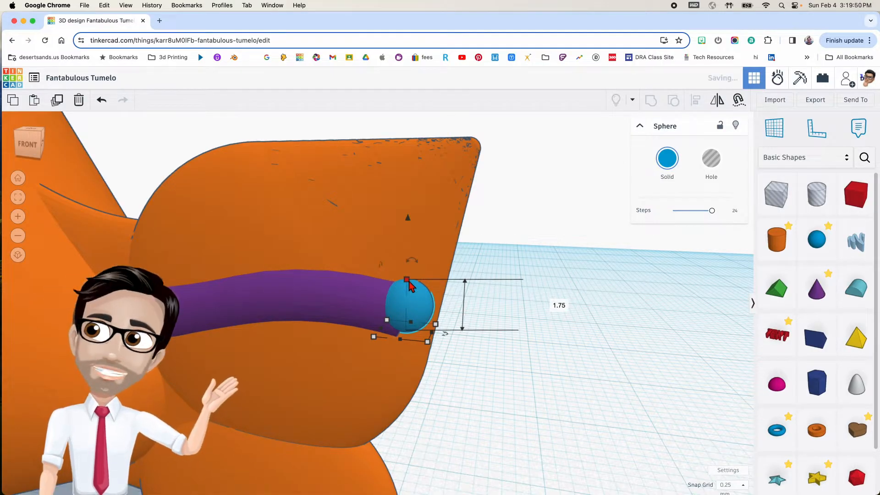
drag(408, 217, 410, 228)
Step: Nudge the sphere toward the fin, set the snap grid to 0.1 mm, and nudge it back one increment to centre it on the pipe
right_drag(428, 291, 391, 318)
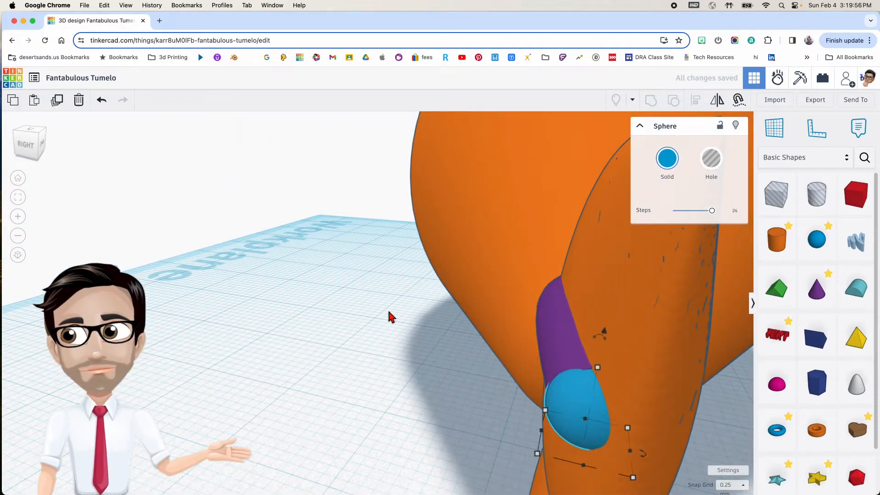
key(Right)
click(732, 484)
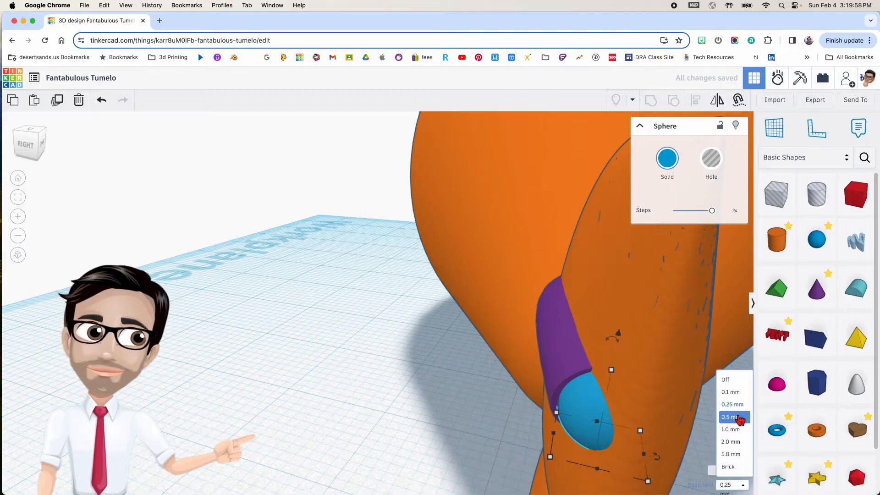
click(736, 402)
key(Left)
right_drag(730, 400, 557, 395)
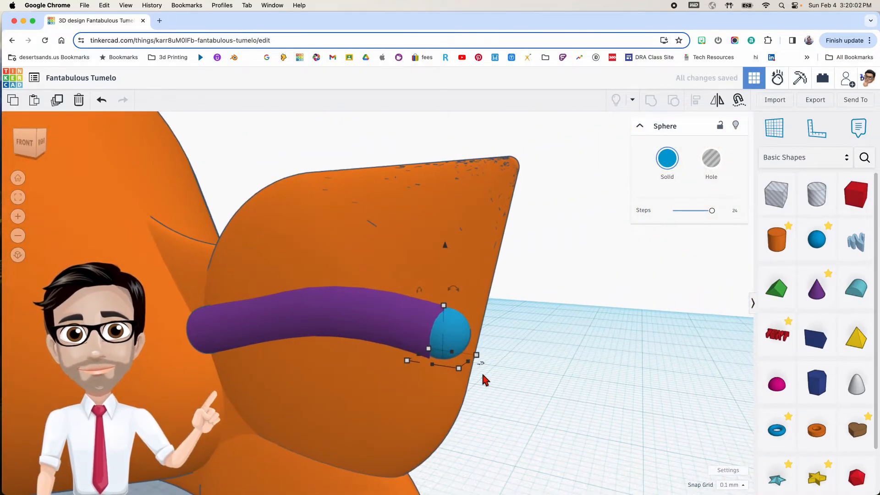
Step: Enlarge the sphere to 1.85 mm and lower it slightly so it caps the pipe's outer end
scroll(477, 370, up, 5)
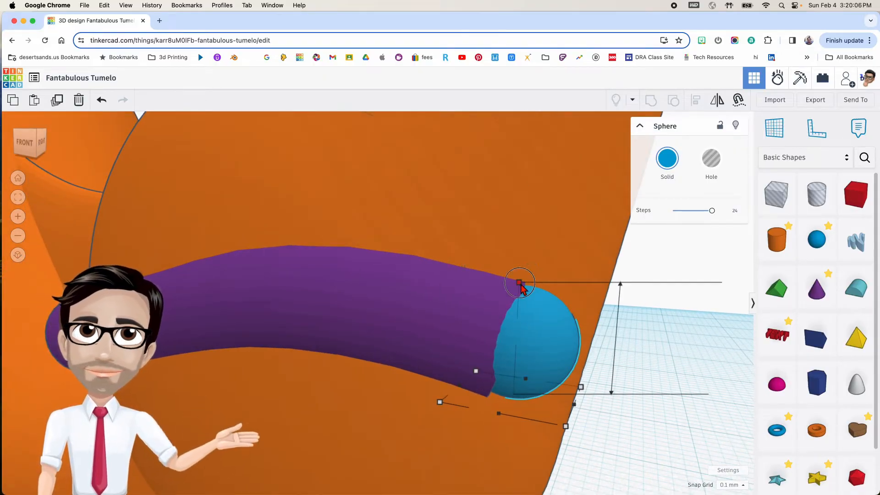
right_drag(585, 323, 531, 322)
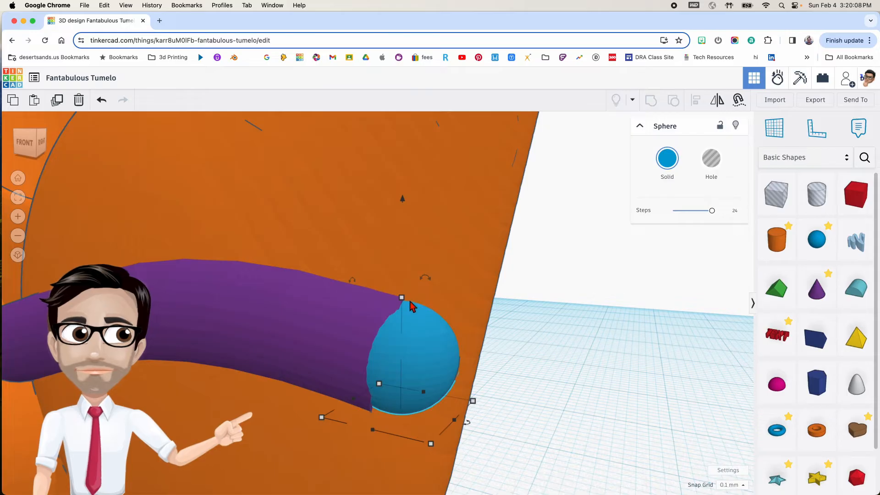
drag(403, 298, 404, 294)
drag(404, 195, 405, 197)
right_drag(432, 271, 487, 280)
Step: Duplicate the end sphere and shift the copy along the pipe to just beyond its inner end near the body
scroll(487, 279, down, 10)
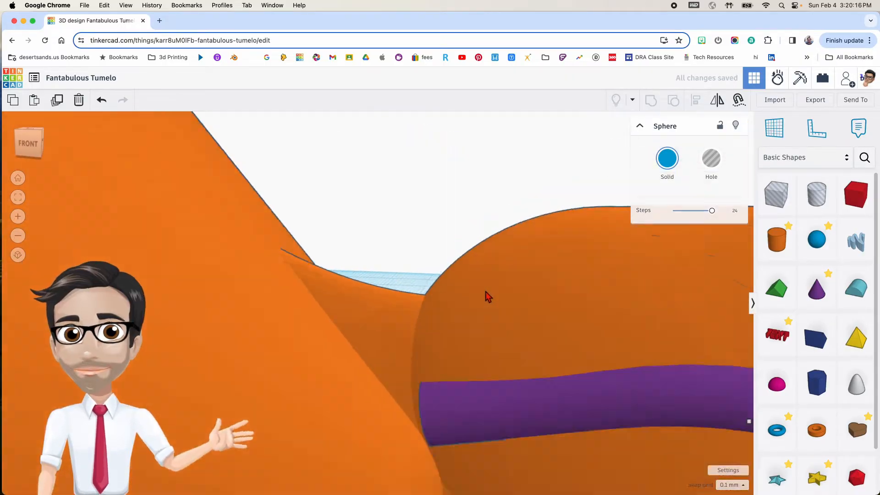
scroll(492, 331, up, 3)
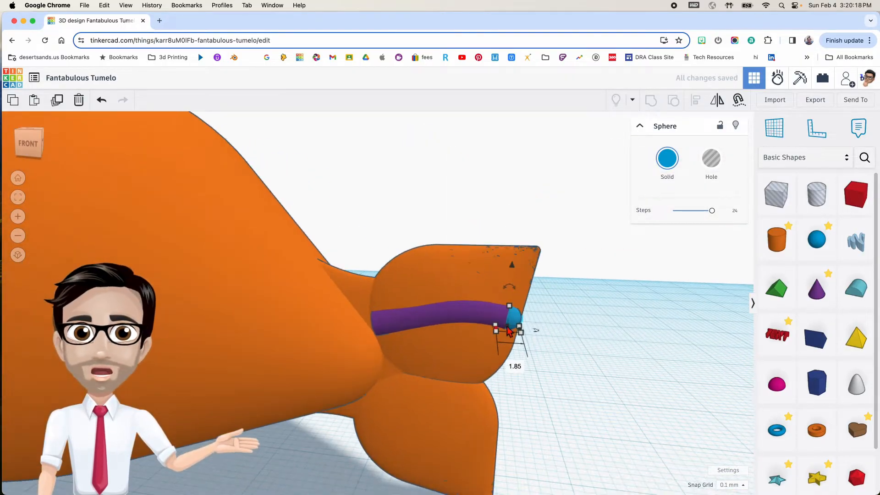
key(ctrl+d)
key(Left)
key(Left)
key(Left)
key(Left)
key(Left)
key(Left)
key(Left)
key(Left)
key(Left)
key(Left)
key(Left)
key(Left)
key(Left)
key(Left)
key(Left)
key(Left)
key(Left)
key(Left)
key(Left)
key(Left)
key(Left)
key(Left)
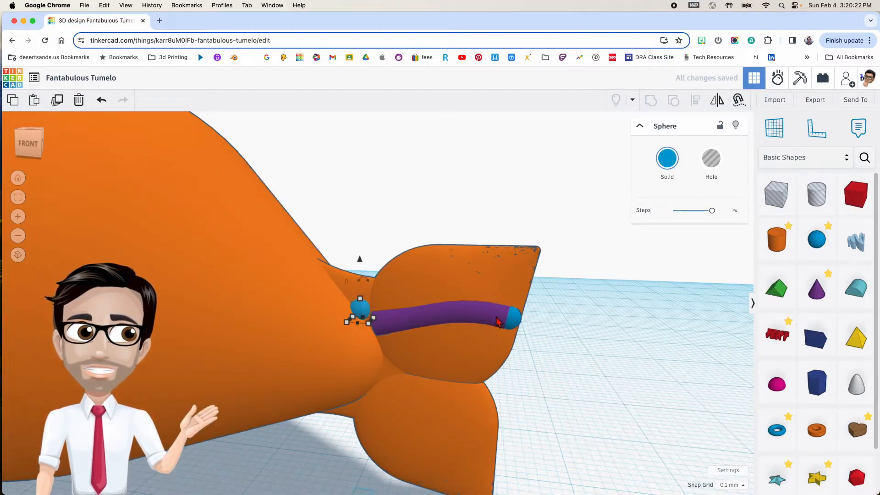
Step: Lower the duplicate sphere to the height of the pipe's inner end and nudge it toward the pipe
click(360, 261)
drag(360, 261, 364, 274)
key(Right)
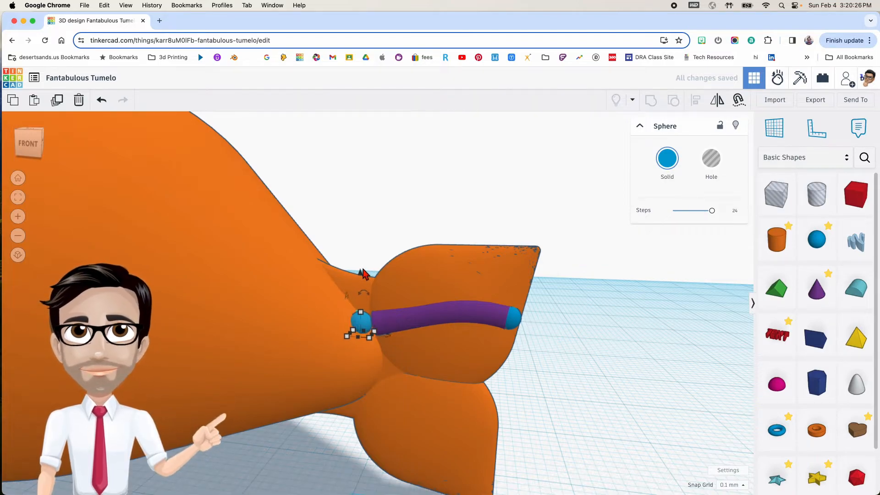
key(Right)
key(Right)
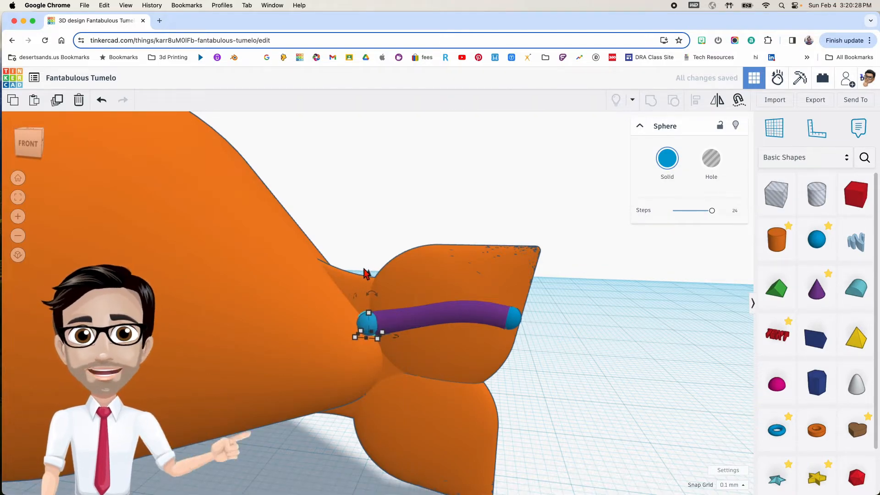
Step: Nudge the duplicate sphere further into the pipe's inner end and lower it by 0.20 mm
scroll(369, 307, up, 5)
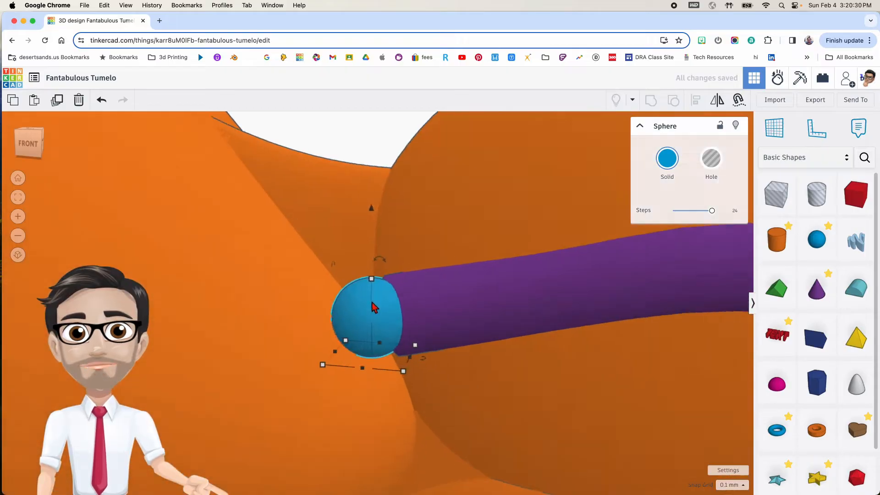
scroll(387, 309, down, 3)
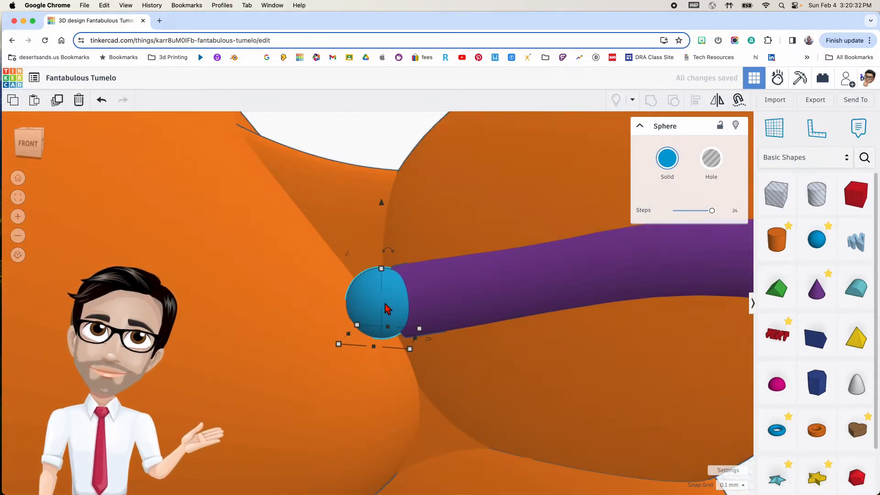
key(Right)
key(Right)
key(Right)
key(Right)
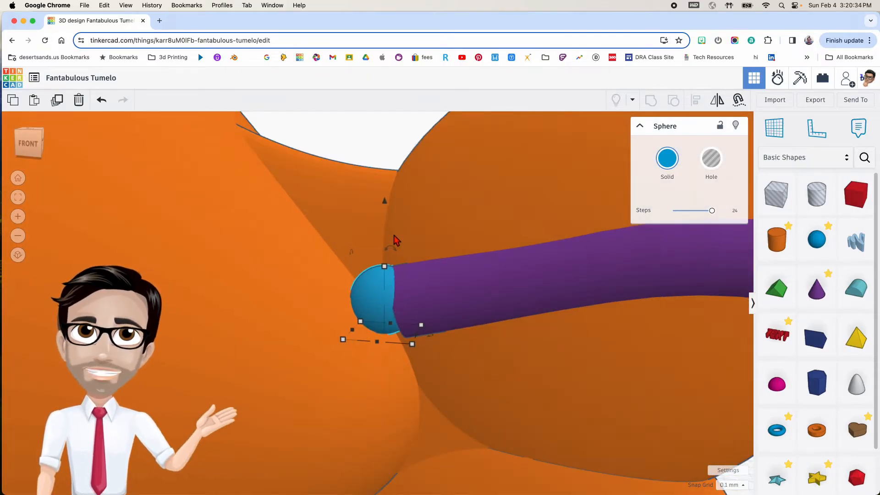
drag(385, 203, 387, 210)
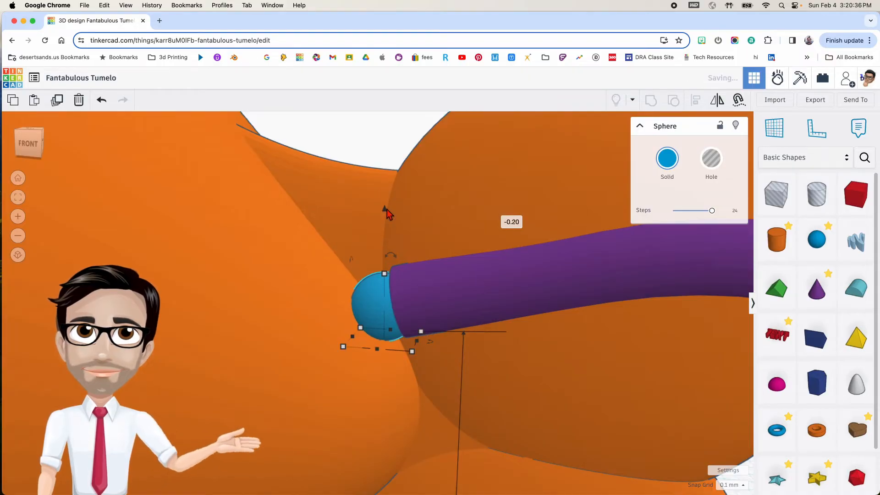
Step: Enlarge the duplicate sphere slightly so it covers the rim of the pipe's inner end
right_drag(387, 266, 366, 298)
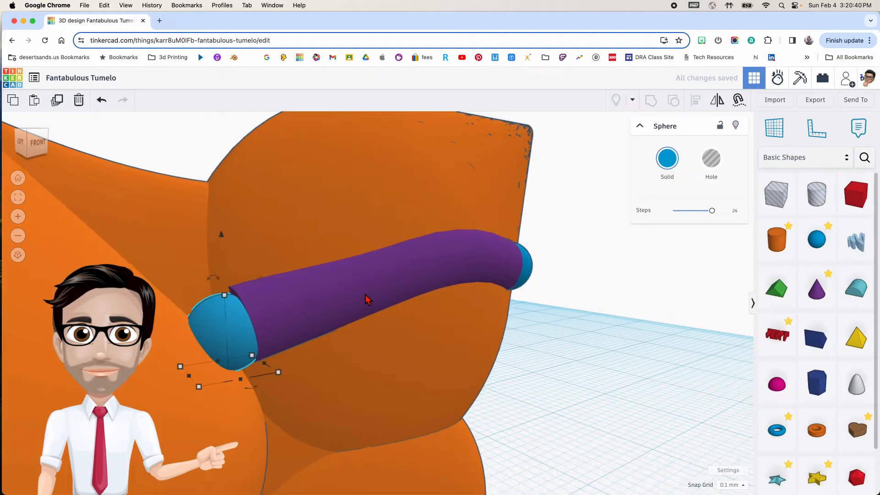
right_drag(293, 303, 252, 300)
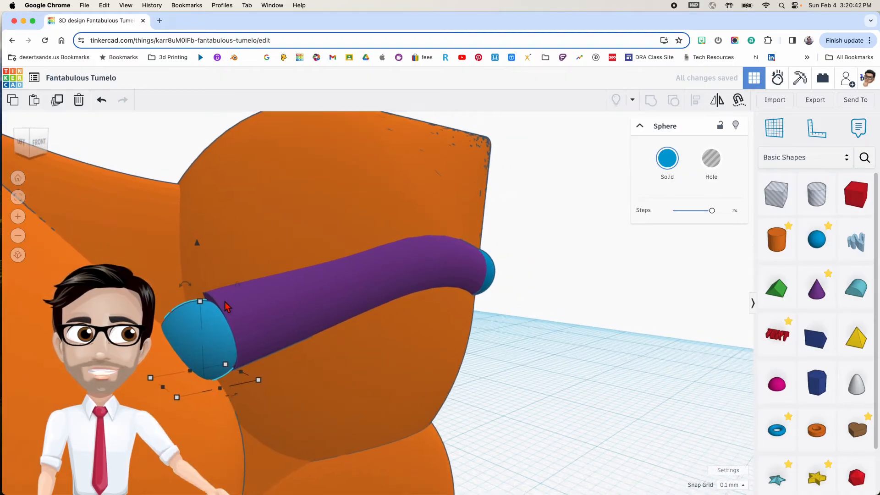
mouse_move(201, 302)
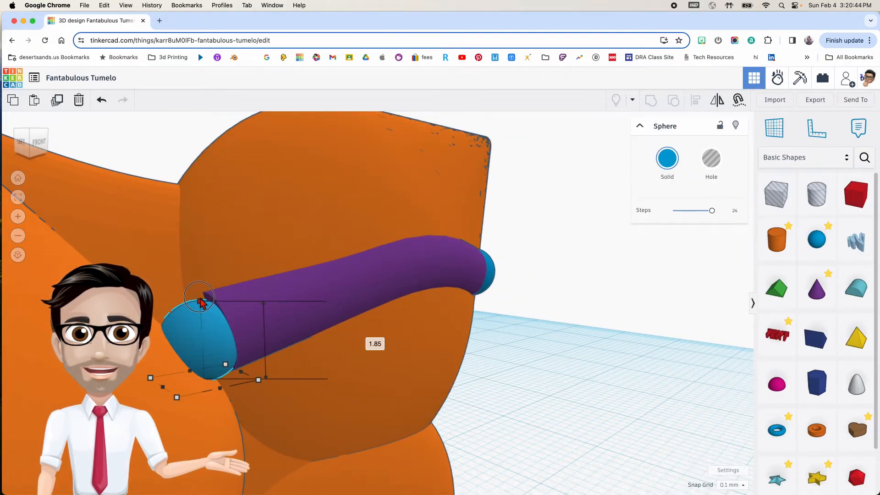
drag(201, 301, 201, 295)
right_drag(220, 309, 278, 314)
scroll(278, 314, down, 6)
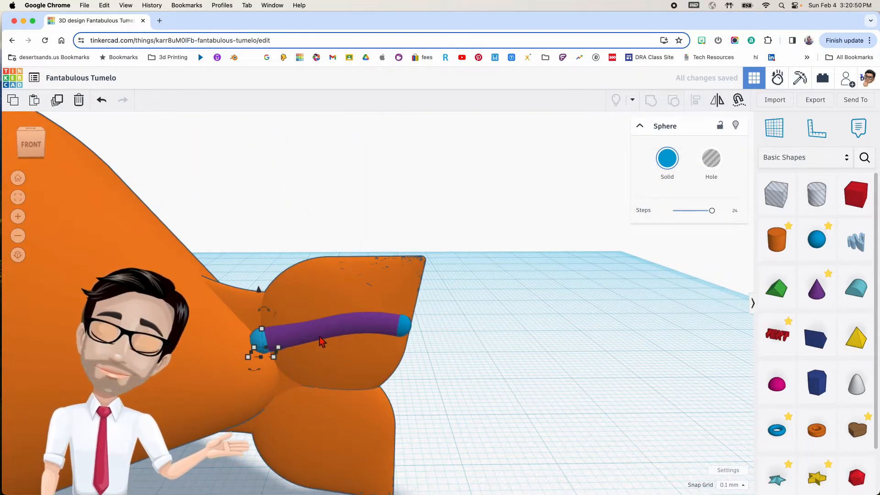
Step: Group the bent pipe with its two end spheres and color the group orange
mouse_move(265, 329)
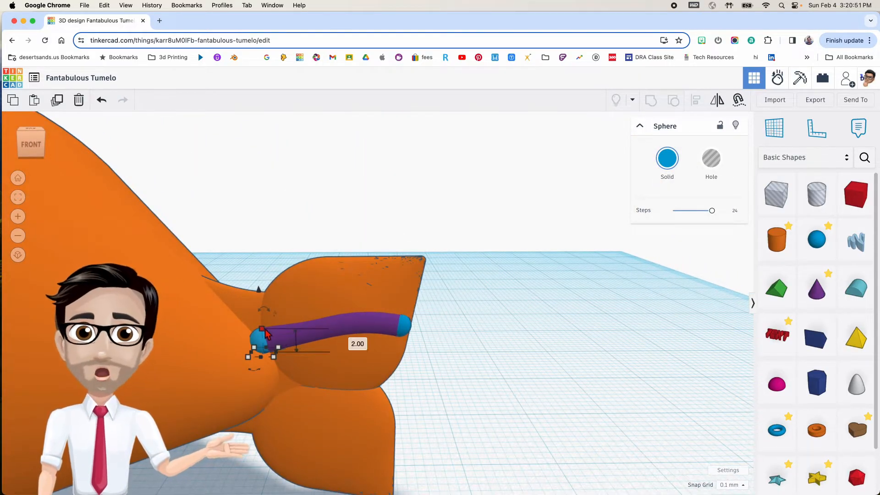
shift+click(326, 333)
key(ctrl+g)
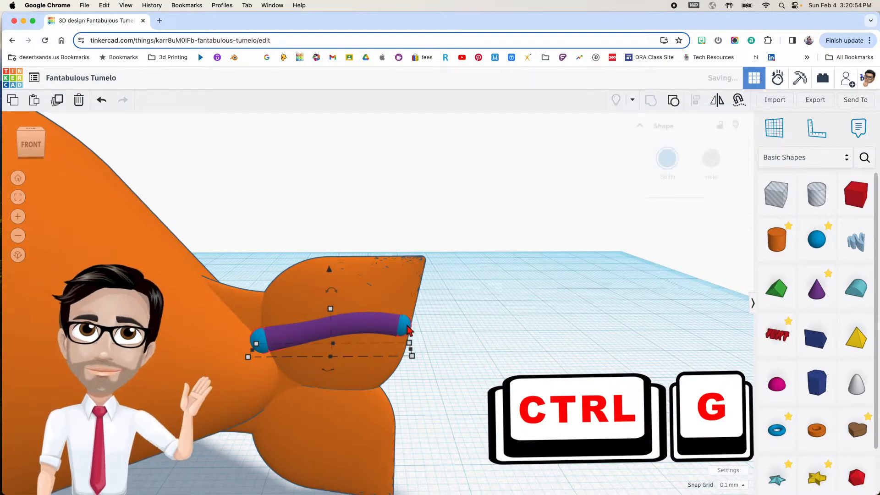
click(667, 158)
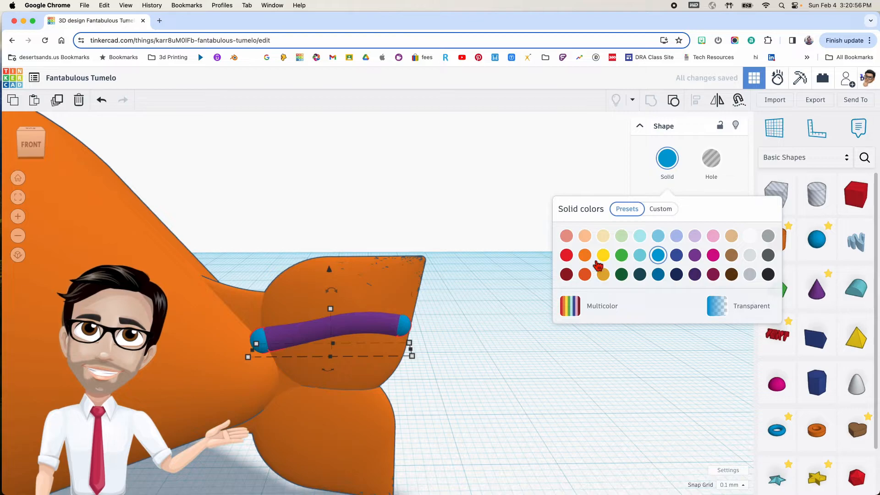
click(585, 254)
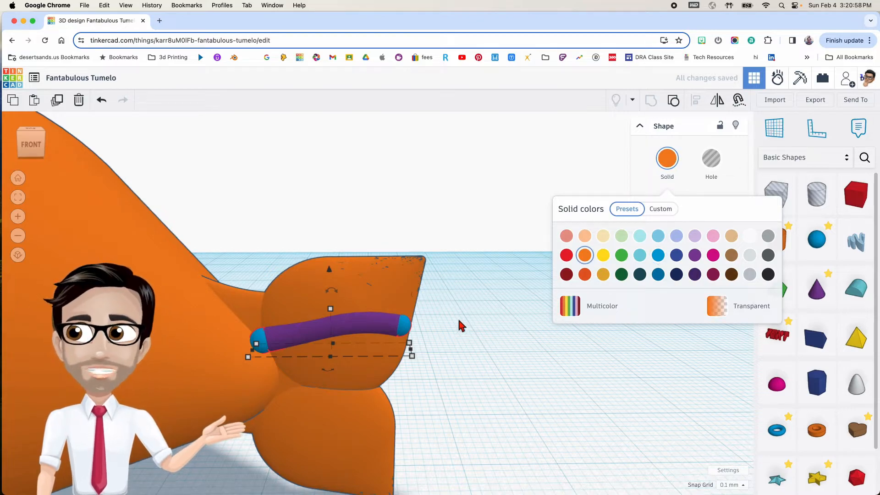
Step: Sink the orange pipe slightly into the upper tail lobe's face and tilt it so it rises toward the lobe's outer edge
right_drag(450, 331, 271, 331)
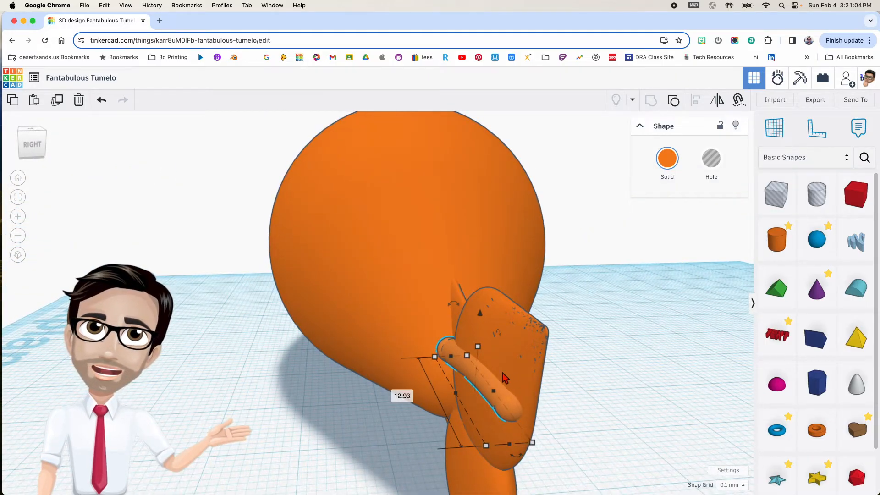
drag(526, 453, 521, 477)
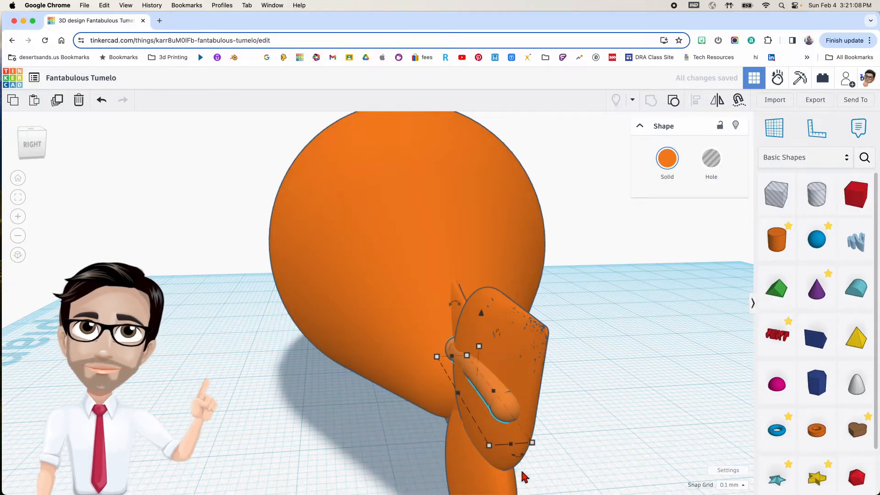
right_drag(521, 477, 514, 433)
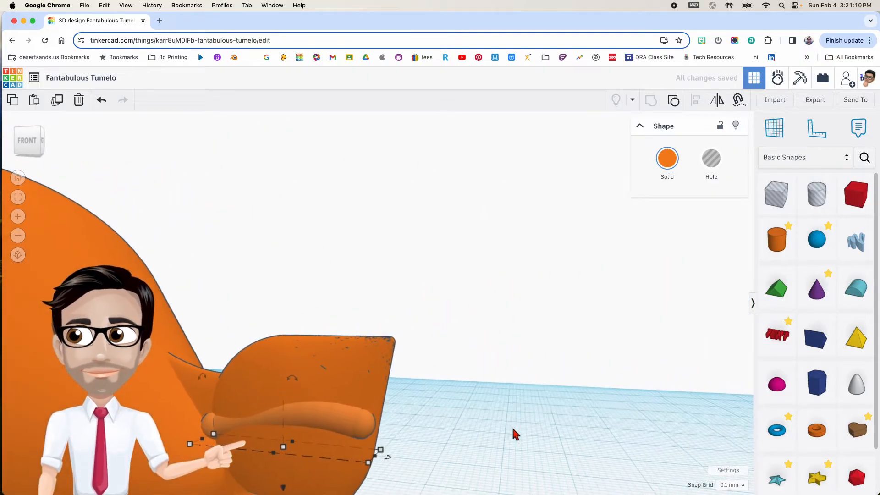
scroll(460, 430, down, 5)
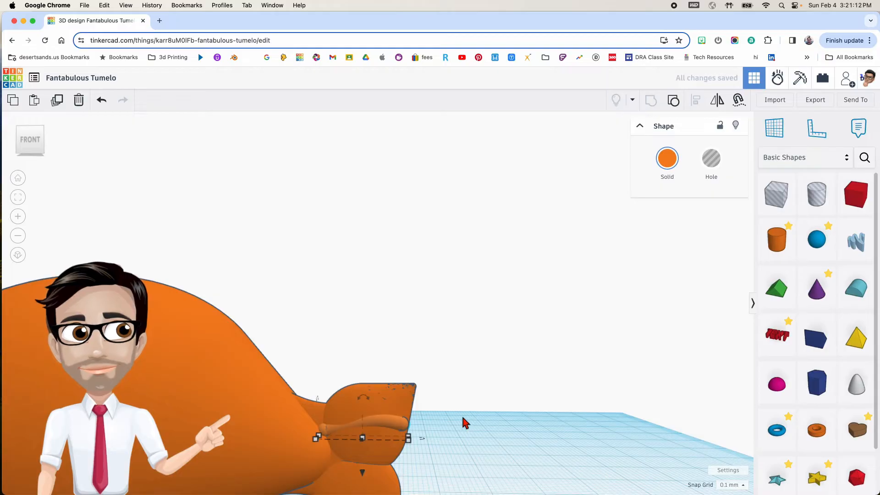
drag(373, 396, 359, 364)
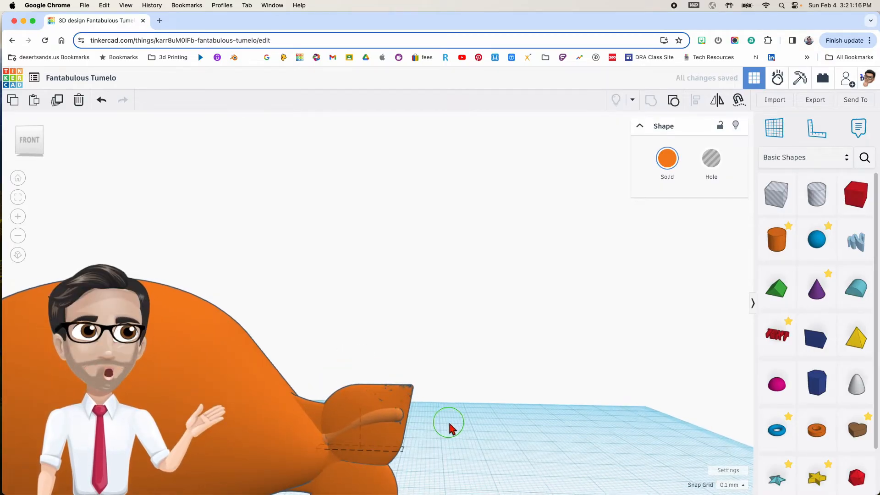
middle_drag(448, 420, 437, 380)
Step: Duplicate the pipe on the upper tail lobe and mirror the copy vertically
key(ctrl+d)
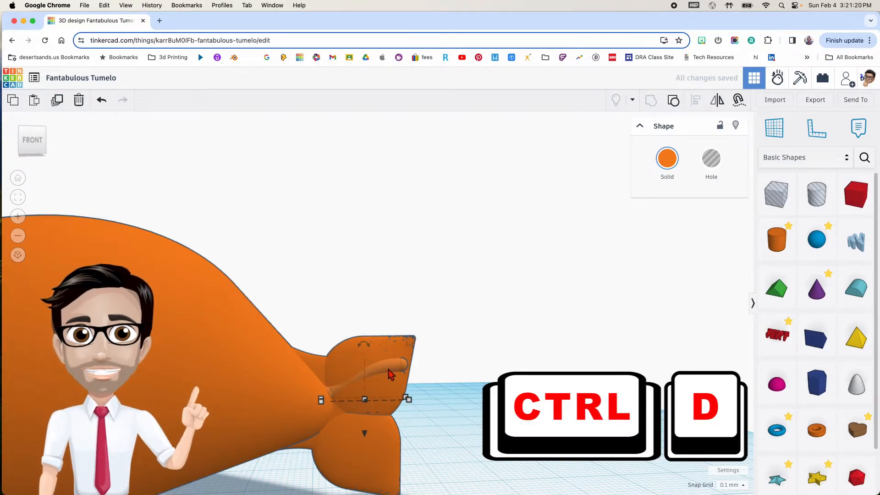
key(m)
click(428, 390)
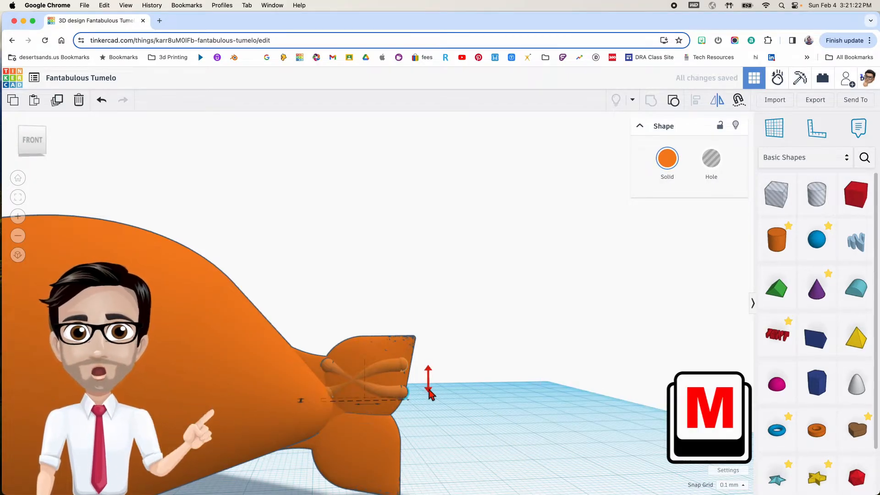
click(403, 392)
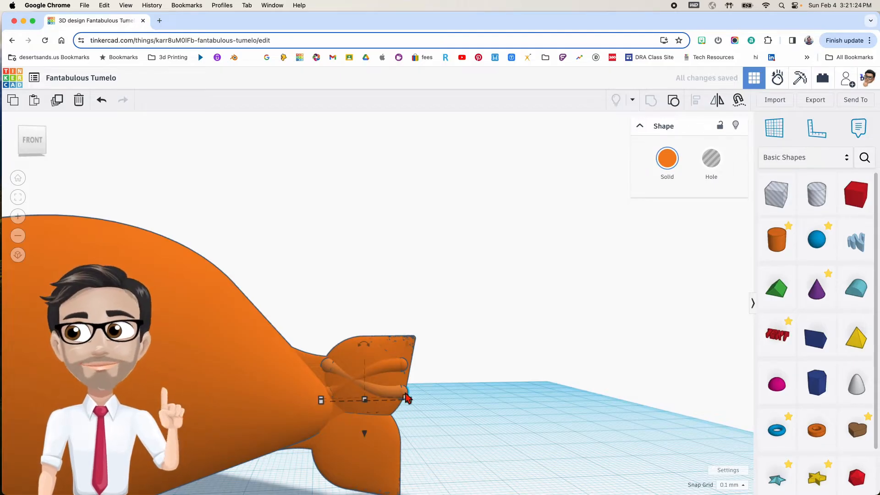
Step: Lower the mirrored pipe onto the face of the lower tail lobe
drag(366, 435, 363, 493)
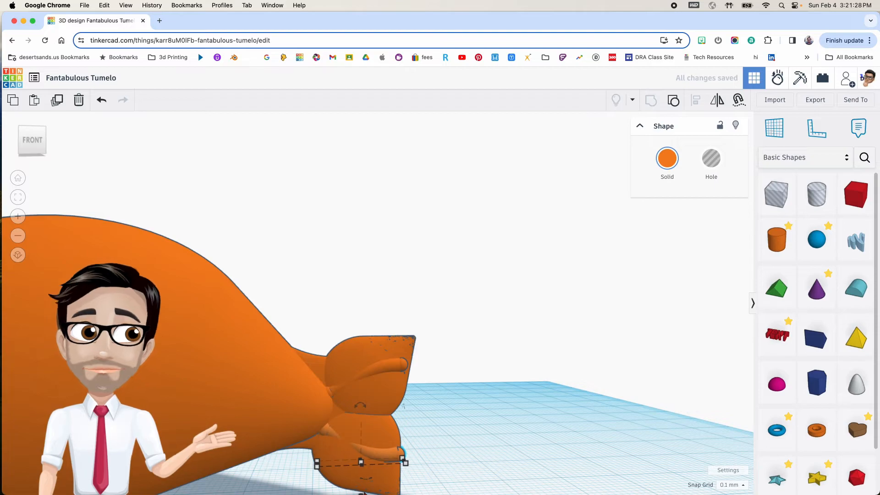
right_drag(398, 472, 394, 468)
middle_drag(394, 469, 470, 366)
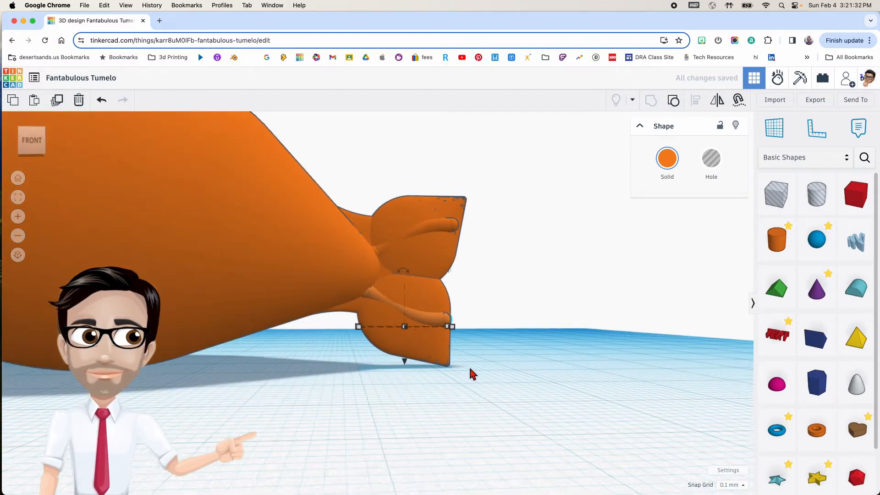
Step: Duplicate both tail pipes together and mirror the copies across the thickness of the tail fin
right_drag(472, 371, 442, 308)
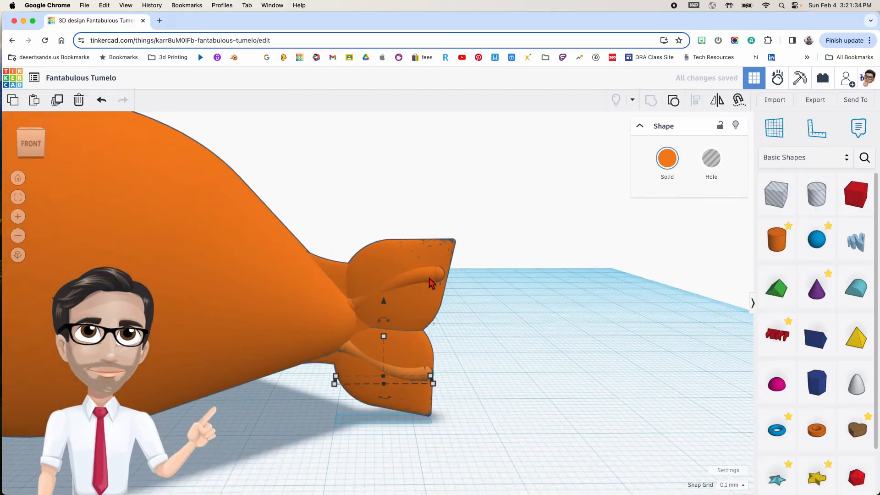
shift+click(431, 282)
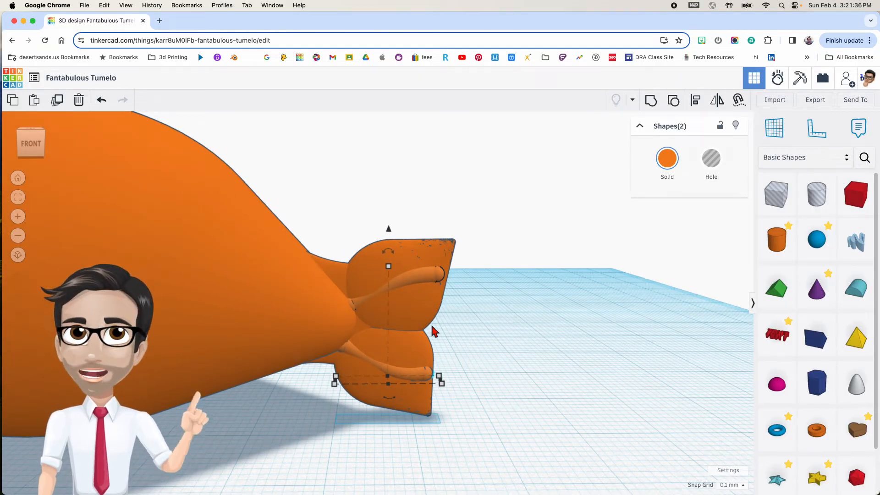
key(ctrl+d)
right_drag(515, 339, 338, 357)
key(ctrl+m)
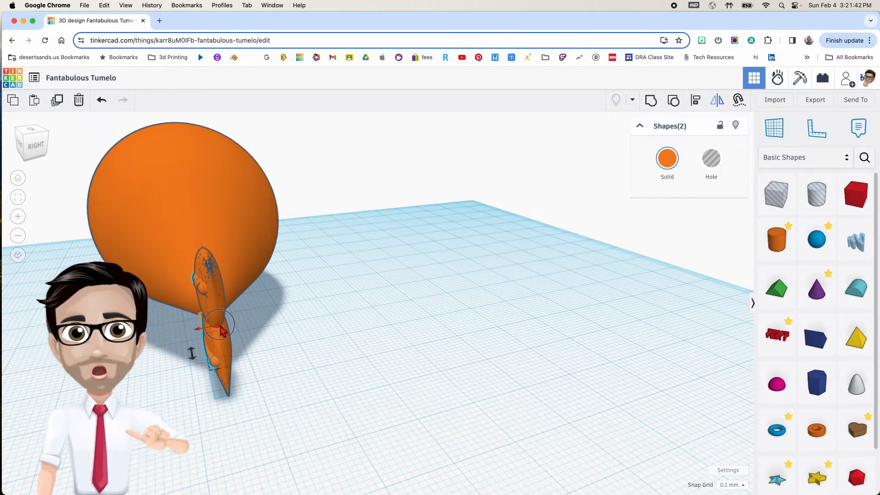
right_drag(270, 342, 237, 344)
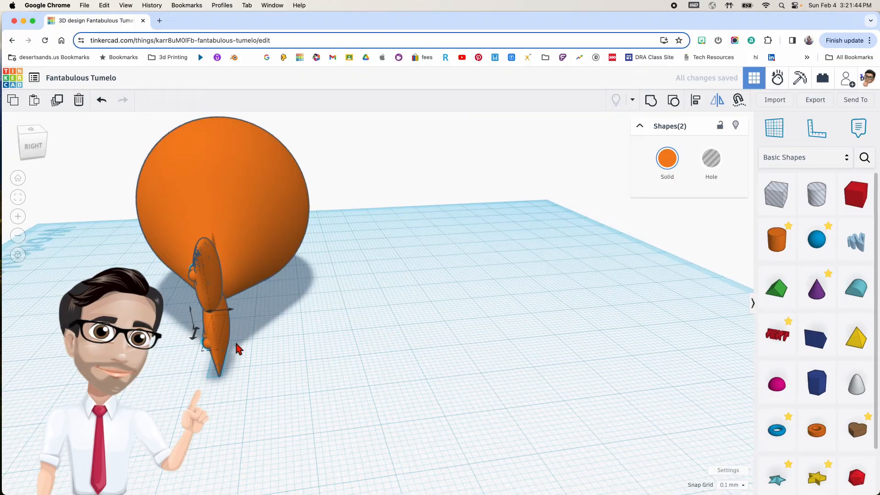
Step: Shift the mirrored pair of pipes through the tail fin onto its opposite face
key(shift+Right)
key(shift+Right)
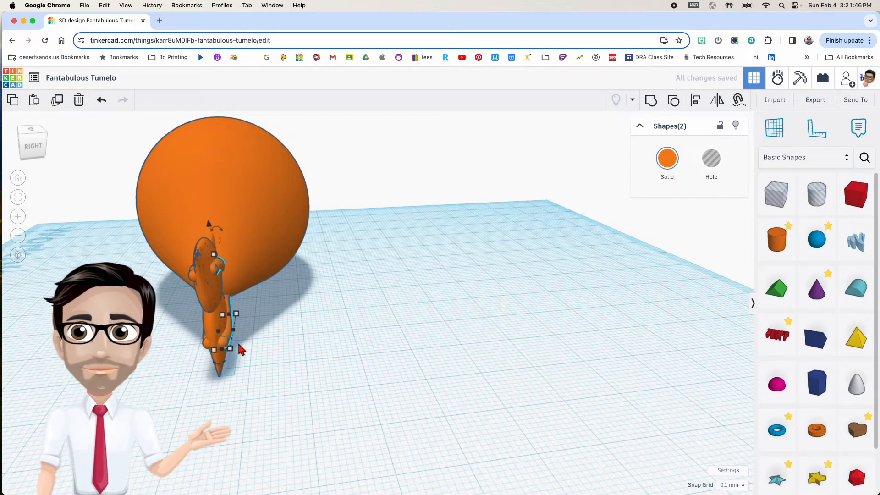
right_drag(260, 339, 289, 333)
right_drag(241, 255, 224, 232)
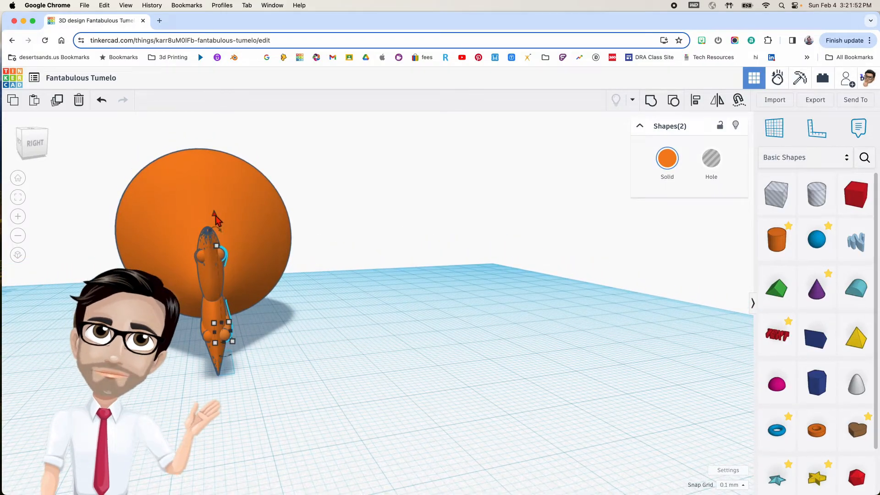
right_drag(214, 219, 252, 316)
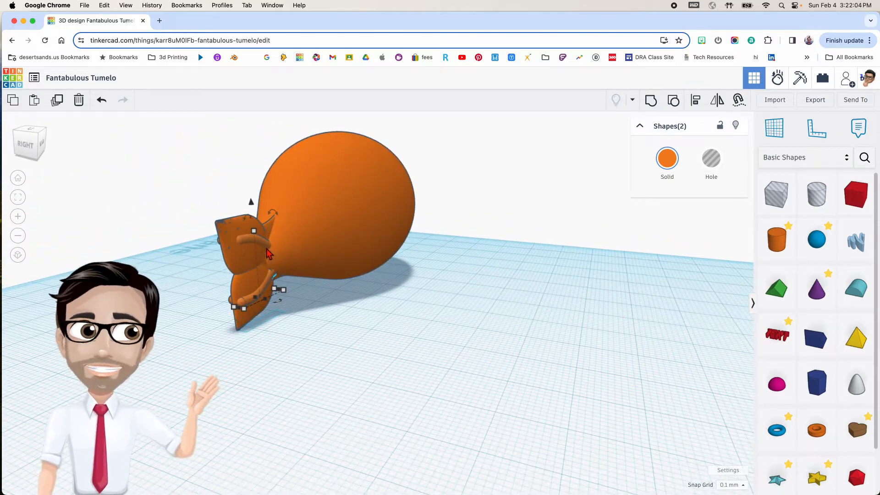
Step: Adjust the height of the copied pipe pair slightly to line up with the pipes on the fin's other face
right_drag(233, 258, 275, 293)
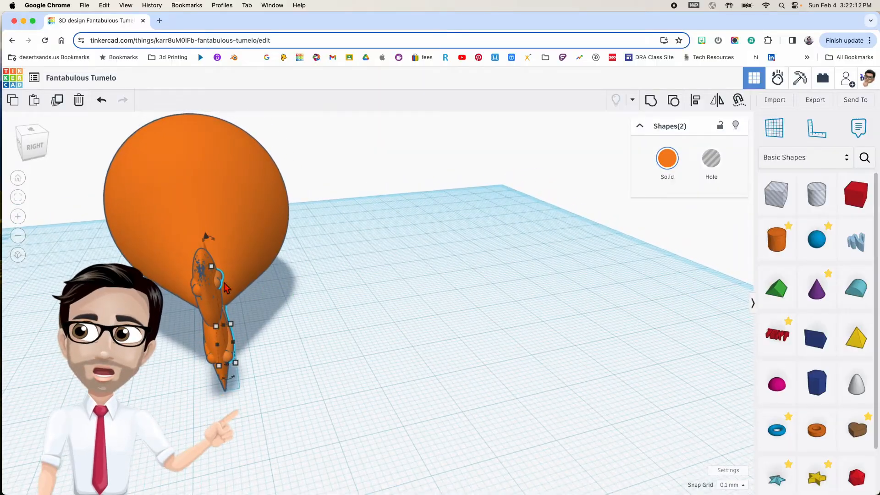
right_drag(220, 322, 361, 318)
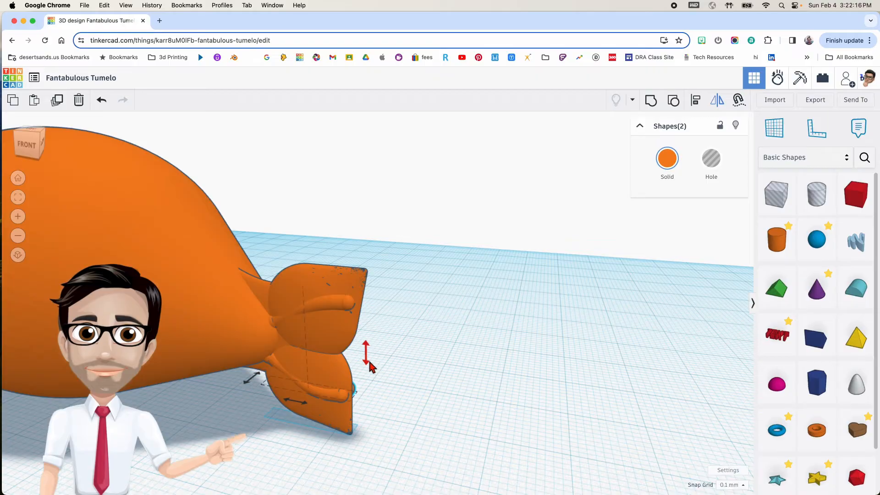
right_drag(421, 350, 279, 341)
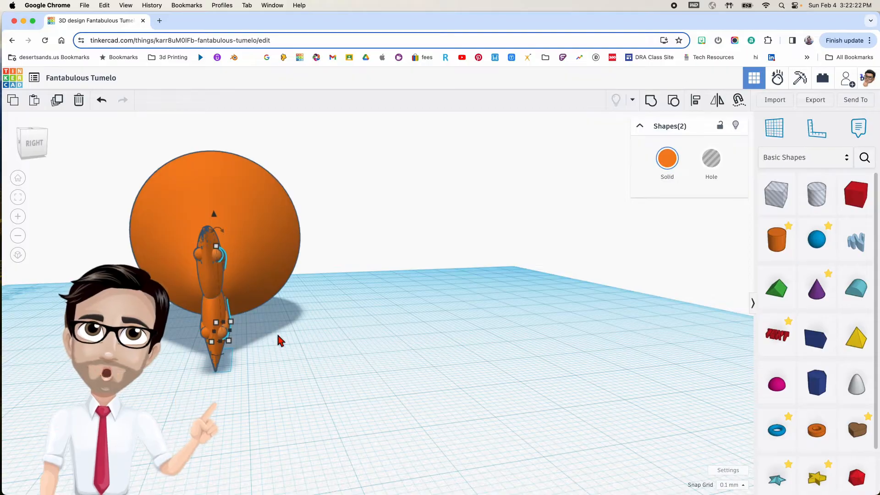
drag(216, 219, 213, 218)
right_drag(279, 261, 263, 274)
right_drag(234, 305, 457, 320)
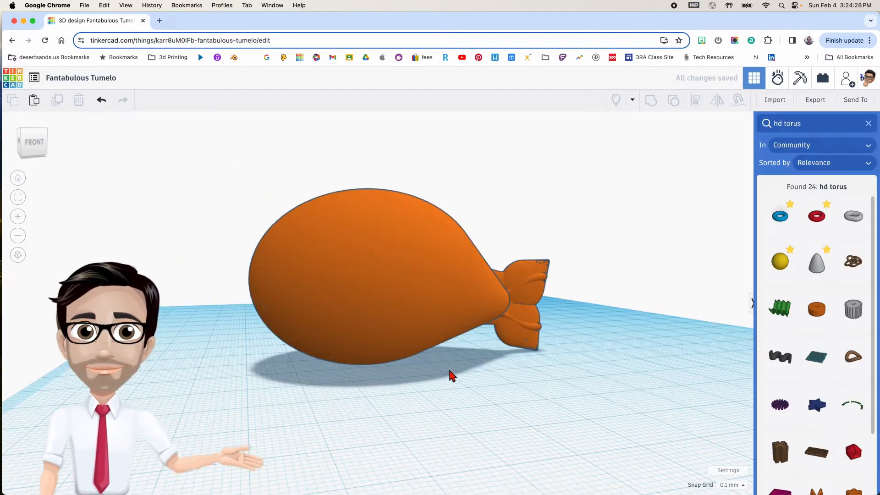
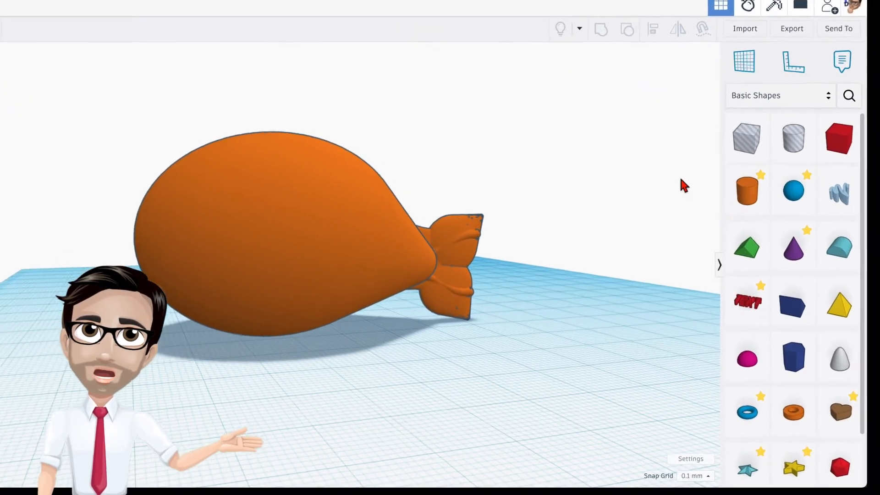
Step: Place an HD Torus (overlapping) from the favorite shapes on the workplane in front of the body
click(834, 64)
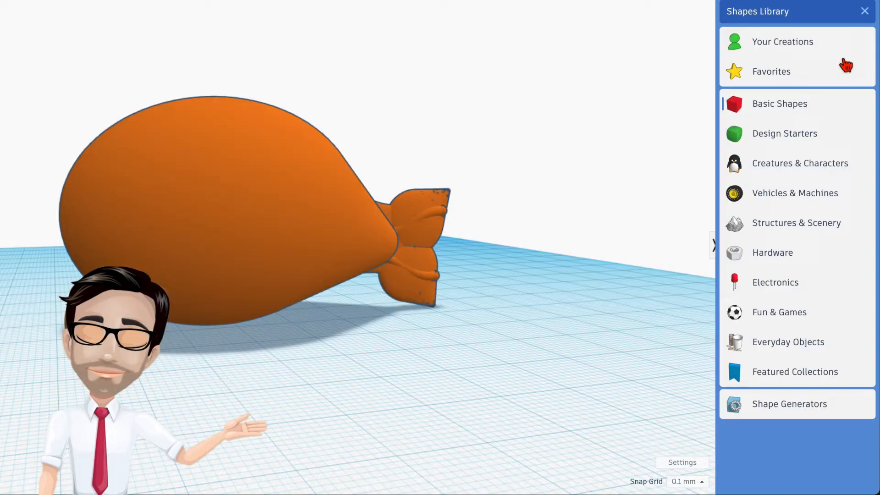
click(840, 71)
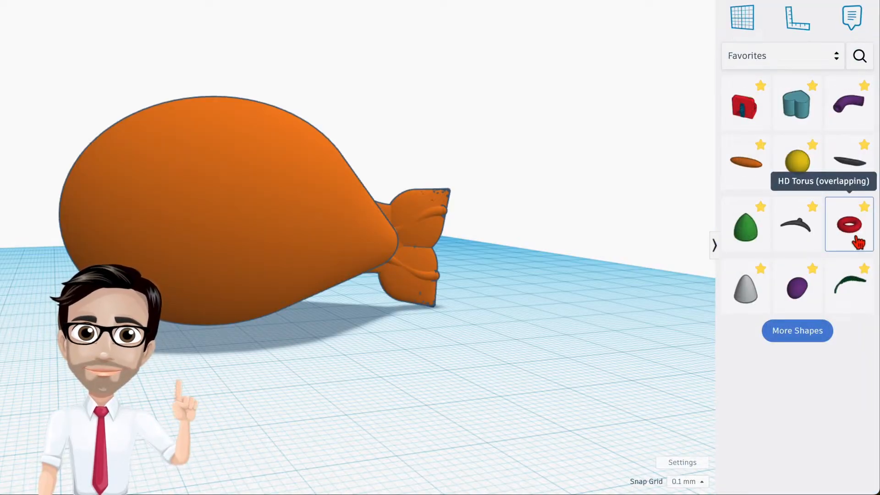
drag(853, 236, 201, 402)
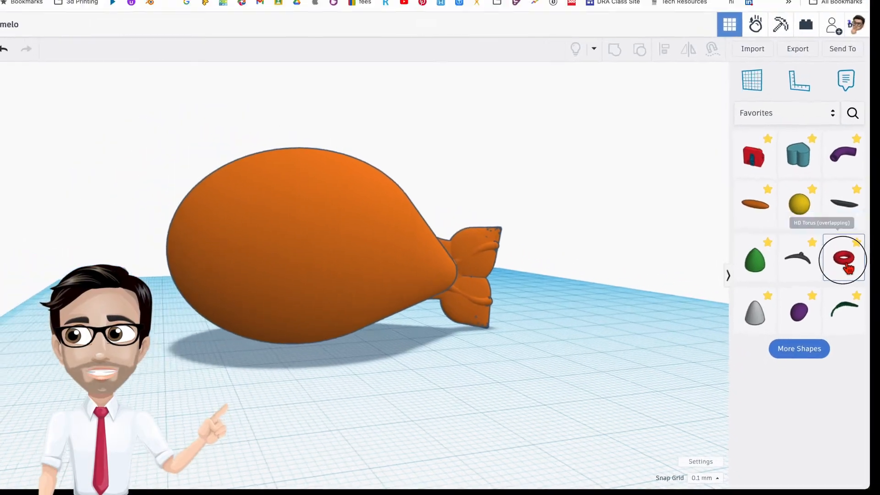
drag(360, 423, 362, 423)
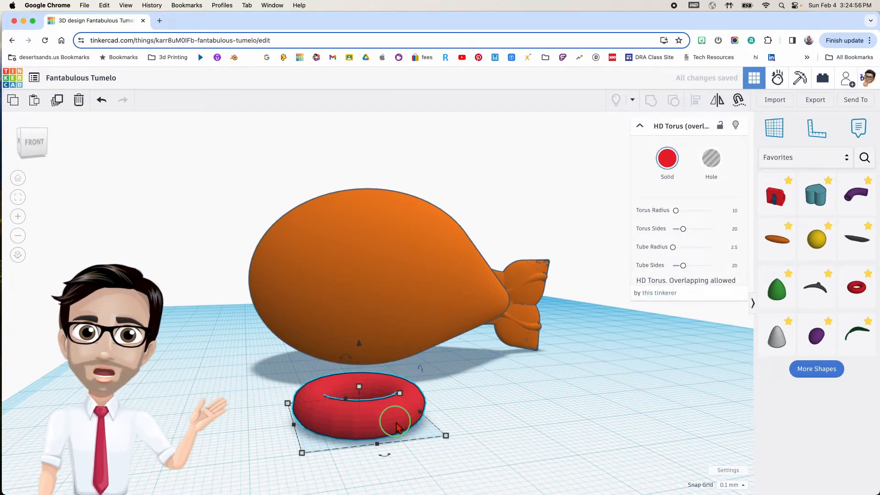
Step: Set the torus's length and width to 10.59 mm and open its height for editing
right_drag(397, 423, 376, 417)
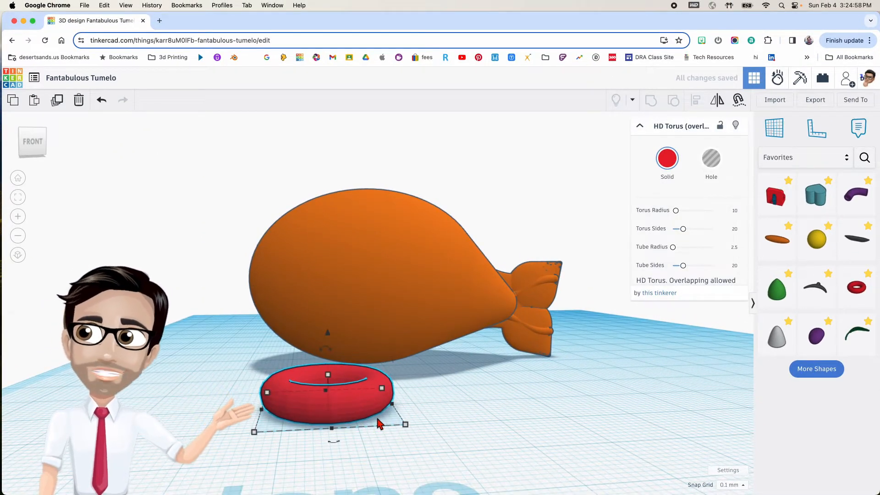
click(405, 424)
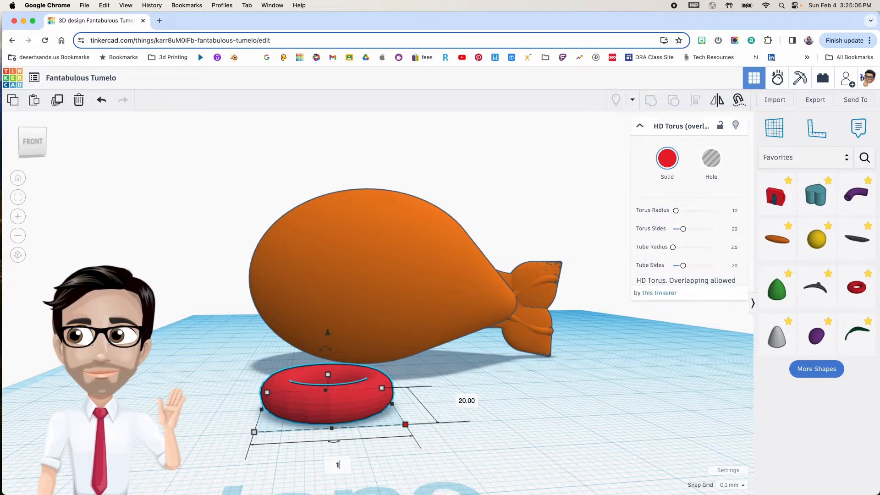
key(Return)
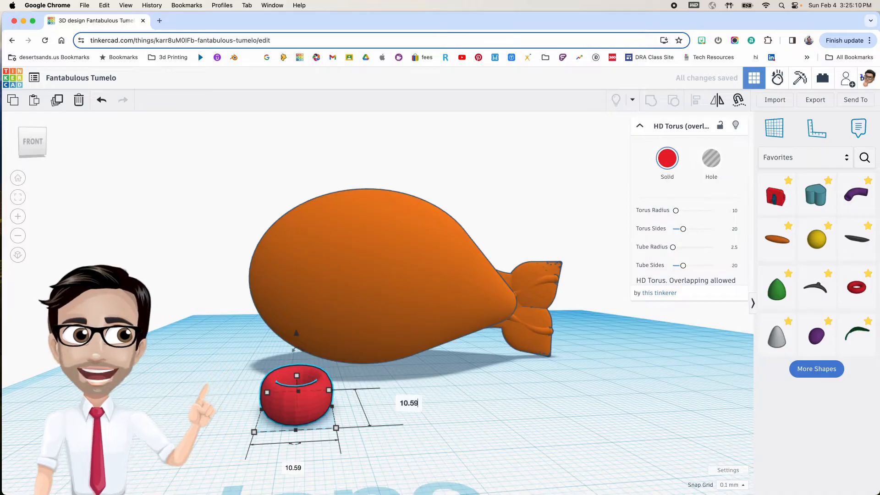
key(Return)
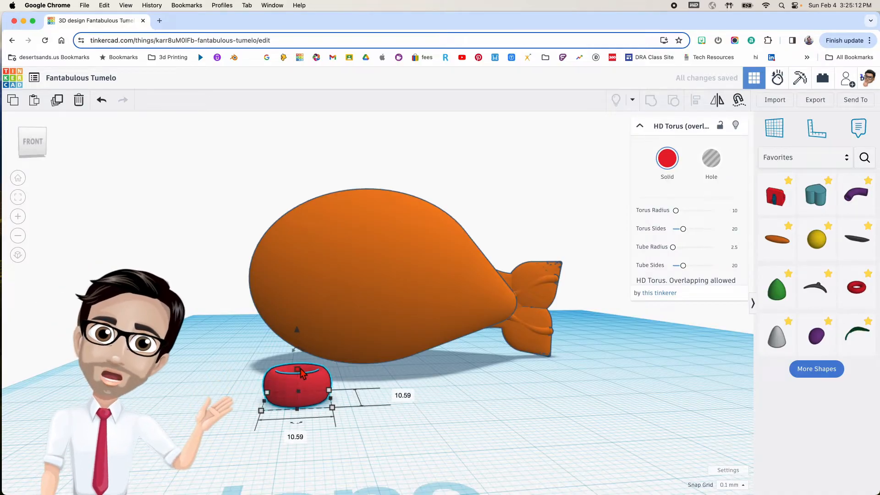
click(371, 385)
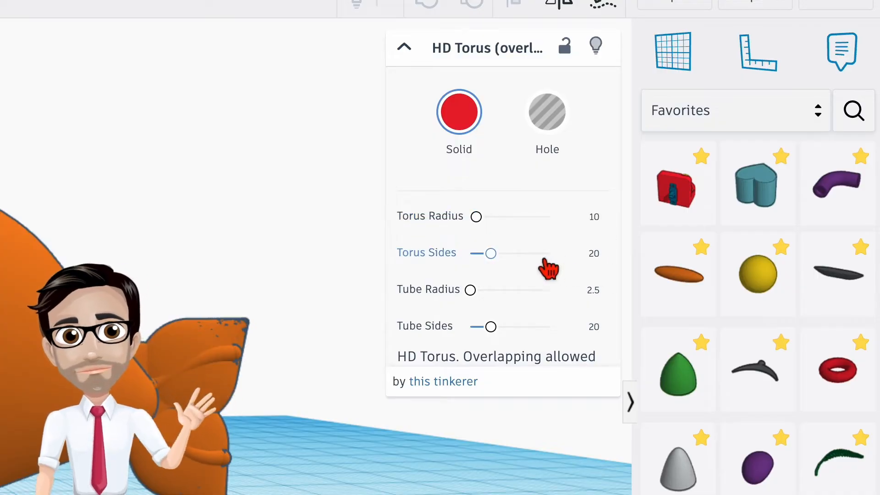
Step: Set the torus to 64 torus sides, a 1.5 tube radius and 64 tube sides
drag(491, 254, 601, 271)
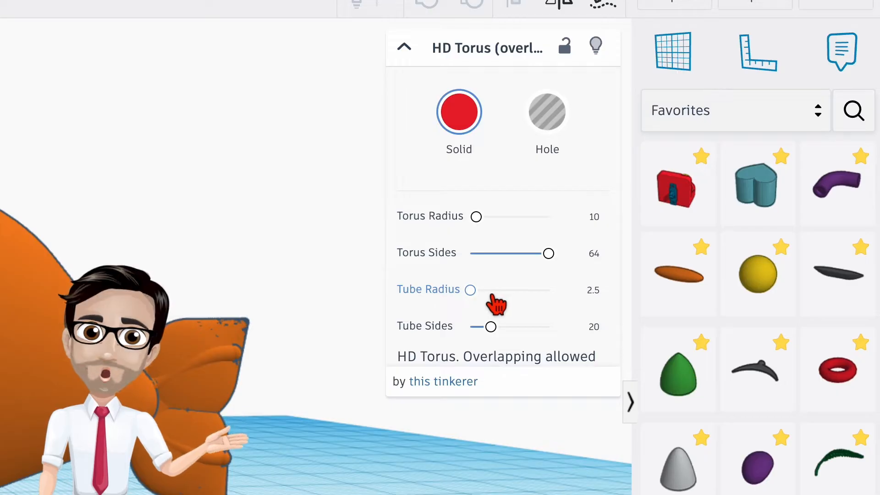
click(599, 294)
text(1)
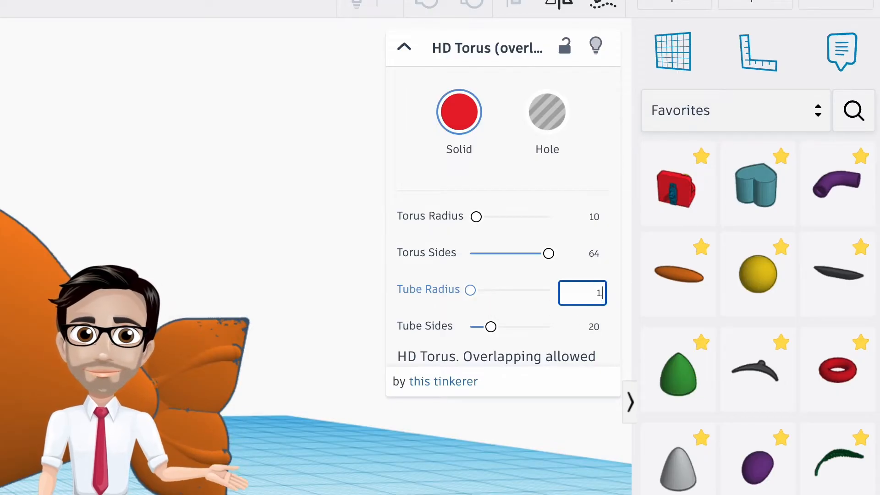
text(.5)
key(Return)
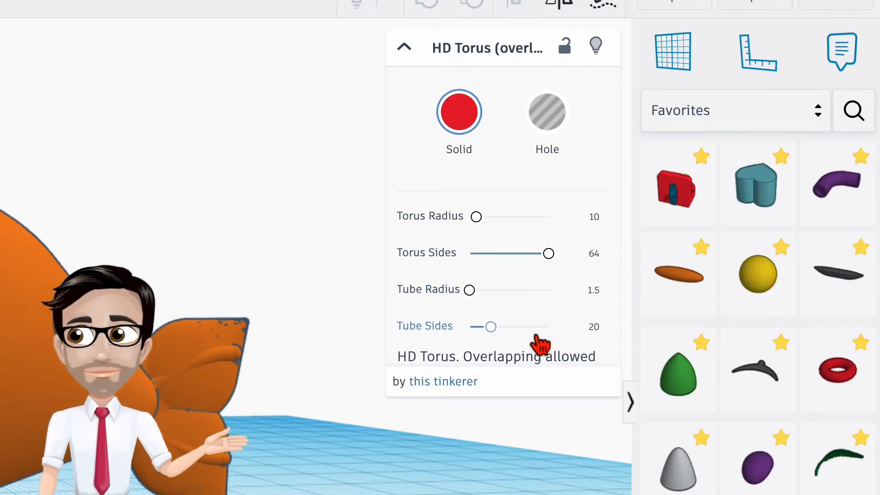
drag(491, 327, 610, 327)
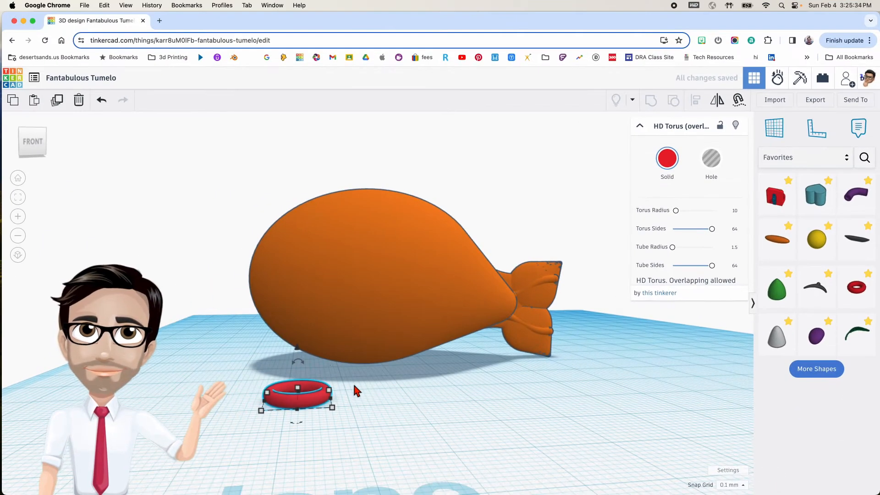
Step: Shift the torus slightly closer to the body and tilt it up from the workplane by 67.5°
scroll(174, 445, up, 3)
middle_drag(173, 445, 288, 423)
middle_drag(438, 366, 457, 371)
scroll(456, 365, up, 3)
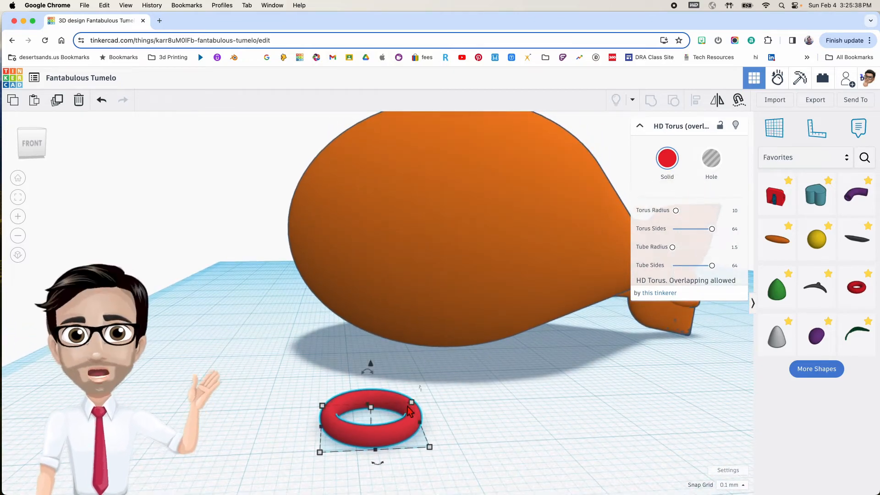
drag(398, 427, 408, 410)
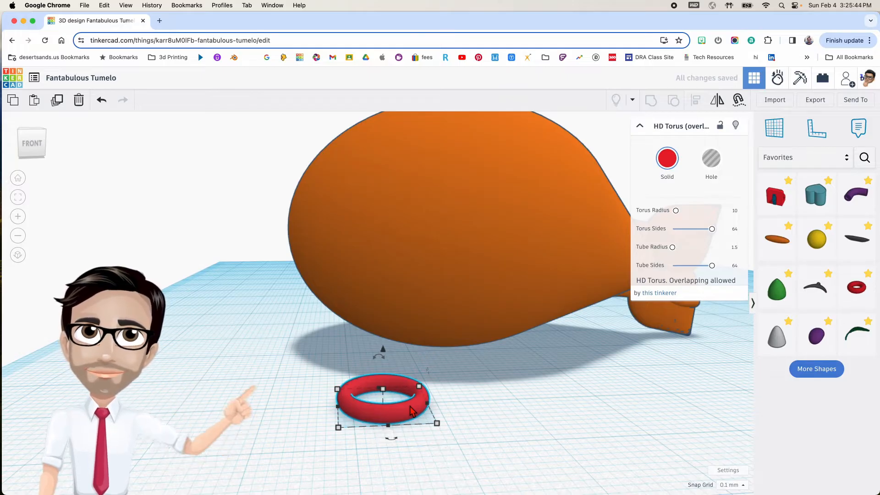
scroll(410, 406, up, 1)
click(404, 407)
right_drag(405, 407, 302, 389)
drag(323, 366, 292, 359)
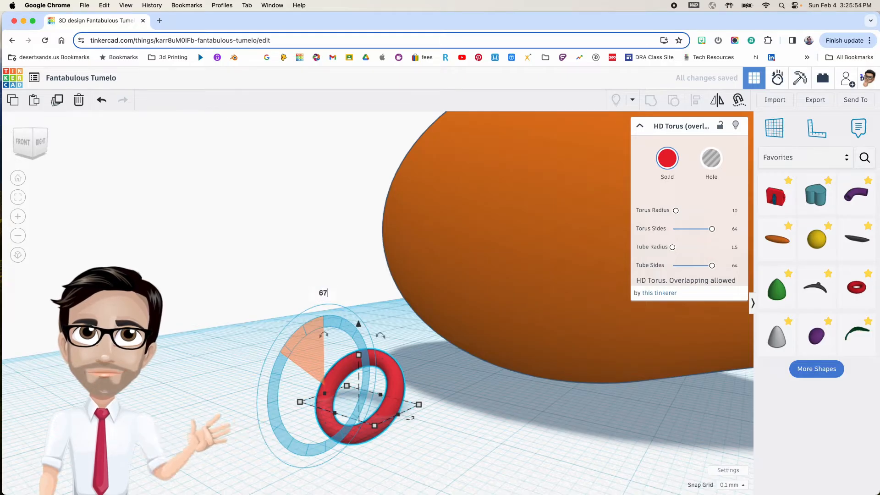
key(Return)
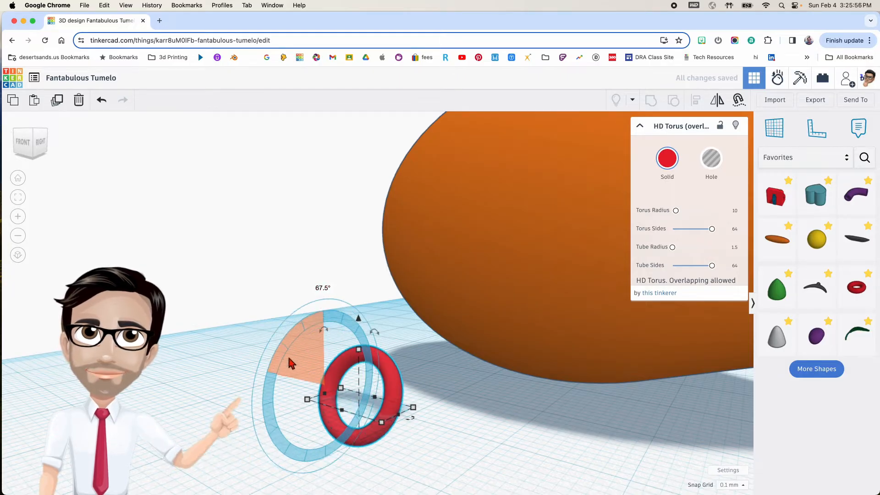
Step: Rotate the torus 45° about its front-facing axis and raise it to the front side of the orange body
right_drag(301, 416, 395, 433)
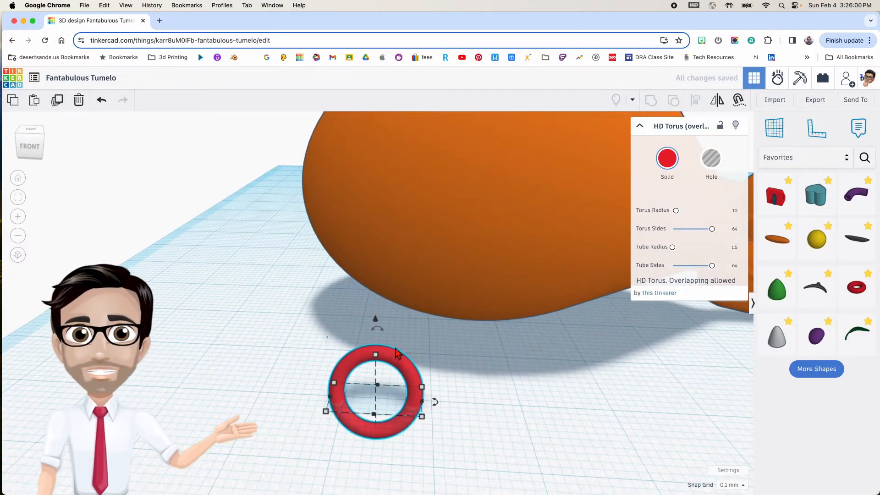
drag(383, 330, 417, 355)
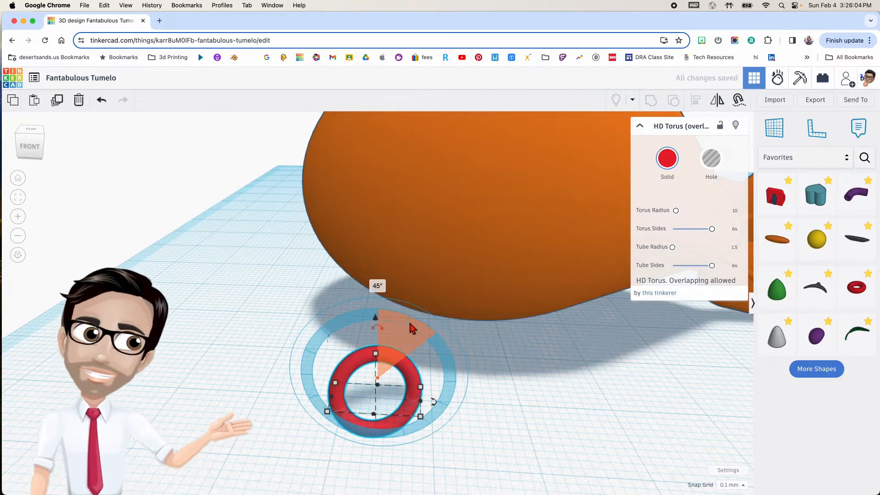
right_drag(408, 322, 436, 322)
drag(393, 360, 394, 331)
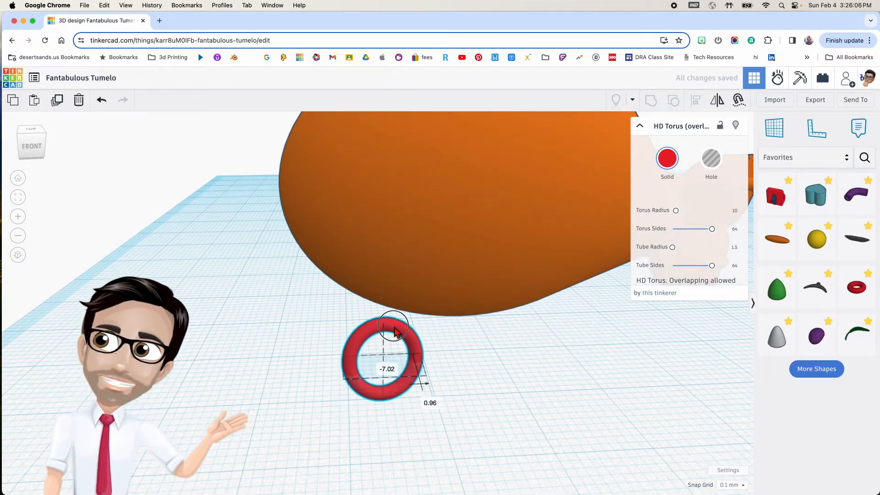
drag(385, 289, 377, 76)
right_drag(374, 194, 395, 247)
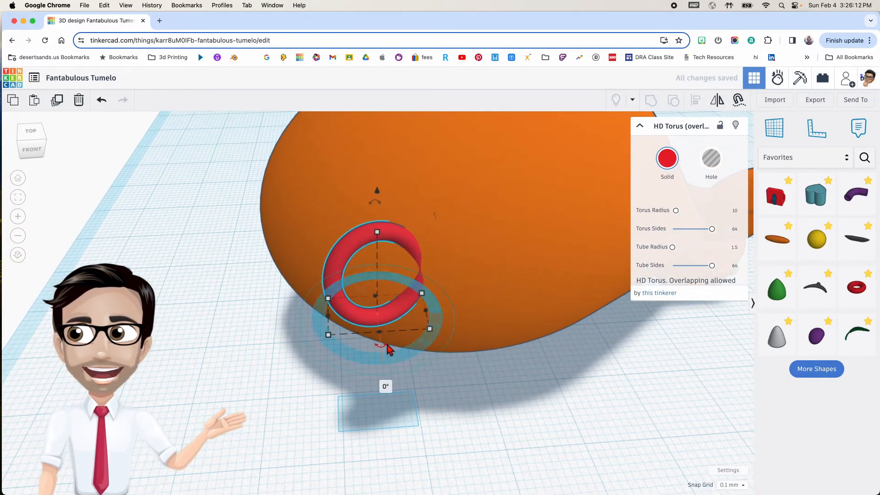
Step: Turn the torus about the vertical axis to follow the body's curve, embedding it partly in the surface with a final -3° correction
mouse_move(386, 348)
mouse_down()
mouse_move(365, 360)
mouse_move(335, 356)
mouse_move(378, 333)
mouse_up()
right_drag(377, 328, 459, 308)
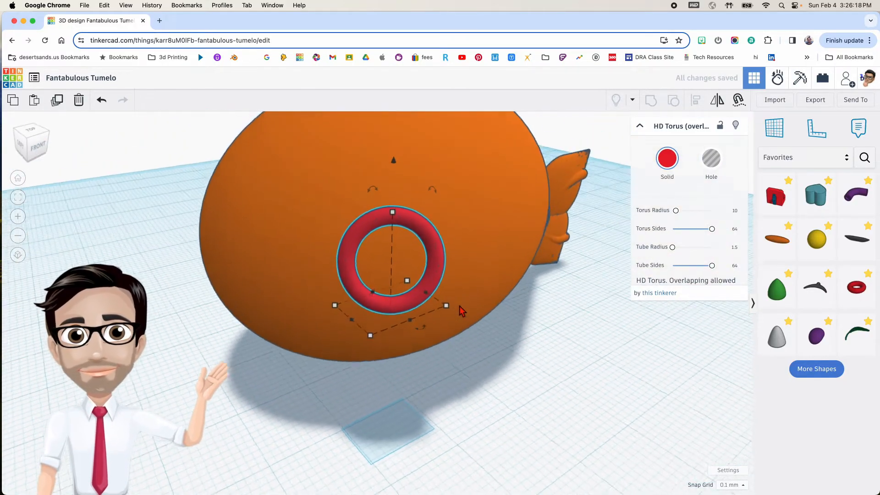
drag(435, 249, 412, 240)
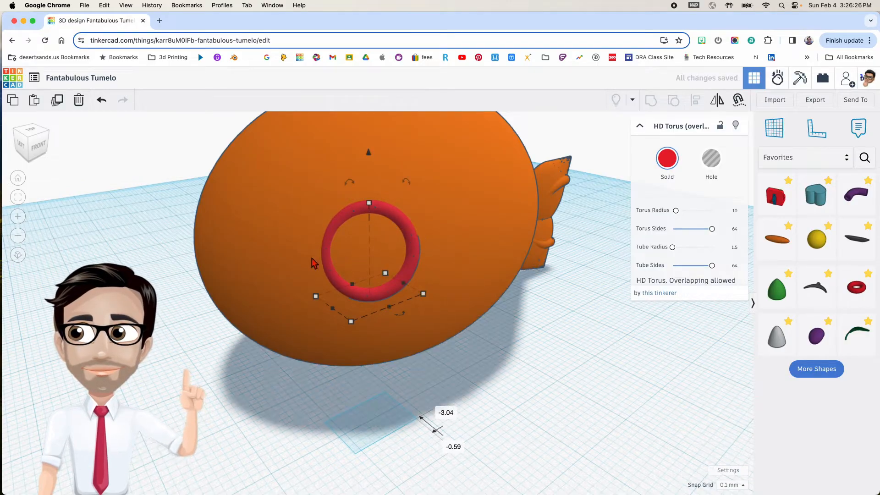
drag(402, 313, 435, 332)
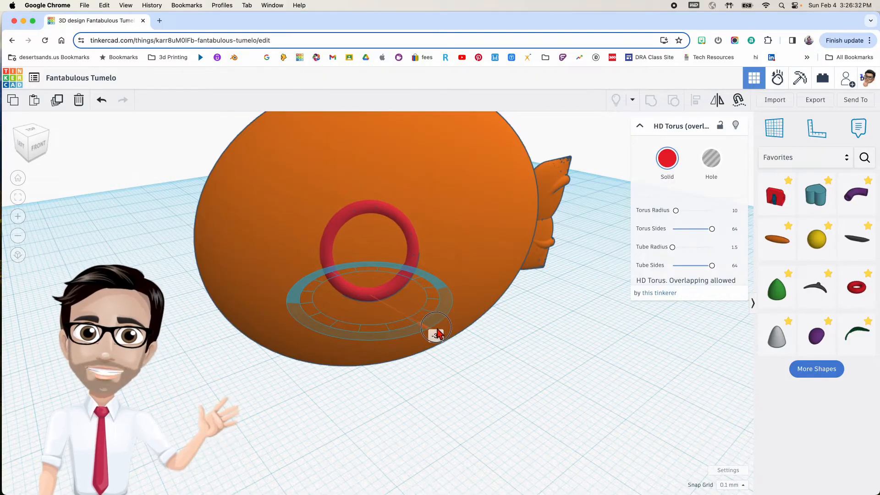
drag(438, 328, 437, 329)
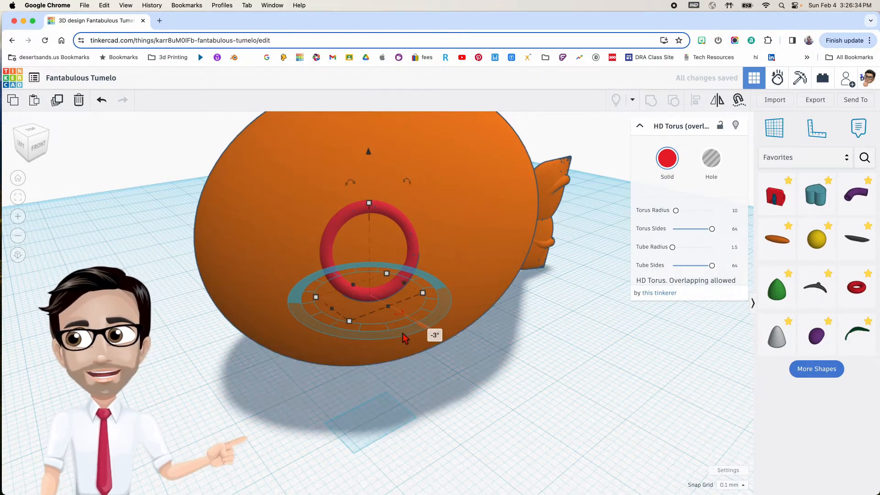
click(387, 340)
right_drag(388, 340, 441, 239)
right_drag(364, 263, 485, 342)
click(486, 342)
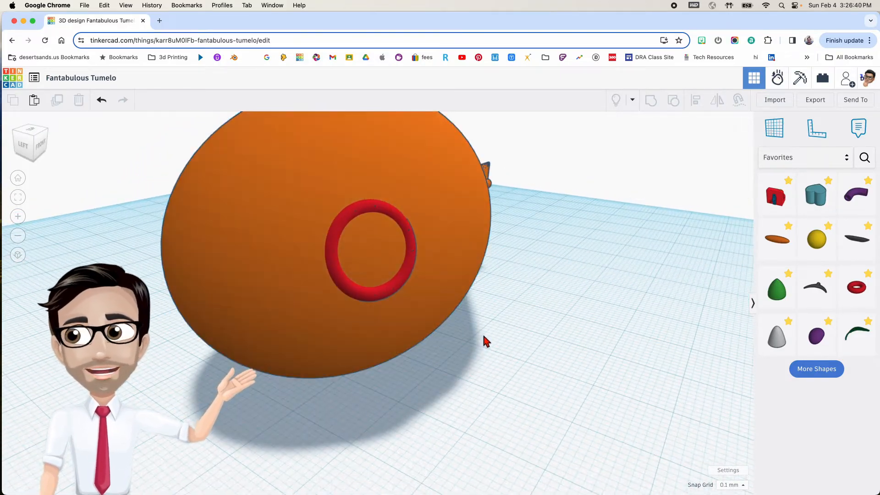
scroll(485, 341, down, 2)
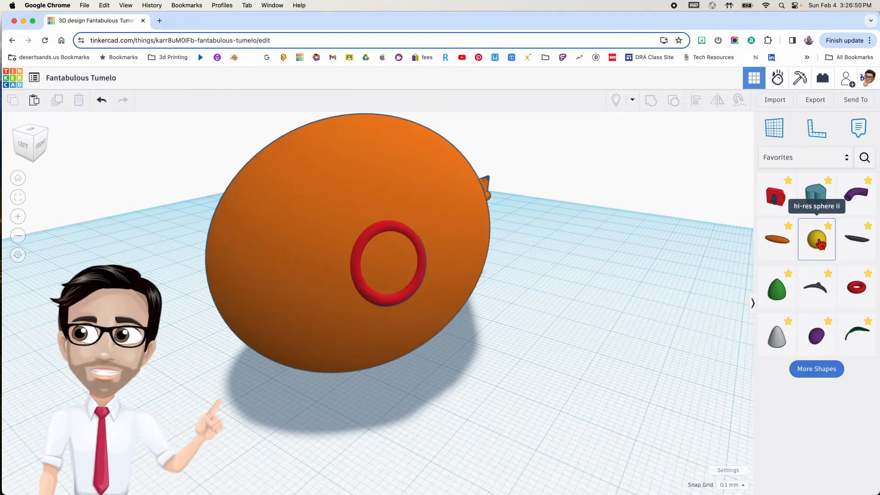
Step: Place a hi-res sphere ii on the workplane in front of the torus, with resolution 5 and a white color
drag(819, 244, 417, 429)
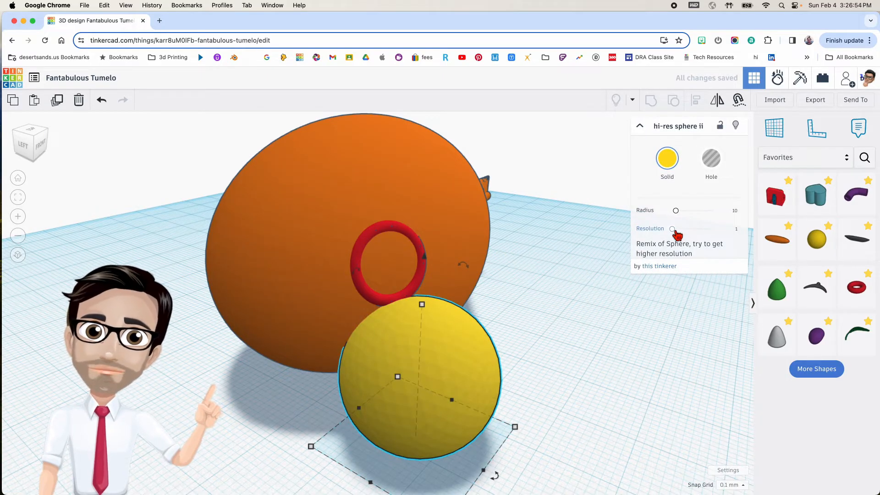
drag(672, 229, 711, 228)
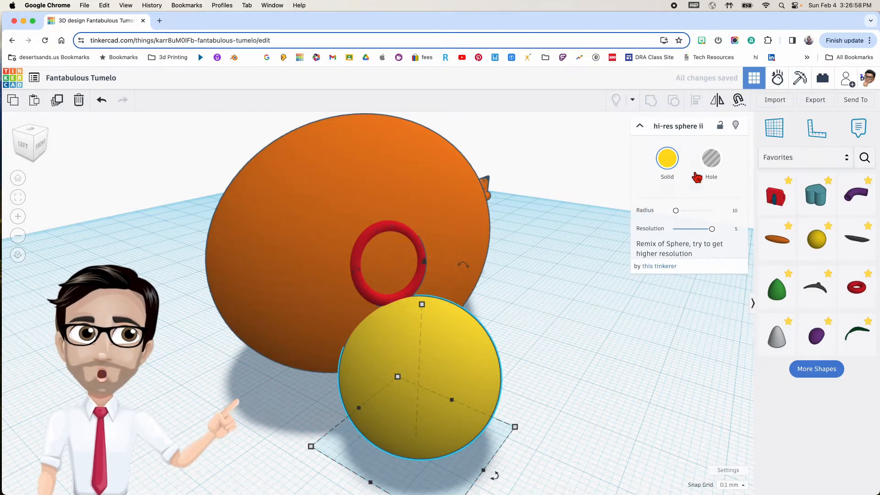
click(668, 159)
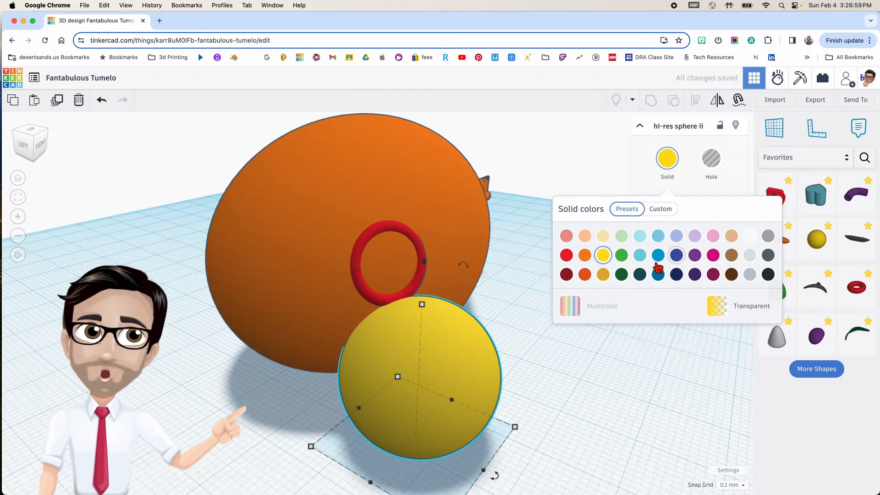
click(752, 238)
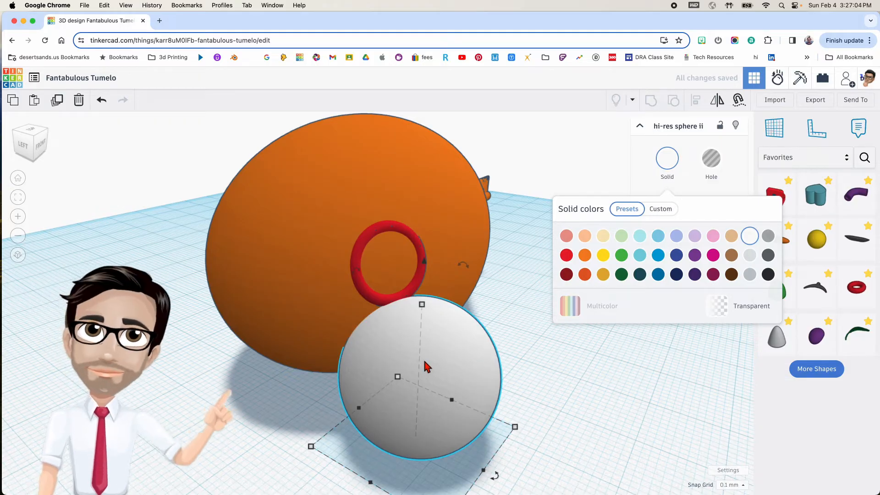
Step: Scale the white sphere down proportionally to a height of 8.46 mm
click(422, 305)
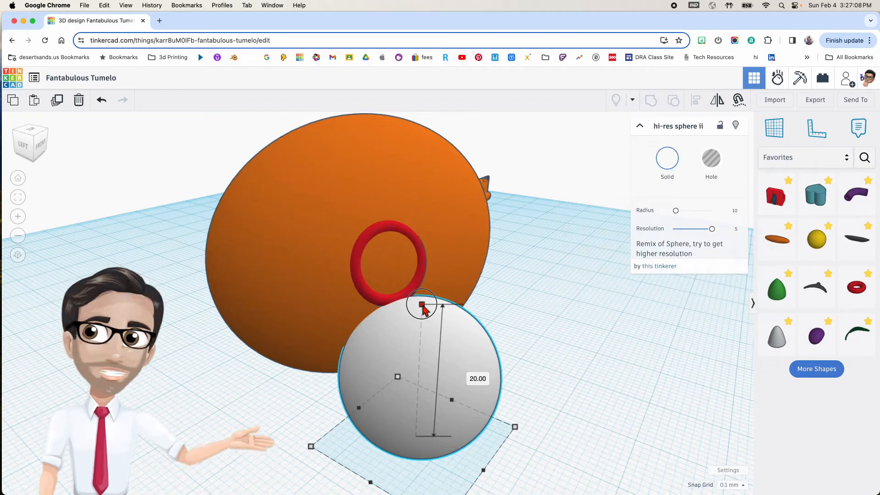
drag(422, 306, 422, 355)
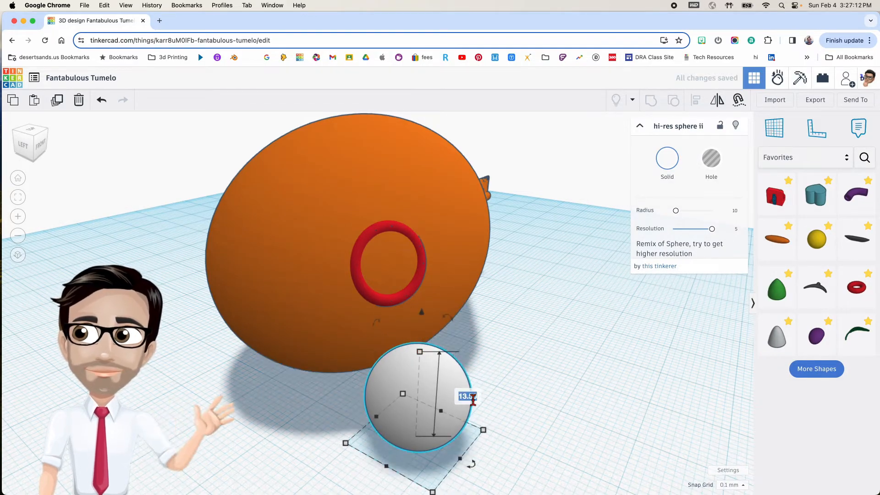
key(Return)
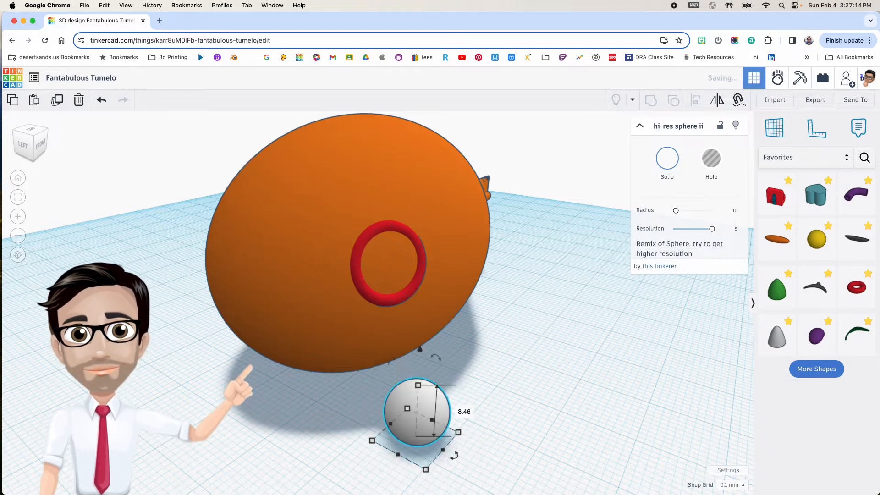
Step: Raise the white sphere to the red torus and fit it inside the ring, partly sunk into the body as an eyeball
drag(420, 350, 402, 216)
right_drag(433, 284, 509, 291)
drag(542, 284, 503, 279)
drag(505, 208, 504, 195)
drag(520, 259, 518, 264)
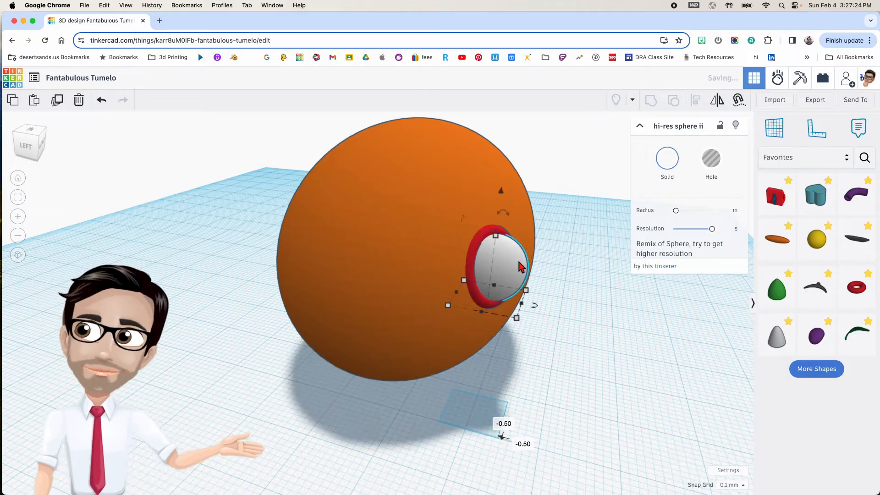
right_drag(521, 265, 546, 272)
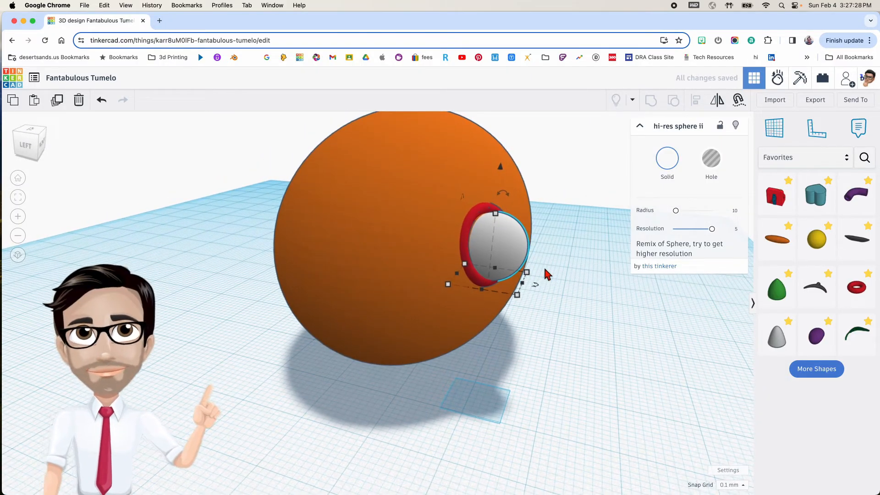
right_drag(560, 284, 565, 289)
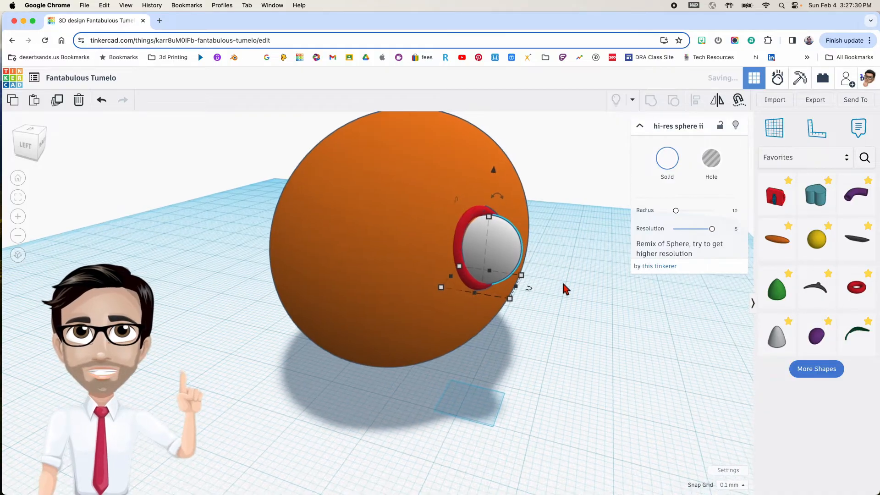
Step: Place a Half Sphere from the Basic Shapes on the workplane beside the body and color it black
click(854, 158)
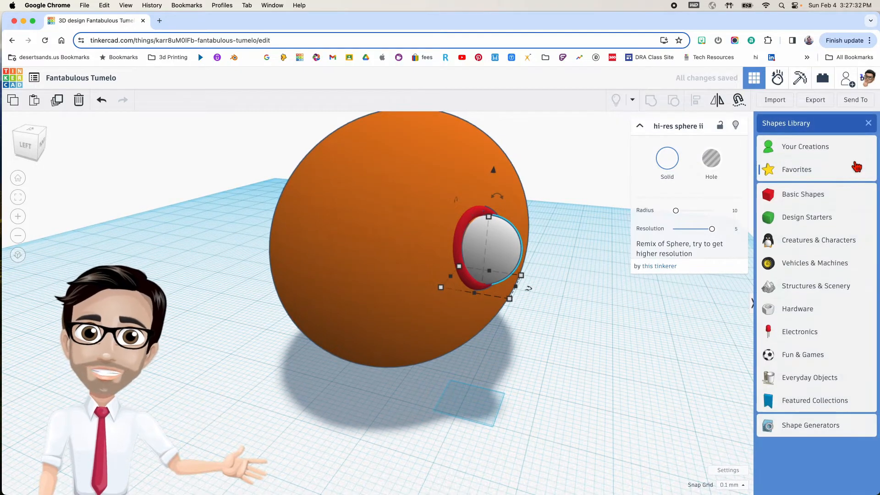
click(824, 197)
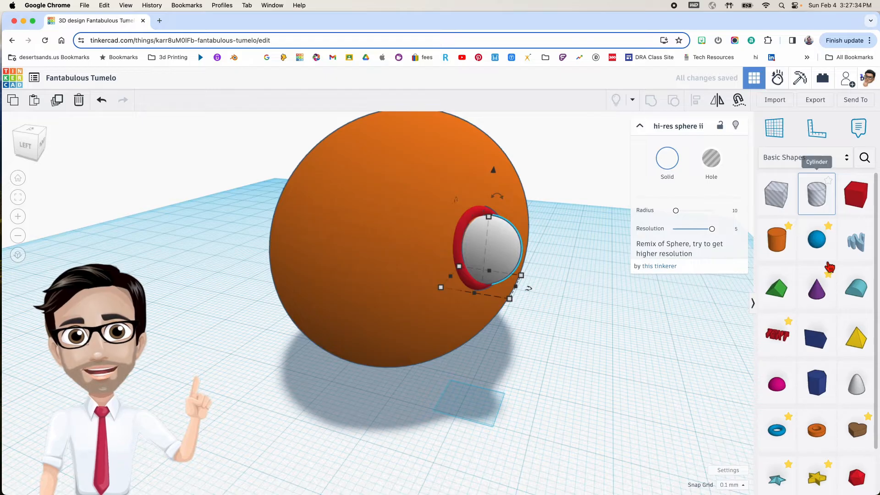
drag(784, 386, 517, 408)
click(667, 158)
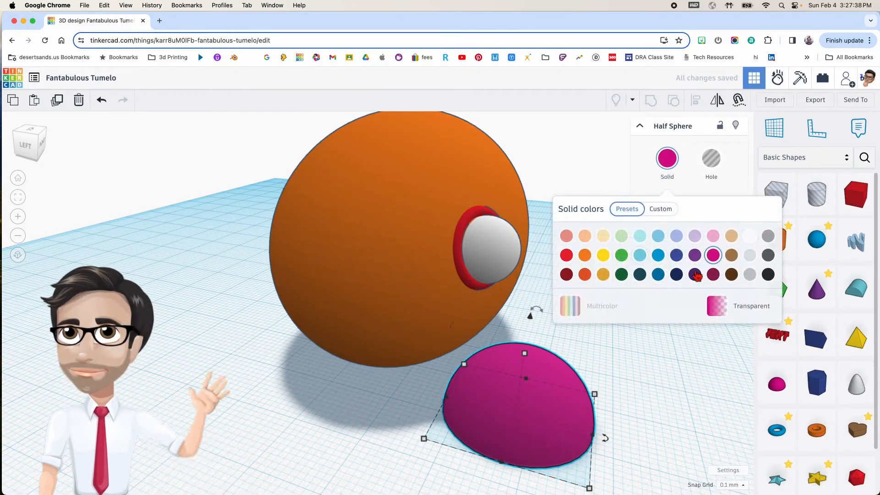
click(768, 274)
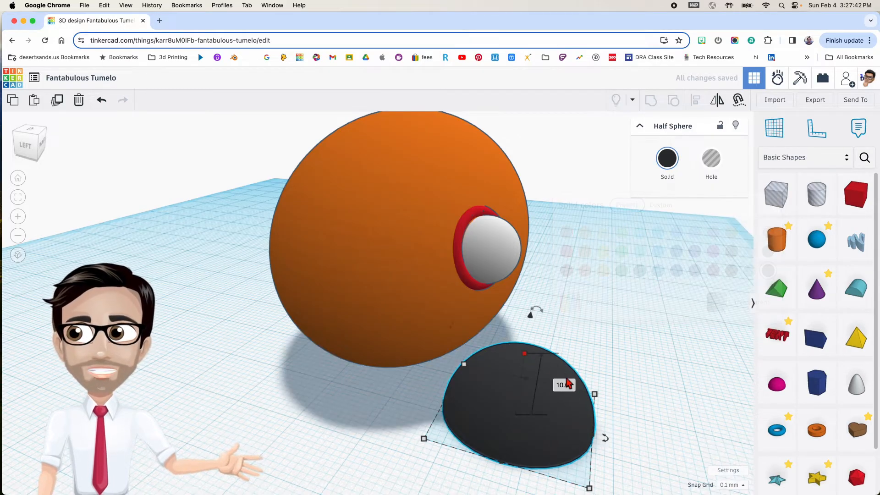
Step: Resize the black half sphere to 1.69 mm high, 3.35 mm wide and 3.365 mm long
click(565, 385)
key(Return)
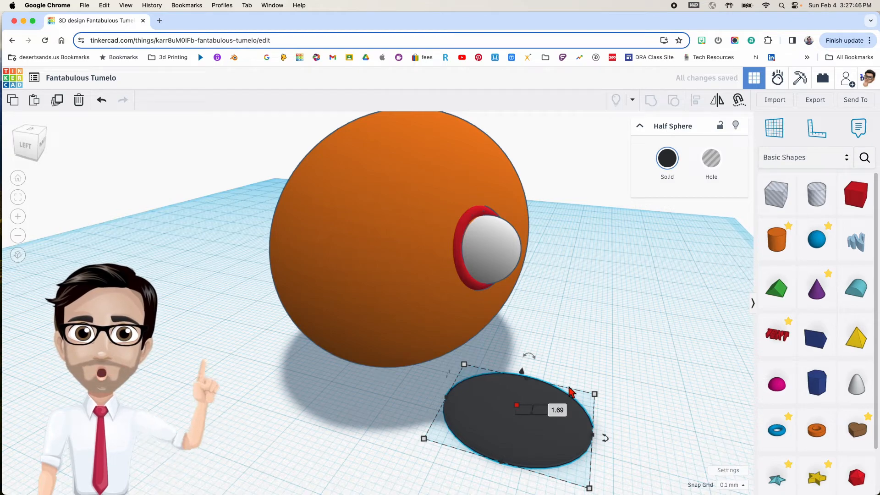
middle_drag(591, 446, 563, 369)
mouse_move(560, 396)
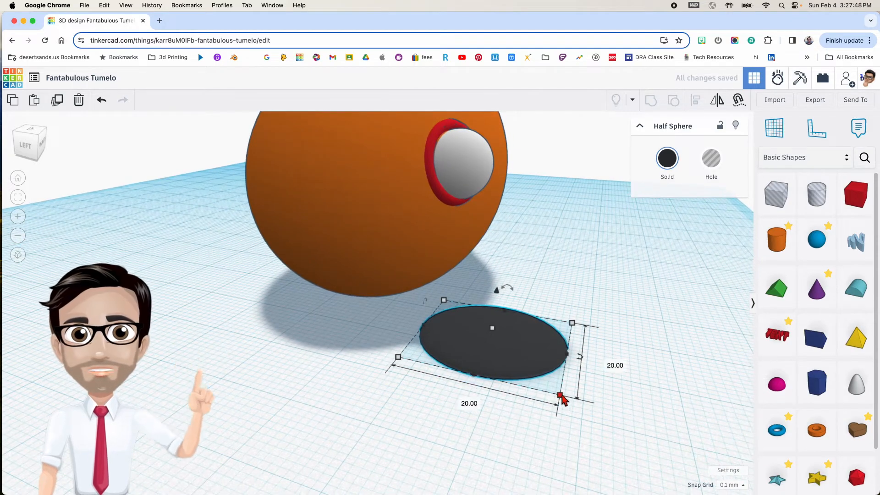
click(461, 400)
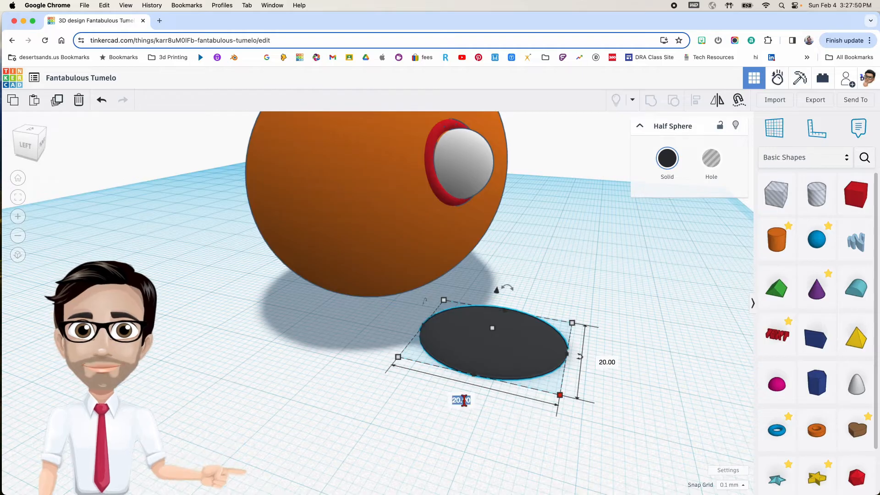
text(3.35)
key(Return)
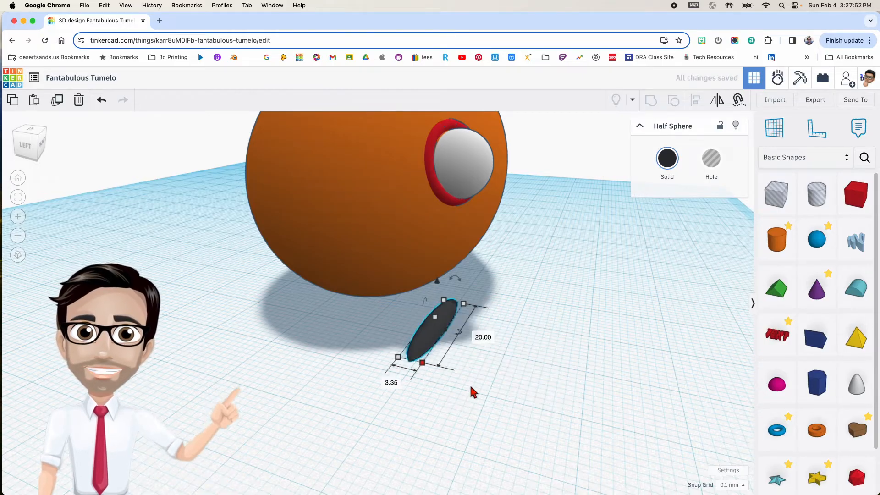
text(3.)
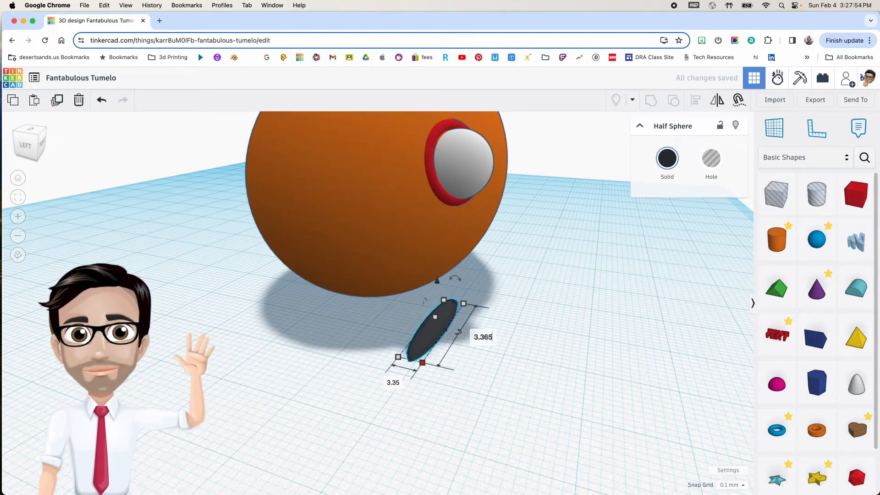
text(365)
key(Return)
Step: Raise the black half sphere to the eye and nudge it onto the middle of the white eyeball
drag(457, 265, 462, 167)
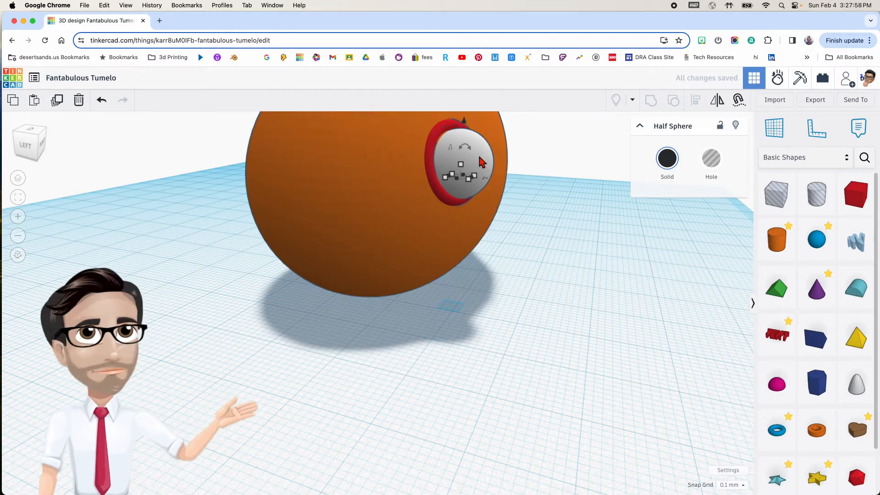
key(shift+Down)
key(shift+Down)
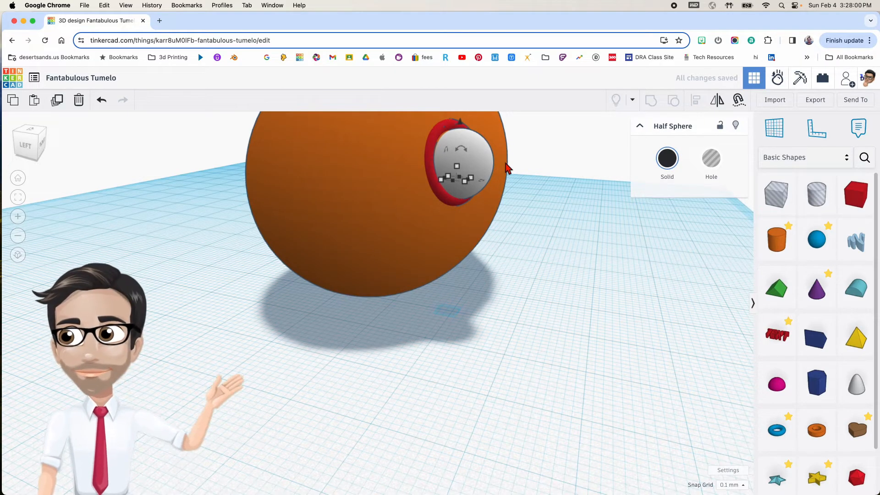
key(shift+Down)
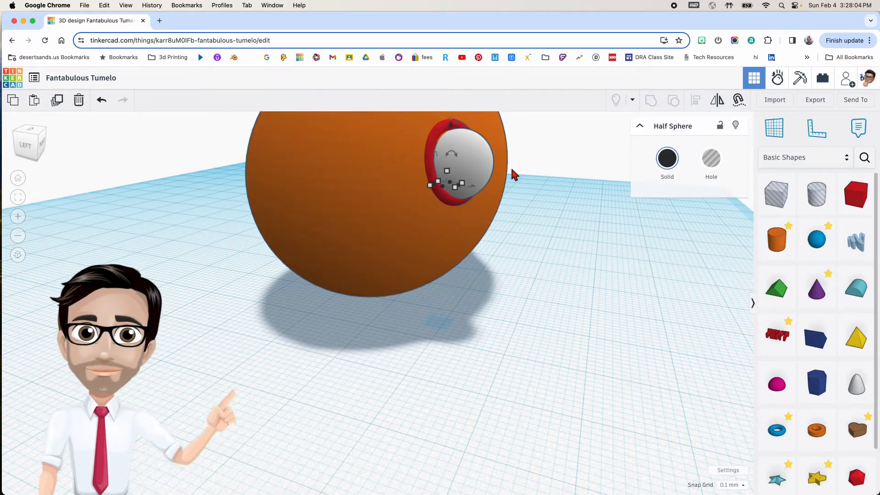
right_drag(515, 175, 513, 222)
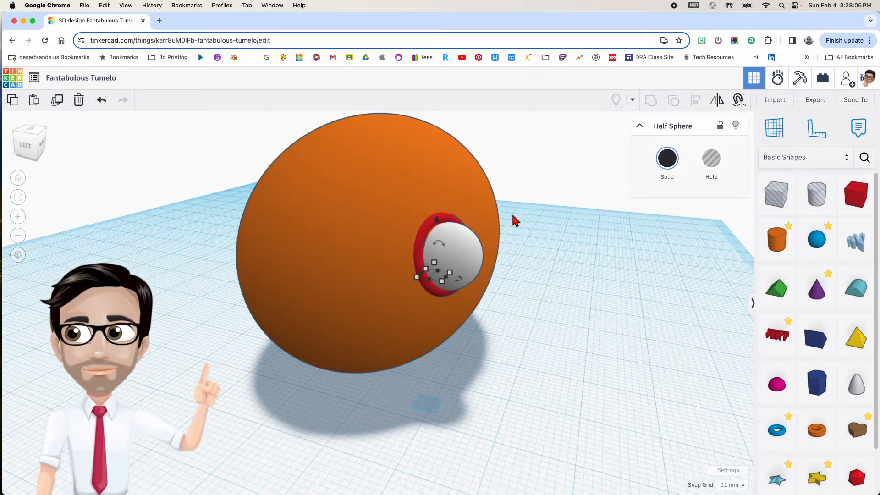
key(shift+Down)
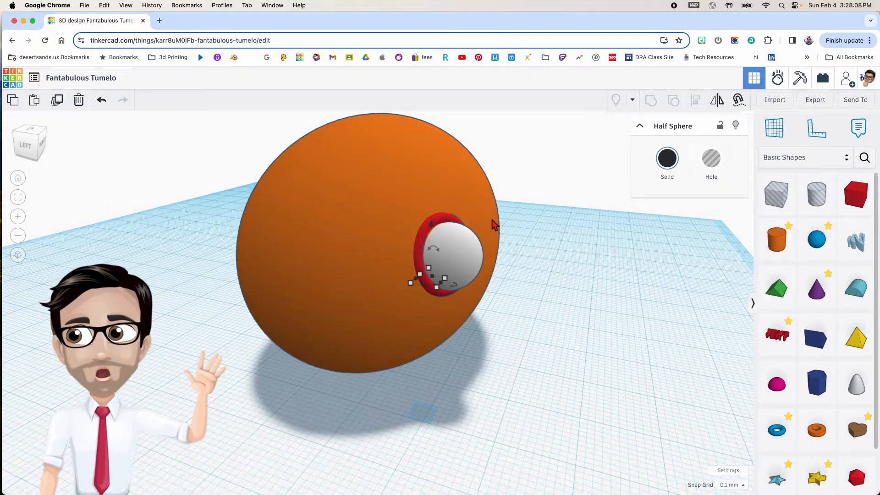
key(shift+Right)
key(shift+Right)
key(shift+Right)
key(shift+Right)
key(shift+Right)
key(shift+Right)
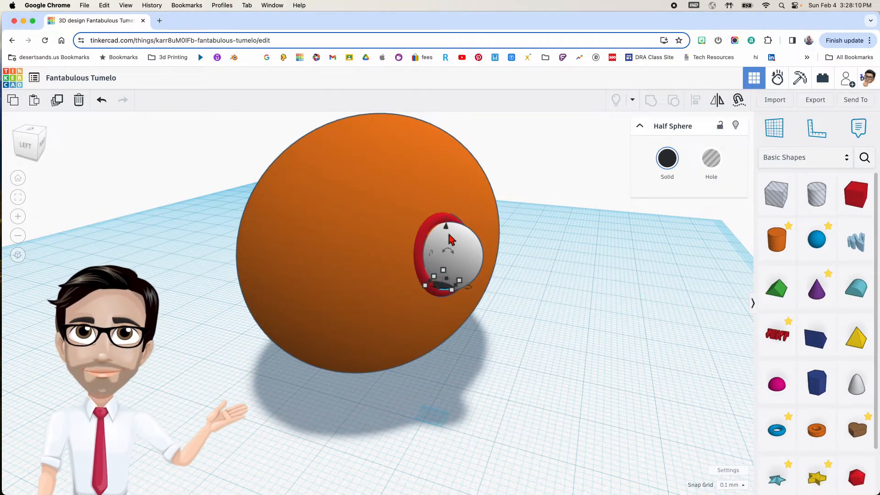
key(shift+Right)
key(shift+Right)
drag(456, 229, 455, 200)
scroll(452, 234, up, 1)
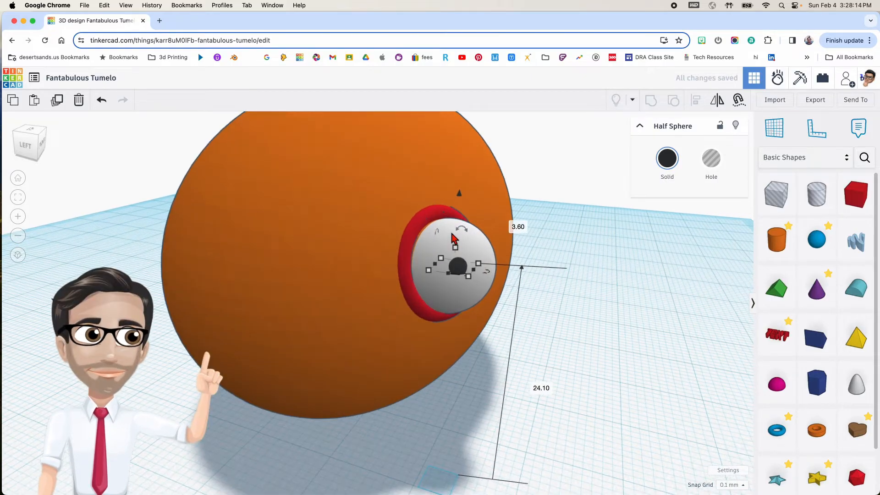
Step: Nudge the half sphere outward from the eyeball and rotate it so its flat side faces the white sphere
scroll(455, 239, up, 5)
right_drag(411, 246, 357, 236)
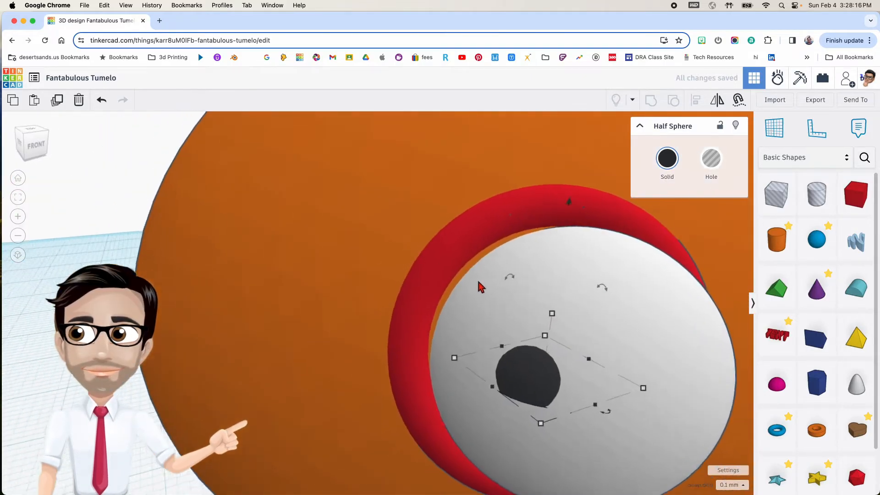
right_drag(478, 284, 398, 269)
key(Left)
key(Left)
key(Left)
key(Left)
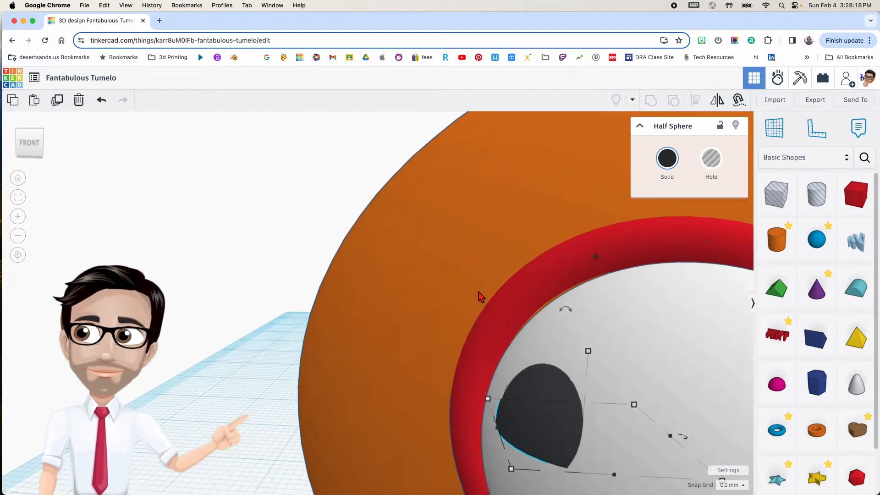
scroll(540, 339, down, 6)
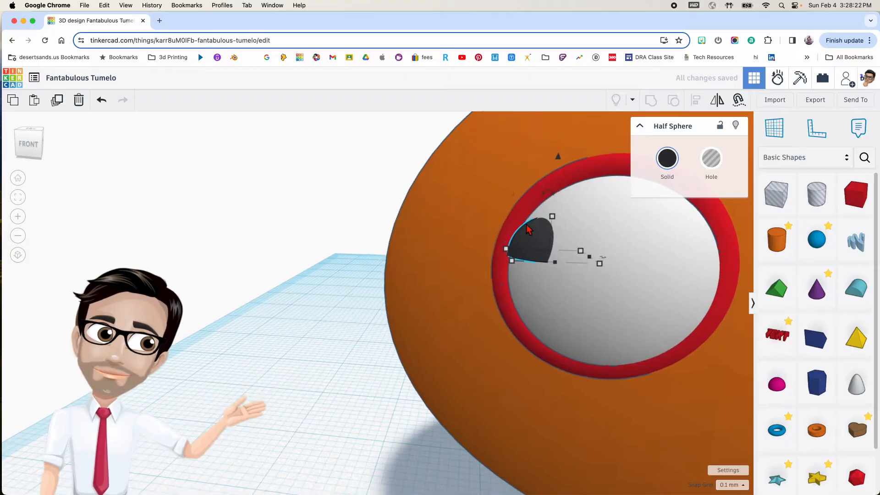
drag(542, 196, 505, 231)
right_drag(520, 234, 595, 235)
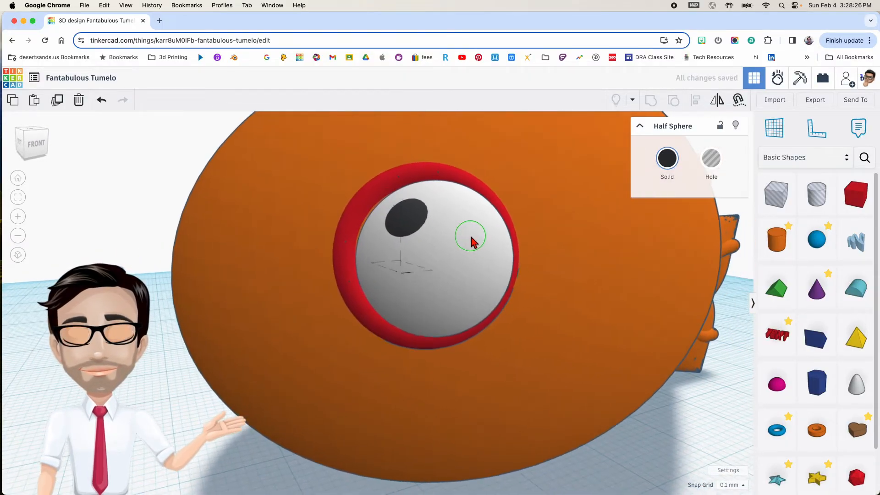
Step: Move the half sphere farther out of the eyeball so it stands against the white surface
right_drag(469, 236, 504, 242)
scroll(444, 241, down, 3)
right_drag(443, 238, 476, 240)
key(Down)
key(Down)
key(Down)
key(Down)
key(Down)
key(Down)
key(Down)
key(Down)
key(Down)
key(Down)
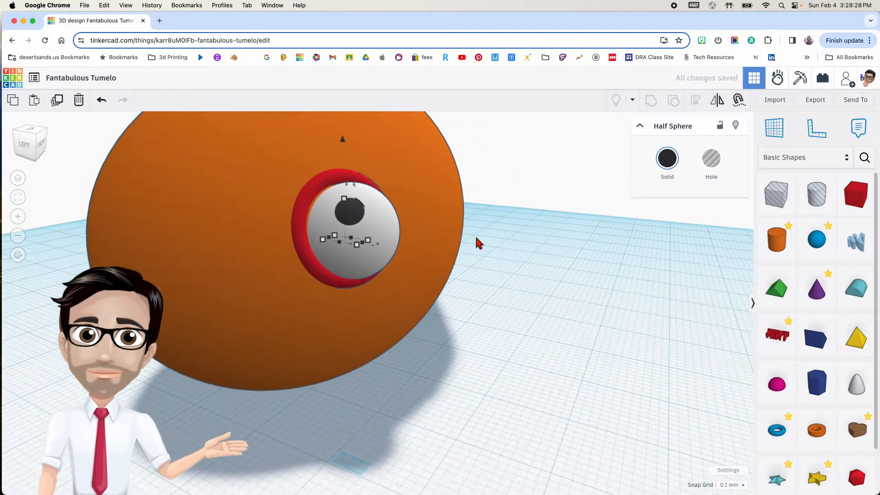
Step: Tilt the half sphere by 12° and turn it on a second axis to follow the eyeball's curve
right_drag(399, 236, 398, 211)
scroll(527, 220, up, 2)
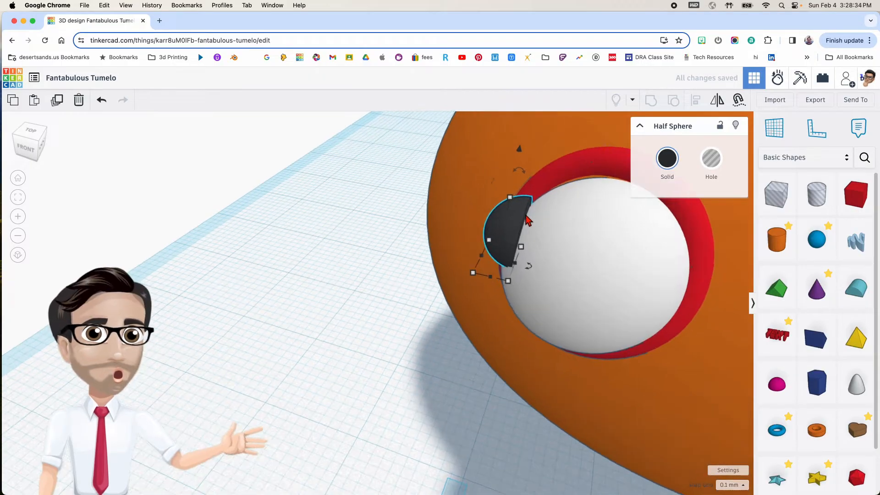
drag(520, 170, 544, 153)
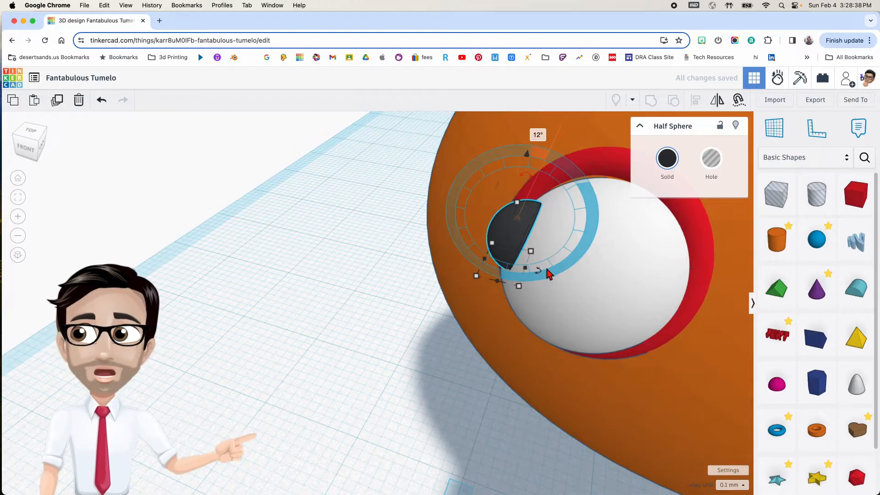
drag(539, 274, 582, 277)
Step: Scale the black pupil down proportionally to a height of about 2.68 mm
right_drag(582, 277, 385, 245)
scroll(385, 245, up, 3)
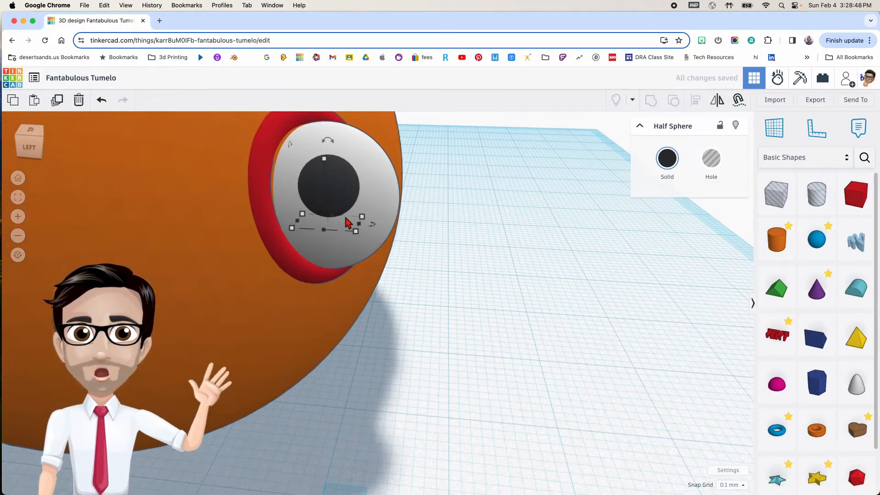
click(324, 160)
drag(326, 168, 332, 179)
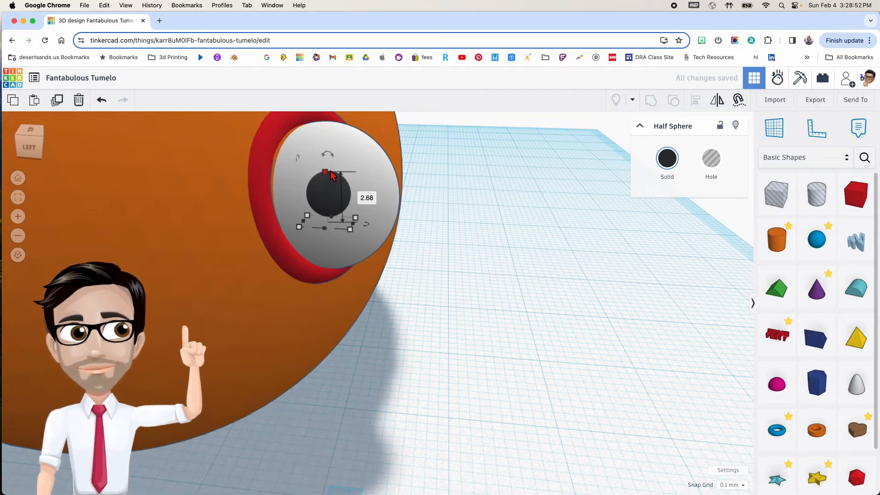
Step: Nudge the pupil sideways and adjust its height to center it on the white eyeball, then deselect it
key(Right)
key(Right)
key(Right)
key(Right)
key(Right)
key(Right)
key(Right)
mouse_move(365, 191)
right_down()
mouse_move(241, 202)
mouse_move(478, 191)
mouse_move(307, 199)
mouse_move(449, 202)
mouse_move(349, 195)
right_up()
scroll(362, 191, down, 3)
scroll(307, 198, down, 3)
mouse_move(326, 188)
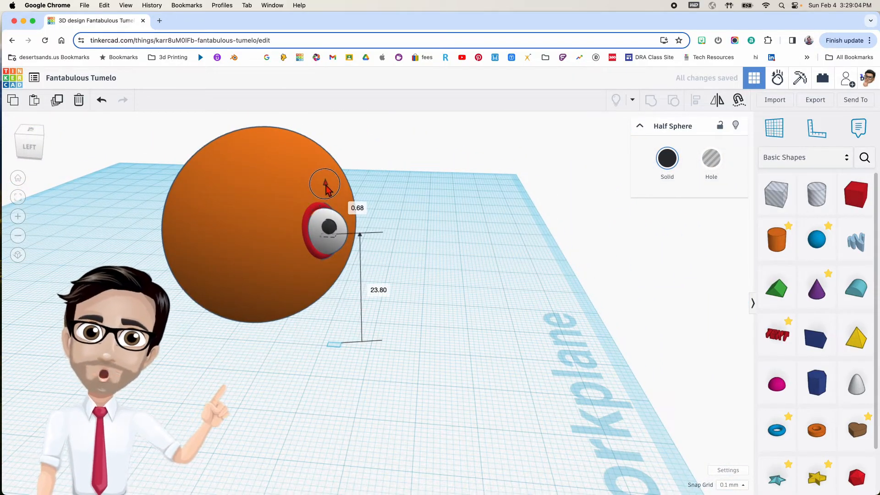
drag(326, 188, 326, 187)
click(425, 212)
mouse_move(424, 212)
right_down()
mouse_move(432, 206)
mouse_move(413, 193)
mouse_move(429, 201)
right_up()
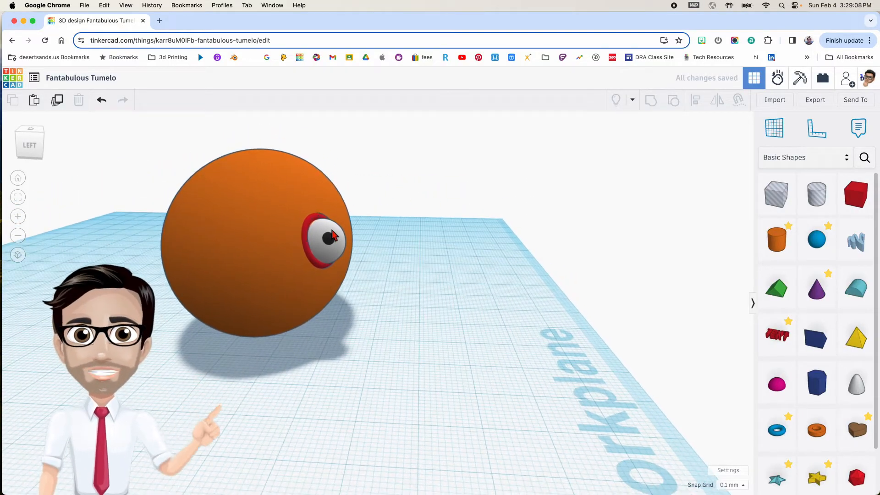
Step: Group the red torus, white sphere and black pupil into one eye and set its color to Multicolor
scroll(332, 235, up, 5)
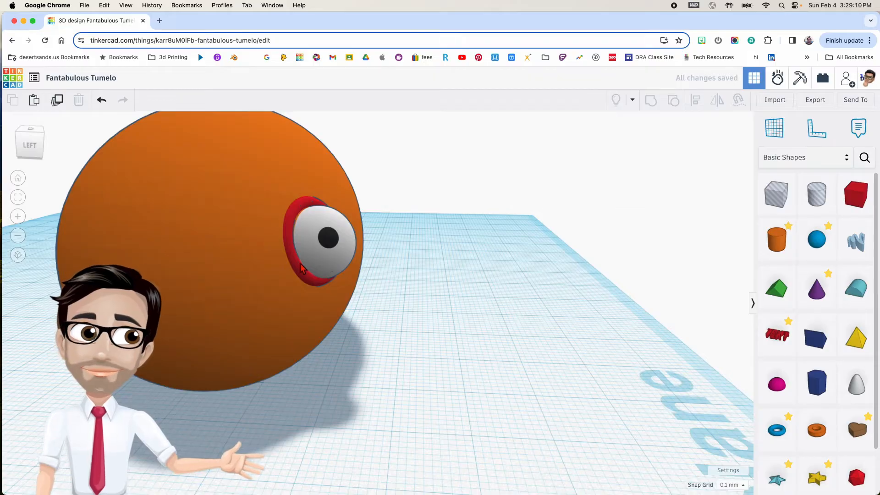
click(302, 268)
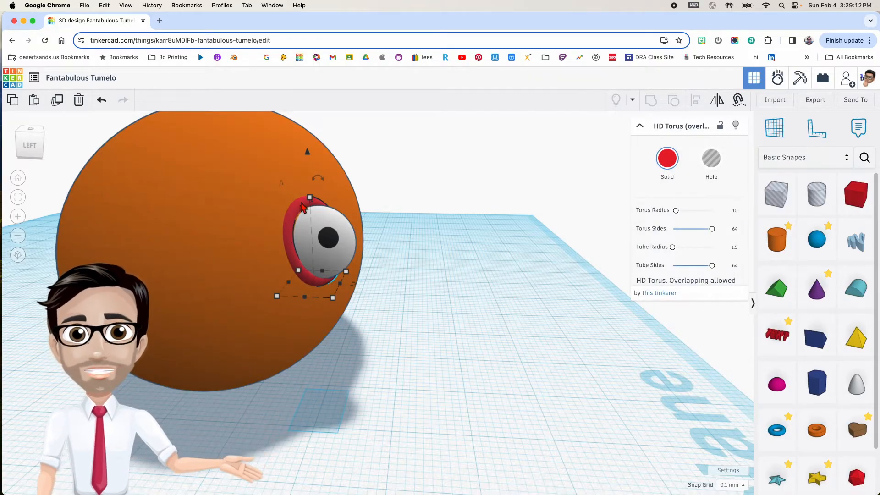
shift+click(308, 240)
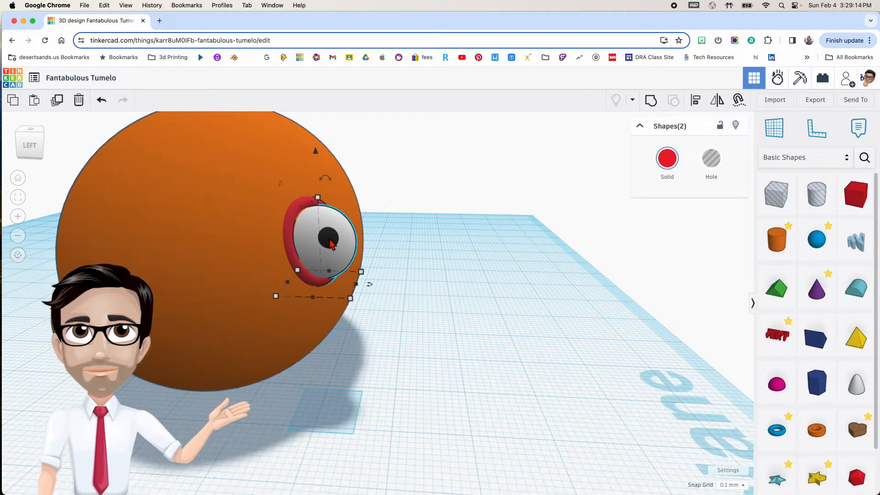
key(ctrl+g)
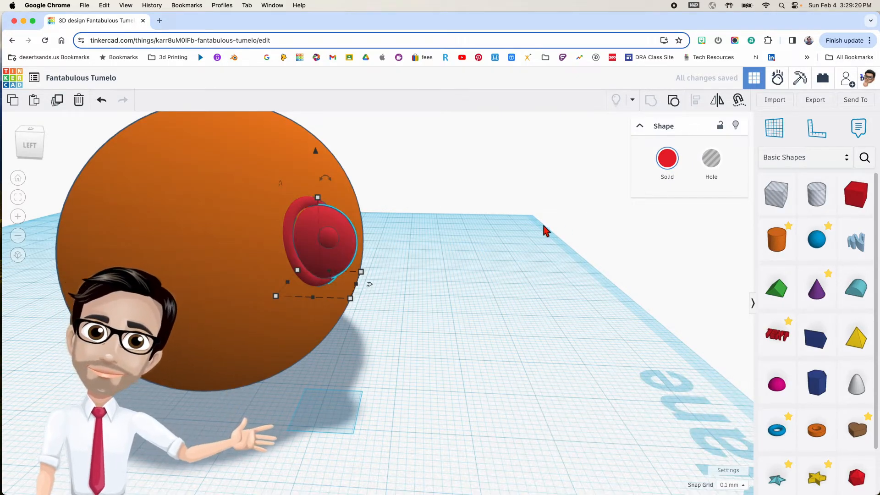
click(667, 158)
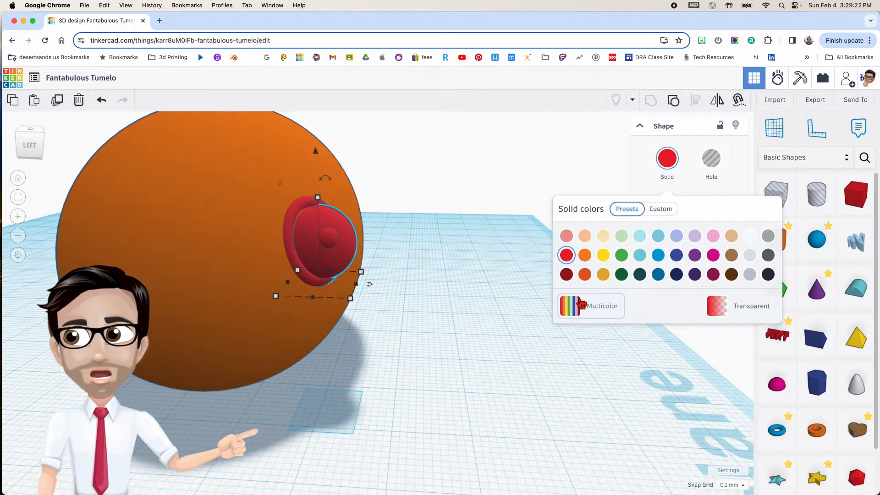
click(580, 304)
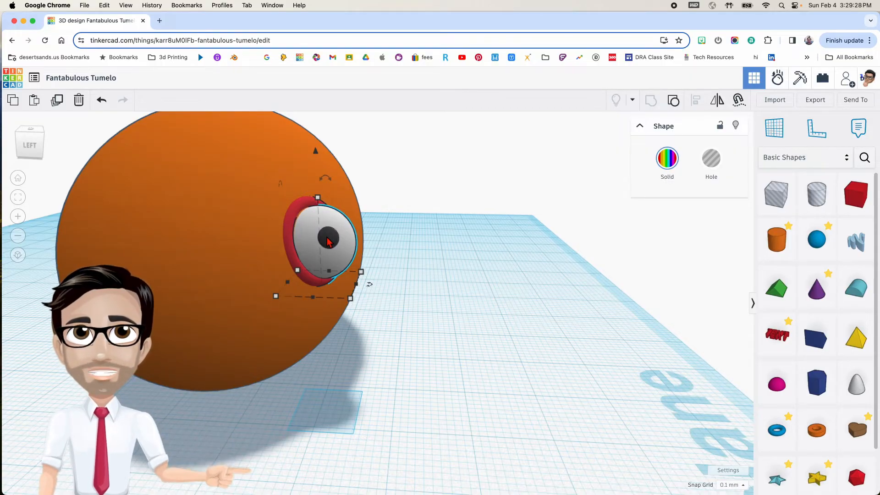
Step: Duplicate the finished eye and mirror the copy across the fish's width so it faces the opposite side
key(ctrl+d)
key(m)
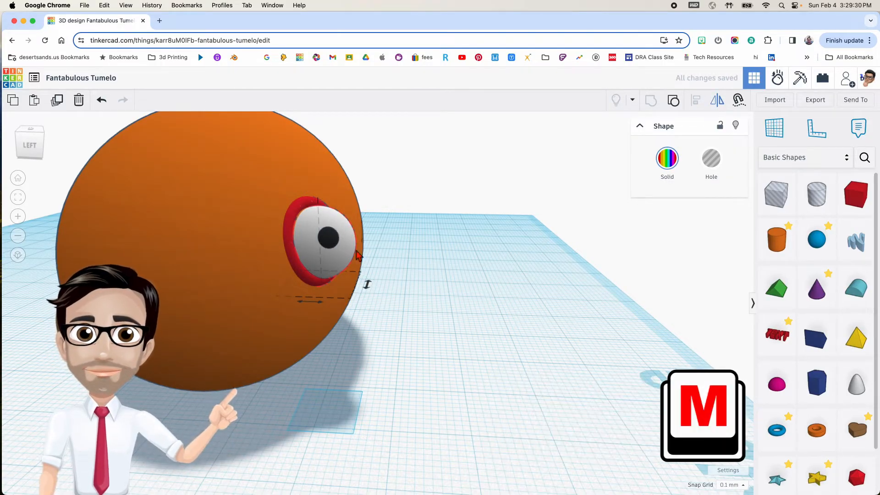
click(313, 304)
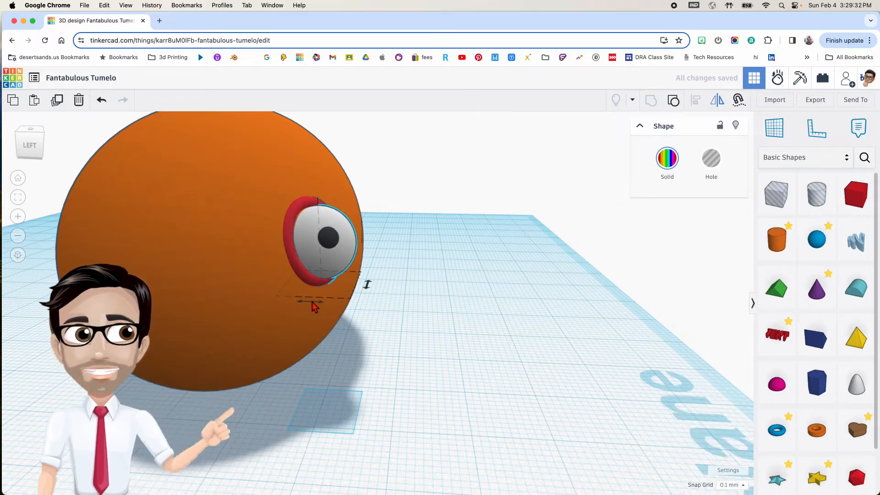
click(316, 303)
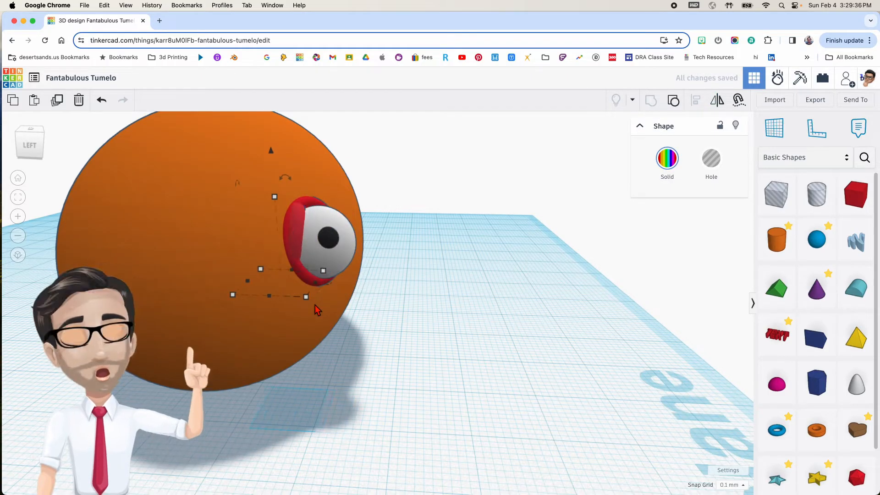
Step: Move the mirrored eye across the orange body and seat it against the opposite side, matching the first eye
key(shift+Left)
key(shift+Left)
key(shift+Left)
key(shift+Left)
key(shift+Left)
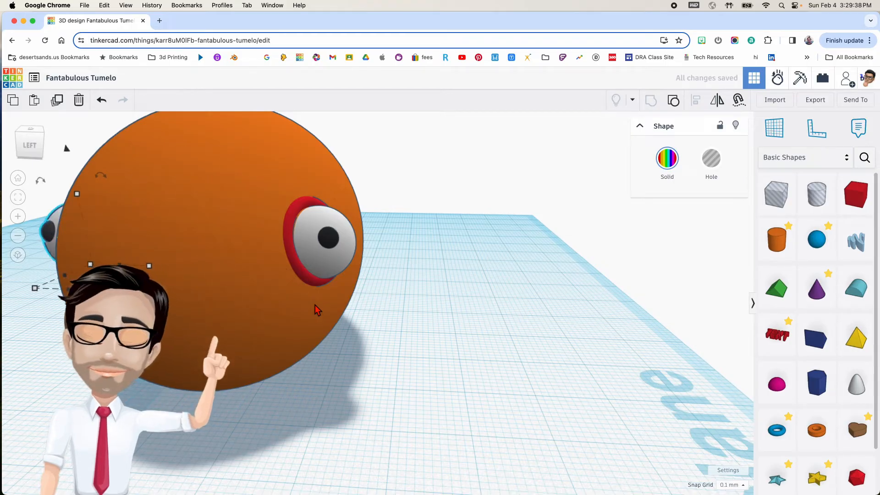
right_drag(186, 280, 353, 292)
key(shift+Left)
key(shift+Left)
key(shift+Left)
key(shift+Left)
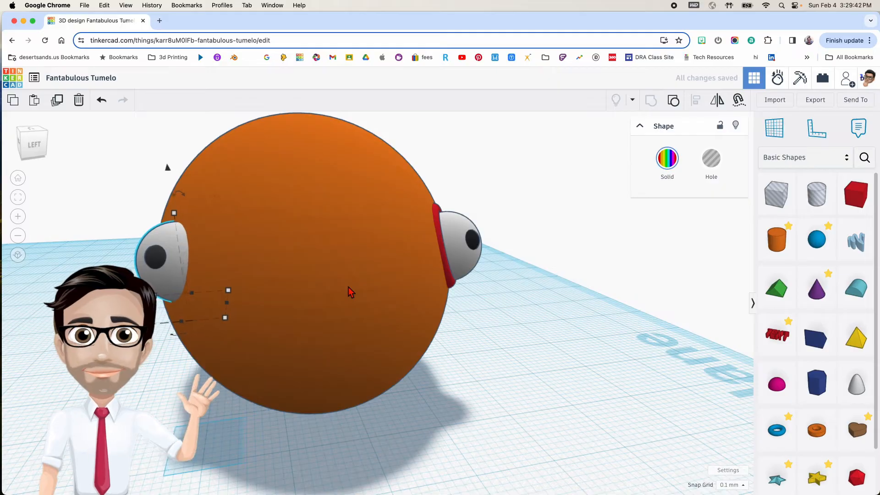
key(shift+Left)
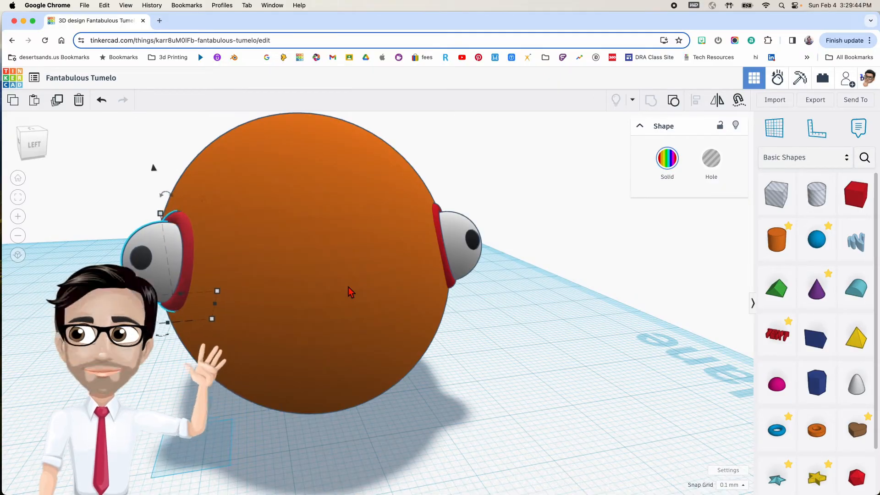
key(Right)
key(Right)
right_drag(348, 287, 322, 314)
scroll(337, 287, down, 1)
scroll(345, 293, down, 3)
scroll(320, 315, down, 1)
middle_drag(320, 315, 292, 326)
click(258, 358)
right_drag(259, 358, 256, 331)
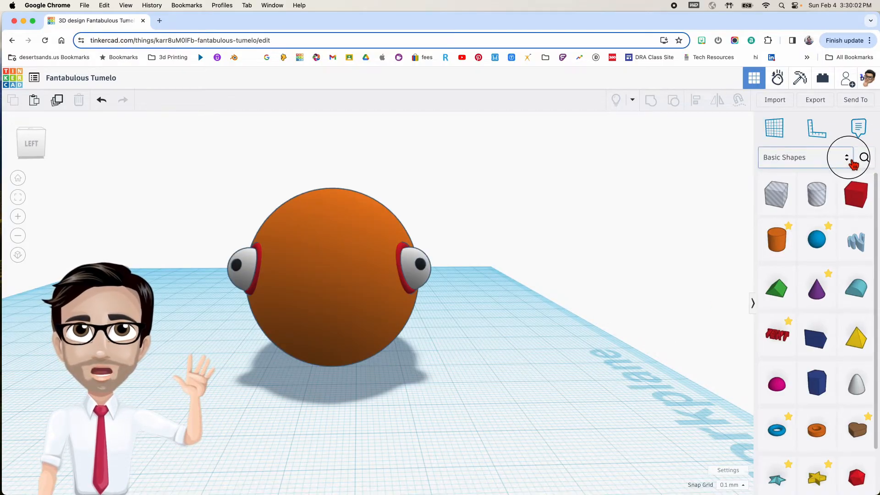
Step: Add an HD Torus from the Favorites shapes in front of the fish and colour it yellow
click(846, 158)
click(798, 170)
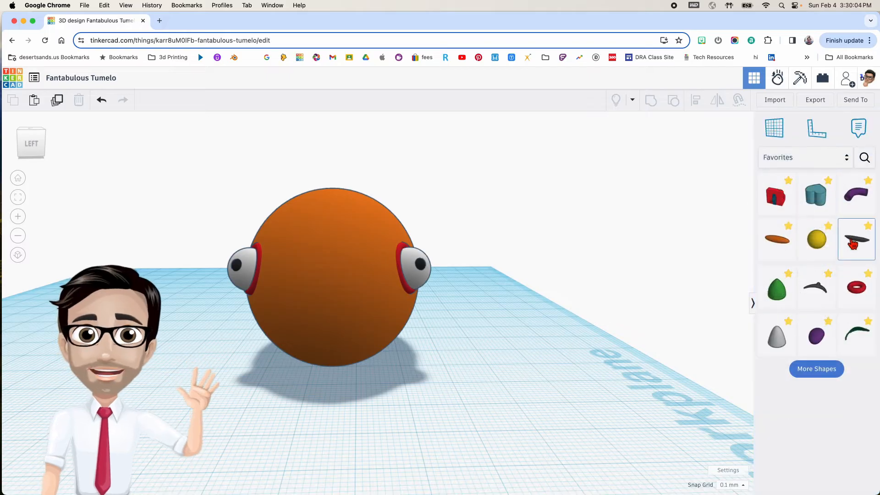
drag(856, 288, 414, 420)
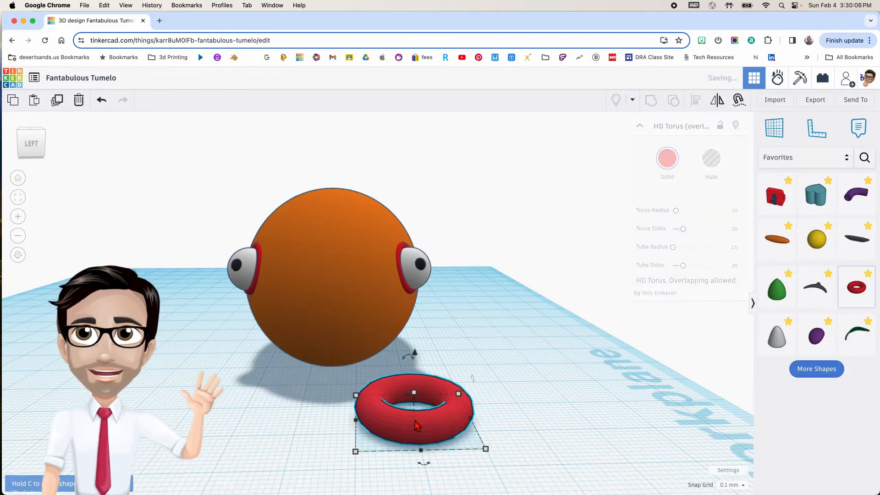
click(666, 159)
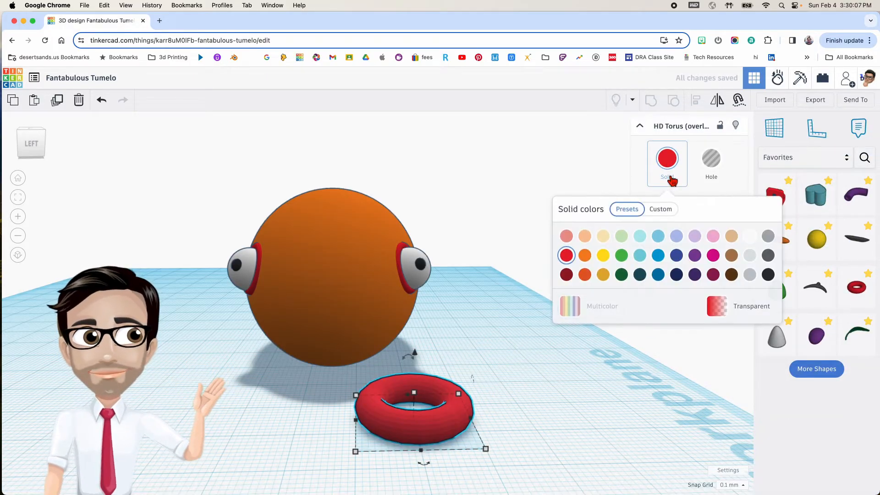
click(603, 255)
right_drag(519, 333, 488, 338)
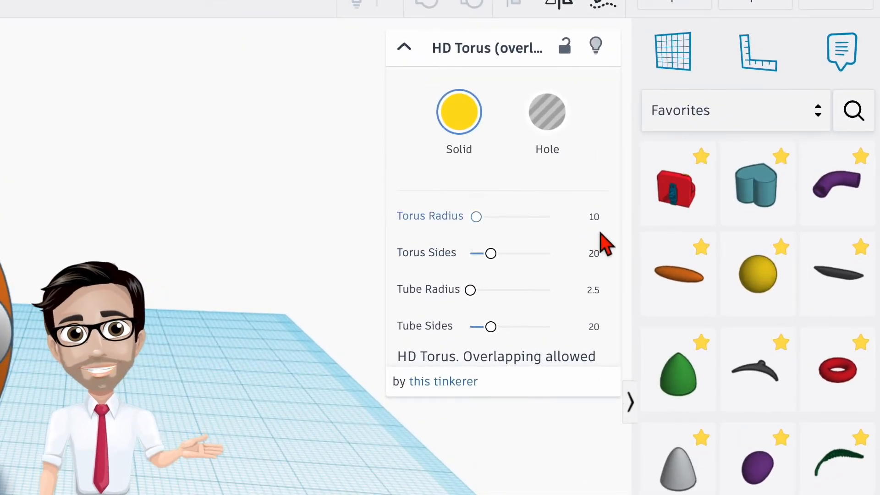
Step: Set the torus to 64 torus sides, tube radius 1 and 64 tube sides, then shift it in front of the face
click(598, 255)
key(Return)
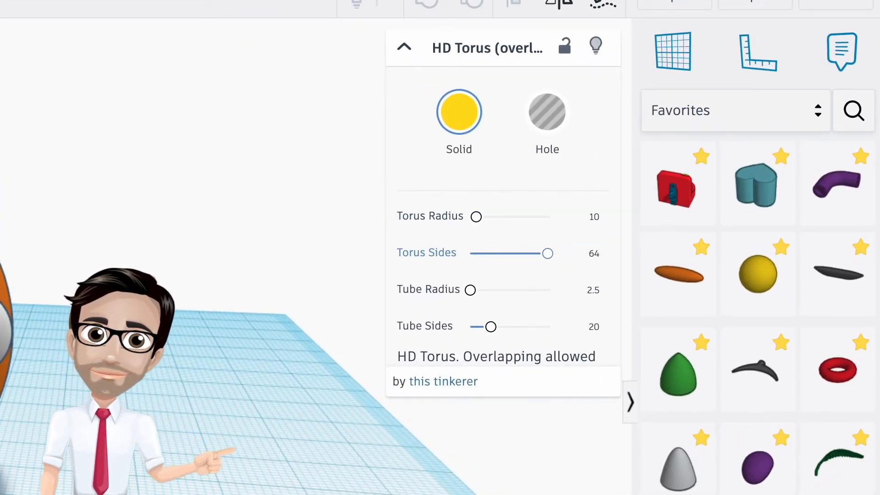
click(593, 292)
text(1)
key(Return)
click(598, 330)
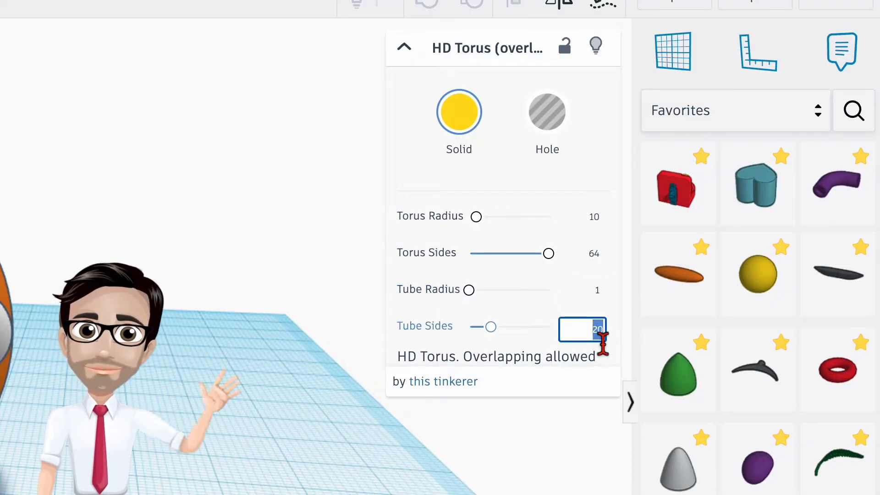
key(Return)
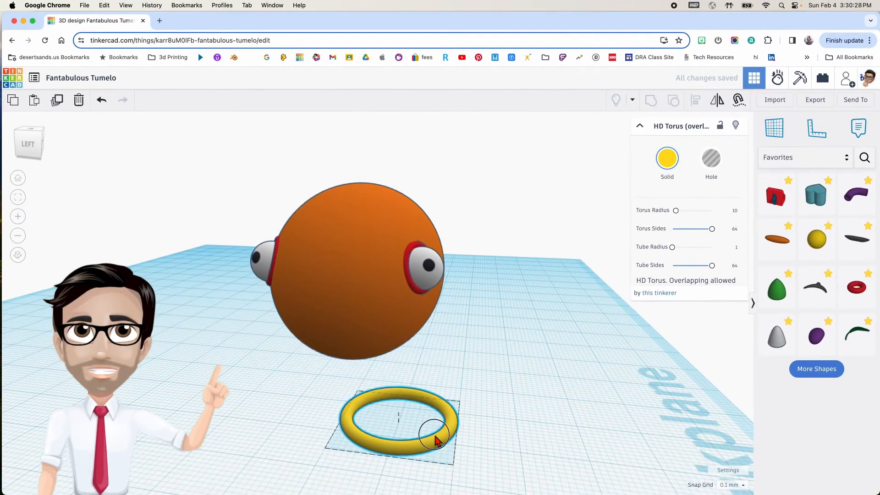
drag(376, 465, 339, 464)
right_drag(405, 419, 428, 418)
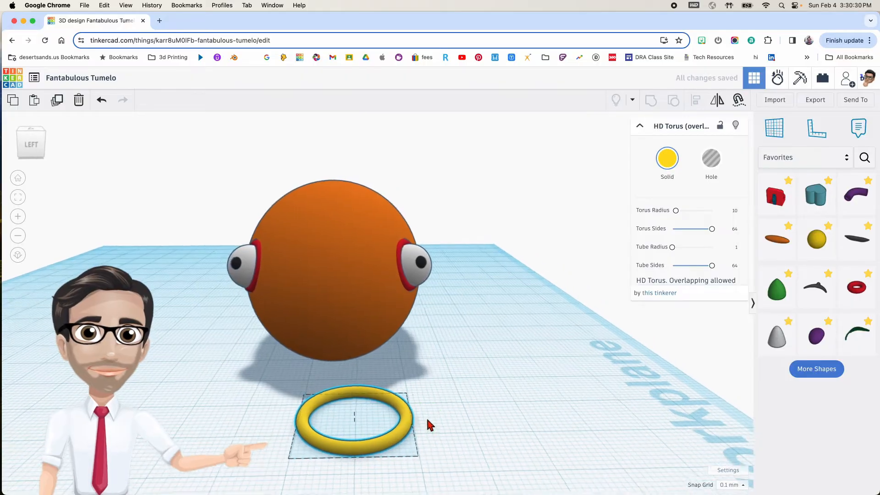
Step: Group all the fish's body and eye shapes into one object, leaving the yellow torus out
drag(216, 211, 462, 364)
click(463, 358)
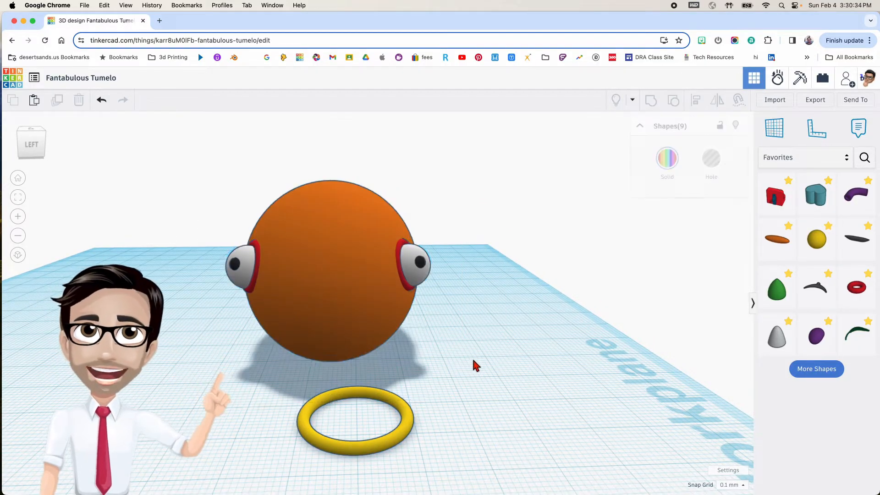
right_drag(472, 358, 489, 372)
drag(195, 182, 460, 284)
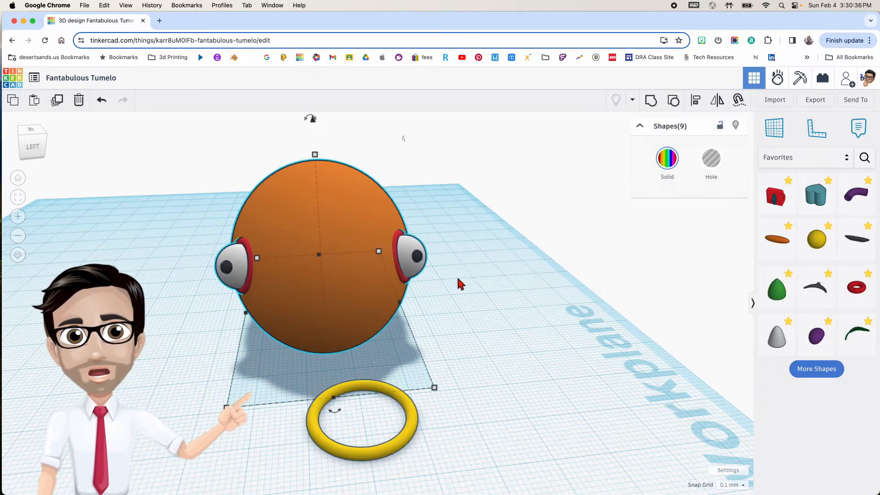
key(super+g)
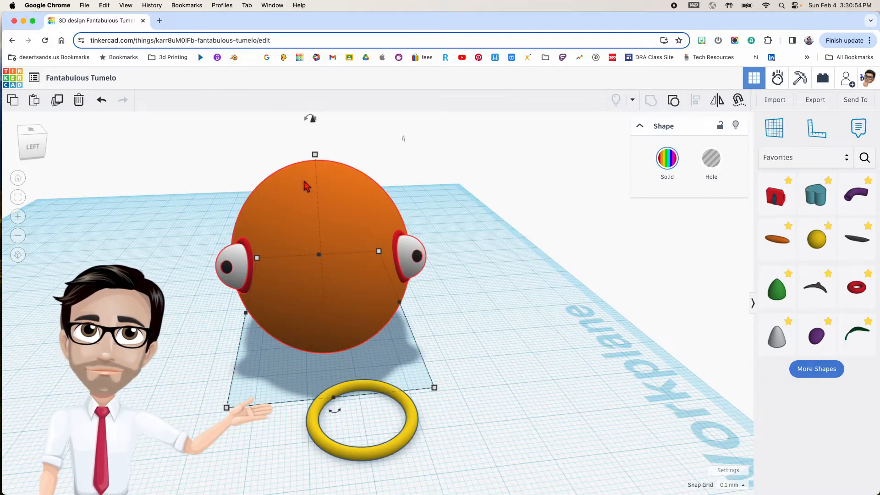
Step: Move the yellow torus closer to the fish's front and tilt it so its front edge sits higher
drag(409, 439, 359, 399)
right_drag(359, 399, 255, 380)
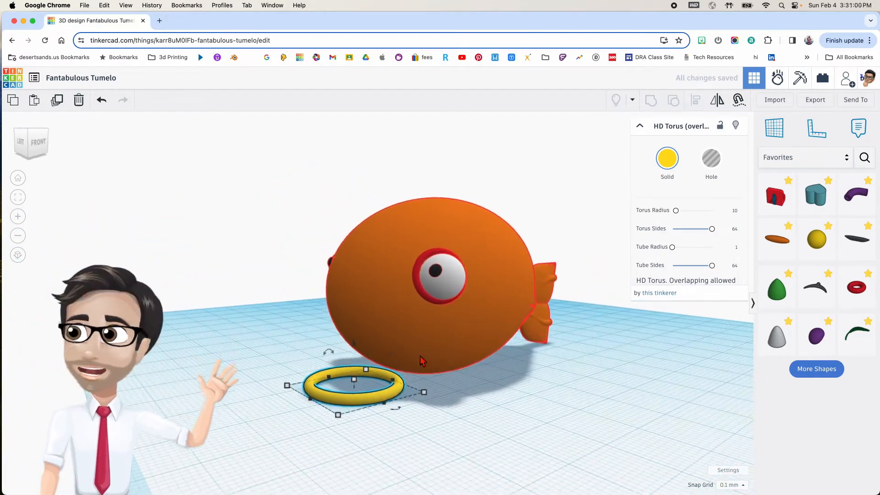
right_drag(418, 331, 341, 353)
drag(358, 350, 369, 346)
right_drag(346, 356, 419, 365)
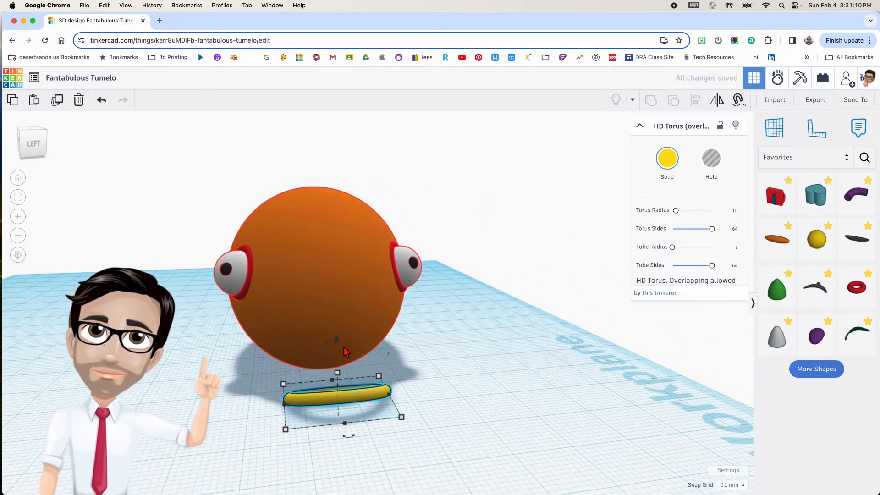
Step: Raise the tilted torus to mouth height on the body and centre-align it with the fish across its width
drag(338, 343, 334, 260)
right_drag(355, 317, 343, 323)
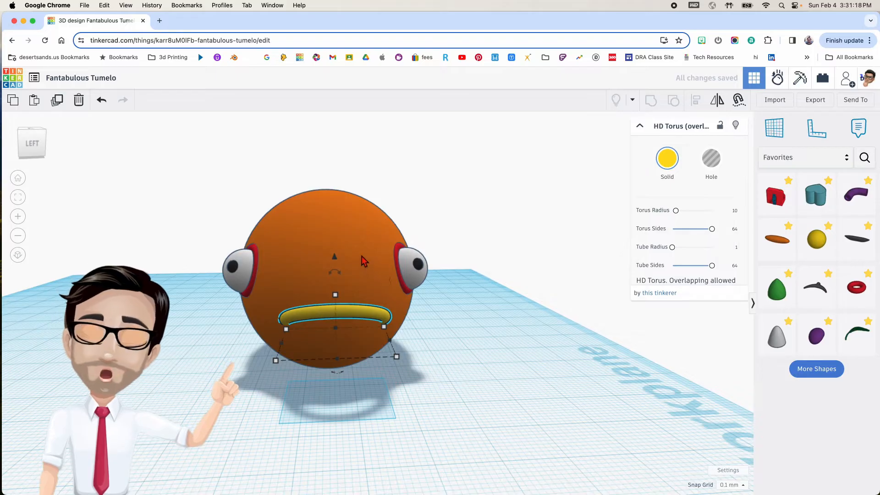
drag(224, 181, 459, 351)
key(l)
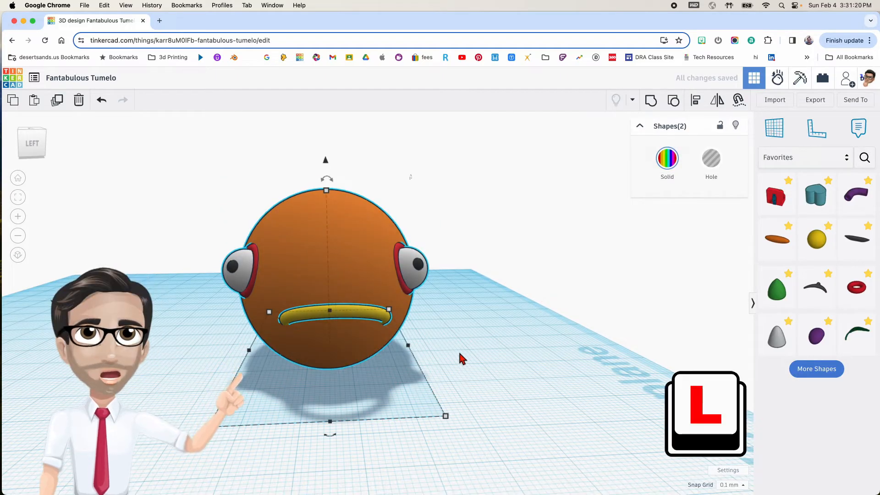
click(330, 428)
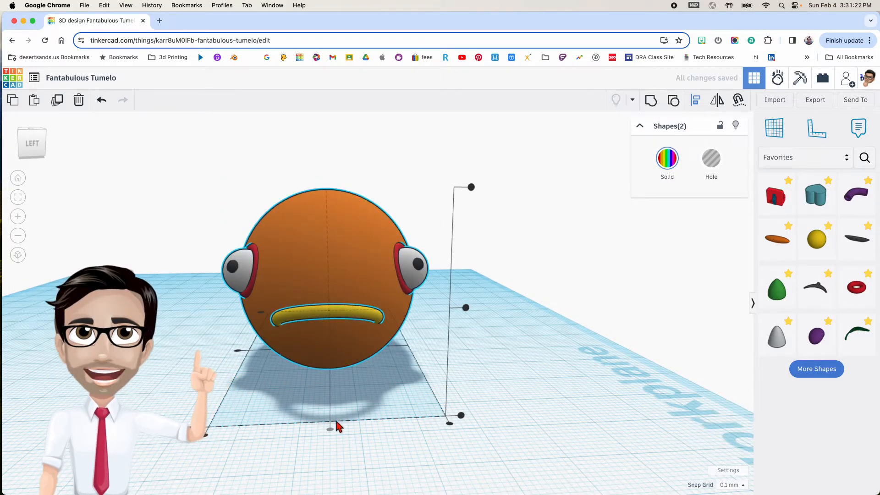
click(352, 410)
right_drag(334, 391, 355, 387)
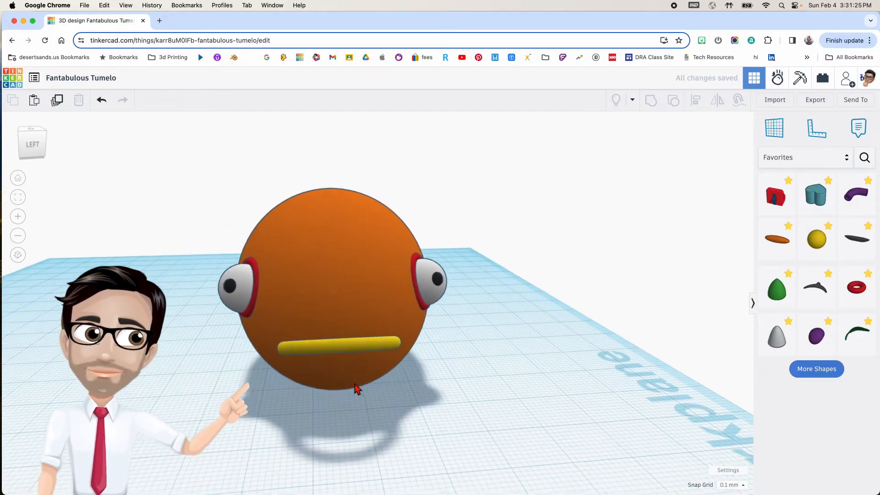
Step: Nudge the yellow torus back into the body until only its front arc protrudes as the upper lip
click(346, 357)
right_drag(346, 358, 392, 323)
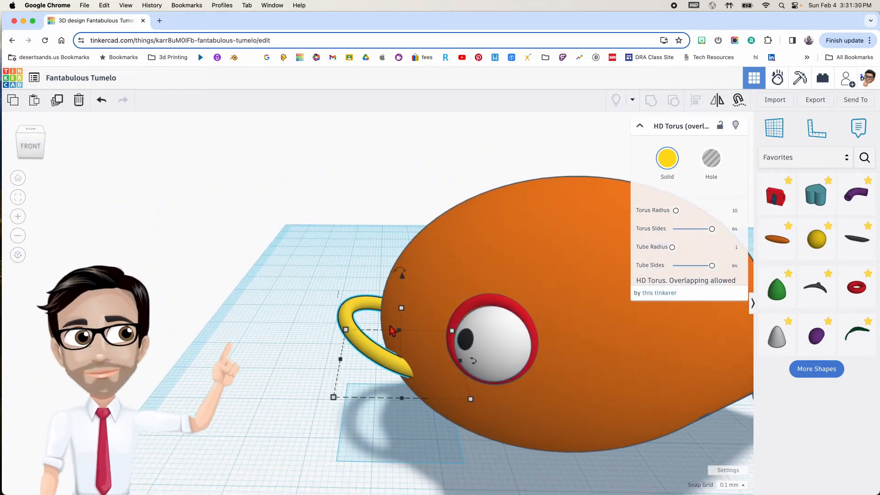
key(Right)
key(Right)
key(Right)
key(Right)
key(Right)
key(Right)
key(Right)
key(Right)
key(Right)
key(Right)
key(Right)
key(Right)
key(Right)
key(Right)
key(Right)
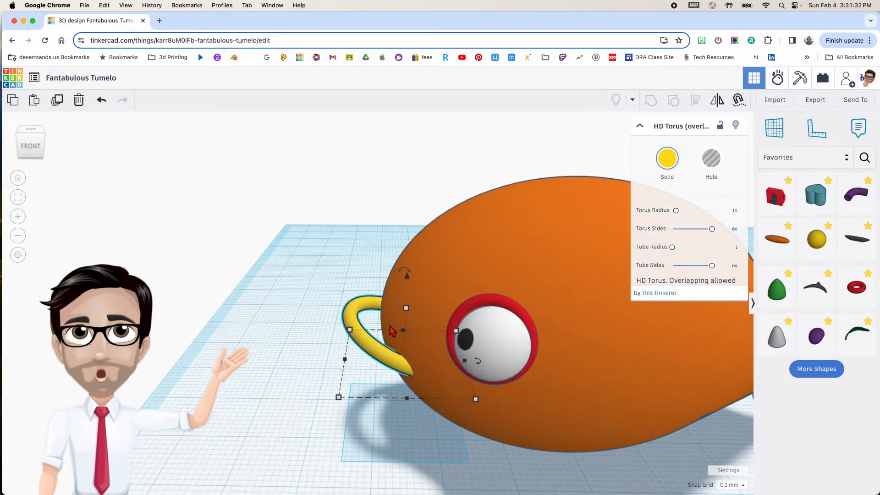
key(Right)
key(Right)
key(Right)
key(Right)
key(Right)
key(Right)
key(Right)
key(Right)
key(Right)
key(Right)
key(Right)
key(Right)
key(Right)
key(Right)
key(Right)
key(Right)
key(Right)
key(Right)
key(Right)
key(Right)
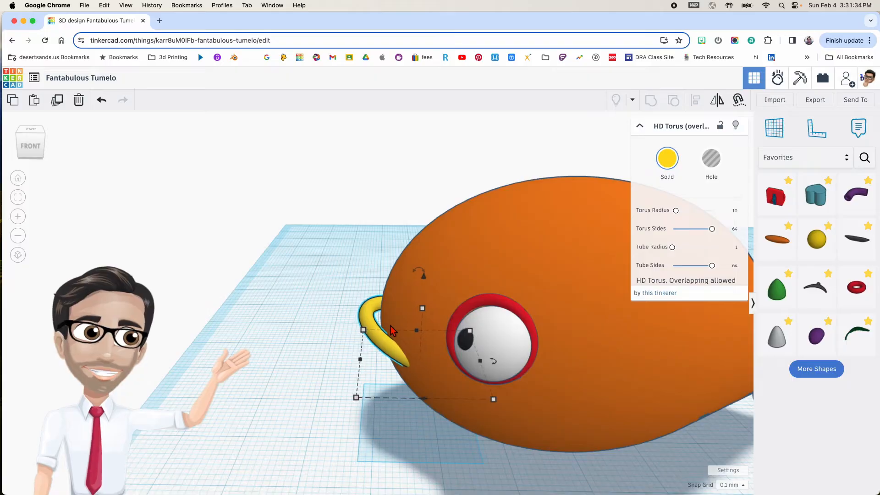
key(Right)
key(Right)
key(Right)
key(Right)
key(Right)
key(Right)
key(Right)
key(Right)
key(Right)
key(Right)
Step: Duplicate the upper lip torus and rotate the copy to a flatter tilt to form the lower lip
mouse_move(391, 326)
right_down()
mouse_move(349, 354)
mouse_move(477, 338)
mouse_move(335, 346)
mouse_move(380, 339)
right_up()
key(ctrl+d)
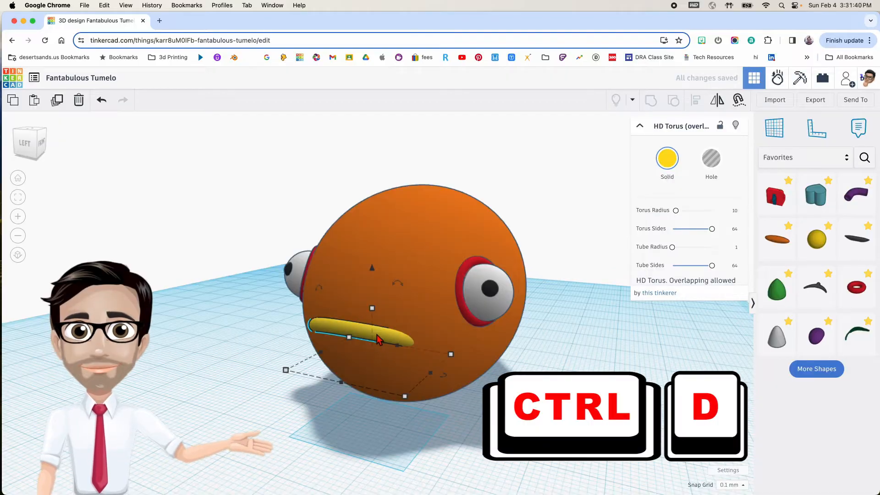
right_drag(377, 335, 245, 338)
mouse_move(396, 277)
mouse_down()
mouse_move(375, 267)
mouse_move(383, 271)
mouse_up()
right_drag(370, 294, 490, 331)
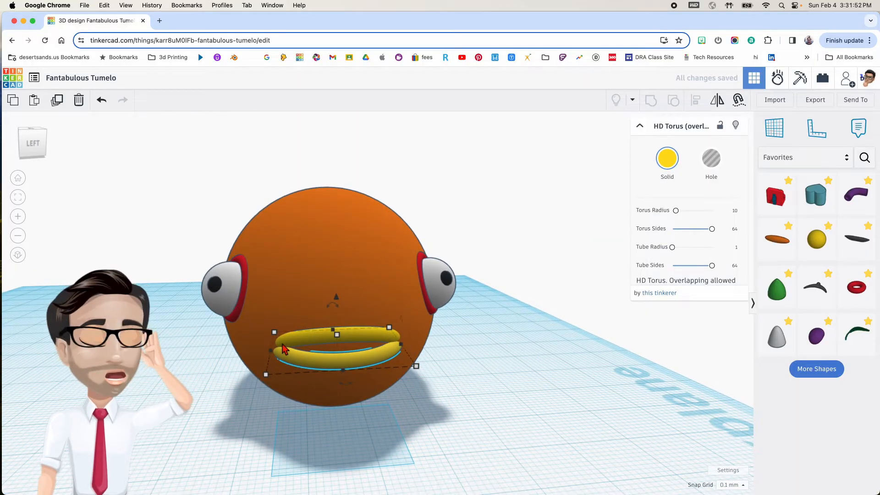
Step: Try to adjust the lower lip torus's tilt by about 2 degrees
scroll(281, 349, up, 5)
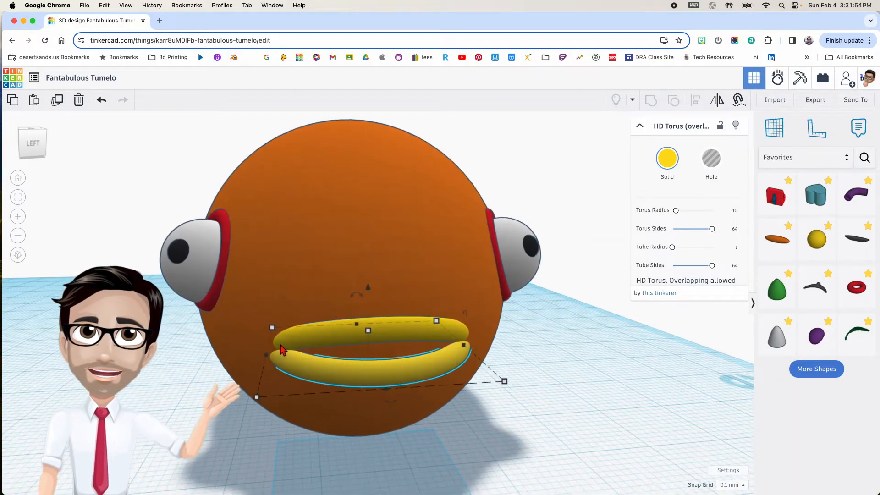
mouse_move(394, 358)
right_down()
mouse_move(353, 348)
mouse_move(381, 352)
right_up()
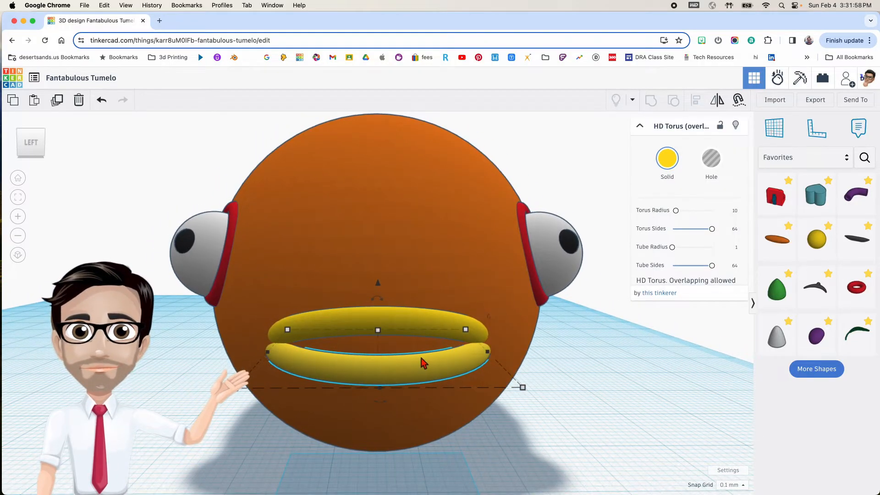
mouse_move(388, 362)
right_down()
mouse_move(358, 356)
mouse_move(364, 391)
mouse_move(406, 361)
mouse_move(375, 236)
mouse_move(383, 377)
right_up()
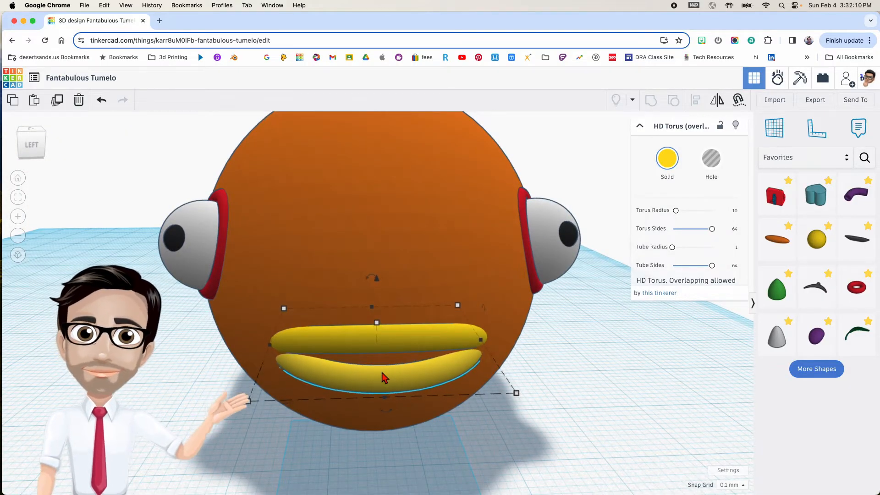
right_drag(384, 377, 302, 347)
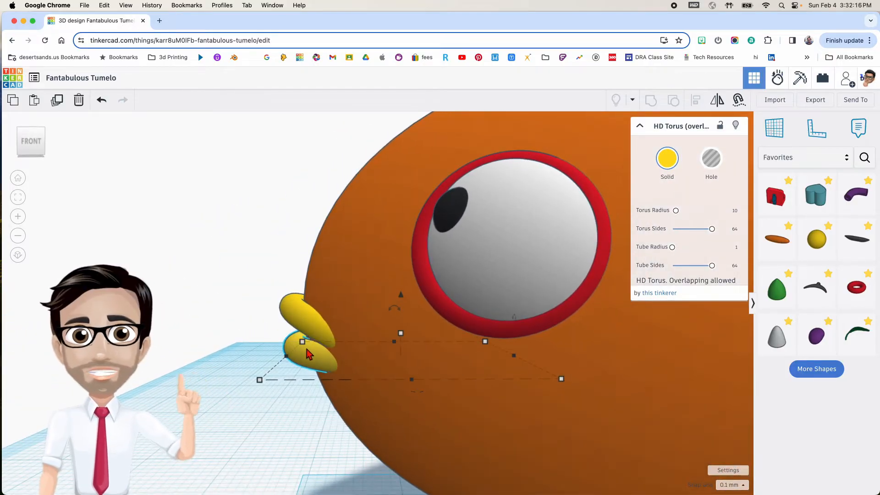
drag(394, 308, 402, 272)
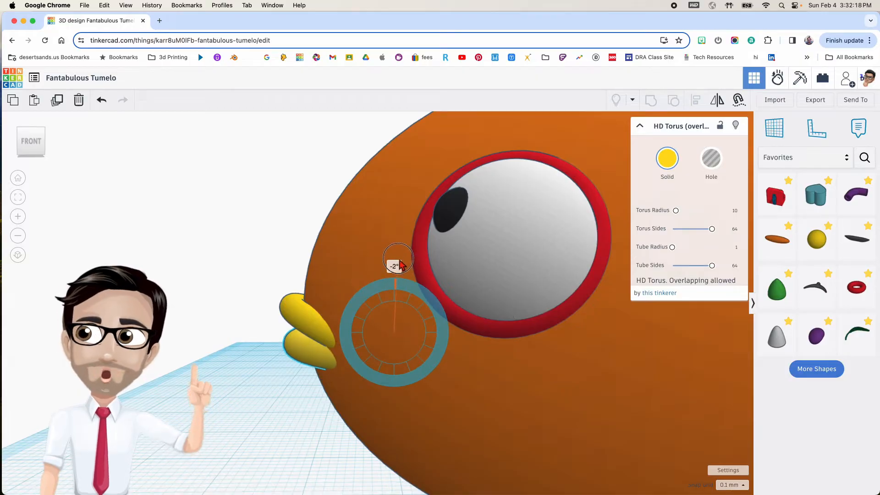
drag(397, 262, 398, 263)
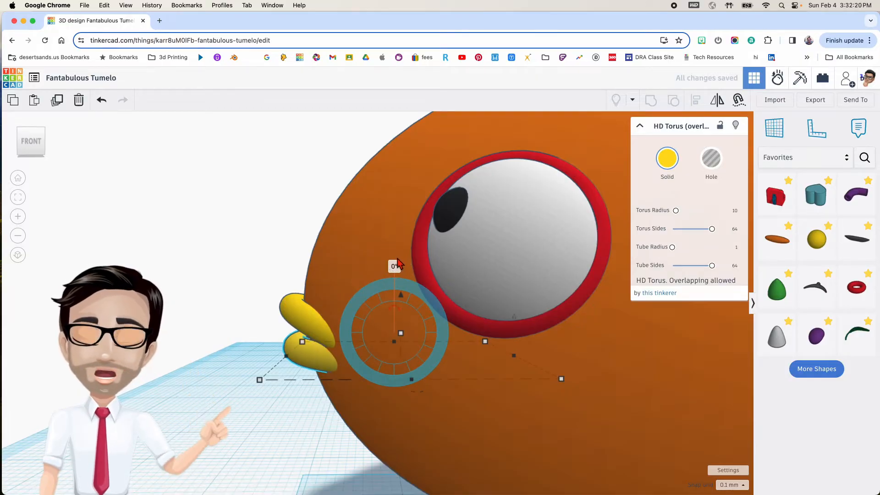
Step: Raise the lower lip torus by about 0.7 mm toward the upper lip
drag(402, 295, 402, 290)
right_drag(401, 290, 454, 316)
right_drag(324, 338, 463, 359)
mouse_move(251, 334)
right_down()
mouse_move(316, 348)
mouse_move(383, 324)
mouse_move(334, 344)
mouse_move(215, 342)
mouse_move(324, 338)
mouse_move(291, 363)
mouse_move(266, 336)
right_up()
drag(376, 303, 371, 246)
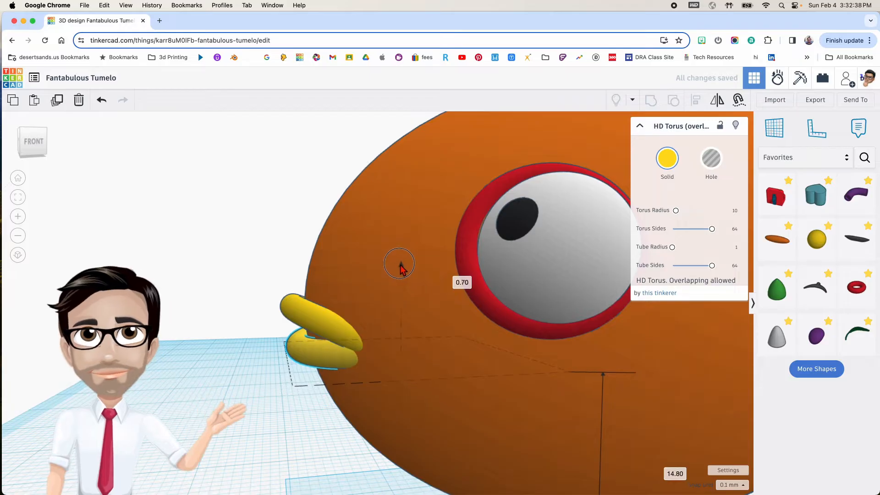
Step: Select both lip tori and lower them together by about 1.3 mm on the fish's face, then deselect them
right_drag(348, 290, 460, 334)
scroll(460, 334, down, 2)
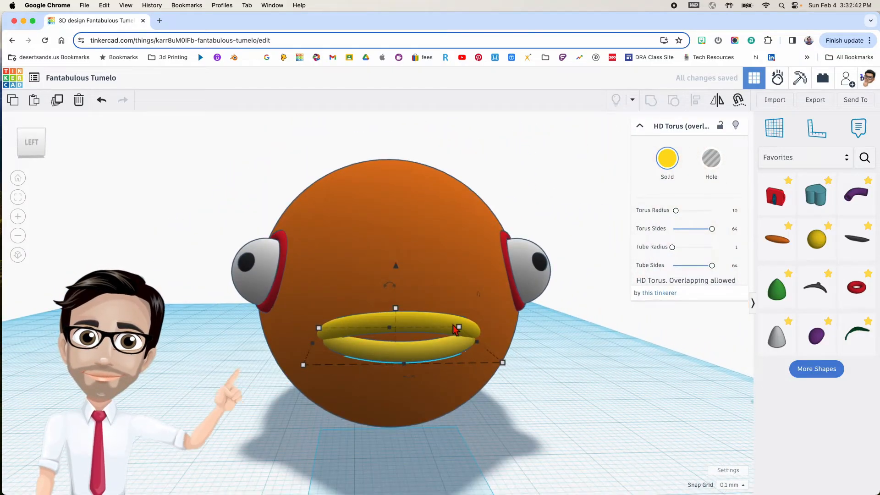
shift+click(417, 326)
drag(388, 257, 389, 268)
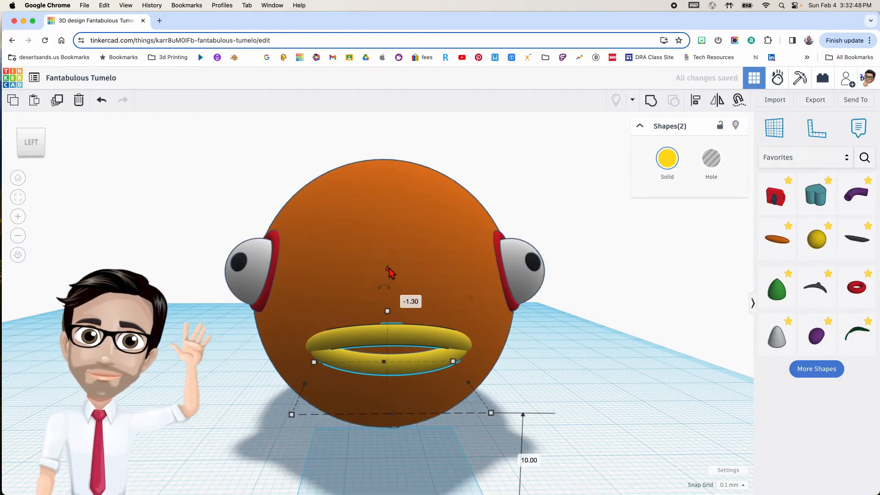
right_drag(397, 275, 354, 280)
click(351, 277)
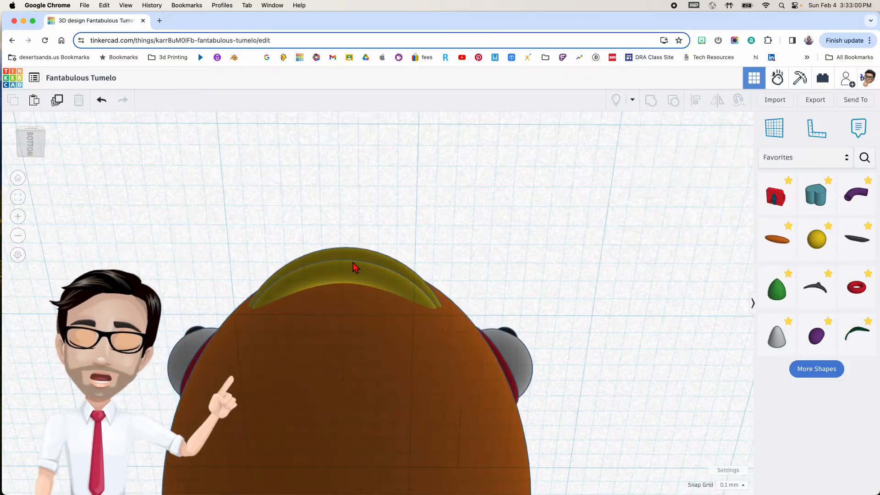
Step: Place an Extrusion shape from the Shape Generators library on the workplane beside the fish
right_drag(348, 272, 374, 368)
right_drag(486, 395, 507, 366)
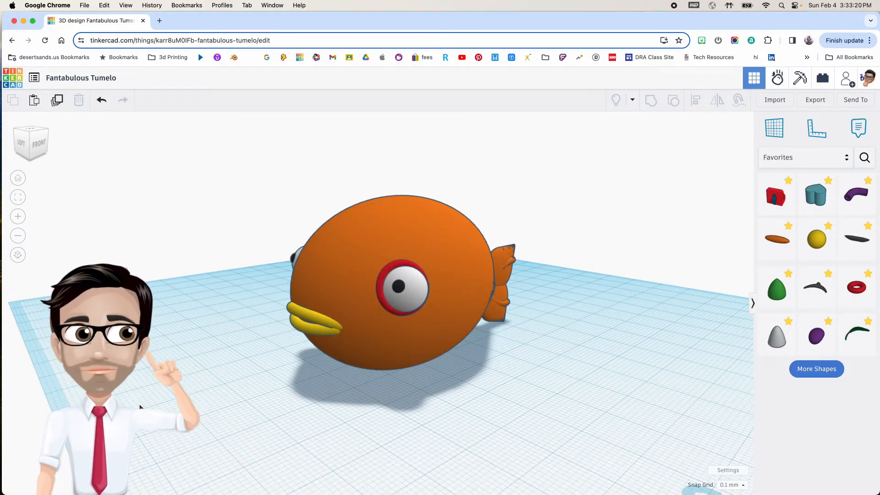
middle_drag(458, 377, 443, 369)
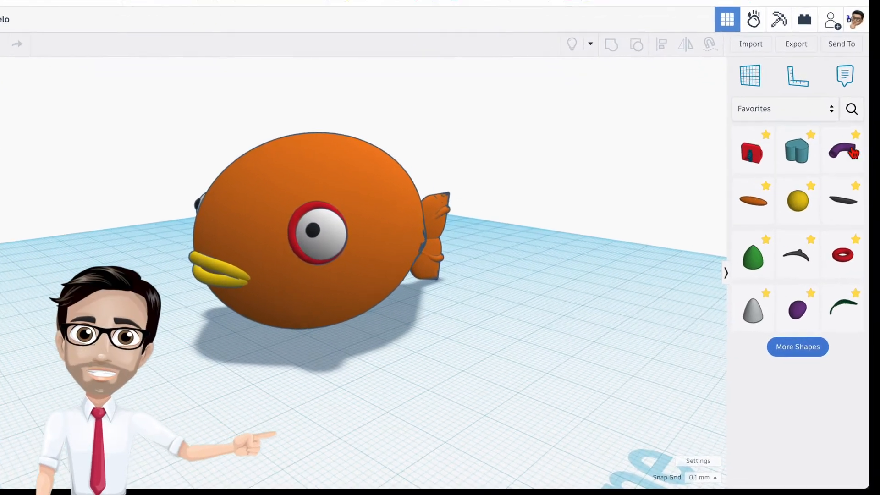
click(837, 57)
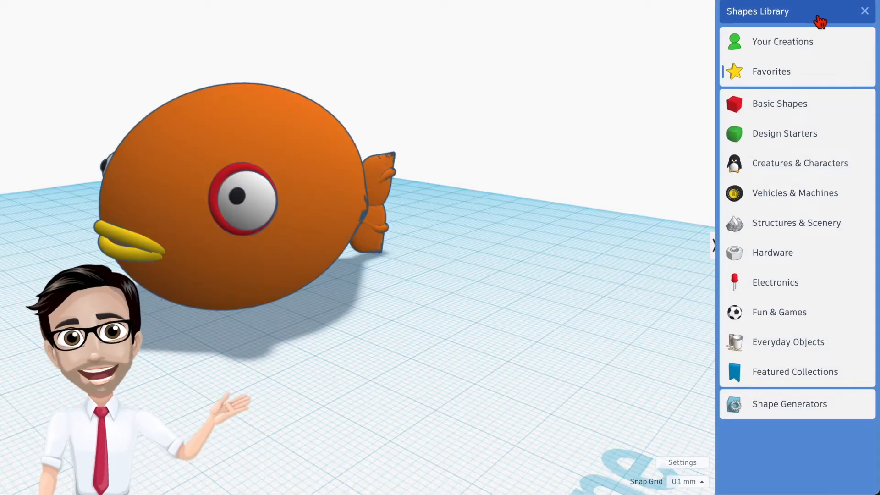
click(818, 404)
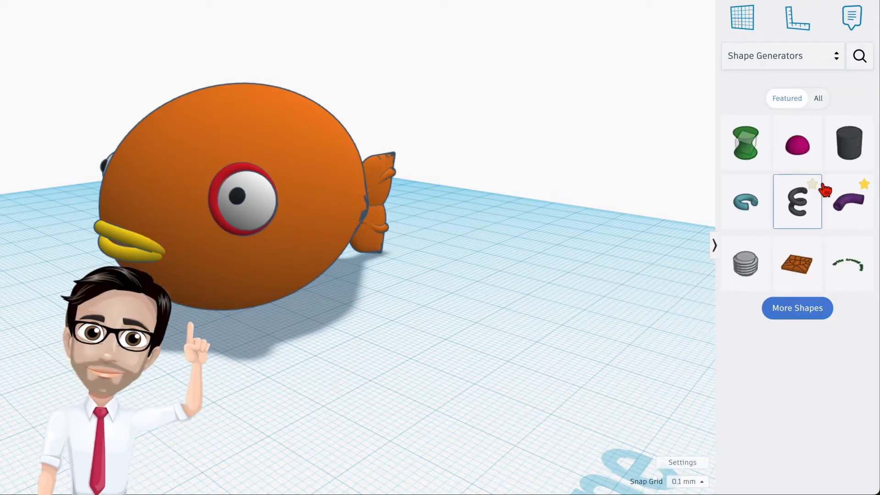
drag(834, 165, 403, 361)
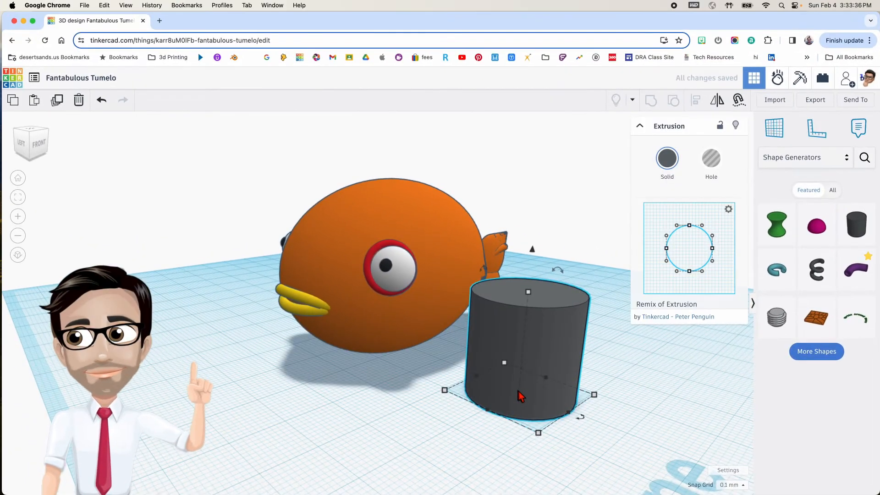
Step: Reshape the extrusion's circular profile into a crescent by moving its lowest point up to the centre
middle_drag(535, 379, 500, 389)
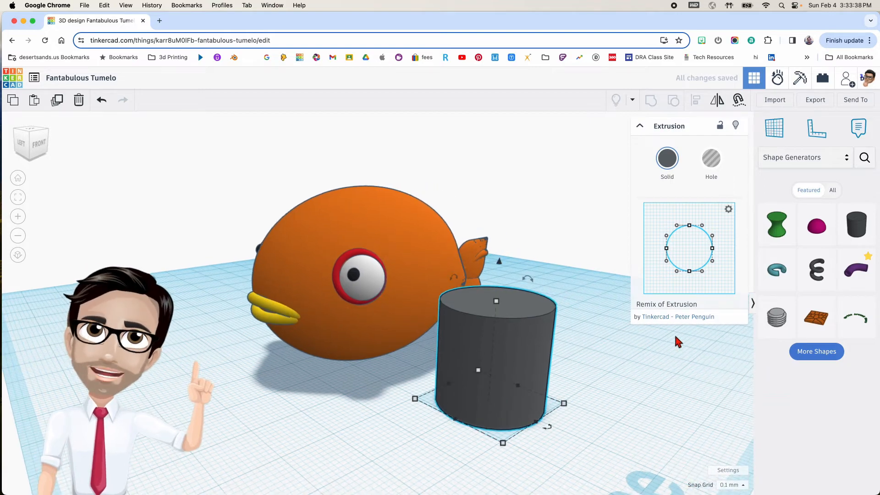
drag(691, 273, 690, 248)
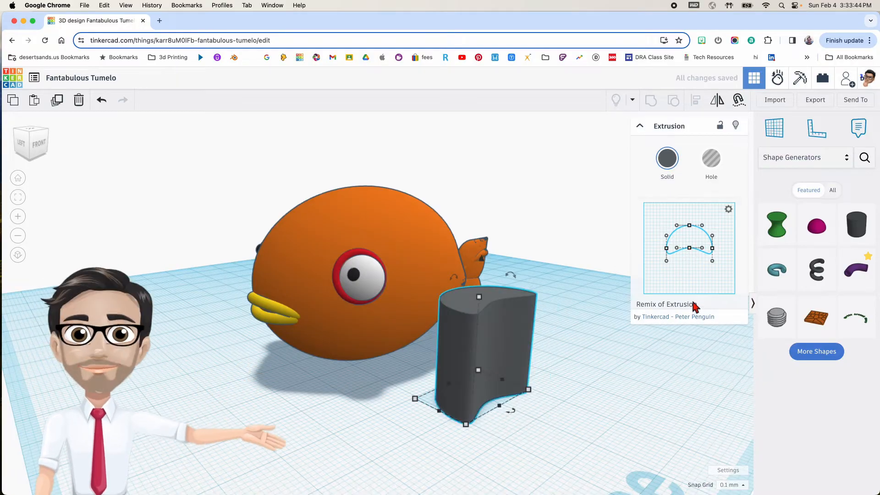
right_drag(538, 331, 555, 339)
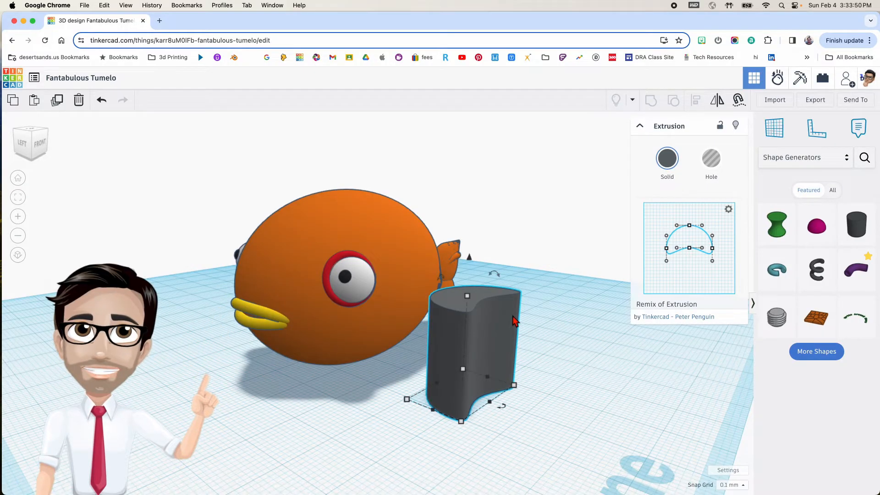
Step: Rotate the crescent extrusion 90 degrees so it lies on its side with the concave face down
middle_drag(512, 314, 487, 330)
drag(472, 293, 504, 364)
right_drag(504, 363, 559, 359)
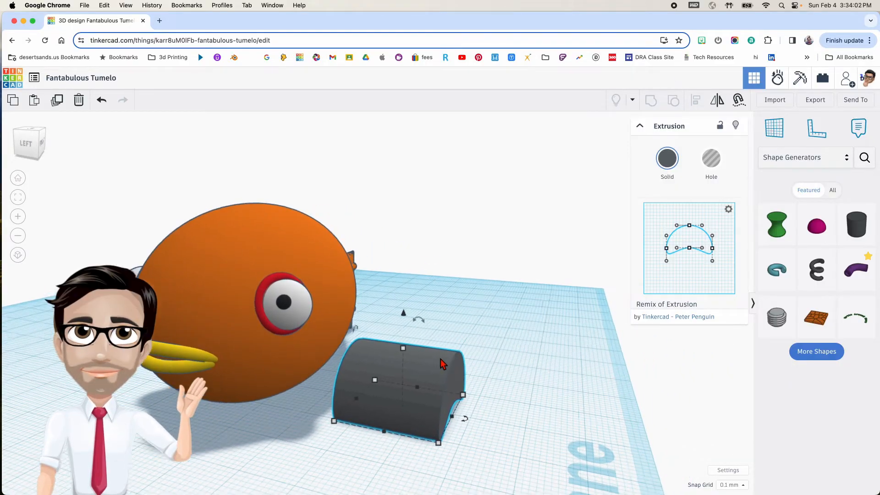
right_drag(444, 361, 466, 361)
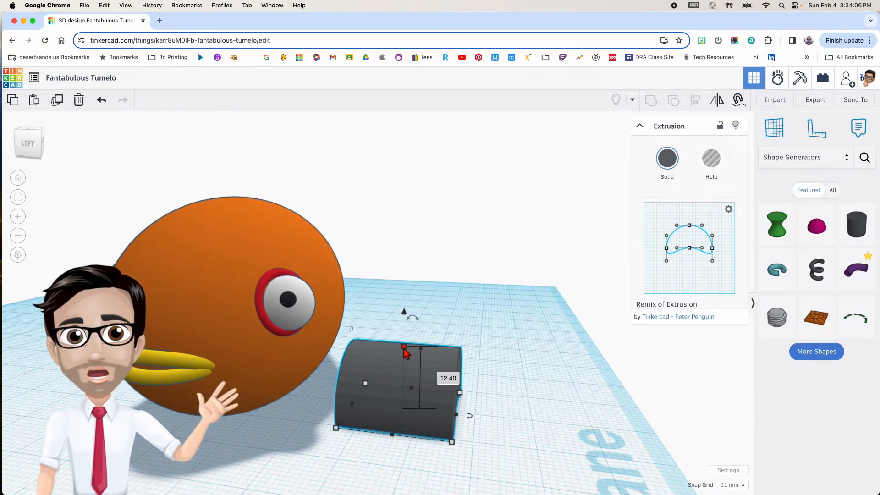
Step: Set the extrusion's height to 13 mm, its length to 11 mm and its width to 13.67 mm
click(448, 379)
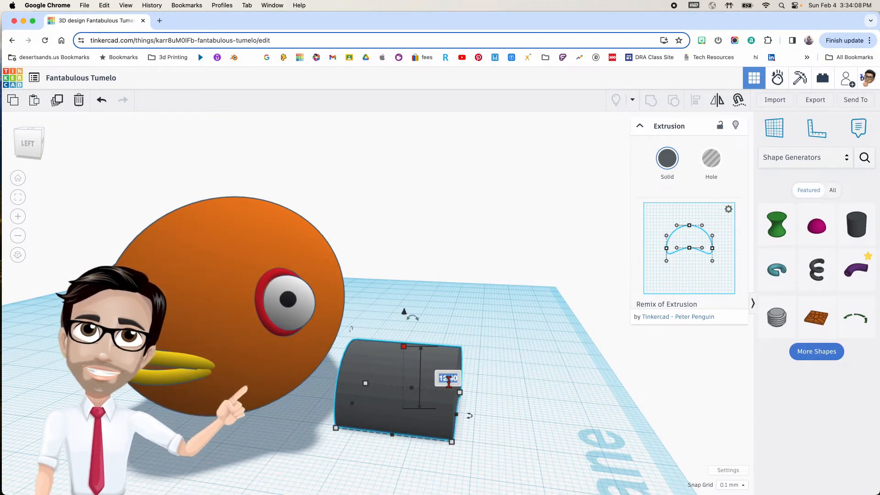
key(Return)
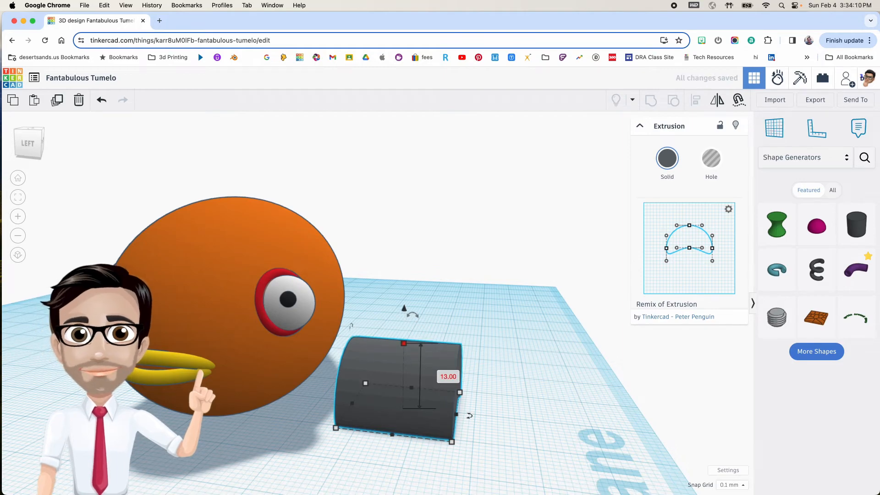
click(382, 460)
text(11)
key(Return)
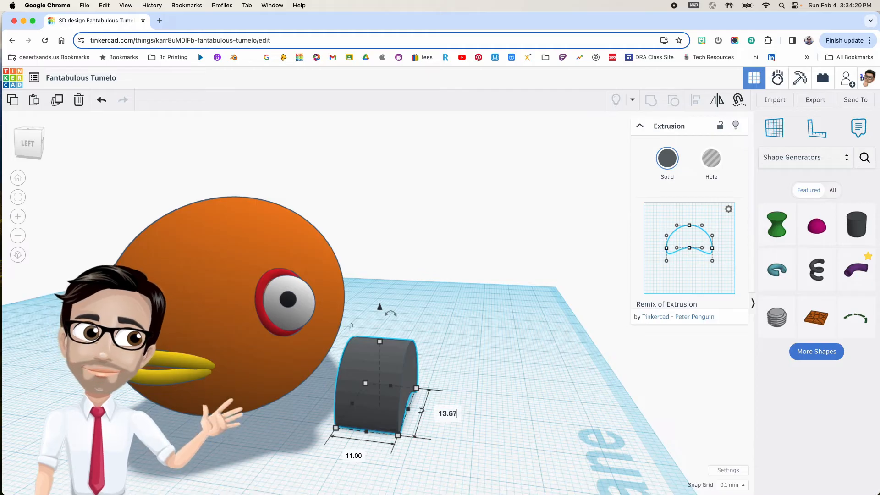
text(13.67)
key(Return)
Step: Tilt the resized extrusion roughly 45 degrees so it stands on one edge
right_drag(422, 403, 393, 394)
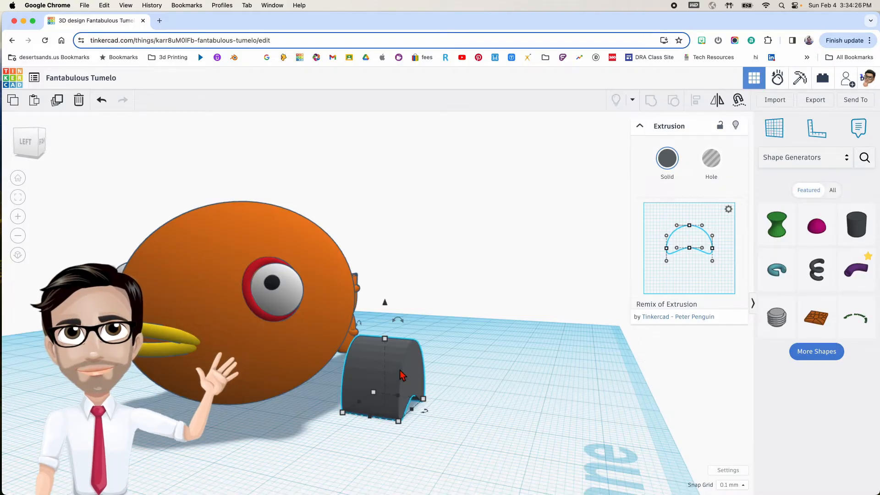
right_drag(400, 375, 426, 372)
drag(392, 319, 423, 369)
scroll(423, 369, up, 3)
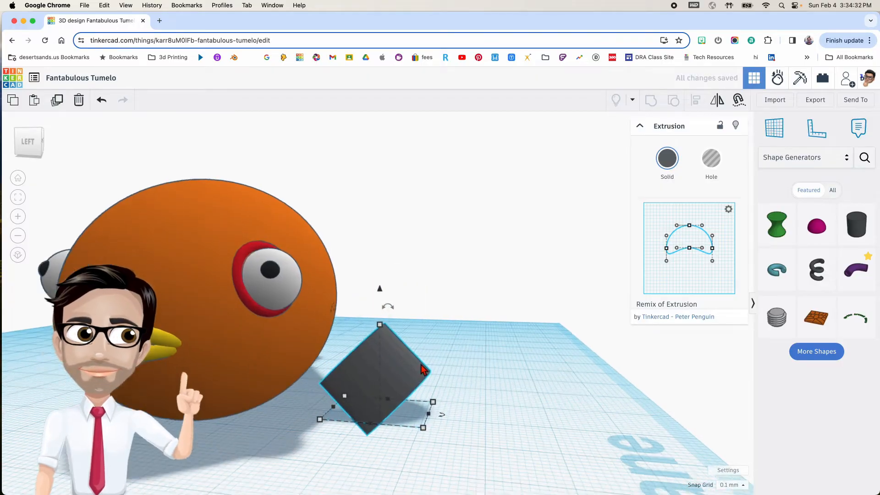
Step: Move the tilted extrusion about 12 mm across the workplane, clear of the fish, and deselect it
right_drag(419, 368, 380, 369)
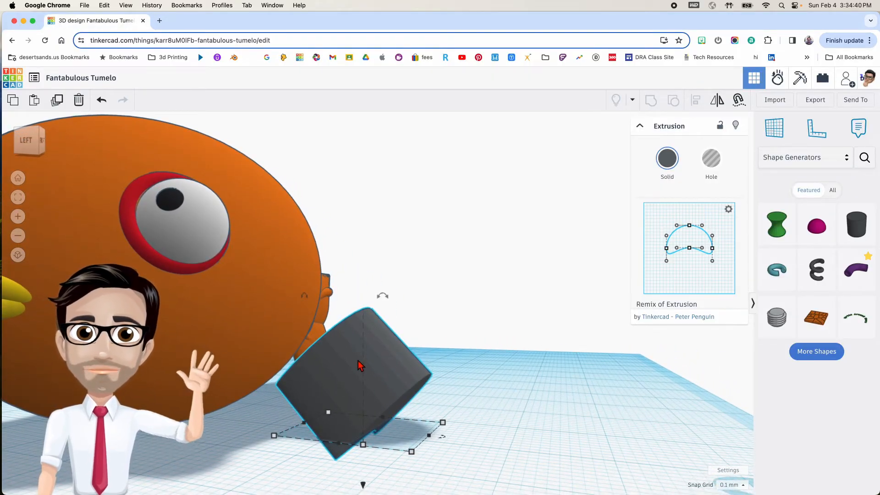
drag(360, 365, 502, 389)
middle_drag(502, 389, 396, 351)
scroll(398, 365, down, 3)
right_drag(400, 366, 404, 385)
drag(401, 345, 406, 349)
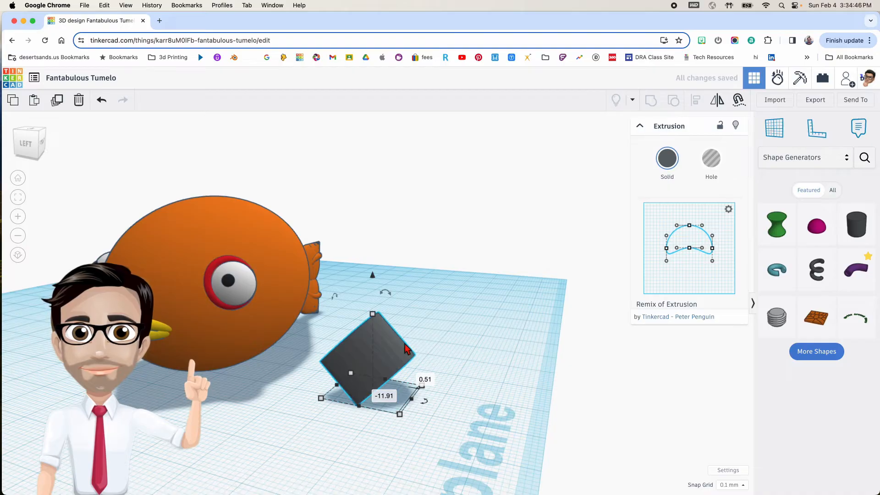
click(455, 344)
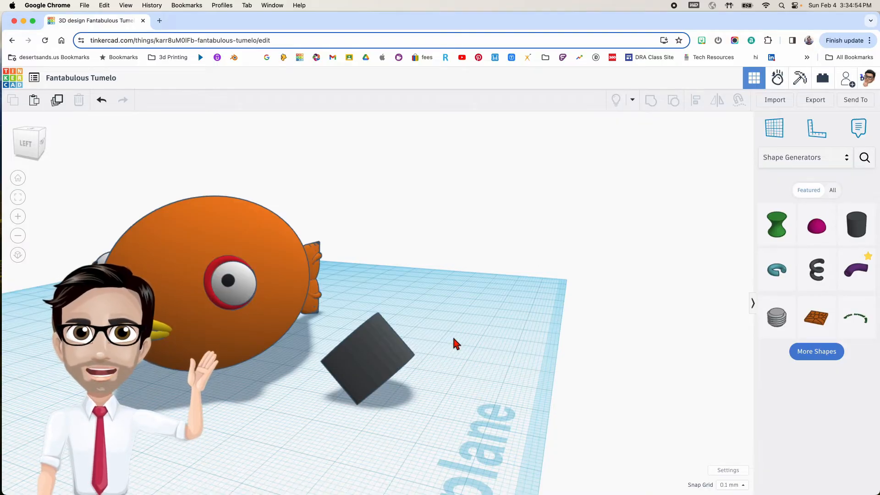
Step: Place a cylinder hole from Basic Shapes beside the extrusion and set its sides to 64
click(845, 160)
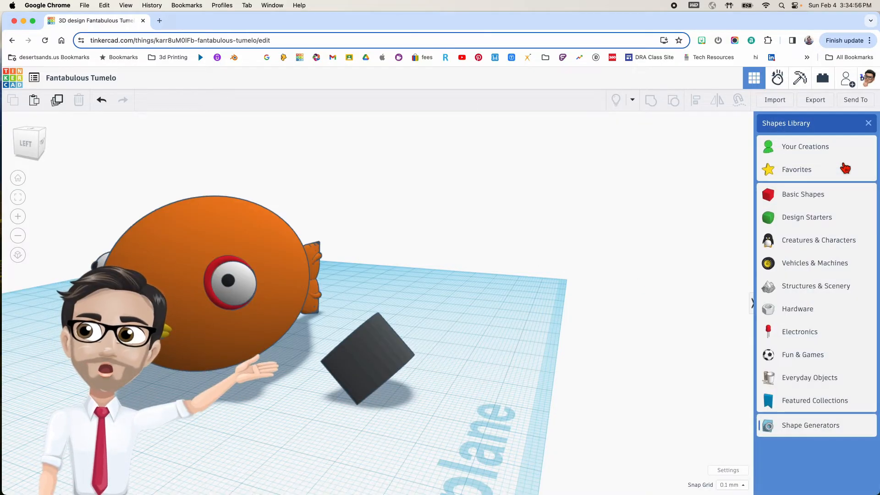
click(831, 198)
drag(819, 204, 466, 426)
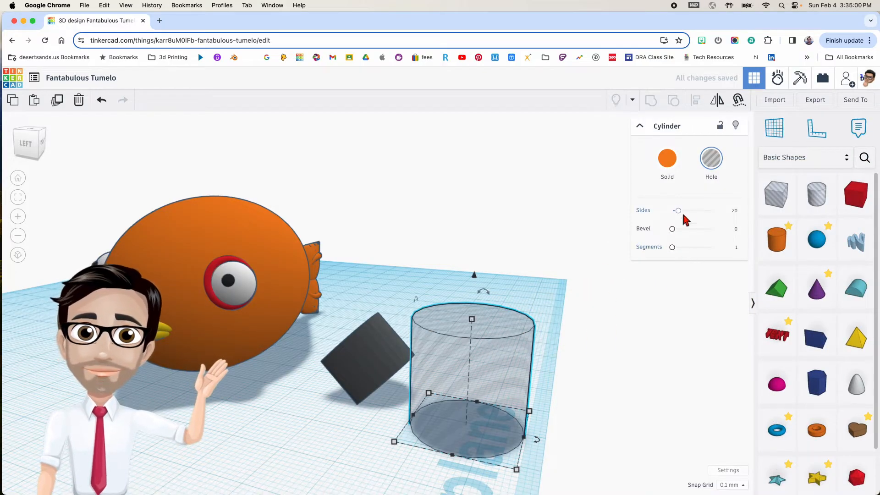
drag(683, 217, 754, 213)
Step: Rotate the cylinder hole 90 degrees so it lies on its side
right_drag(544, 321, 481, 304)
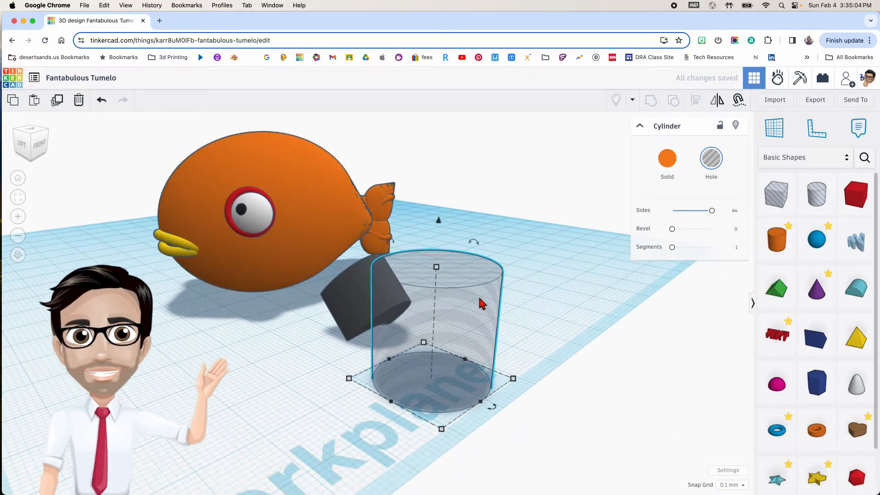
right_drag(442, 255, 333, 261)
drag(415, 250, 344, 321)
right_drag(345, 321, 486, 307)
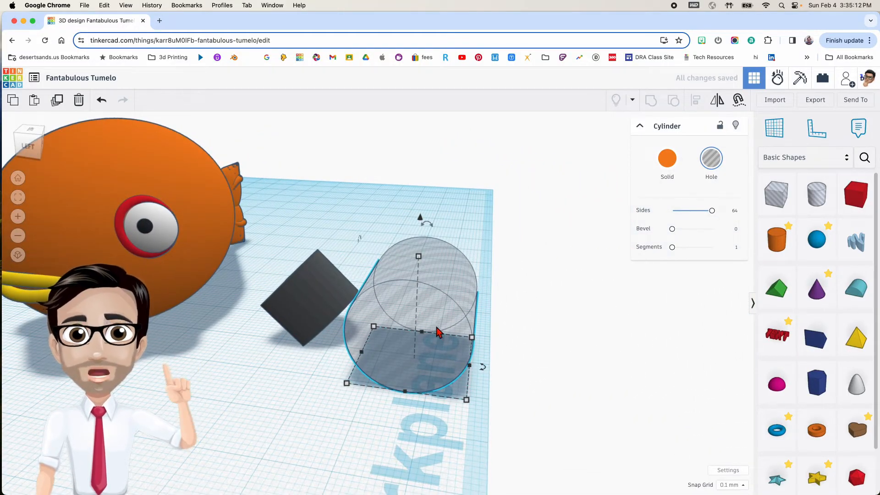
Step: Set the height of the lying cylinder hole to 29 mm to give it an oval cross-section
mouse_move(436, 328)
right_down()
mouse_move(446, 339)
mouse_move(442, 330)
right_up()
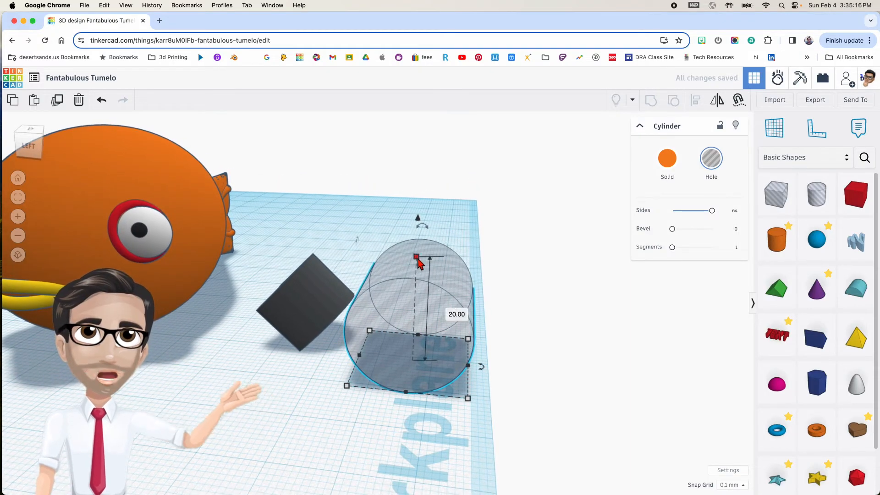
click(451, 312)
text(29)
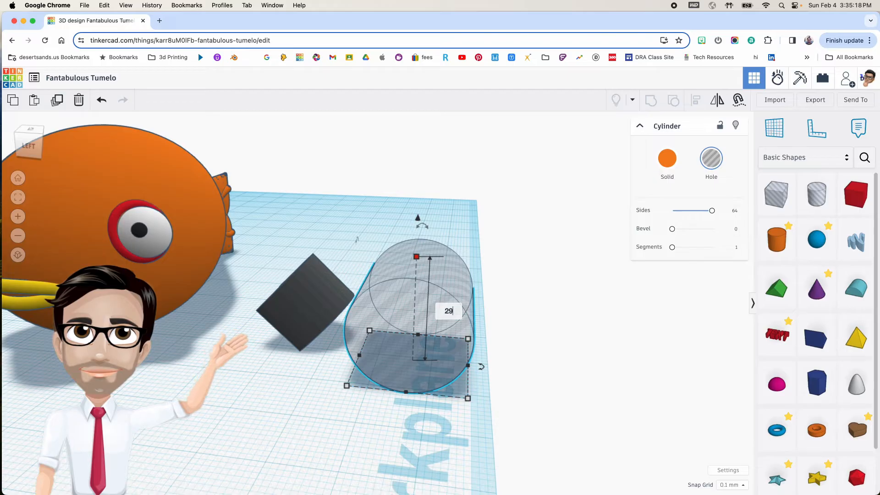
key(Return)
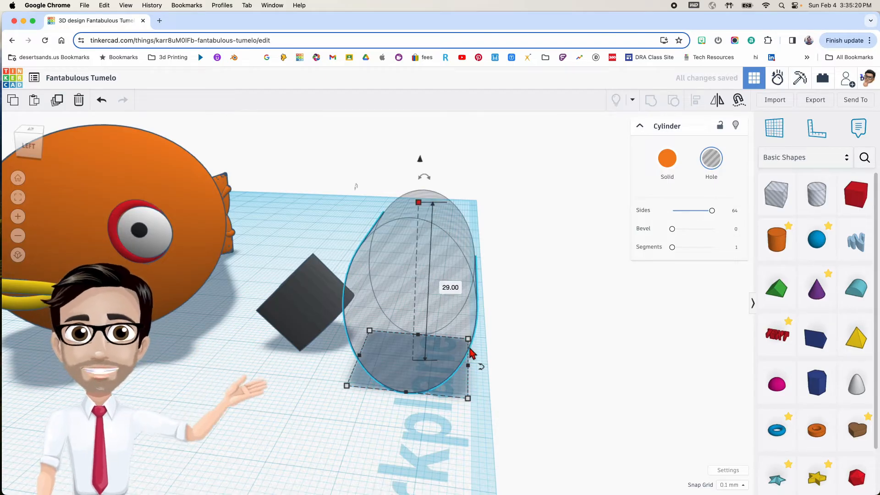
Step: Set the base dimensions of the lying cylinder hole to 11.45 mm by 17.7 mm
mouse_move(465, 401)
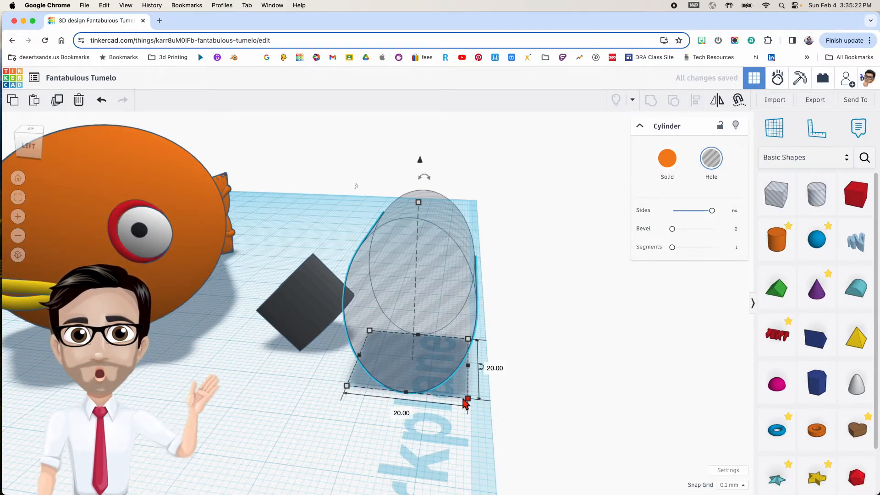
text(11.45)
key(Return)
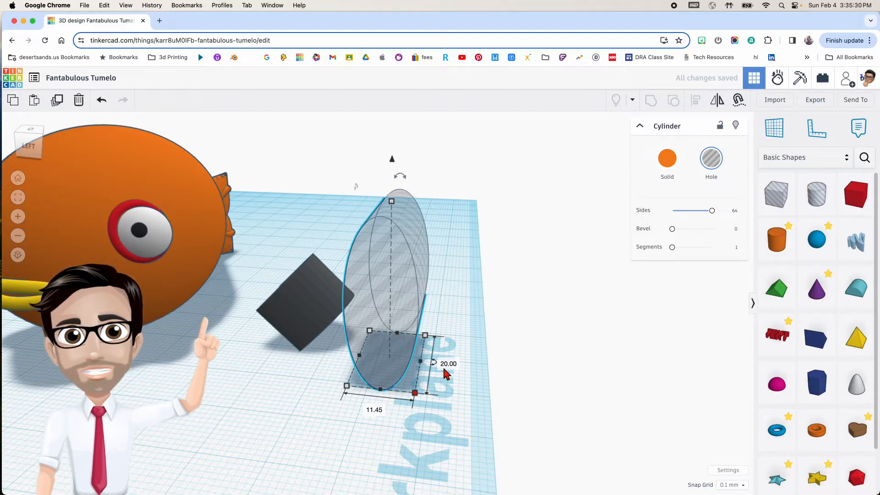
text(17)
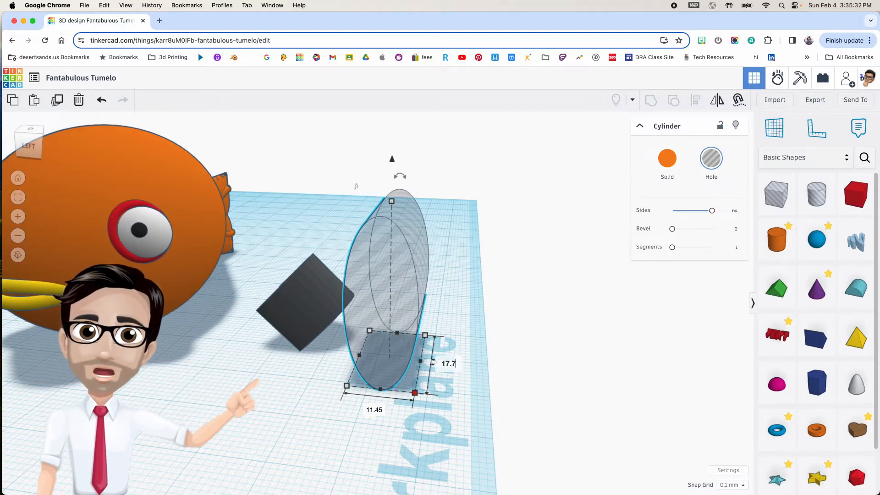
text(.7)
key(Return)
Step: Tilt the oval cylinder hole 22.5 degrees toward the dark extrusion and deselect it
right_drag(408, 338, 432, 335)
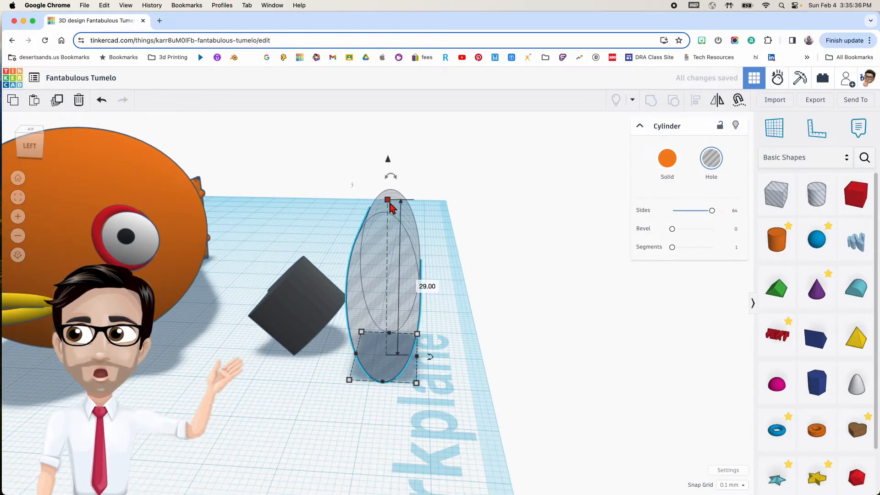
drag(391, 176, 373, 173)
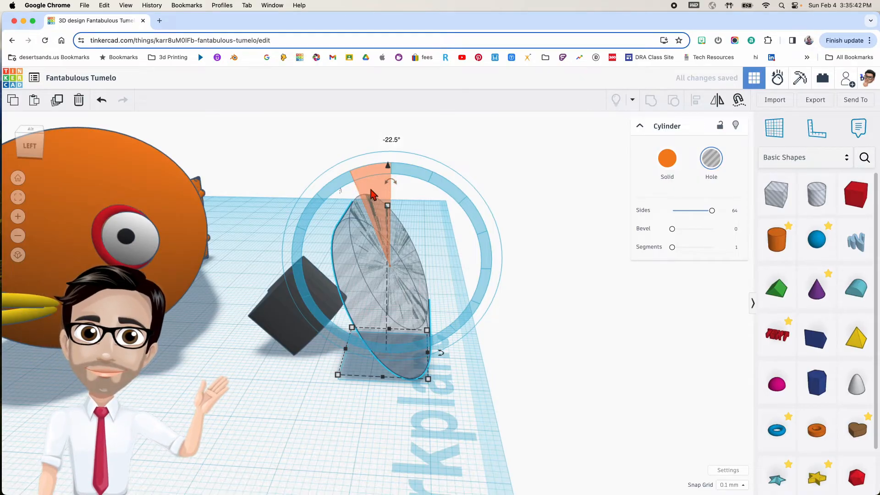
click(416, 218)
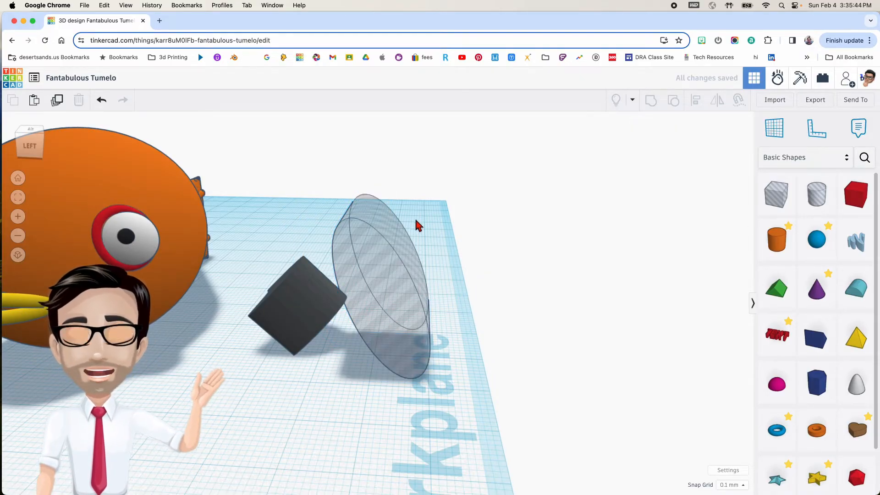
click(389, 286)
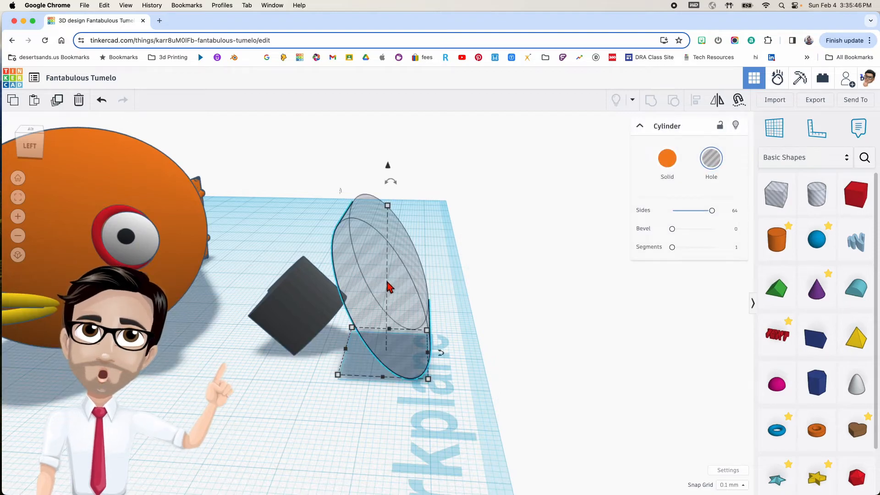
click(467, 282)
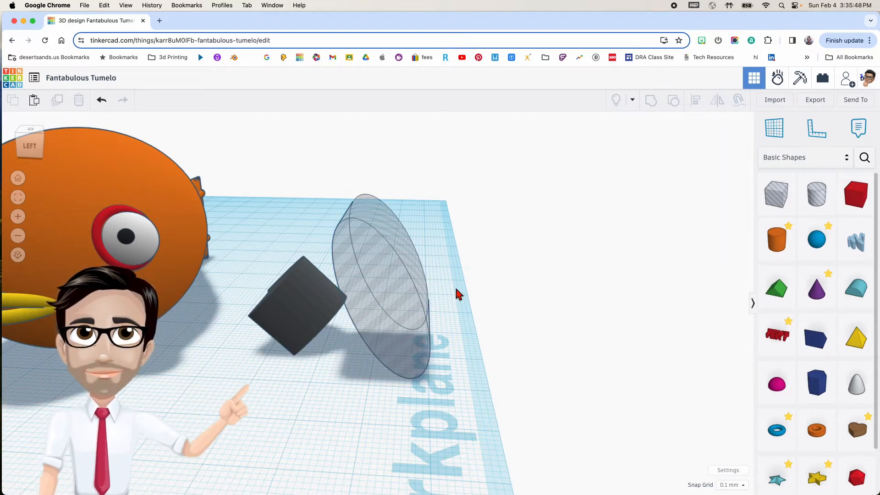
mouse_move(397, 316)
mouse_down()
mouse_move(334, 314)
mouse_move(396, 328)
mouse_up()
Step: Rotate the dark extrusion out of its tilt and set its length to 20 mm
right_drag(356, 331, 284, 326)
click(282, 320)
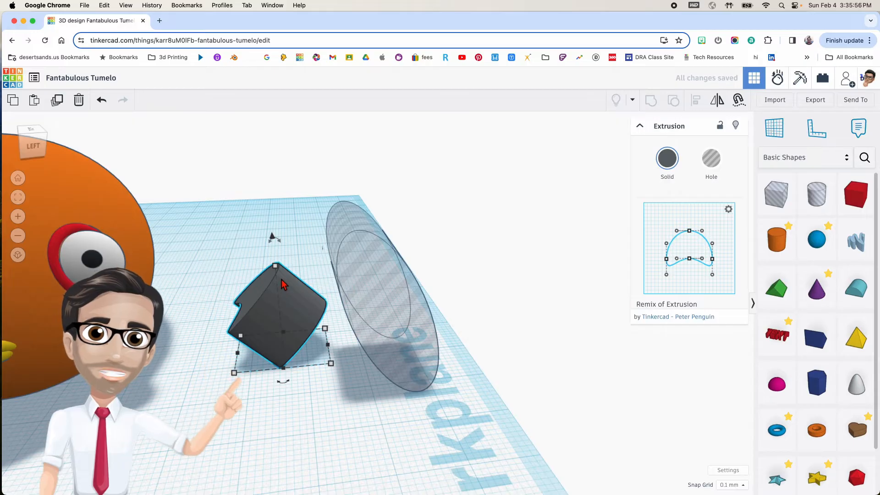
scroll(283, 285, up, 2)
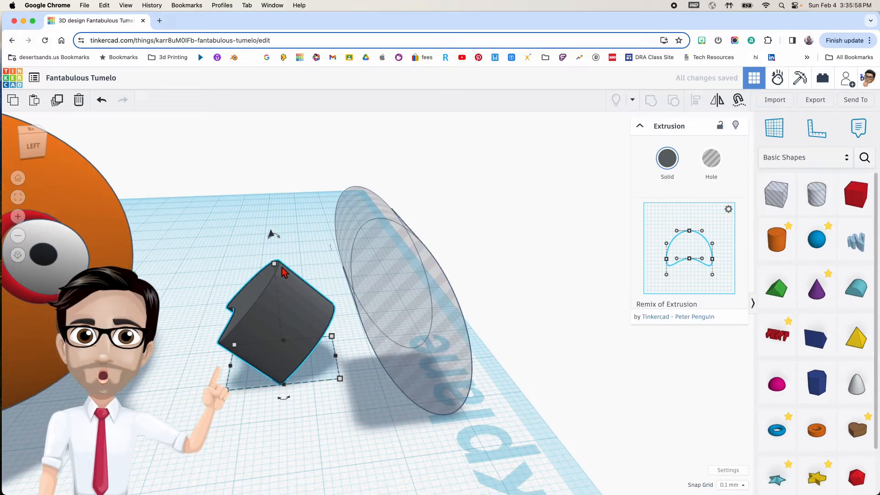
drag(277, 239, 235, 251)
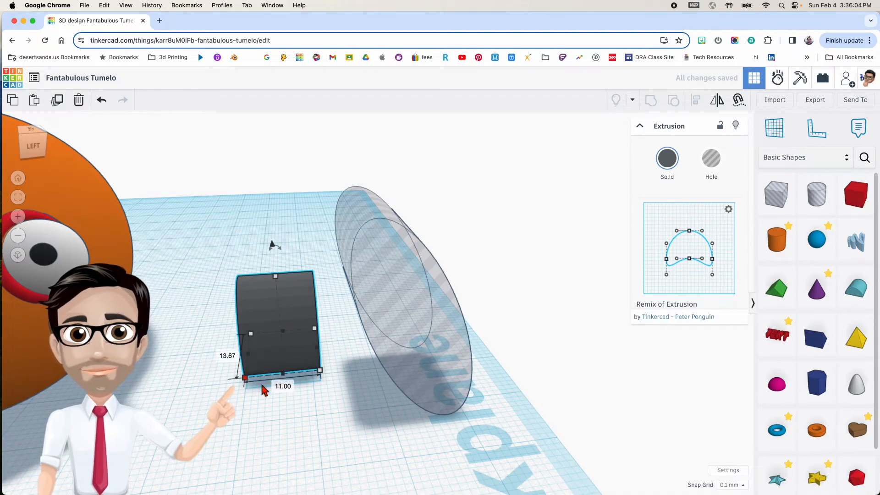
click(282, 387)
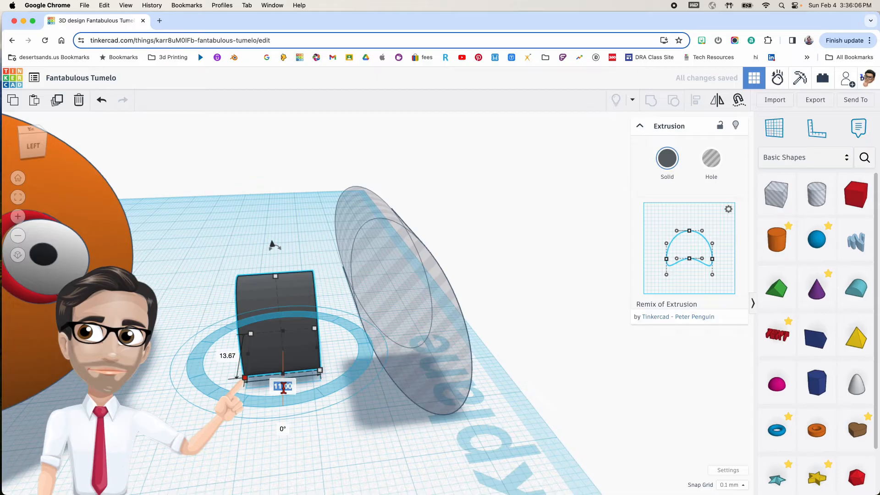
key(Return)
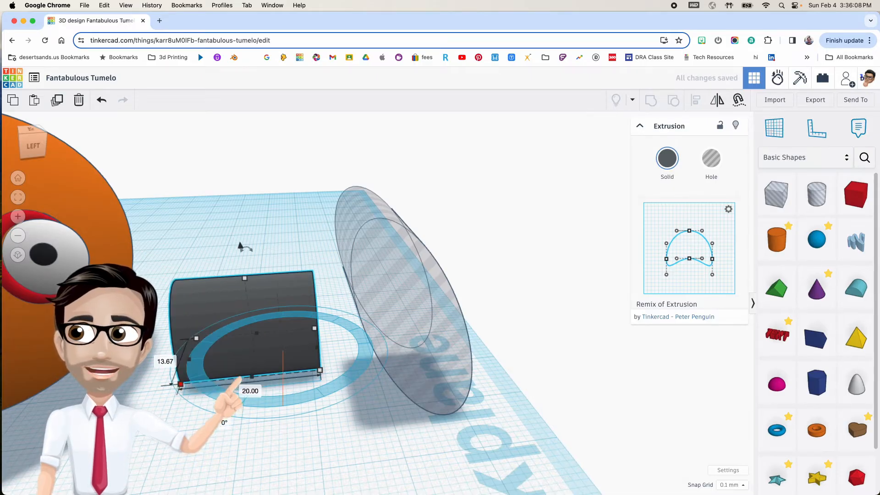
Step: Tilt the lengthened extrusion 45 degrees again and change its solid color to orange
drag(248, 249, 290, 266)
click(667, 160)
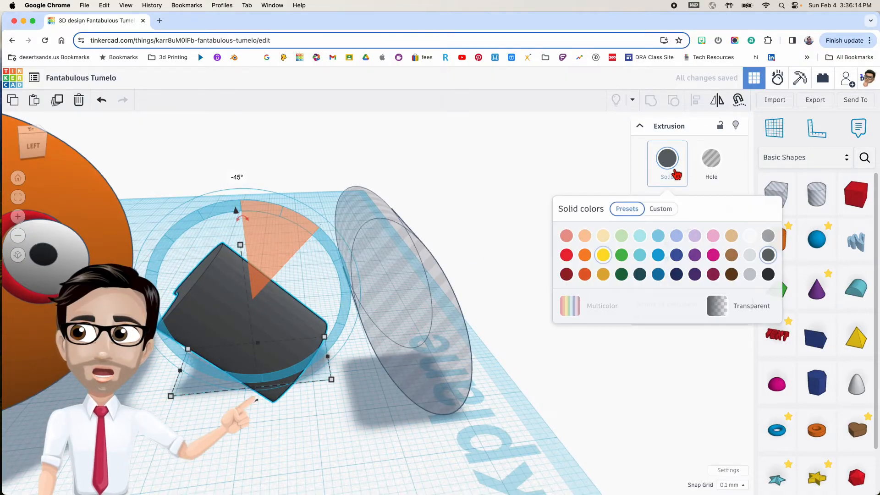
click(585, 255)
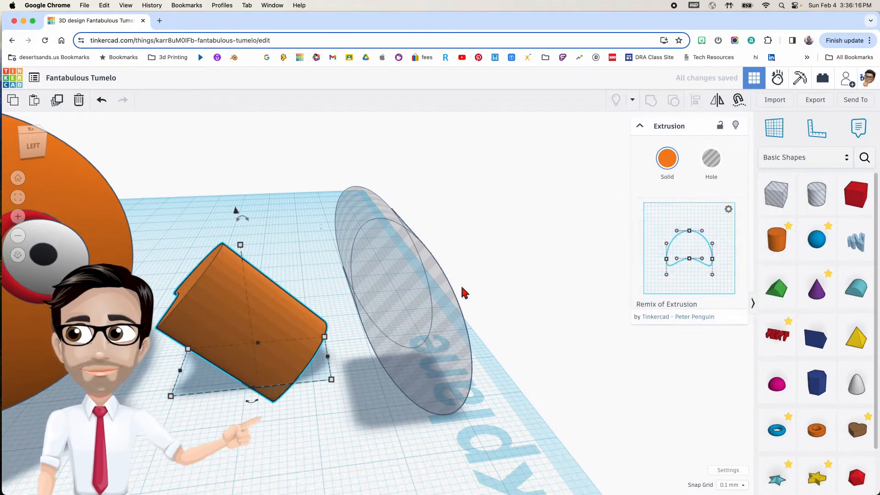
Step: Move the orange extrusion about 15.6 mm across the workplane so its upper face sits inside the tilted cylinder hole
mouse_move(325, 306)
right_down()
mouse_move(307, 300)
mouse_move(327, 300)
right_up()
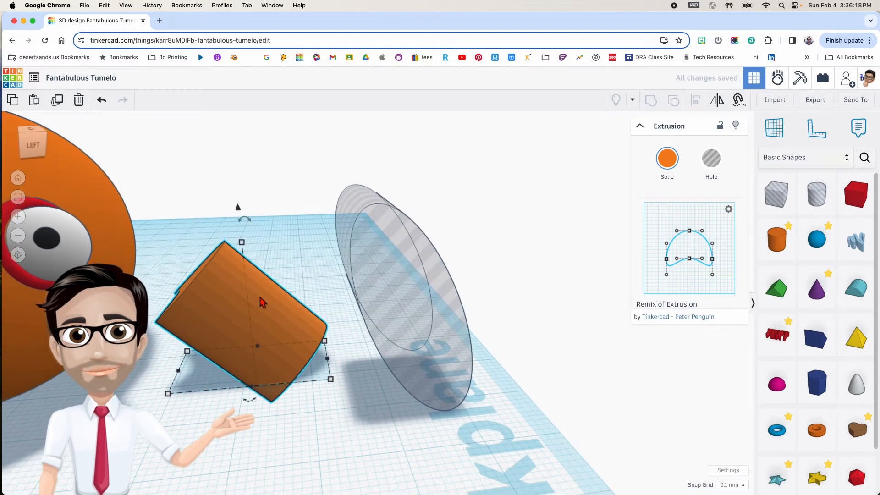
drag(259, 298, 379, 301)
scroll(334, 238, up, 5)
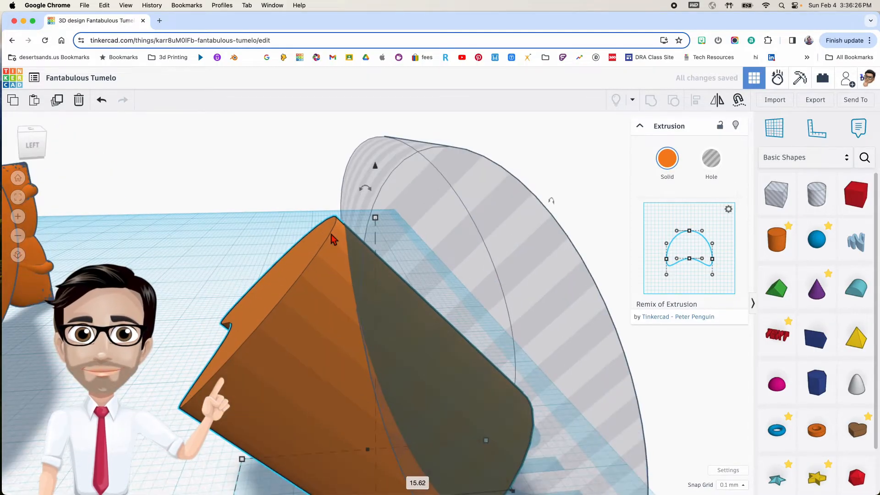
right_drag(360, 231, 345, 228)
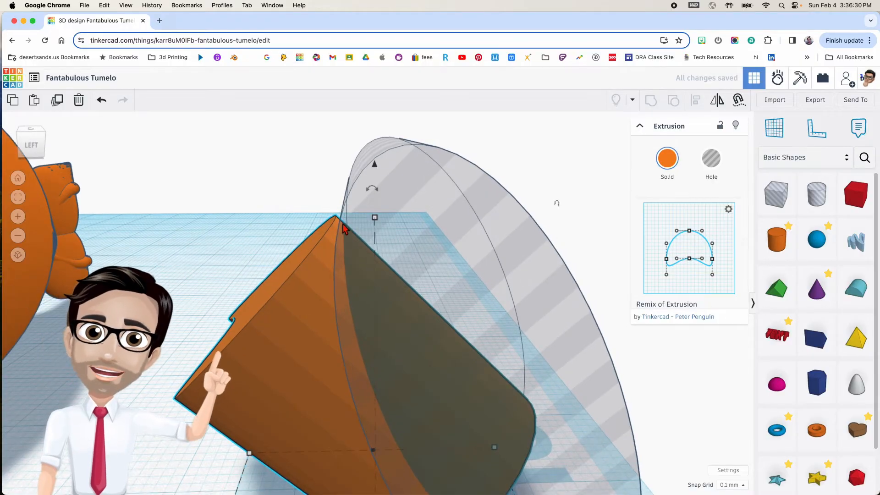
scroll(412, 304, down, 4)
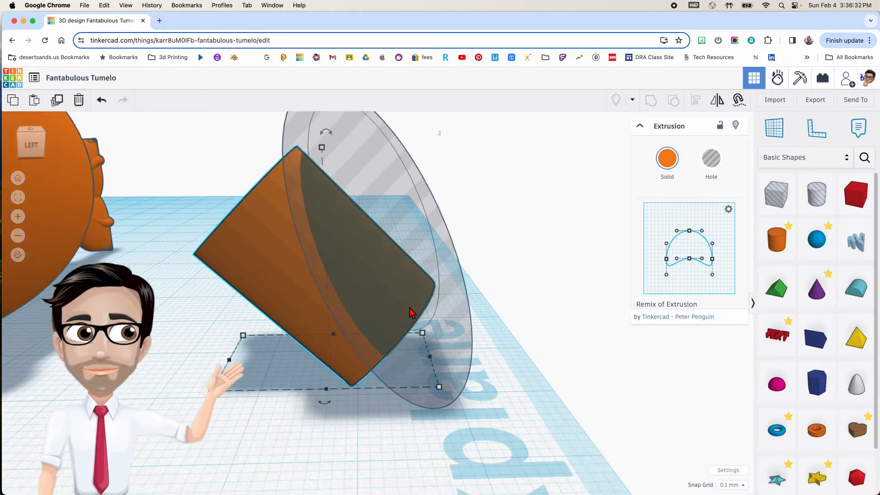
right_drag(381, 364, 379, 328)
scroll(402, 299, down, 5)
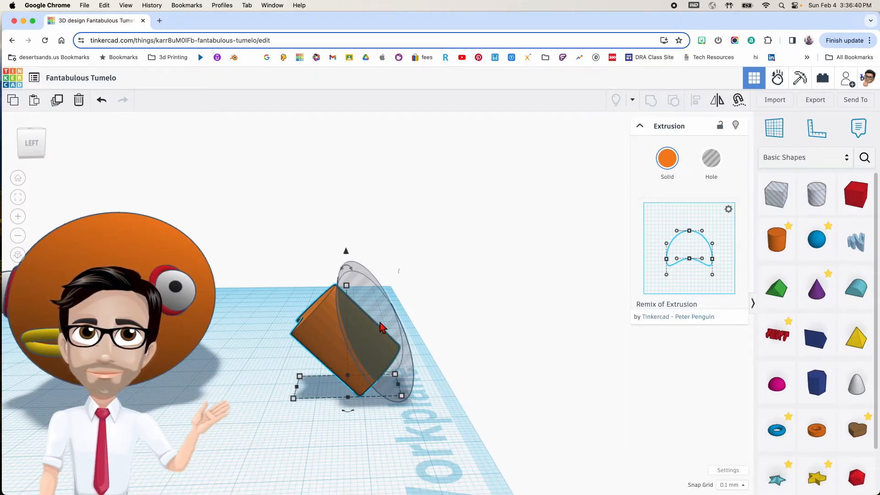
Step: Try grouping the orange extrusion with the tilted cylinder hole, and undo the grouping
drag(300, 273, 397, 390)
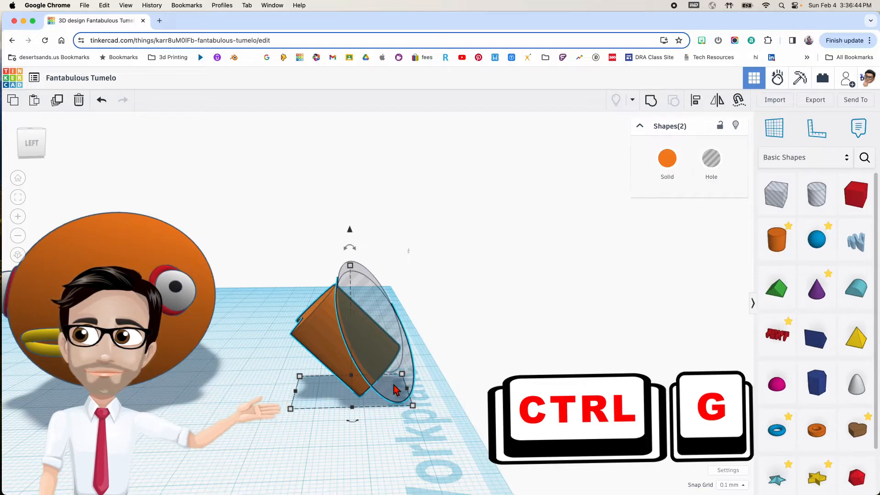
key(ctrl+g)
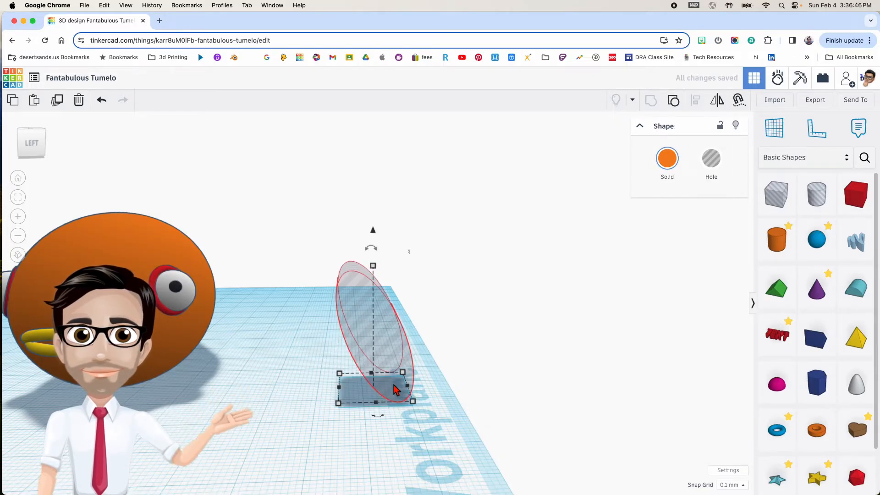
mouse_move(392, 381)
right_down()
mouse_move(337, 383)
mouse_move(432, 358)
mouse_move(534, 351)
mouse_move(361, 383)
mouse_move(300, 380)
mouse_move(409, 383)
right_up()
right_drag(338, 401, 405, 383)
key(super+z)
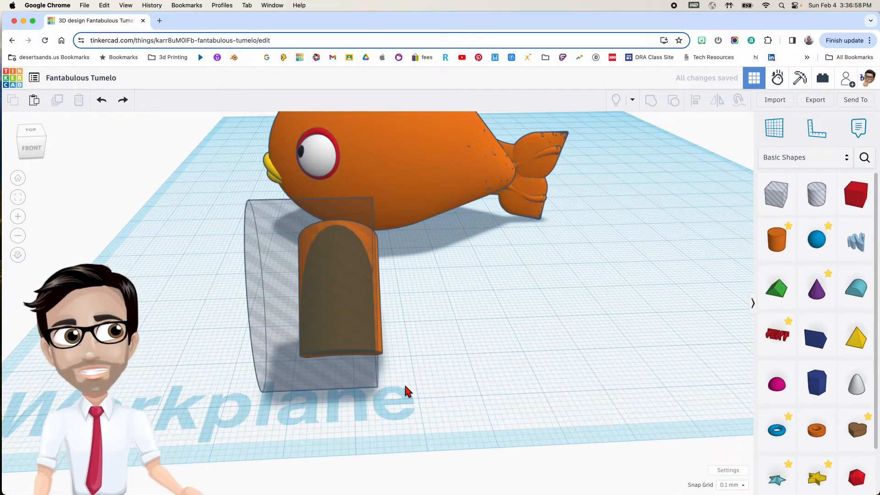
Step: Shift the cylinder hole sideways to span the extrusion's full width, and group the two shapes to cut the curved face
click(342, 368)
key(shift+Right)
key(shift+Right)
key(shift+Right)
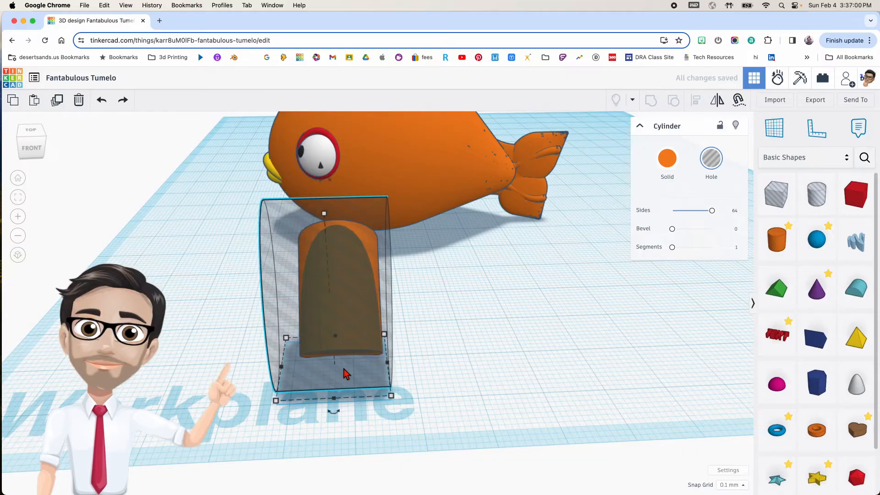
right_drag(320, 375, 272, 280)
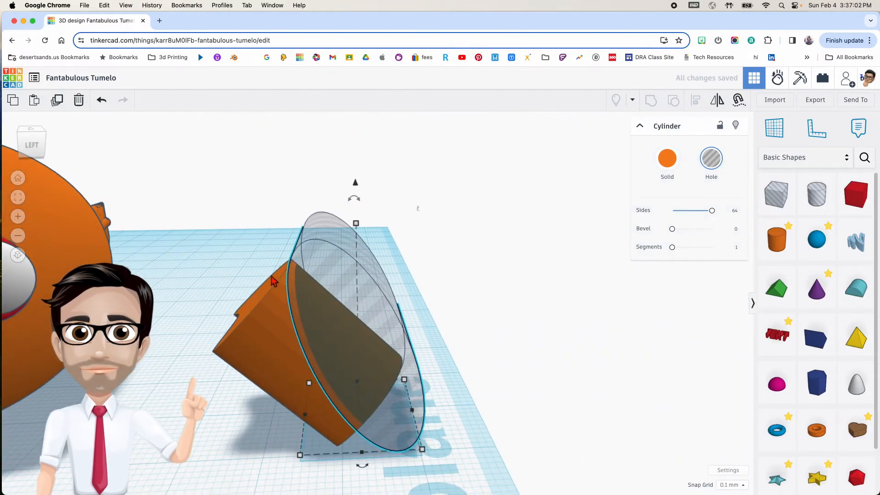
drag(383, 363, 384, 363)
key(ctrl+g)
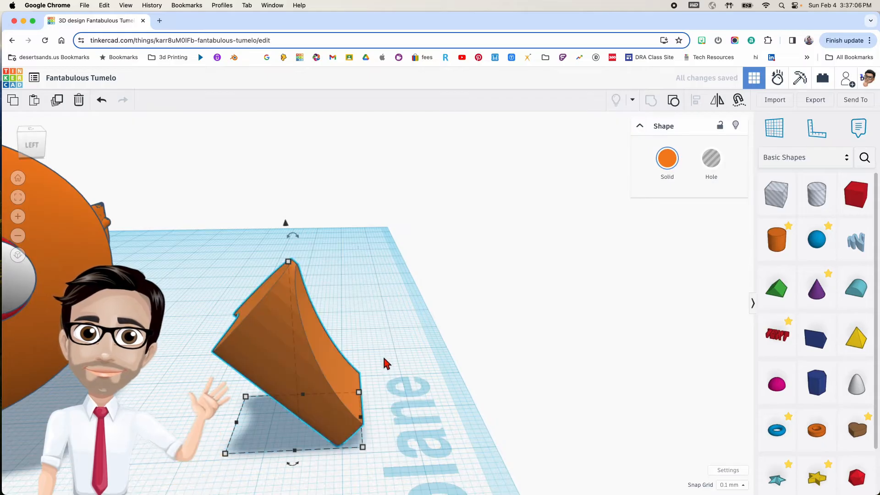
Step: Duplicate the curved orange part in place and turn the copy into a hole
right_drag(384, 360, 357, 366)
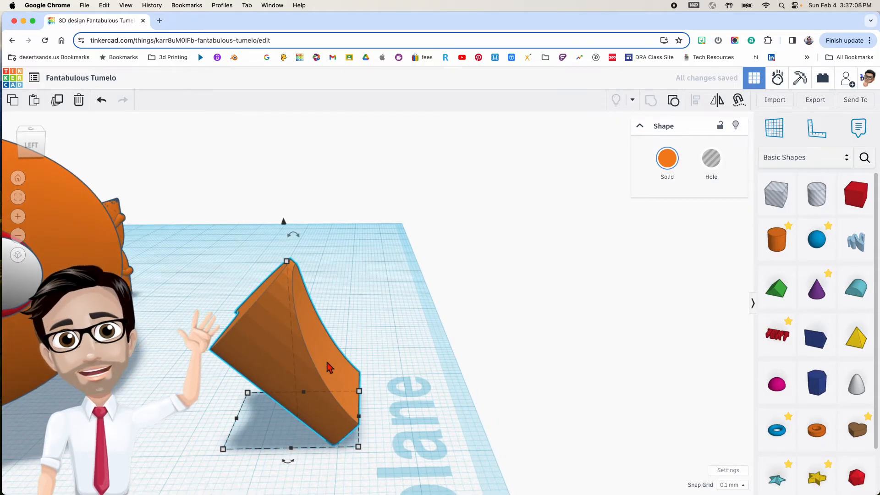
right_drag(329, 367, 341, 345)
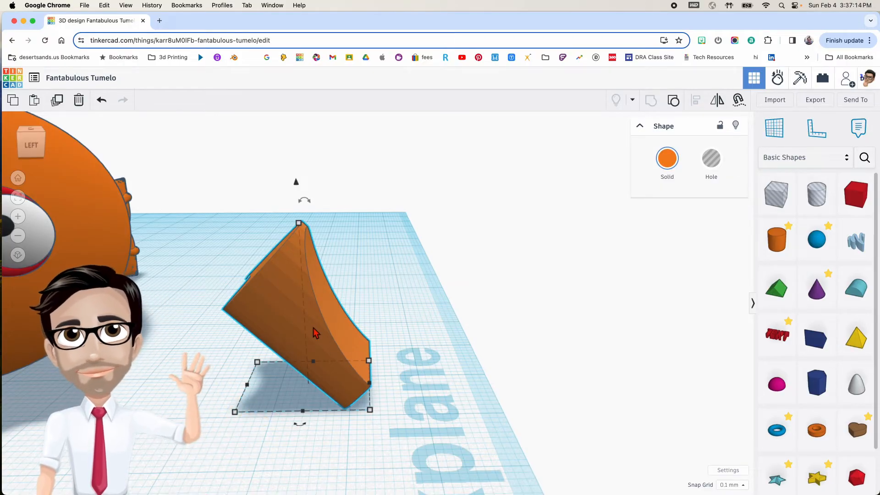
key(ctrl+d)
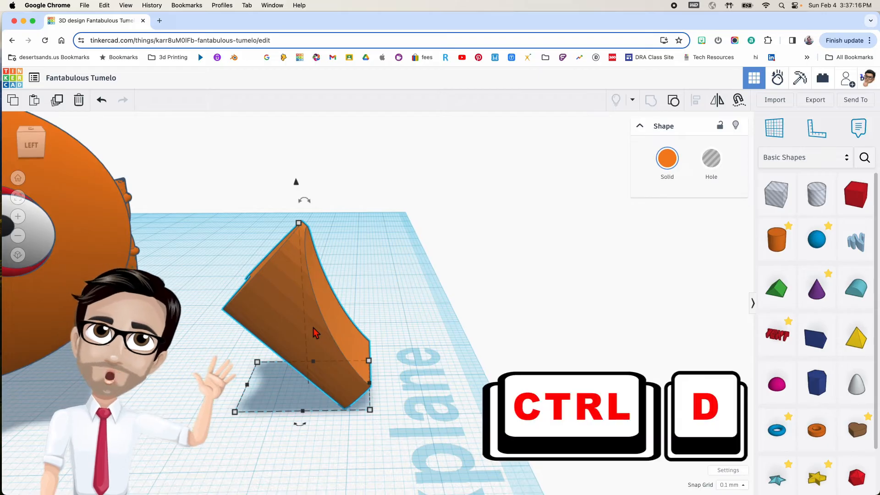
key(h)
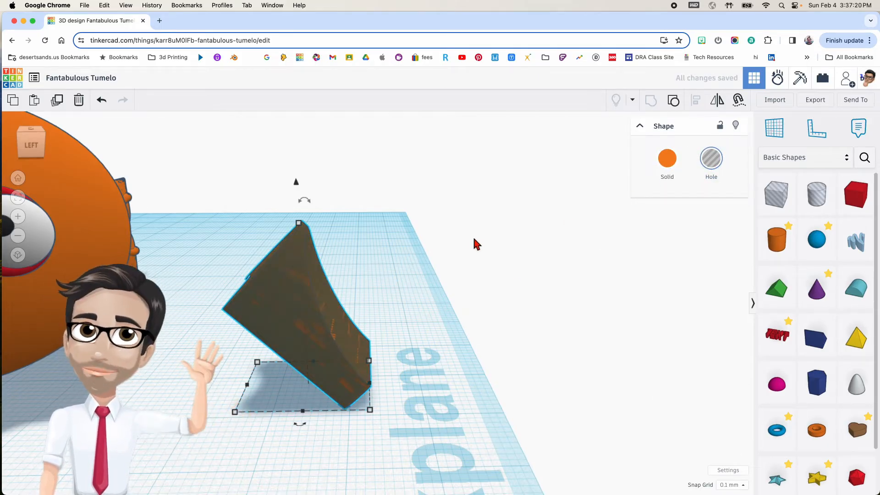
Step: Offset the hole copy slightly from the solid part toward the fish, leaving a thin orange layer along the curved face
key(Left)
key(Left)
key(Left)
key(Left)
key(Left)
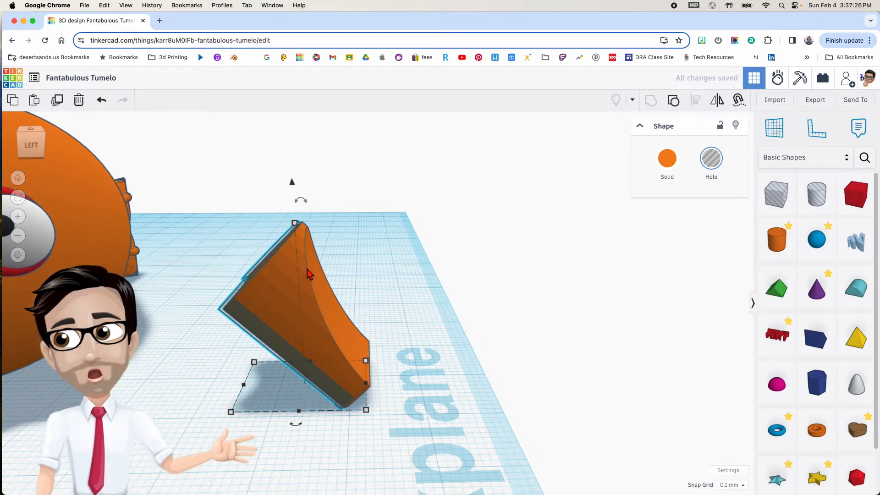
click(295, 223)
drag(295, 223, 295, 217)
drag(295, 180, 295, 182)
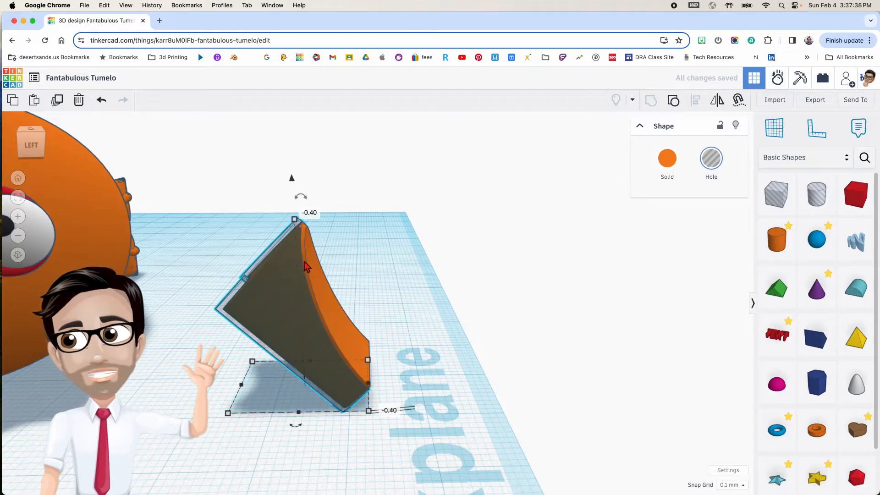
Step: Stretch the hole copy to about 24.8 mm high so it overhangs the solid part's edges, and check the remaining layer
mouse_move(330, 310)
right_down()
mouse_move(324, 353)
mouse_move(254, 332)
mouse_move(323, 305)
right_up()
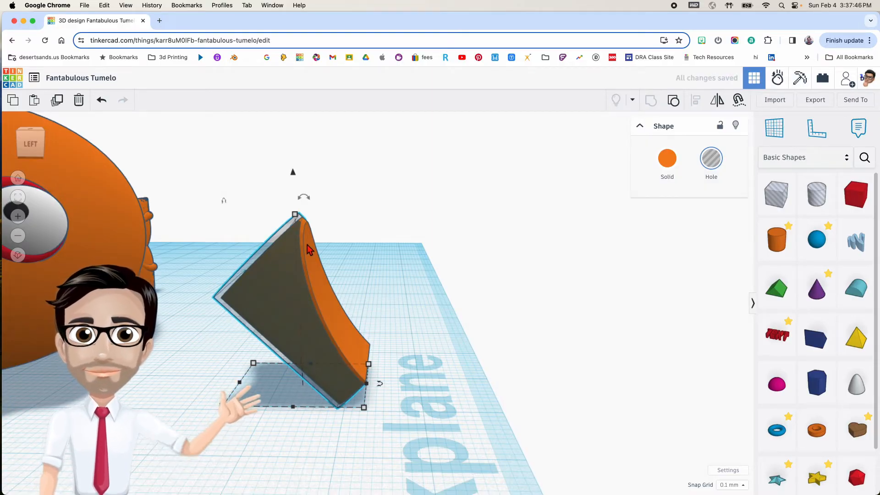
drag(296, 215, 297, 212)
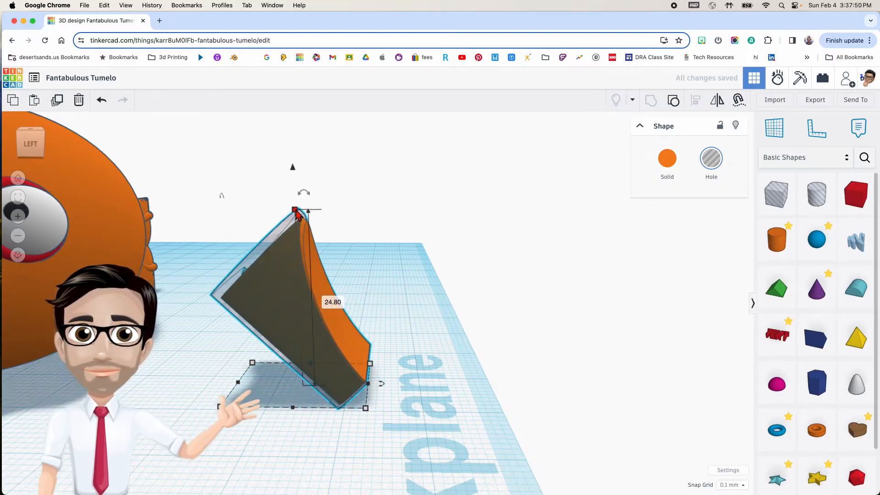
drag(297, 197, 290, 170)
right_drag(330, 246, 259, 263)
right_drag(324, 271, 388, 329)
scroll(350, 342, up, 6)
scroll(388, 326, down, 5)
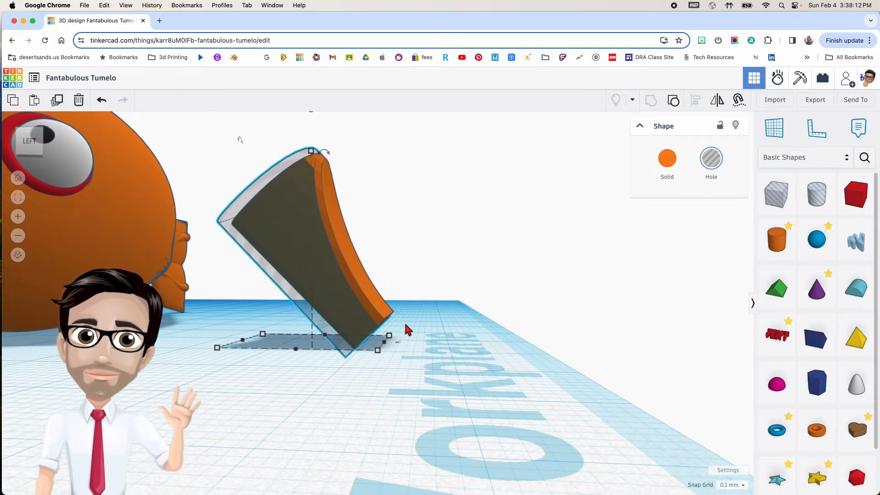
Step: Stretch the hole copy slightly taller and group it with the solid part to leave a thin curved orange shell
right_drag(381, 318, 321, 298)
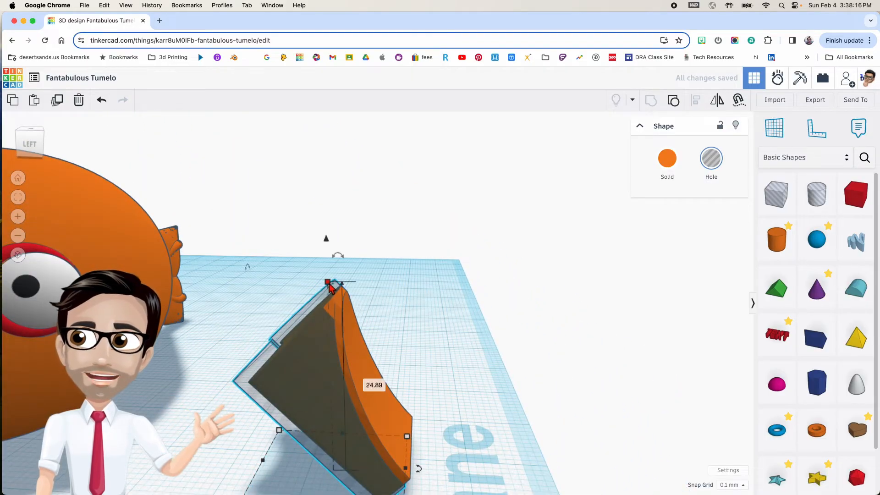
drag(328, 282, 328, 276)
right_drag(328, 277, 580, 235)
right_drag(531, 373, 409, 396)
drag(285, 254, 419, 395)
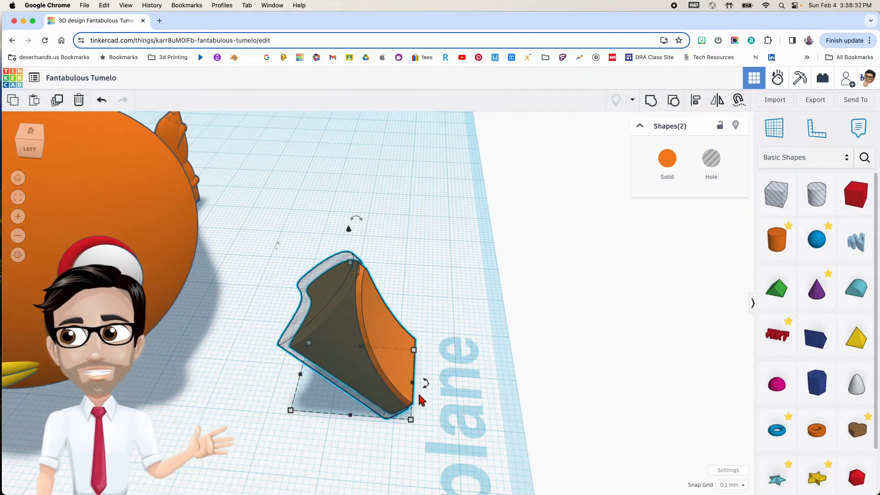
key(ctrl+g)
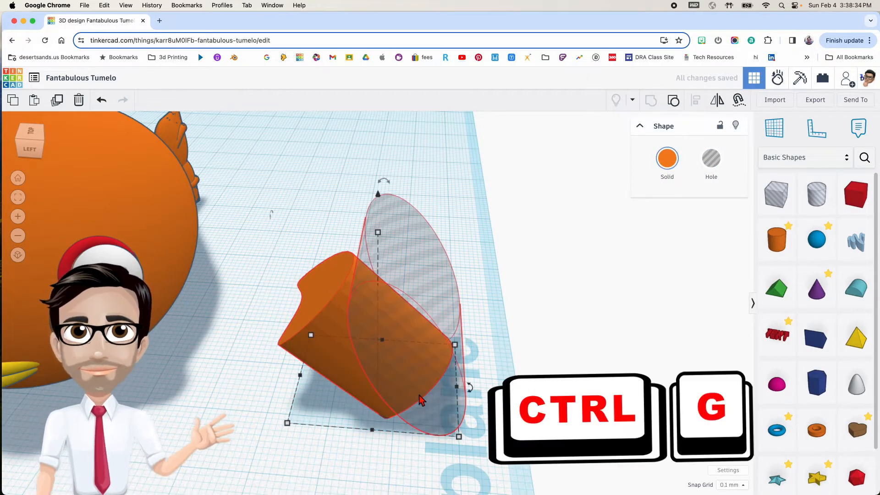
right_drag(420, 399, 399, 344)
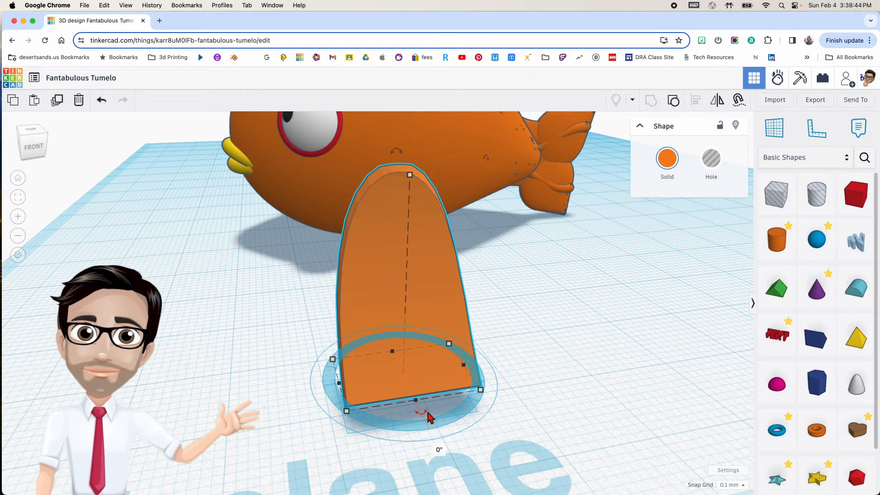
drag(777, 208, 536, 399)
drag(573, 251, 567, 369)
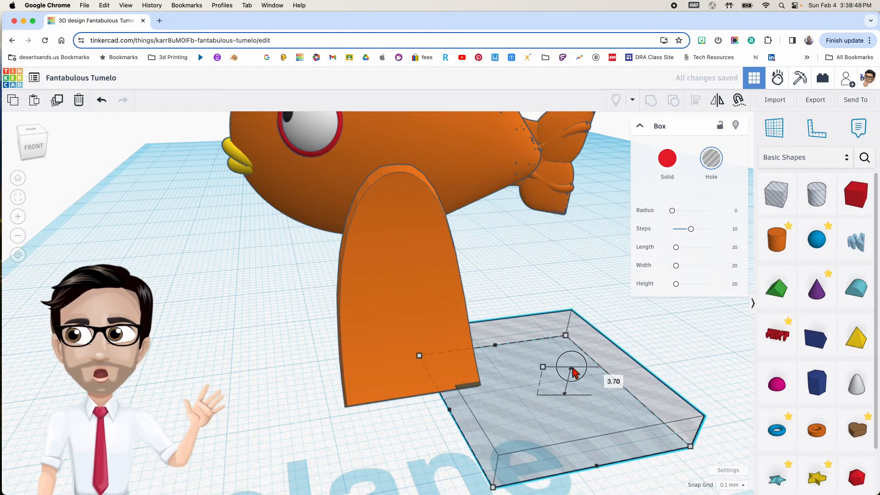
drag(594, 459, 502, 427)
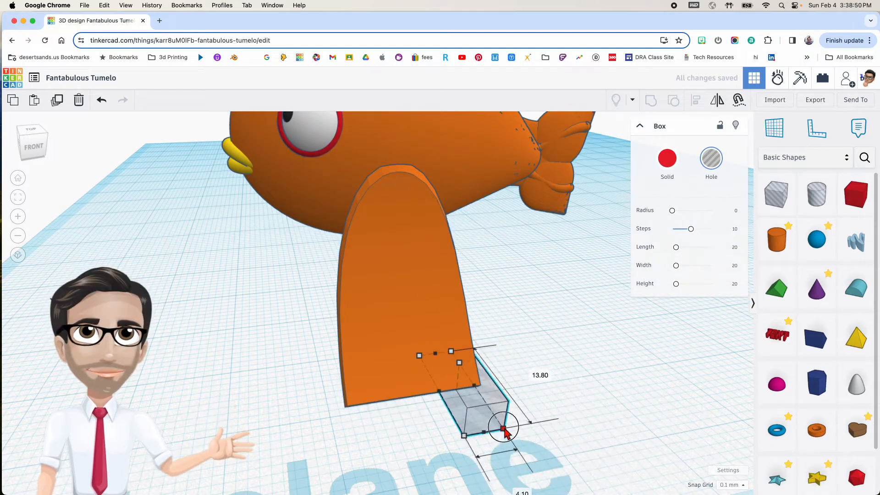
drag(463, 319, 462, 342)
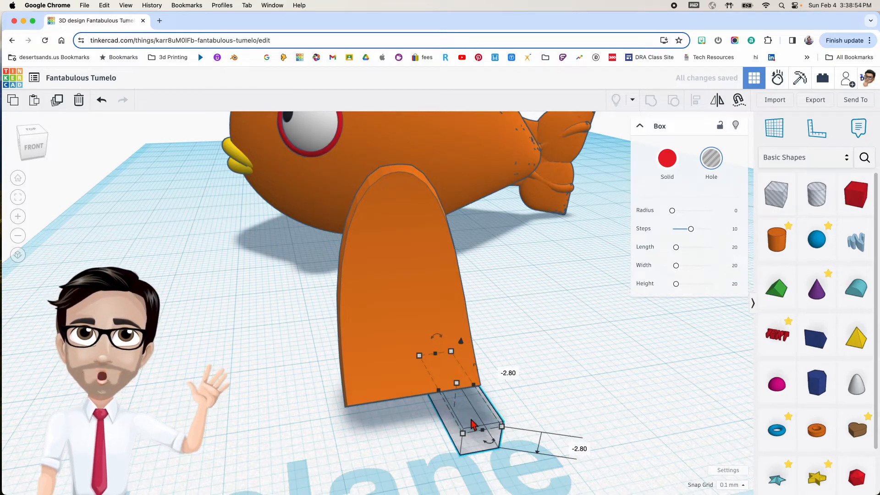
key(Delete)
Step: Move the curved orange part about 7 mm by 3.3 mm across the workplane, and drop it onto the workplane
right_drag(452, 411, 414, 392)
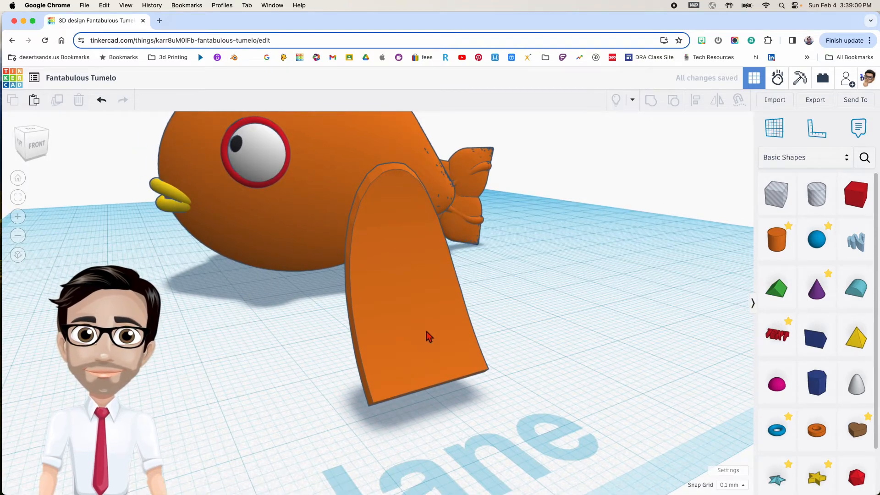
drag(425, 317, 411, 295)
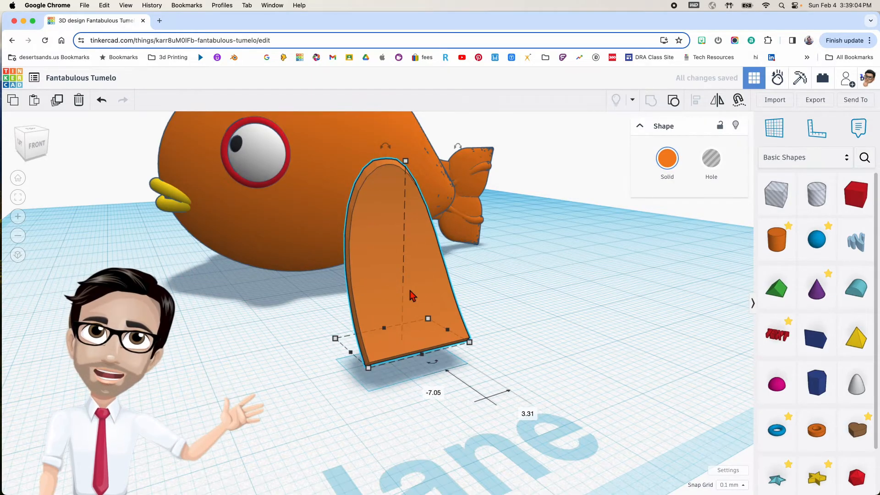
key(d)
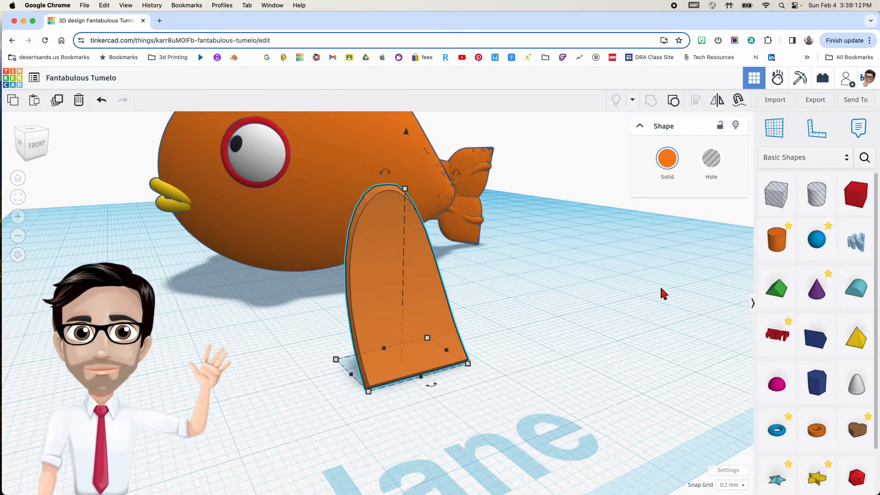
Step: Place a solid box on the workplane beside the curved orange part
drag(860, 204, 562, 329)
scroll(620, 329, down, 1)
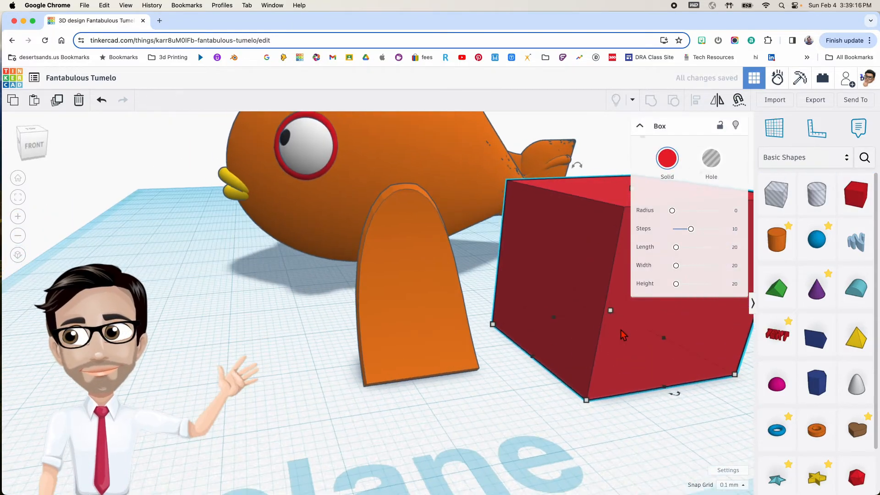
middle_drag(620, 329, 420, 328)
right_drag(420, 327, 419, 314)
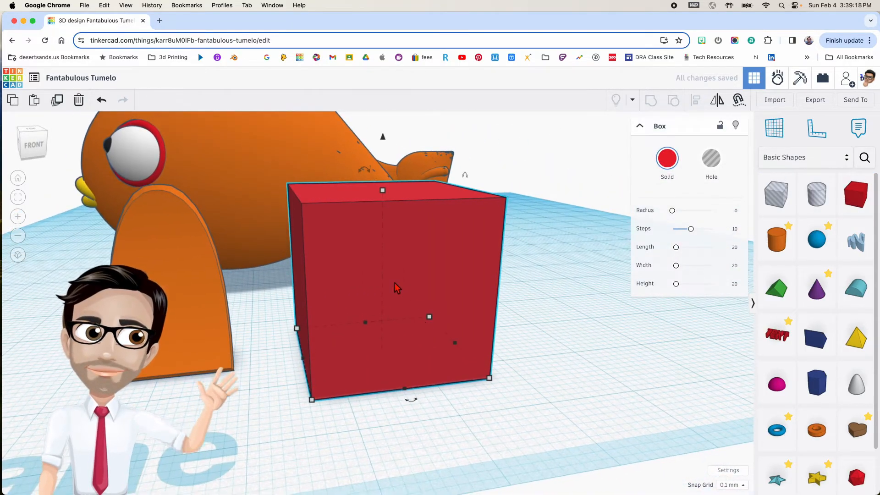
right_drag(346, 309, 432, 293)
scroll(432, 293, down, 5)
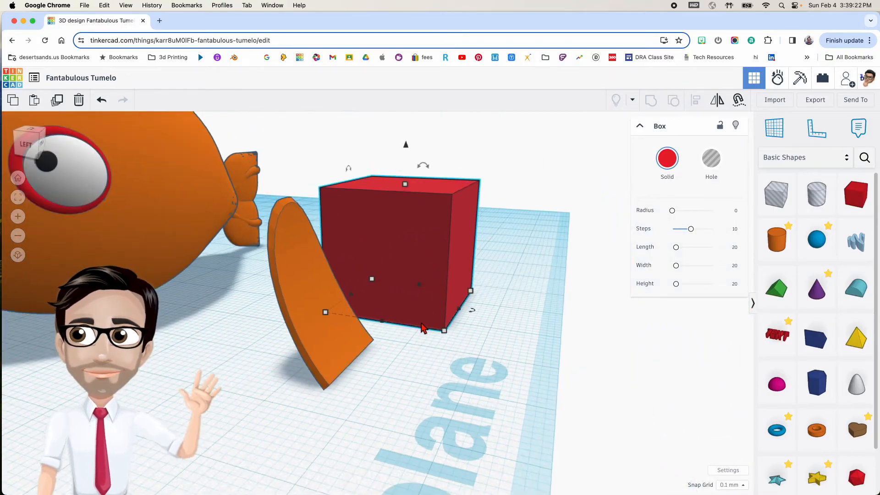
click(417, 346)
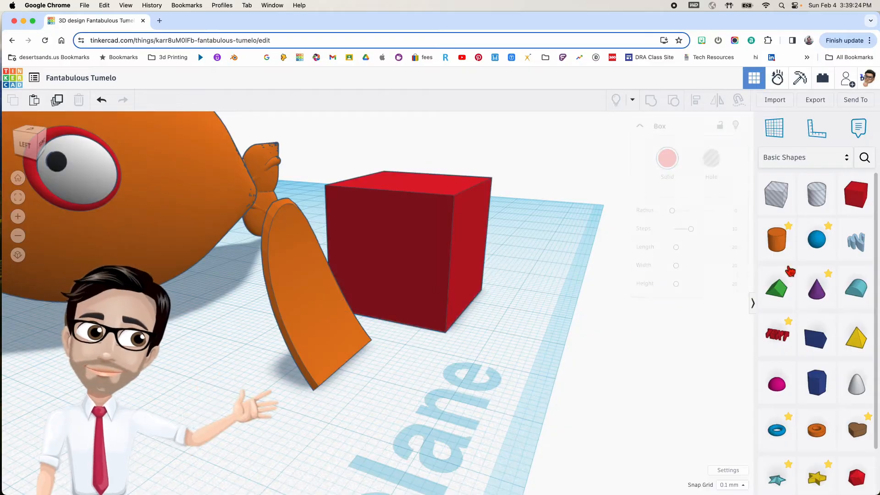
Step: Add a cylinder hole with 64 sides at the orange part and lay it on its side so its round face points outward
drag(816, 193, 422, 403)
drag(679, 212, 782, 210)
drag(464, 208, 514, 301)
right_drag(514, 300, 333, 303)
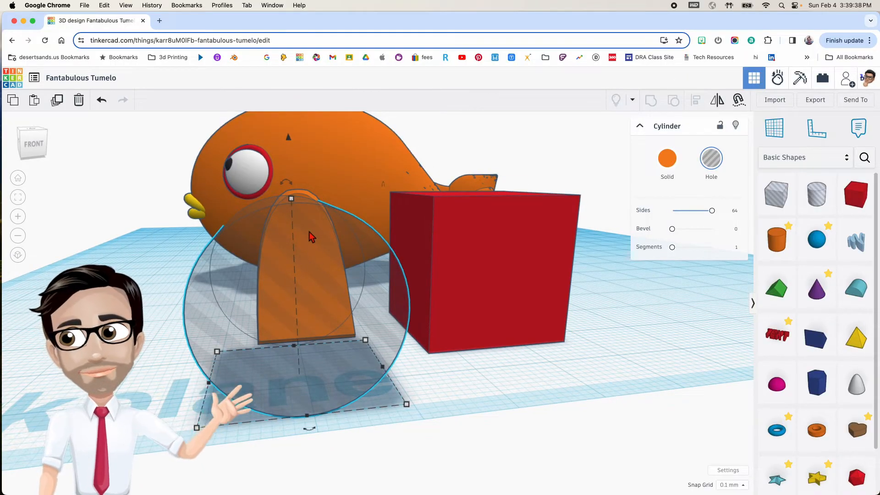
Step: Scale the cylinder hole down proportionally to about 12.3 mm high and position it over the lower half of the orange part
shift+drag(295, 203, 283, 290)
drag(307, 349, 323, 315)
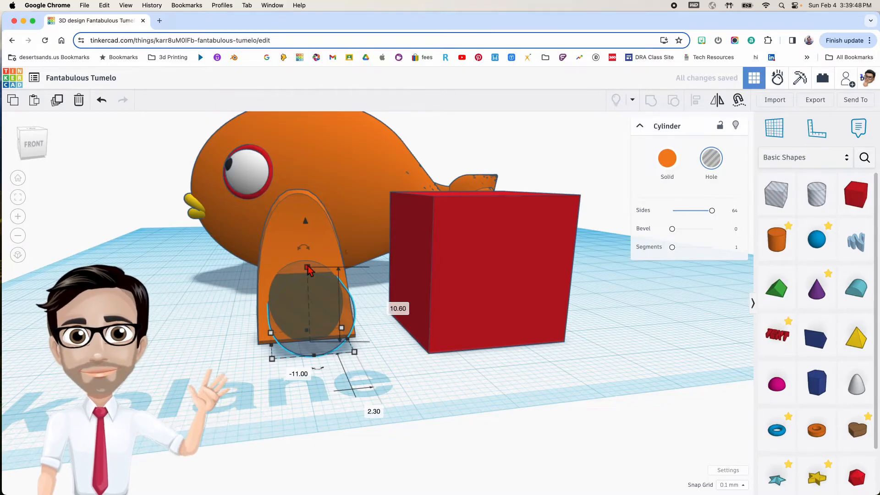
shift+drag(308, 270, 308, 255)
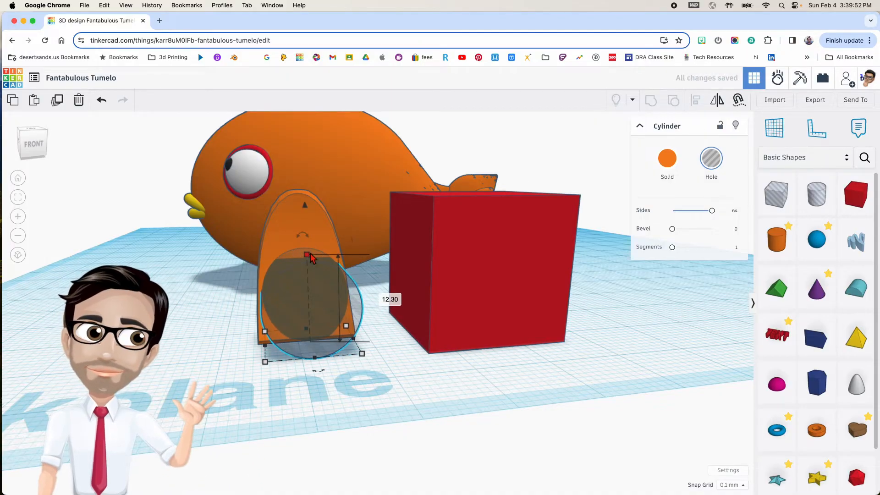
drag(307, 209, 305, 207)
Step: Stretch the cylinder hole upward into a tall oval reaching higher up the orange part
scroll(306, 349, up, 5)
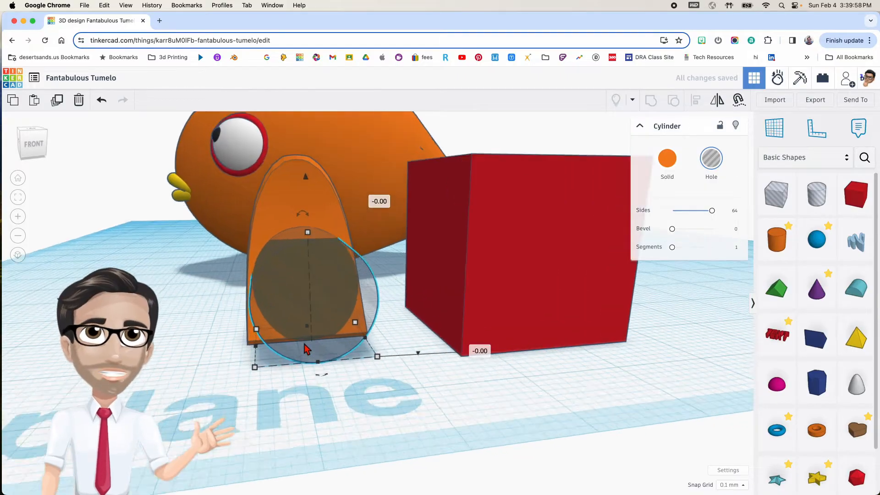
scroll(305, 324, up, 3)
scroll(299, 329, down, 4)
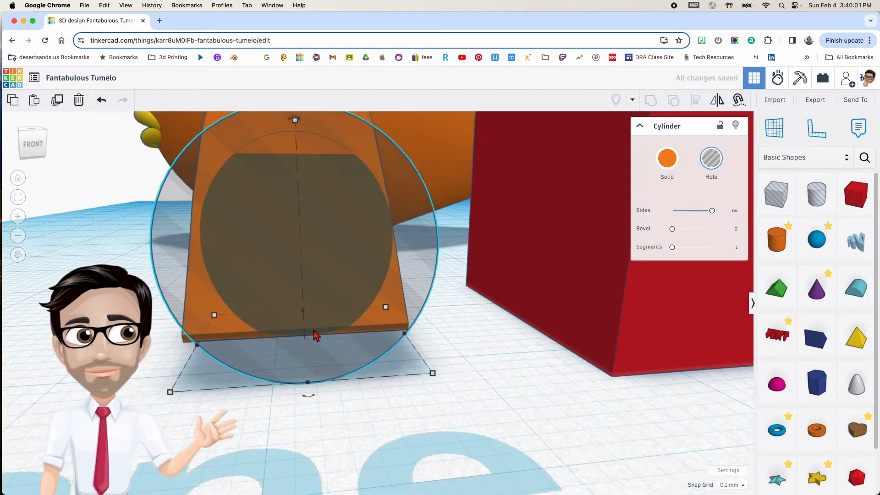
middle_drag(304, 289, 313, 311)
drag(314, 216, 315, 148)
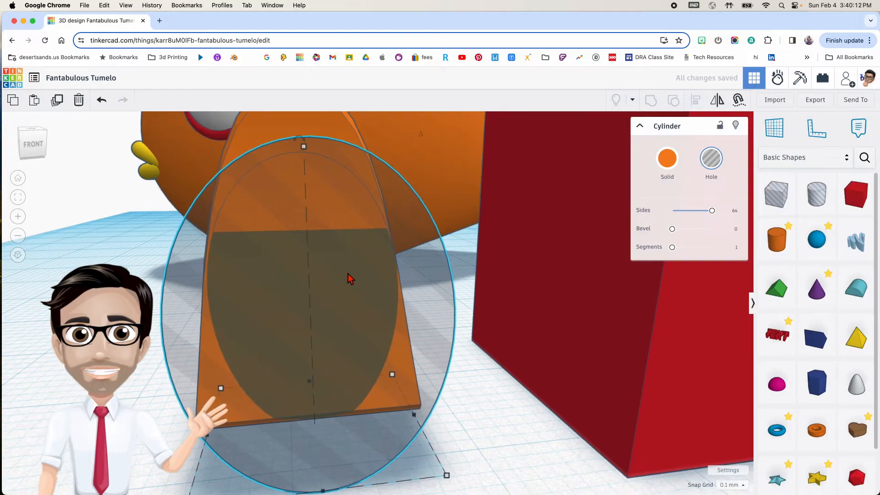
Step: Shift the oval cylinder hole toward the fish so it passes through the curved part, and narrow it slightly
right_drag(301, 267, 318, 301)
middle_drag(319, 300, 436, 283)
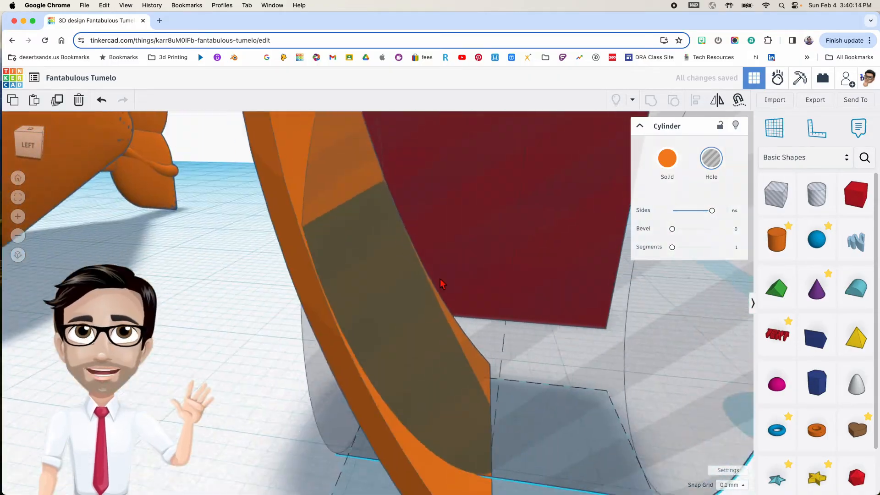
right_drag(435, 283, 435, 291)
scroll(455, 302, down, 5)
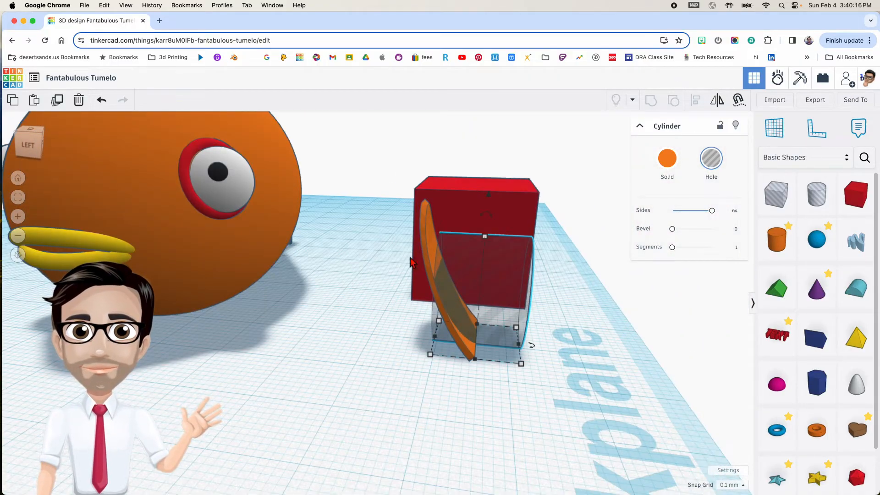
key(Left)
key(Left)
key(Left)
key(Left)
key(Left)
key(Left)
key(Left)
key(Left)
key(Left)
key(Left)
key(Left)
key(Left)
key(Left)
key(Left)
key(Left)
key(Left)
key(Left)
key(Left)
key(Left)
key(Left)
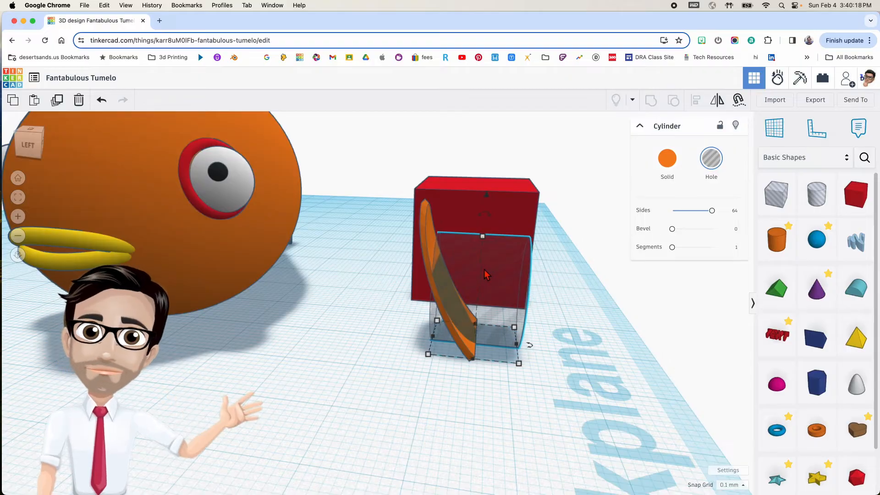
key(Left)
key(Left)
key(Left)
key(Left)
key(Left)
key(Left)
key(Left)
key(Left)
key(Left)
key(Left)
right_drag(485, 270, 337, 382)
drag(291, 409, 298, 410)
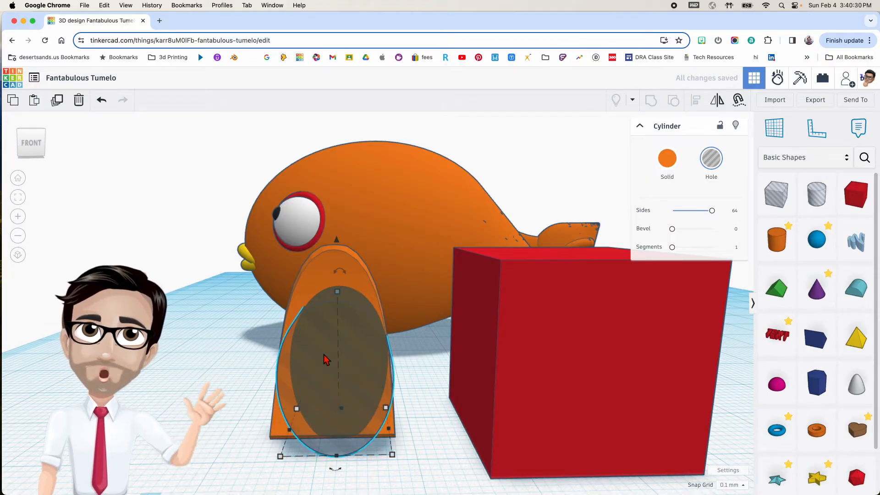
Step: Duplicate the oval cylinder hole, raise the copy, and shift it sideways toward the fish's head end so the two overlap
key(super+d)
drag(338, 243, 337, 222)
key(Left)
key(Left)
key(Left)
key(Left)
key(Left)
key(Left)
key(Left)
key(Left)
key(Left)
key(Left)
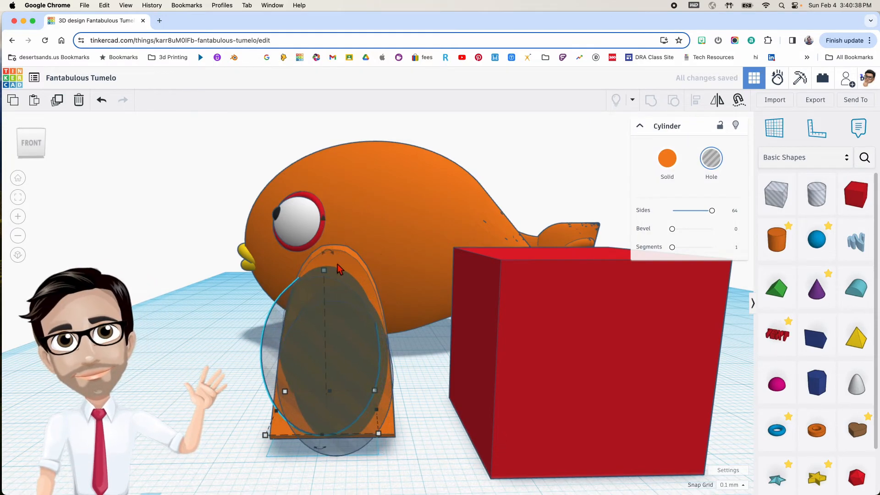
Step: Lower the hole copy slightly and fine-tune its position against the original hole and the orange part
drag(329, 252, 349, 233)
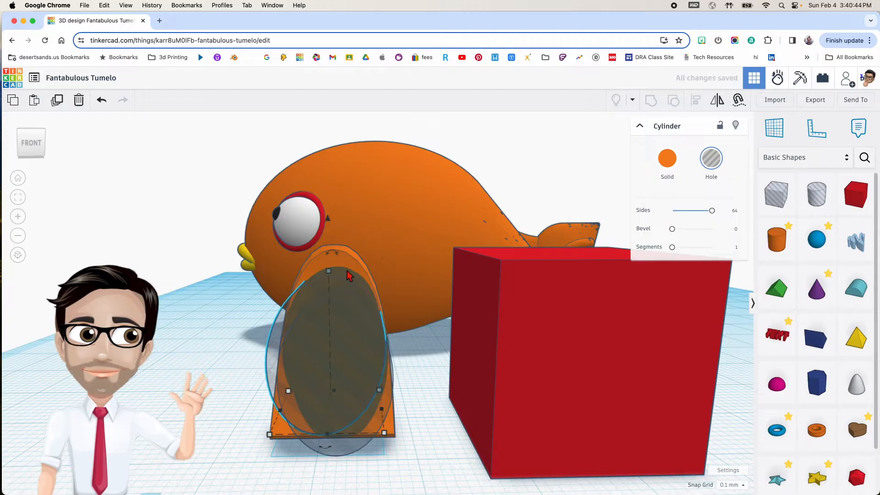
mouse_move(314, 403)
right_down()
mouse_move(359, 377)
mouse_move(350, 392)
mouse_move(334, 363)
mouse_move(324, 397)
right_up()
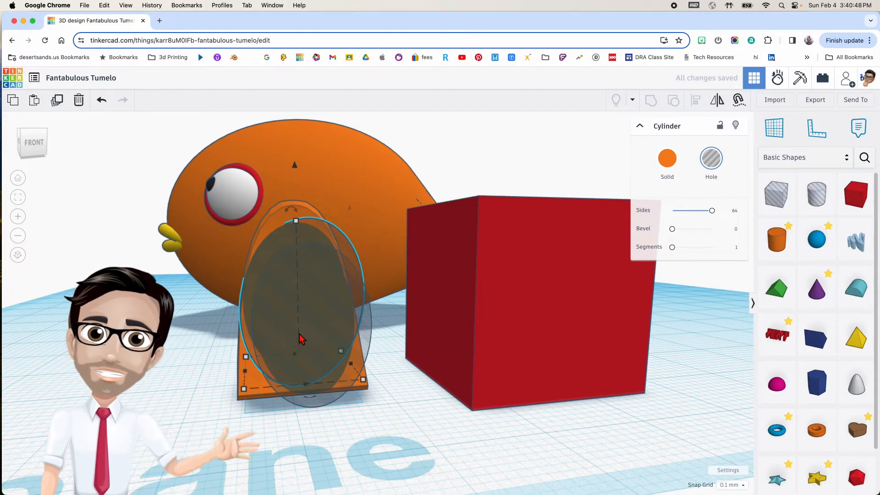
drag(296, 168, 296, 178)
drag(293, 220, 306, 190)
click(392, 393)
mouse_move(393, 393)
right_down()
mouse_move(354, 392)
mouse_move(396, 386)
right_up()
click(361, 390)
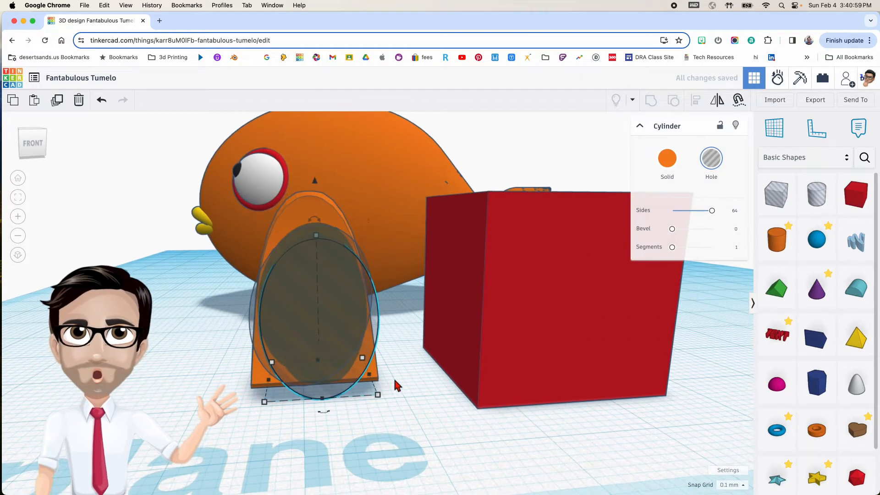
Step: Set the red box's width to 13.52 mm to match the width of the orange part
click(494, 352)
click(273, 389)
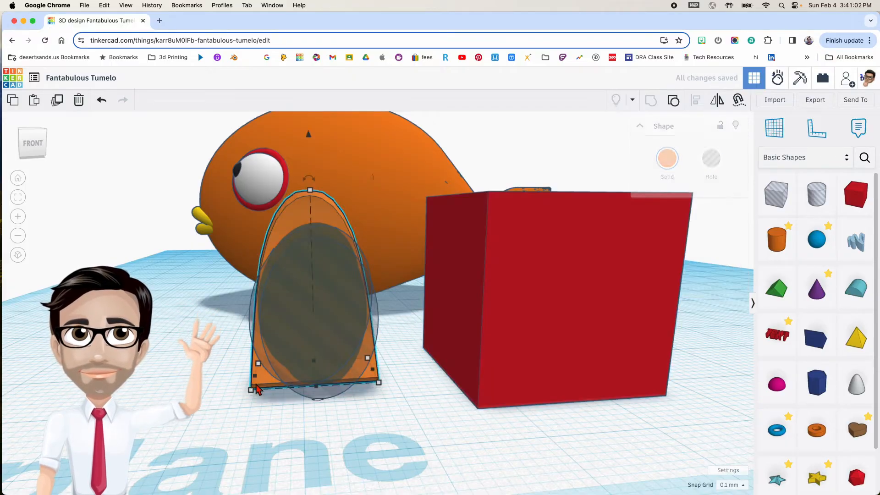
click(559, 385)
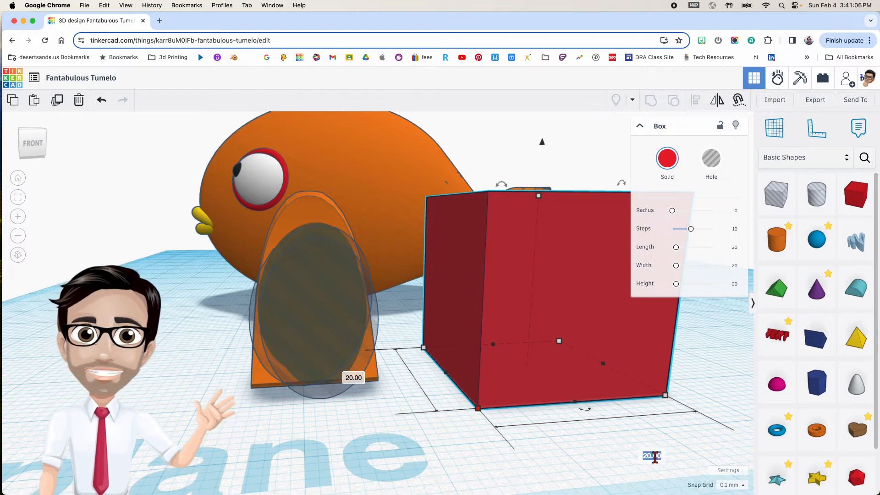
text(2)
key(Return)
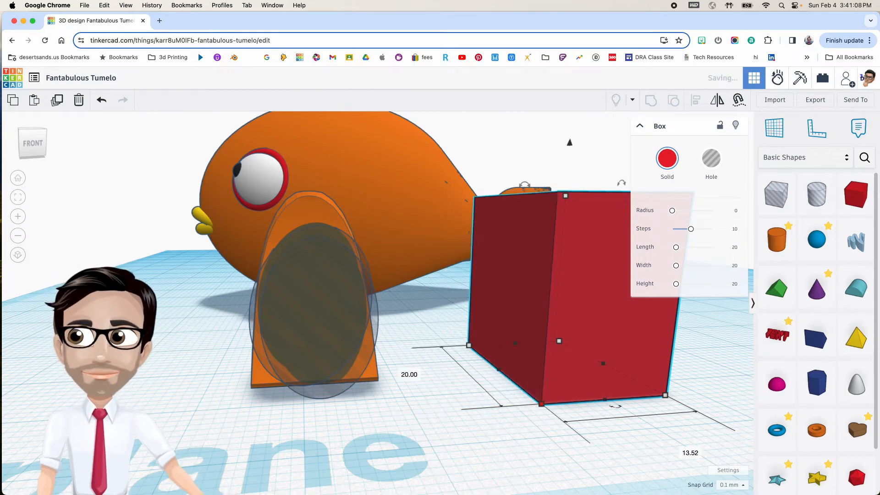
Step: Check the orange part's depth and set the red box's depth to 9 mm
right_drag(414, 339, 322, 421)
click(284, 451)
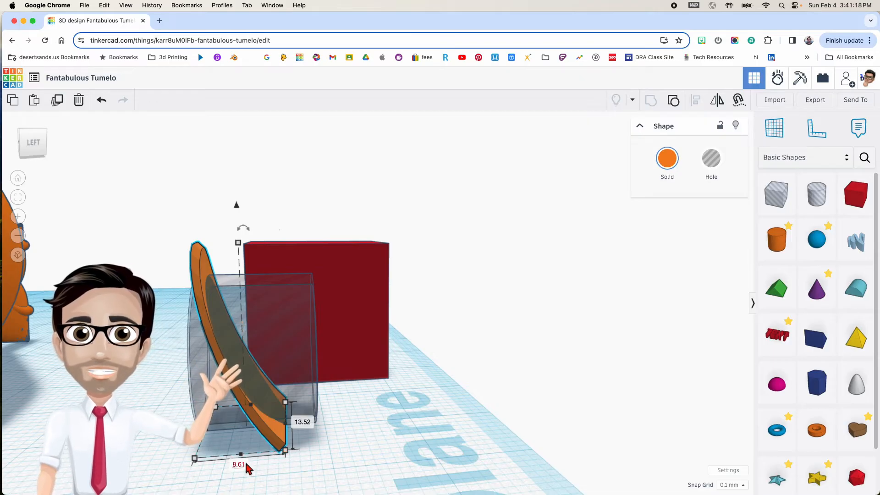
click(359, 362)
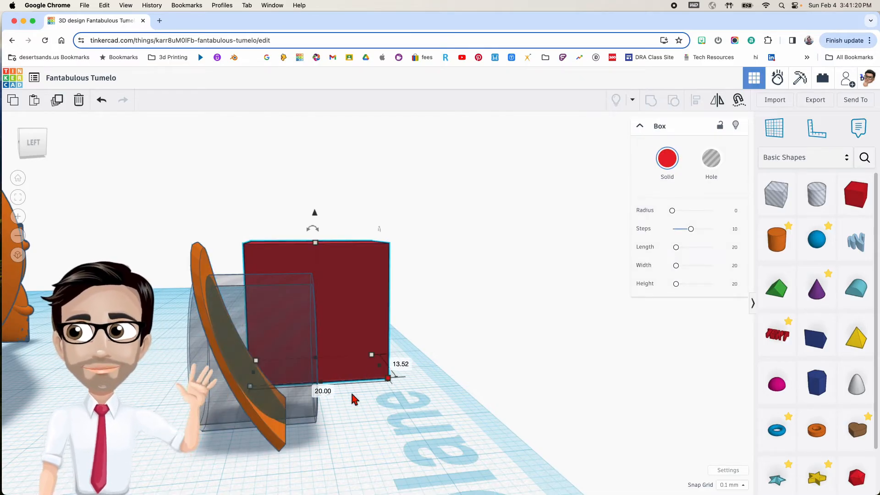
key(Return)
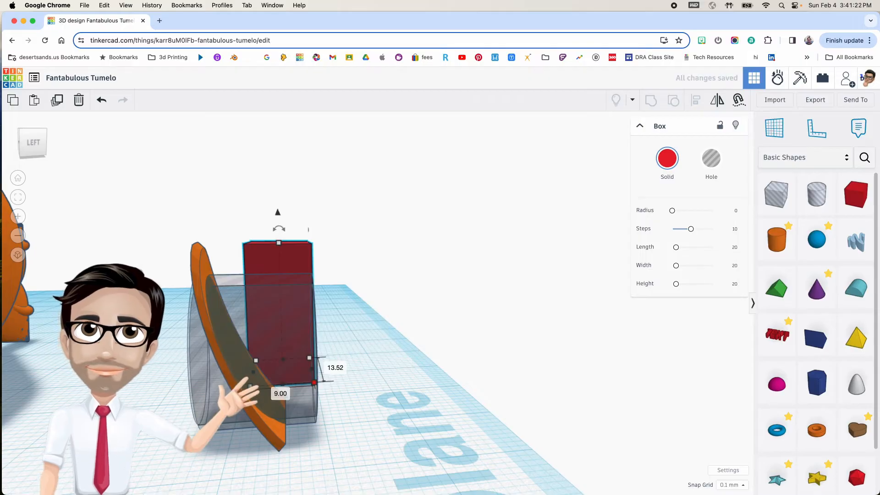
Step: Group the two overlapping oval cylinder holes into a single hole shape
right_drag(284, 275, 321, 368)
middle_drag(319, 364, 350, 343)
drag(339, 342, 348, 330)
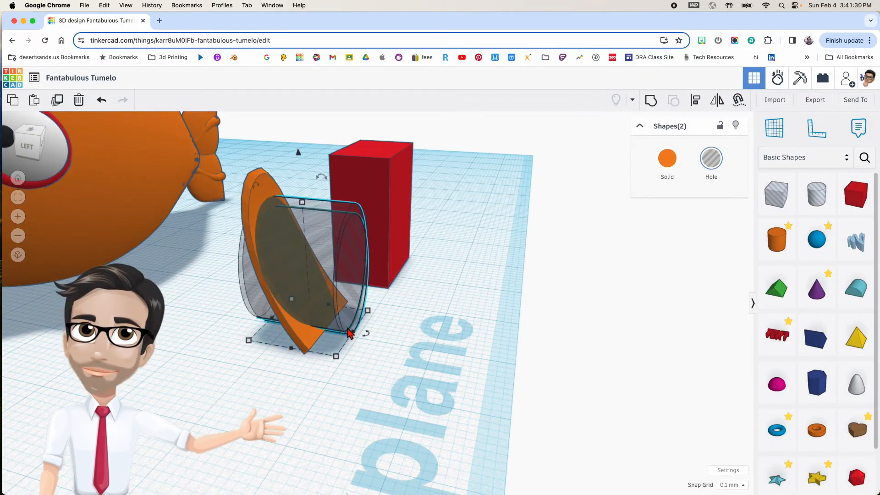
key(super+g)
Step: Move the grouped hole about 21 mm sideways, off the orange part and into the red box
right_drag(371, 311, 388, 265)
drag(469, 274, 530, 274)
key(super+z)
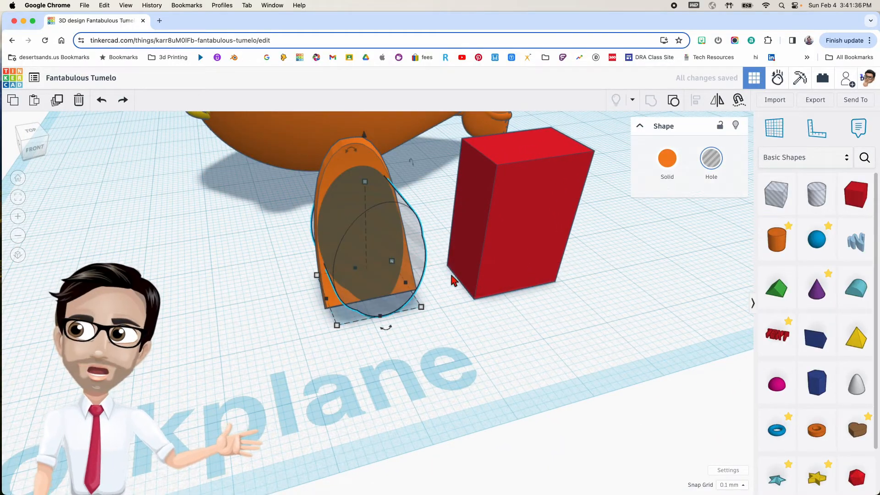
drag(409, 244, 569, 238)
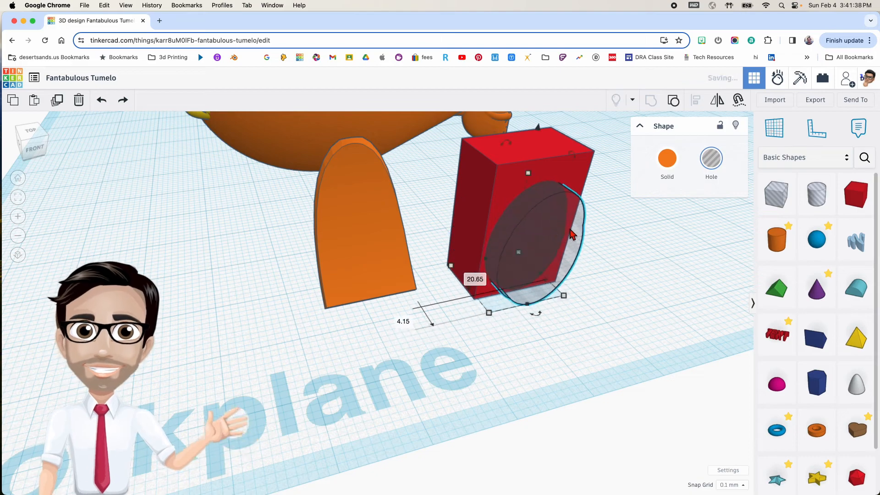
Step: Align the grouped hole and the red box on their centers in both width and depth
right_drag(477, 274, 550, 279)
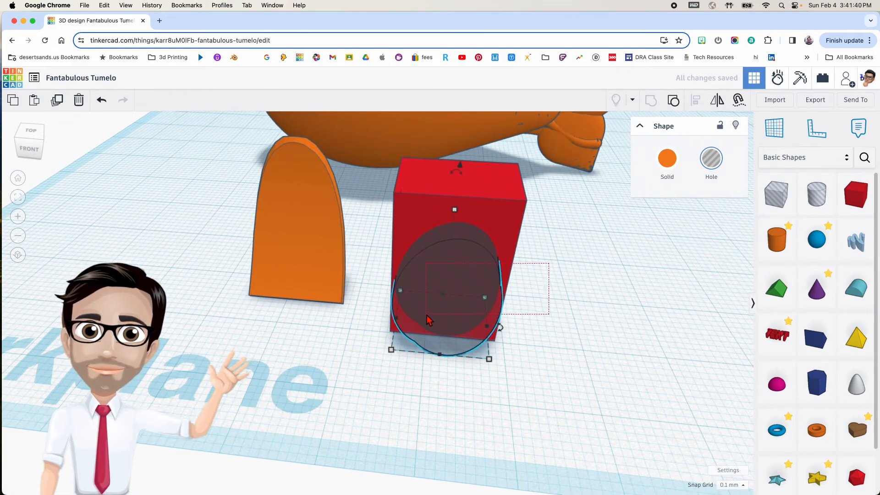
drag(426, 315, 427, 316)
key(l)
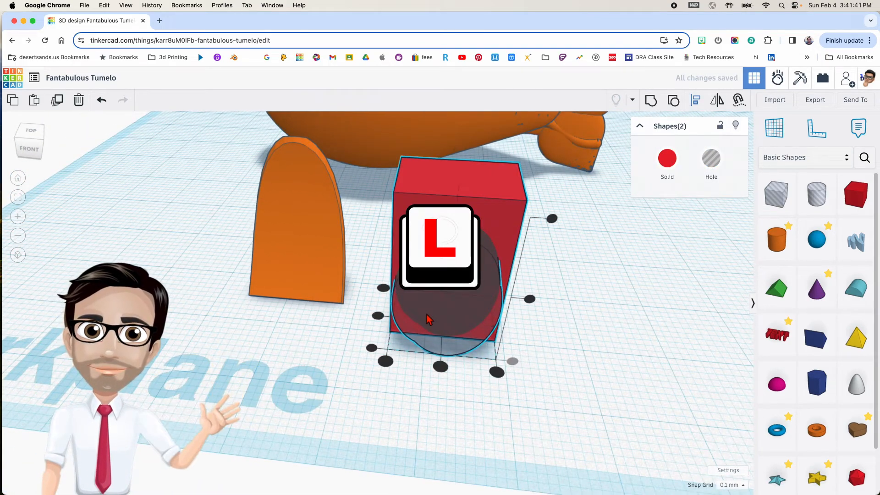
click(439, 368)
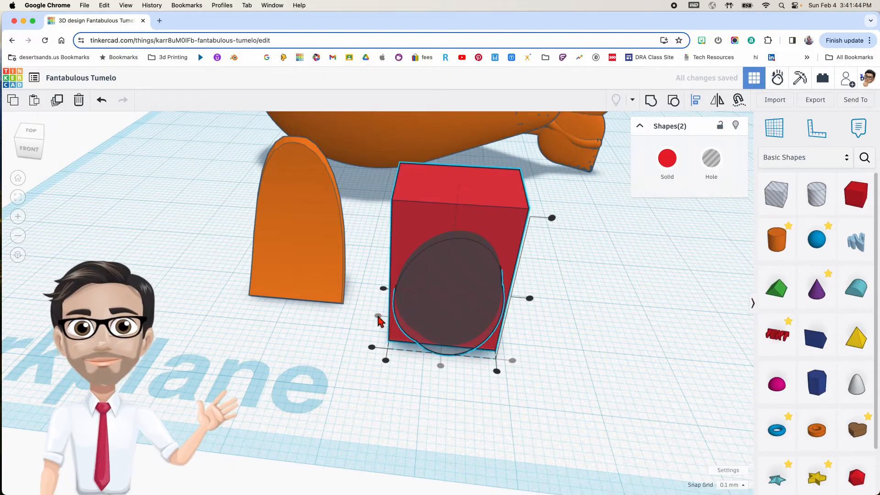
right_drag(340, 322, 415, 341)
click(394, 350)
right_drag(532, 288, 518, 302)
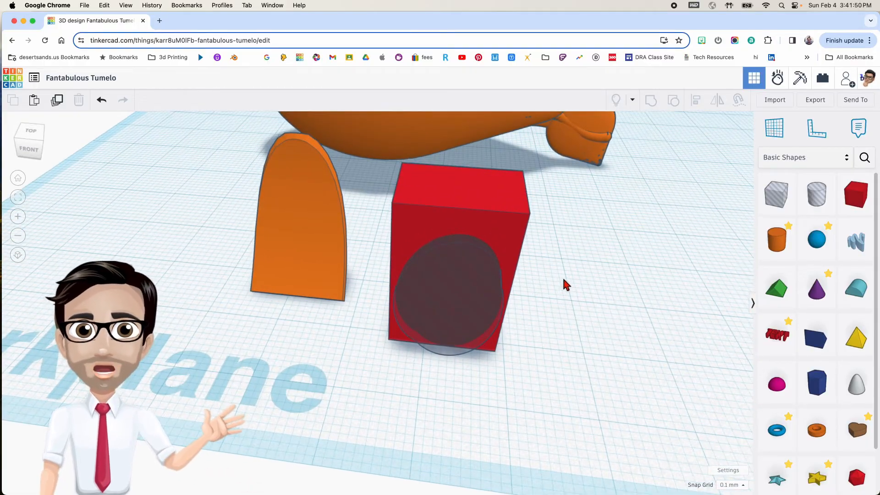
Step: Group the red box with the hole to cut the oval opening through it
drag(449, 342, 450, 342)
key(ctrl+g)
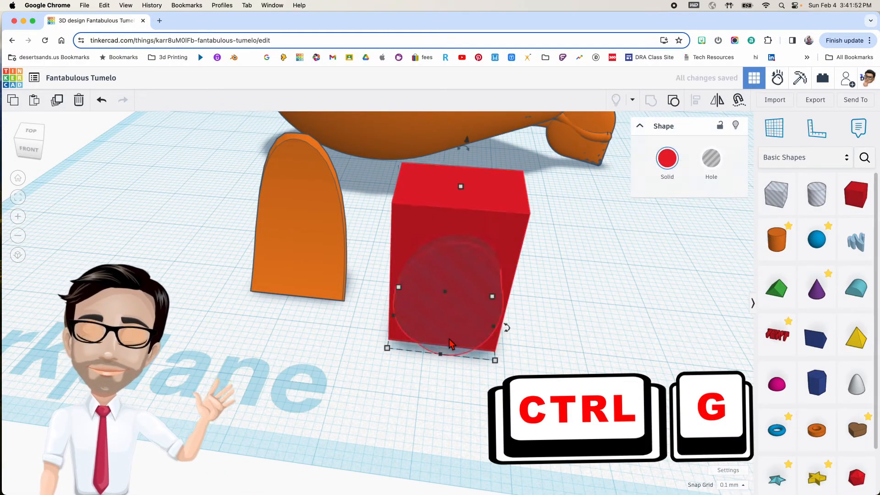
right_drag(483, 280, 488, 252)
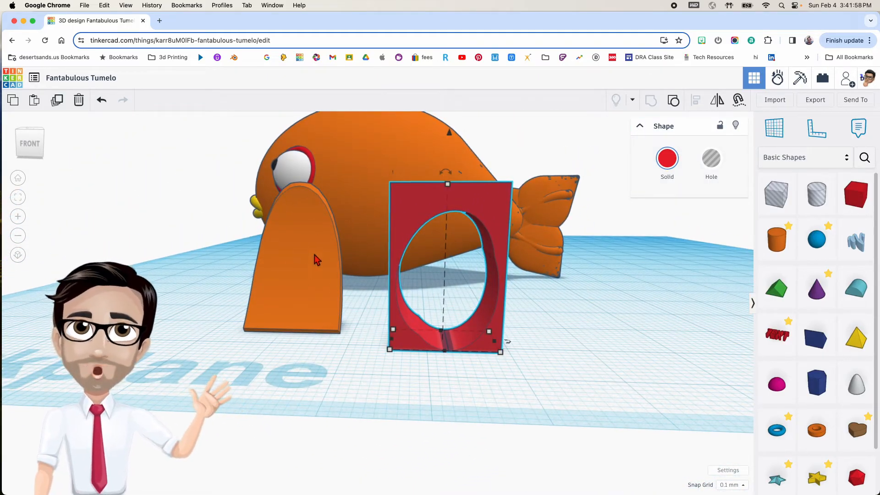
Step: Turn the cut red box into a hole and move it over the orange part
click(716, 170)
drag(506, 252, 335, 244)
right_drag(336, 244, 461, 297)
right_drag(489, 298, 474, 299)
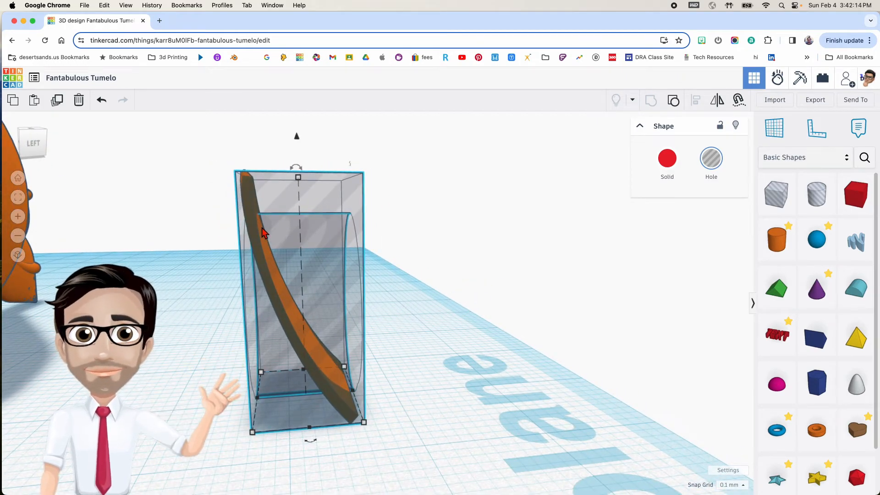
Step: Center the box hole on the orange part in both depth and width using Align
shift+click(279, 314)
key(l)
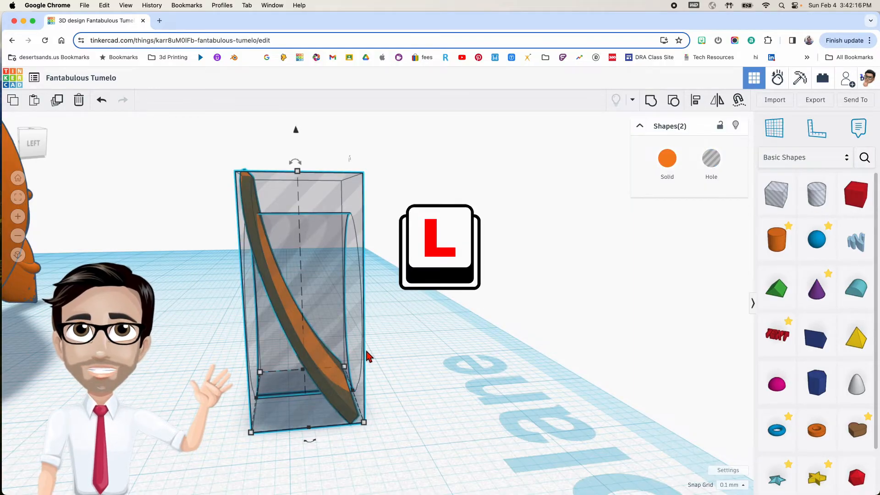
click(311, 432)
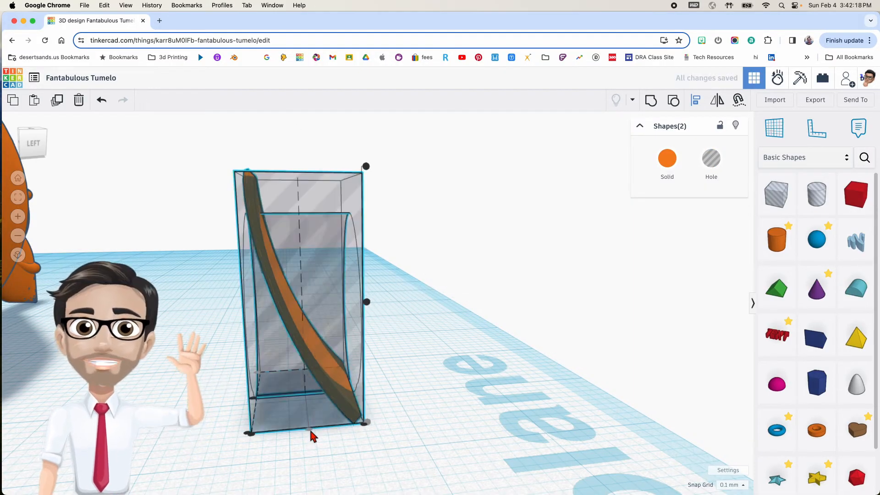
right_drag(411, 407, 283, 369)
click(281, 370)
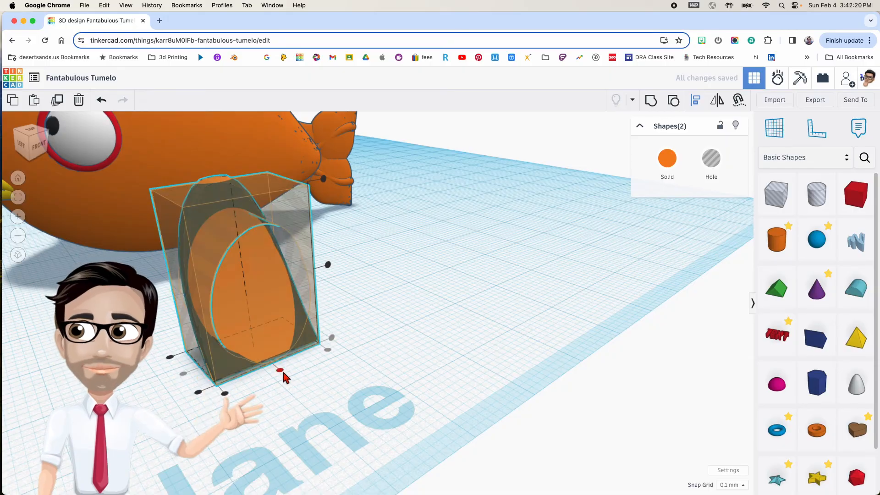
middle_drag(247, 377, 271, 412)
right_drag(270, 412, 254, 385)
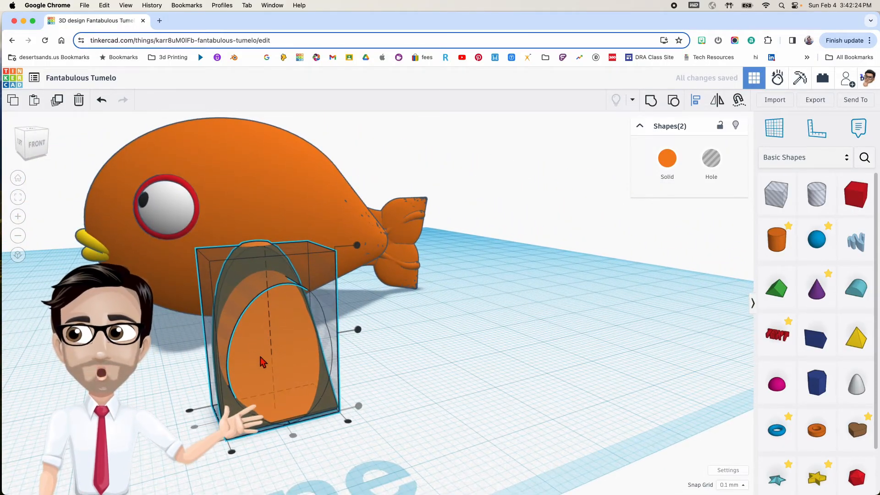
Step: Group the orange part with the box hole to trim the fin to an oval outline
click(379, 301)
click(266, 257)
drag(266, 250, 266, 249)
right_drag(266, 250, 377, 360)
right_drag(435, 351, 282, 313)
key(ctrl+g)
Step: Move the oval orange fin closer to the fish's side, behind the eye
drag(271, 308, 228, 294)
middle_drag(259, 300, 465, 338)
drag(409, 367, 383, 358)
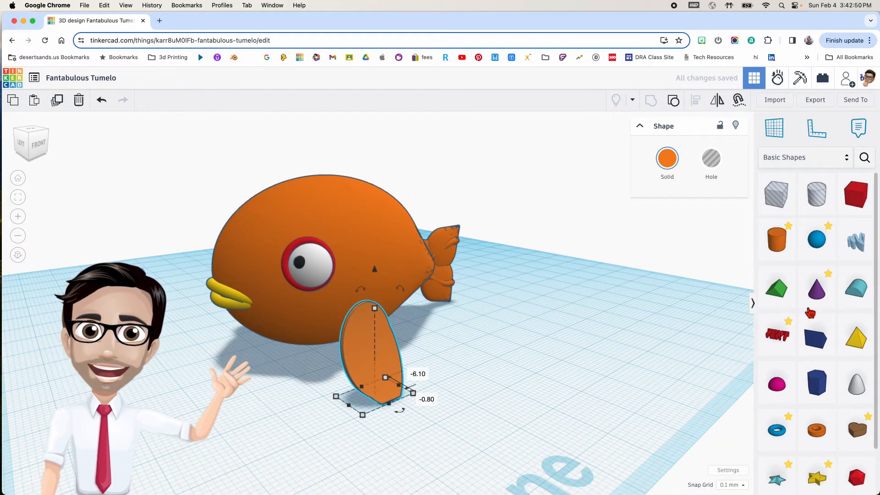
Step: Add a Roof shape beside the fish, rotate it to stand upright, and make it a hole
drag(784, 299, 526, 370)
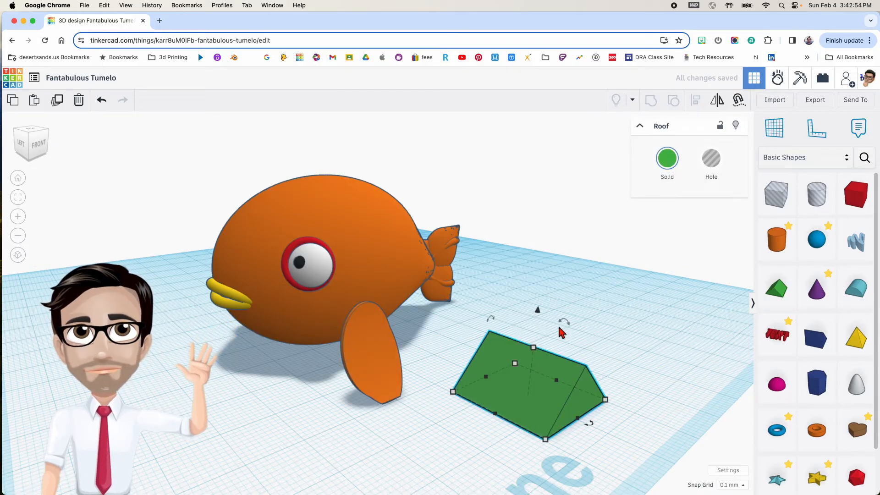
drag(564, 323, 518, 345)
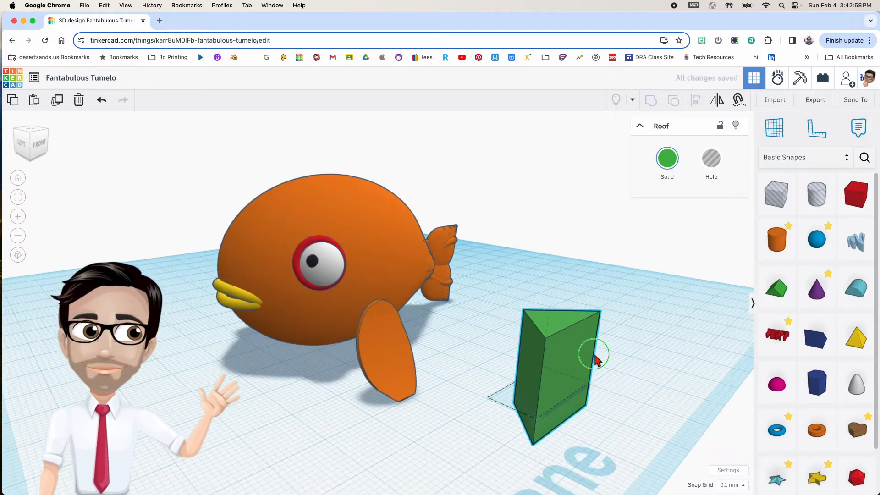
right_drag(579, 355, 614, 360)
drag(616, 359, 568, 333)
click(708, 184)
Step: Resize the roof hole into a thin, sharp wedge and place it in front of the fin
drag(564, 265, 620, 334)
drag(560, 324, 564, 248)
right_drag(588, 300, 374, 397)
drag(243, 446, 372, 429)
drag(372, 381, 366, 418)
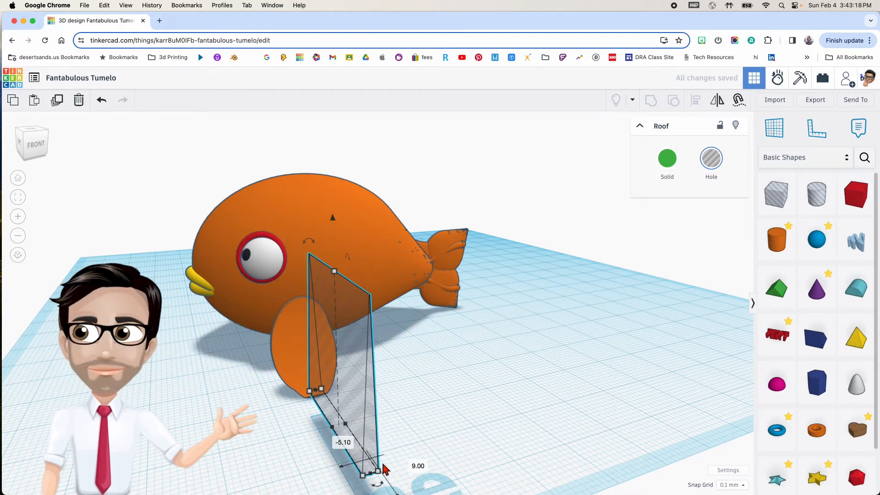
drag(378, 471, 377, 472)
right_drag(419, 365, 482, 326)
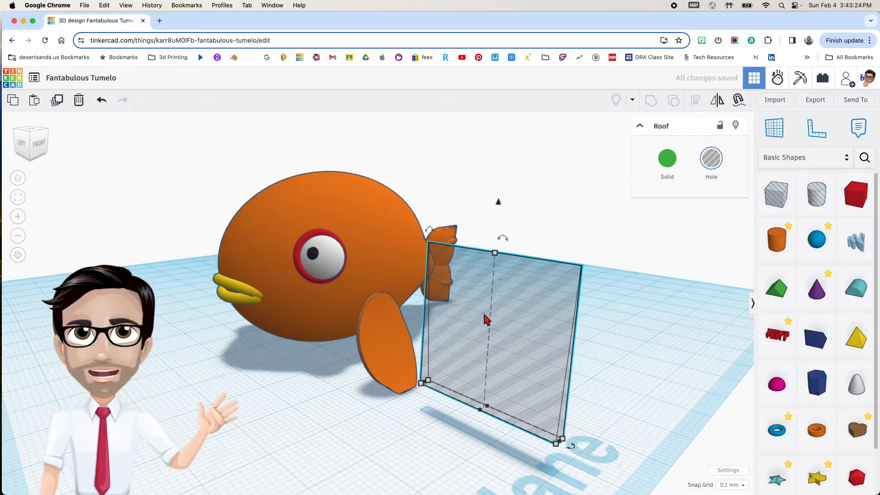
Step: Lower the wedge hole about 23 mm and slide it under the fin so its upper end overlaps the fin's lower tip
drag(498, 205, 498, 365)
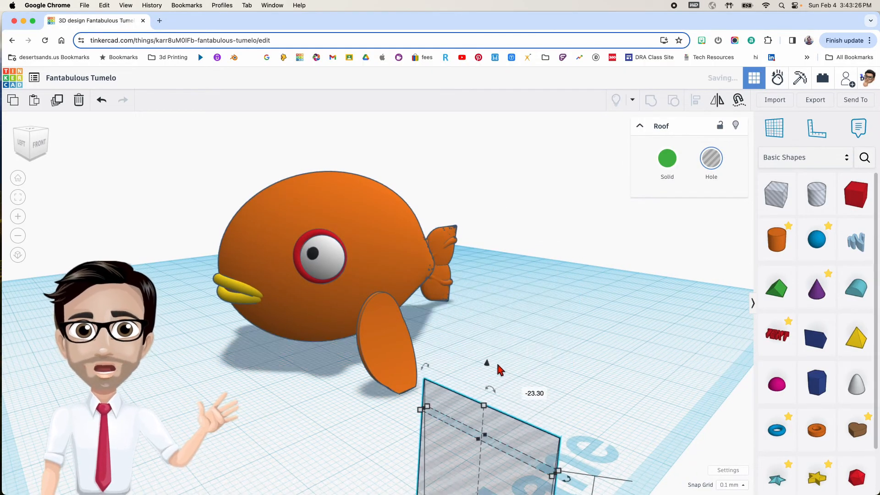
drag(491, 437, 440, 405)
drag(425, 343, 426, 356)
right_drag(443, 378, 334, 370)
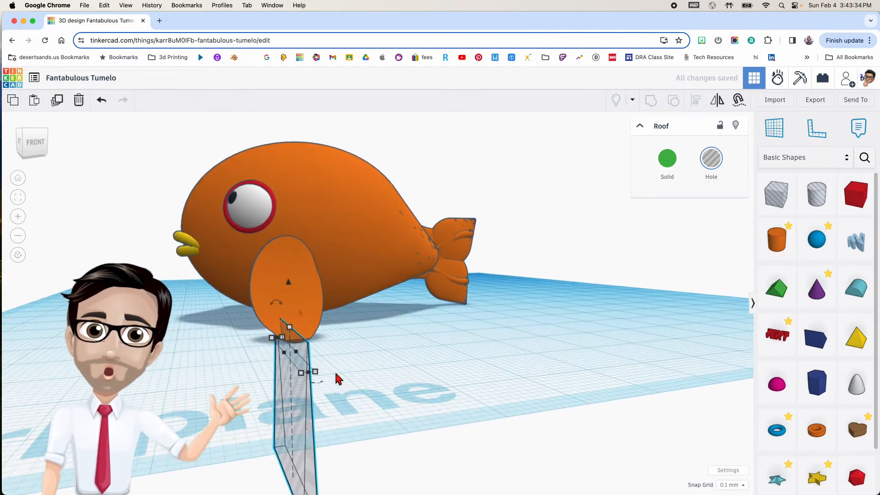
Step: Tilt the wedge hole slightly and shift it sideways to angle the notch in the fin's lower tip
scroll(337, 378, up, 2)
drag(270, 291, 274, 272)
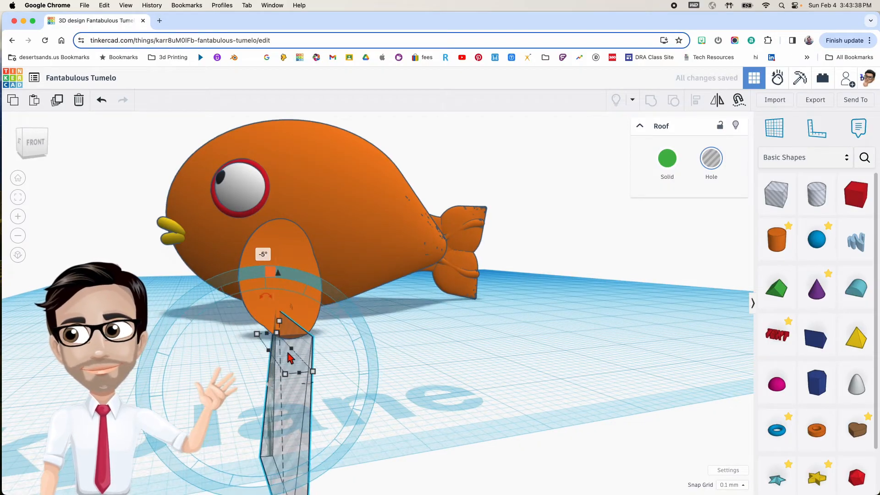
drag(307, 402, 284, 396)
scroll(275, 373, up, 3)
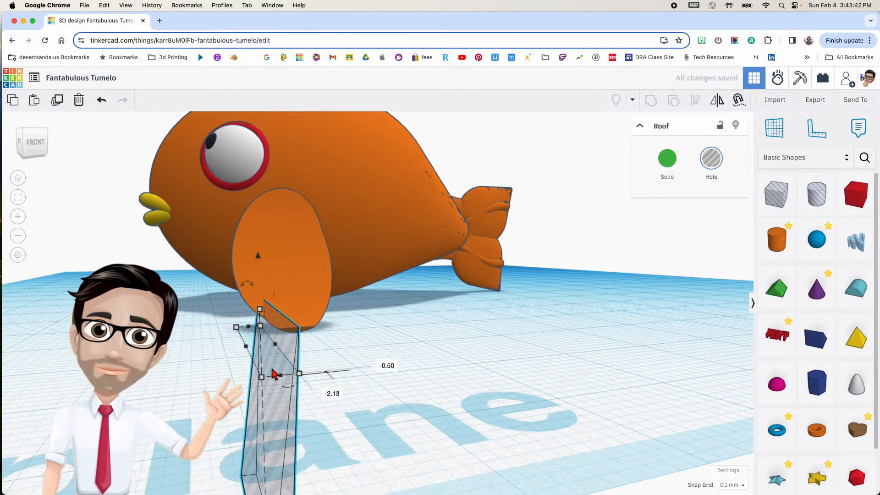
drag(247, 285, 258, 240)
right_drag(266, 308, 386, 338)
Step: Group the fin with the wedge hole to cut a thin notch in the fin's lower end
drag(359, 288, 291, 378)
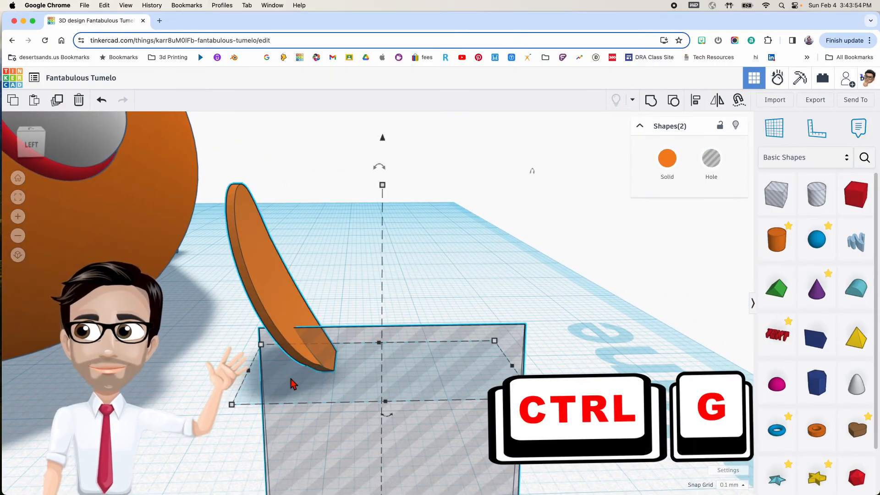
key(ctrl+g)
mouse_move(316, 372)
right_down()
mouse_move(287, 389)
mouse_move(298, 359)
mouse_move(340, 377)
mouse_move(269, 373)
mouse_move(321, 372)
right_up()
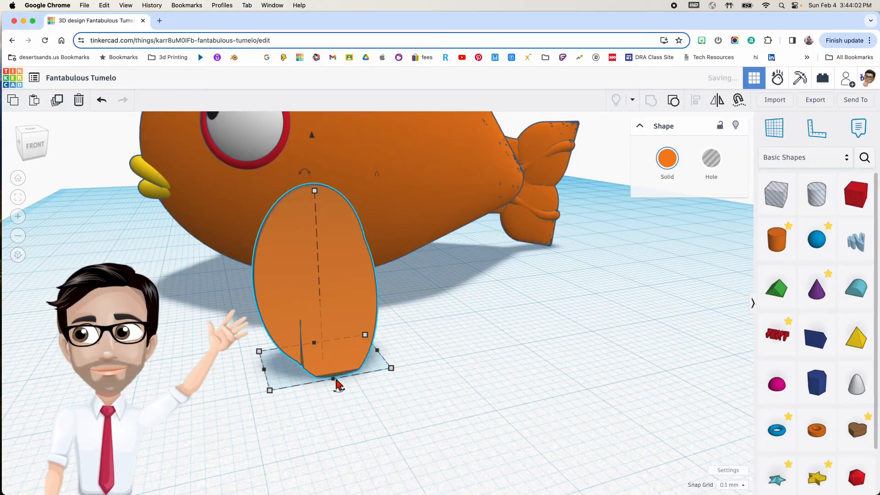
Step: Move the notched fin into the fish's side and rotate it 10° about the vertical axis
right_drag(316, 387, 320, 298)
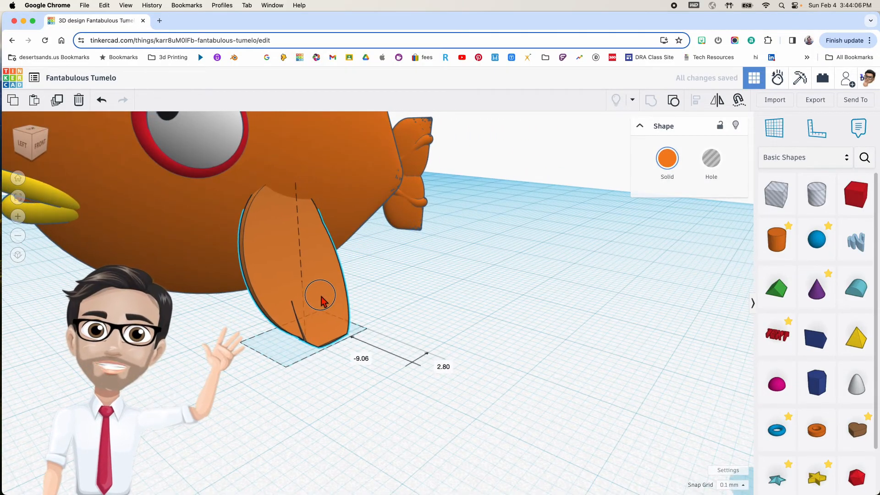
drag(341, 360, 376, 393)
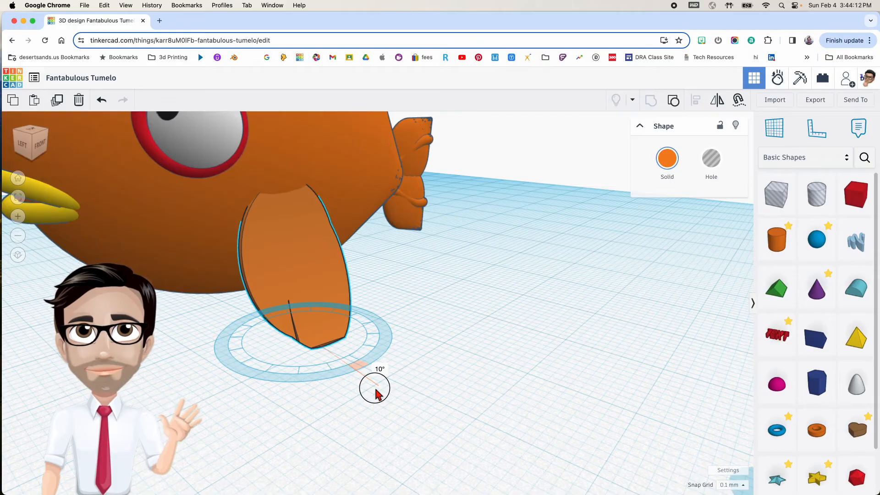
drag(375, 393, 375, 394)
right_drag(375, 393, 325, 345)
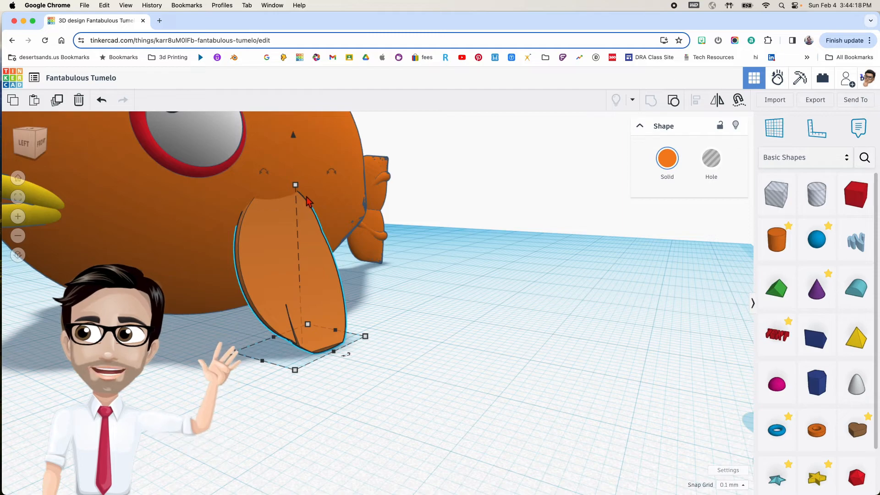
drag(296, 188, 276, 261)
Step: Duplicate the fin in place and mirror the copy across the fish's width
right_drag(276, 258, 407, 256)
scroll(305, 266, down, 3)
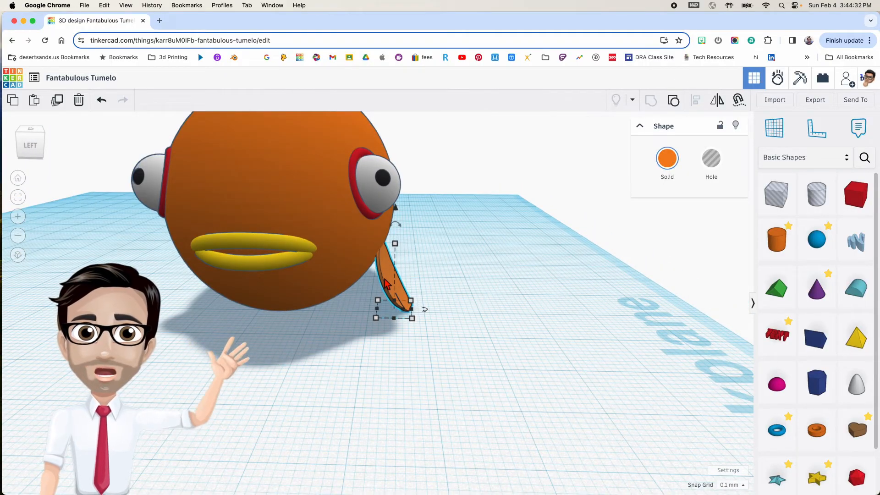
key(m)
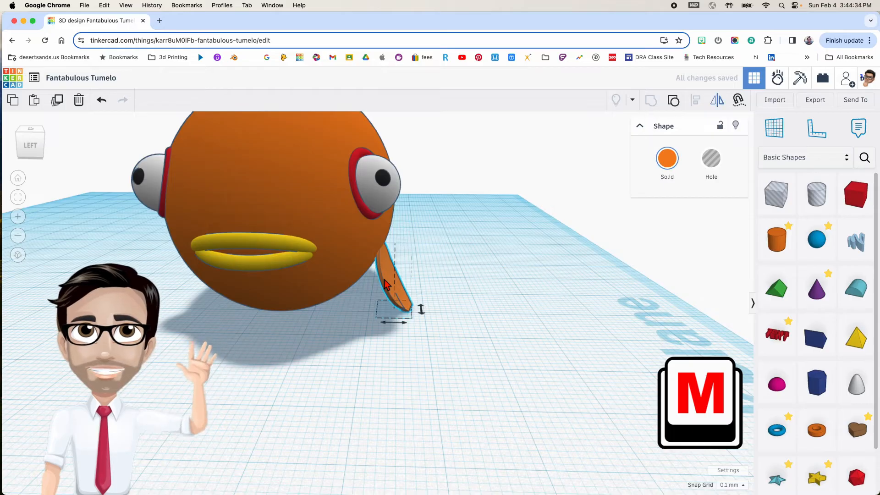
click(406, 326)
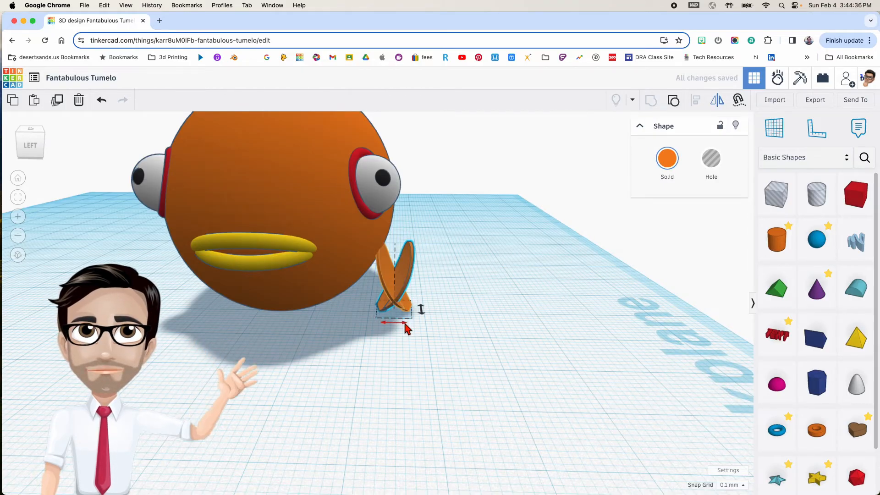
Step: Move the mirrored fin copy through the body to the opposite side of the fish
key(shift+Left)
key(shift+Left)
key(shift+Left)
key(shift+Left)
key(shift+Left)
key(shift+Left)
key(shift+Left)
key(shift+Left)
key(shift+Left)
key(shift+Left)
key(shift+Left)
key(shift+Left)
key(shift+Left)
key(shift+Left)
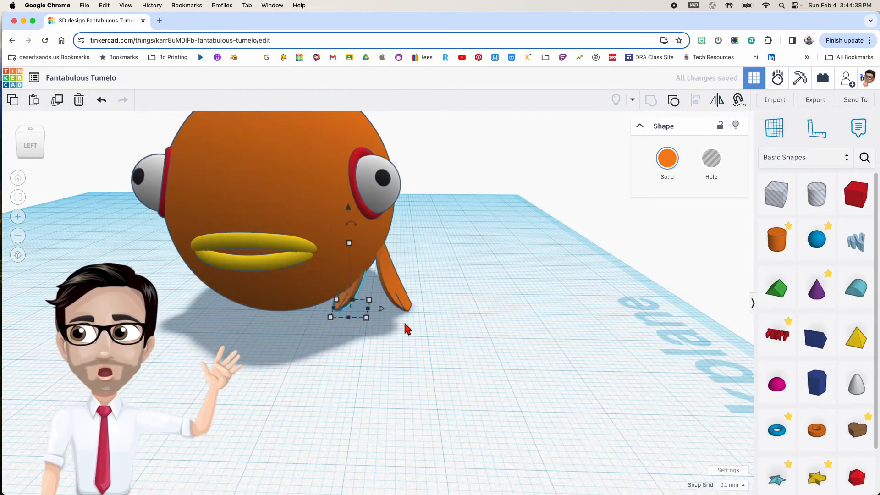
key(shift+Left)
key(shift+Left)
key(shift+Left)
key(shift+Left)
key(shift+Left)
key(shift+Left)
key(shift+Left)
key(shift+Left)
key(shift+Left)
key(shift+Left)
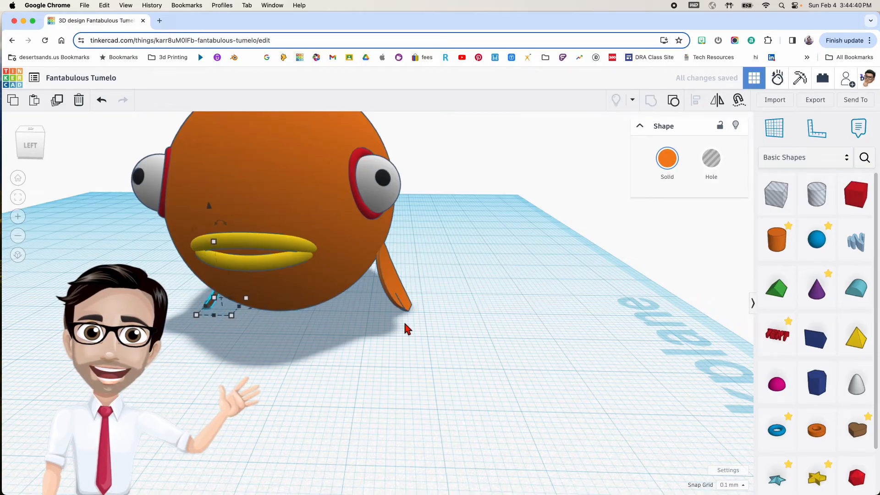
Step: Nudge the mirrored fin slightly inward so it rests against the fish's body
right_drag(314, 328, 379, 289)
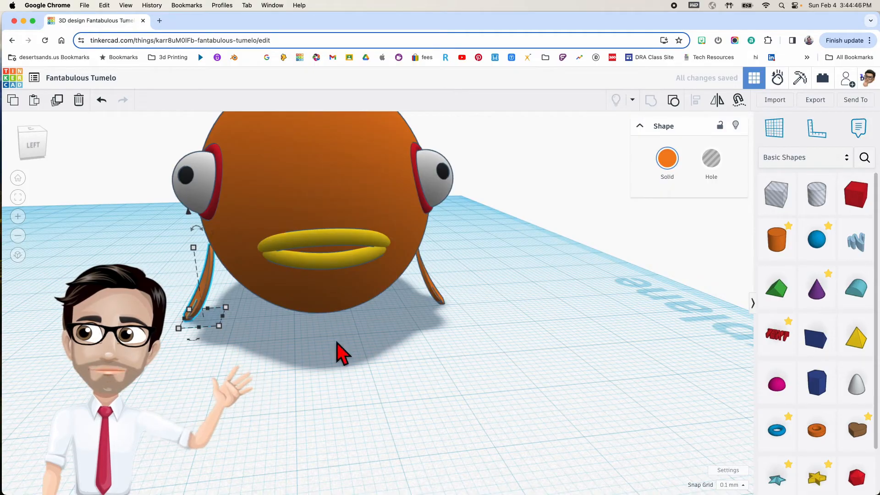
key(Right)
key(Right)
key(Right)
key(Right)
key(Right)
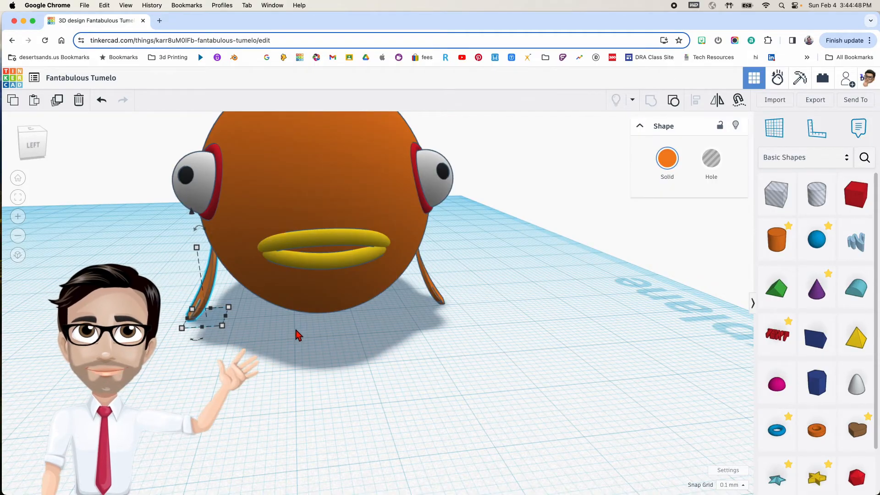
Step: Examine the fish from the front and side to check how both side fins sit against the body
right_drag(338, 333, 326, 292)
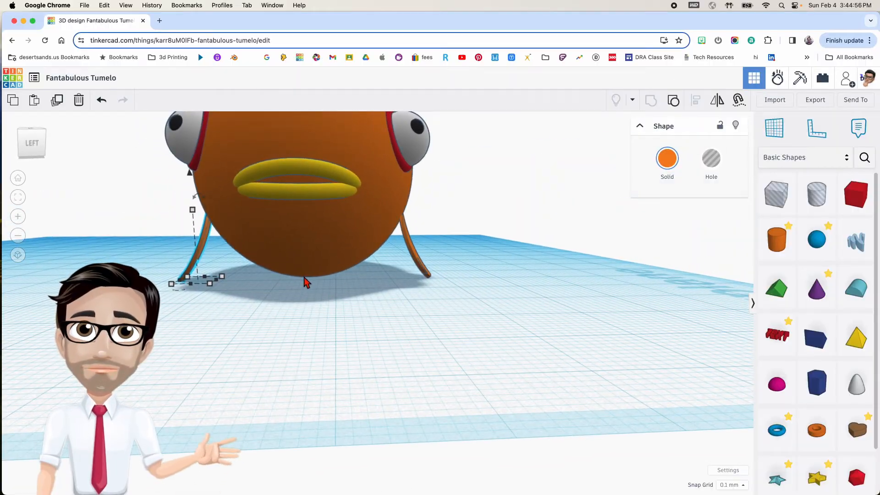
right_drag(199, 296, 380, 289)
right_drag(419, 236, 451, 348)
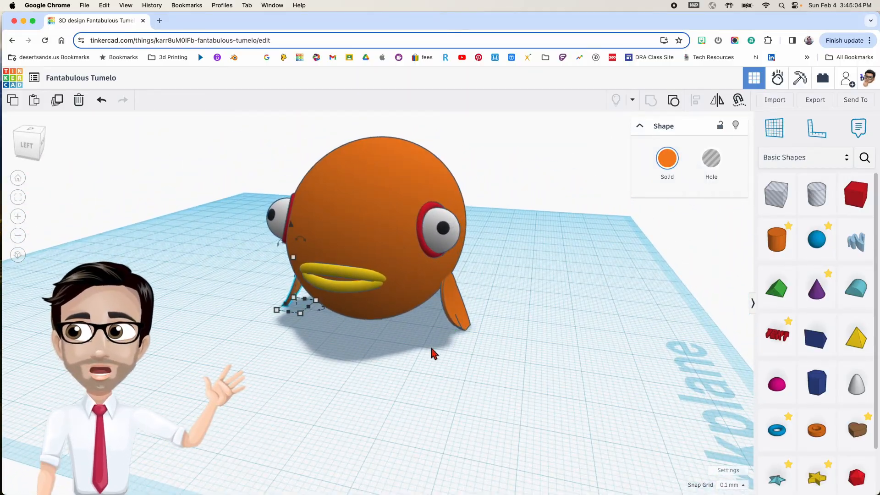
click(429, 345)
right_drag(373, 350, 429, 365)
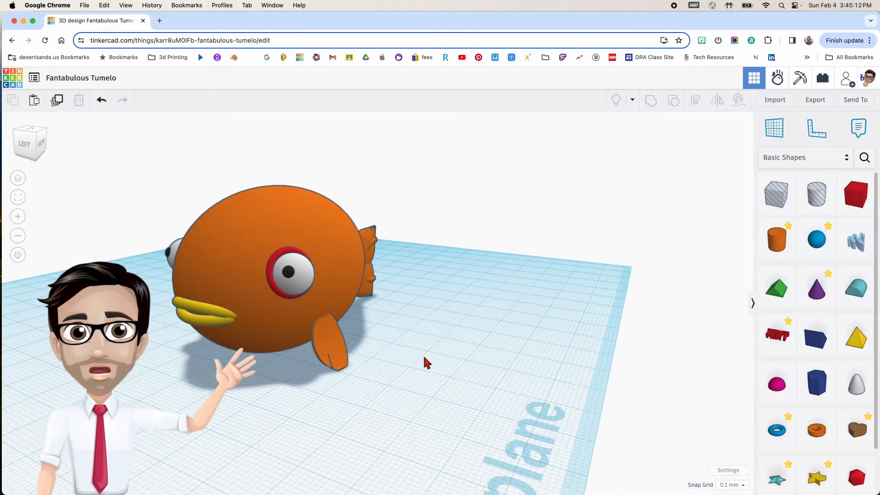
scroll(424, 357, down, 2)
right_drag(498, 358, 389, 357)
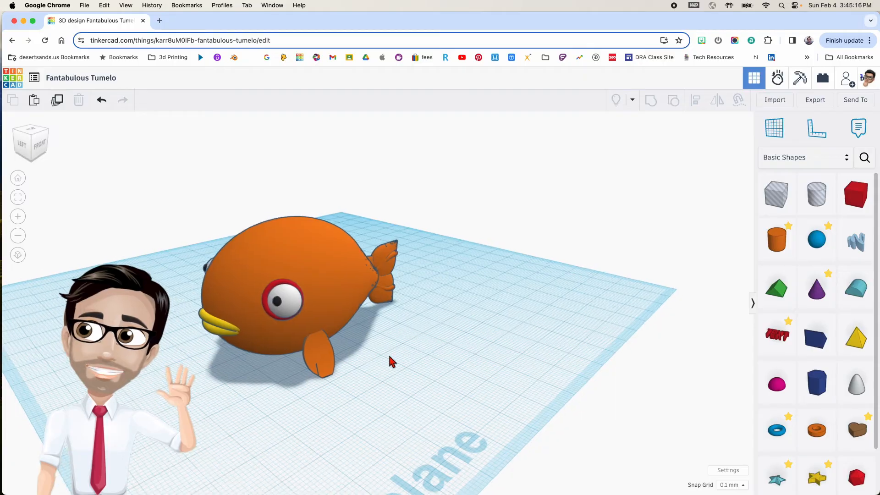
middle_drag(392, 361, 427, 363)
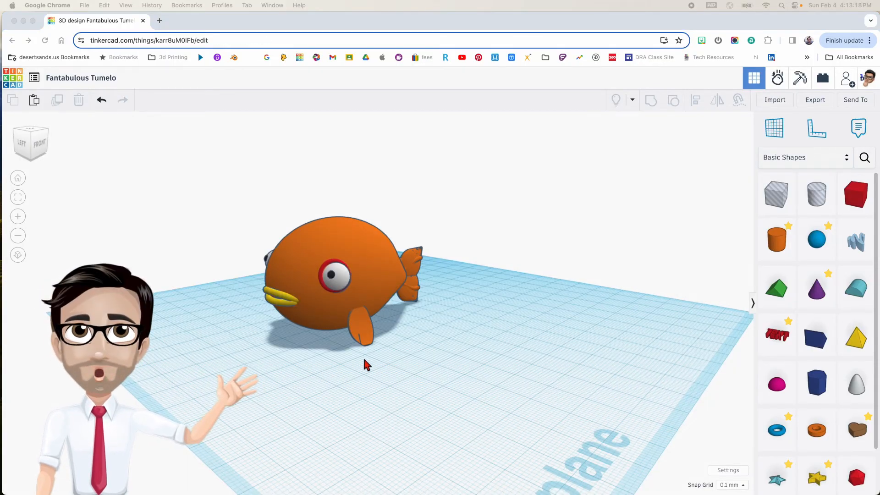
scroll(365, 363, up, 2)
scroll(383, 387, up, 5)
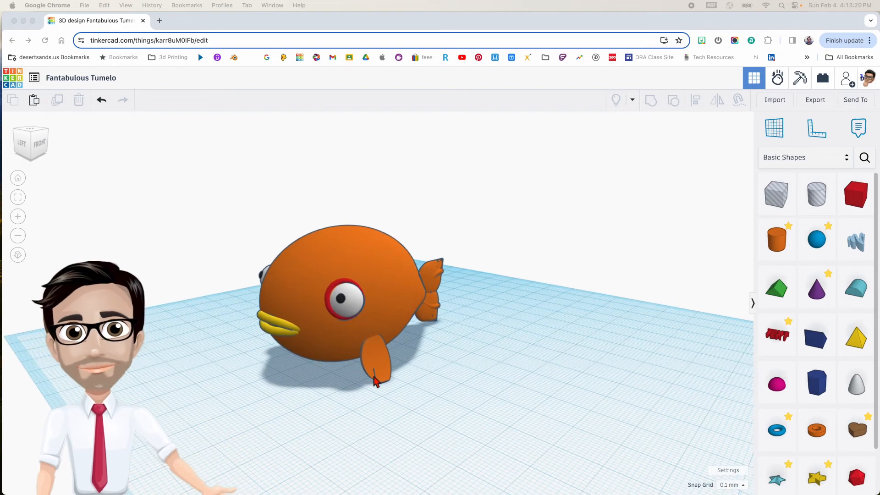
scroll(374, 381, down, 1)
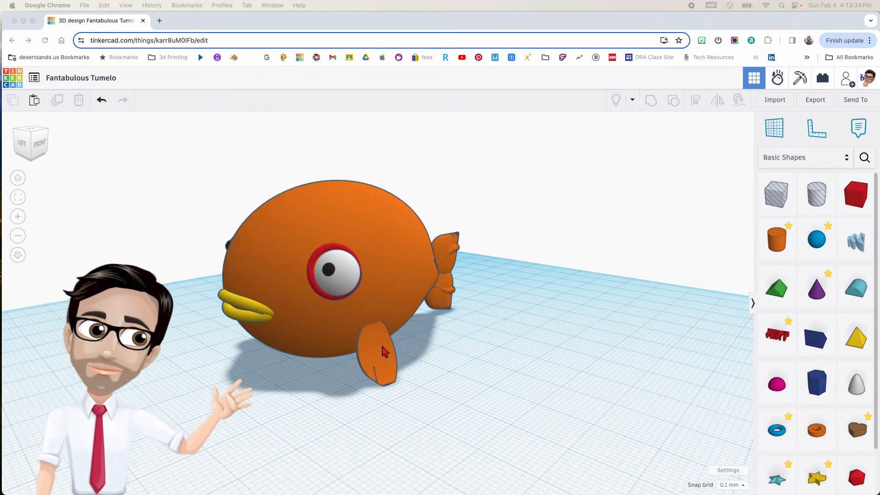
Step: Add a roof shape to the workplane beside the fish and rotate it 90° about the vertical axis
click(773, 295)
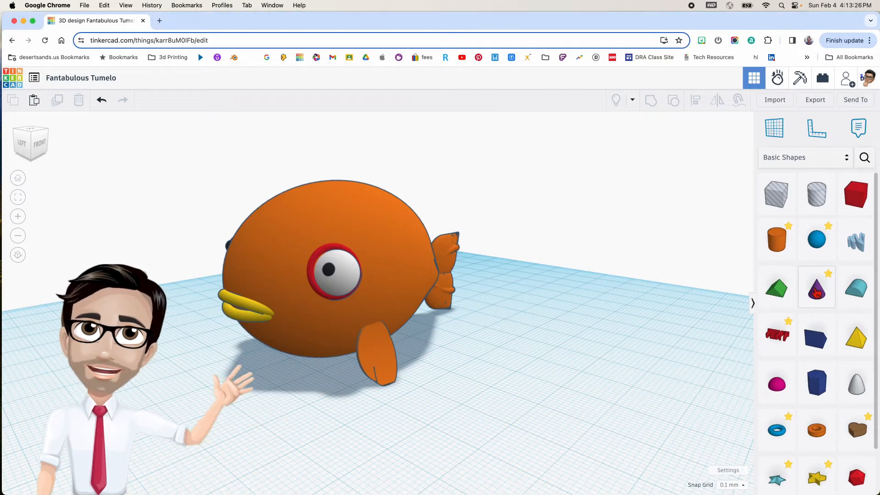
drag(779, 297, 545, 380)
click(518, 364)
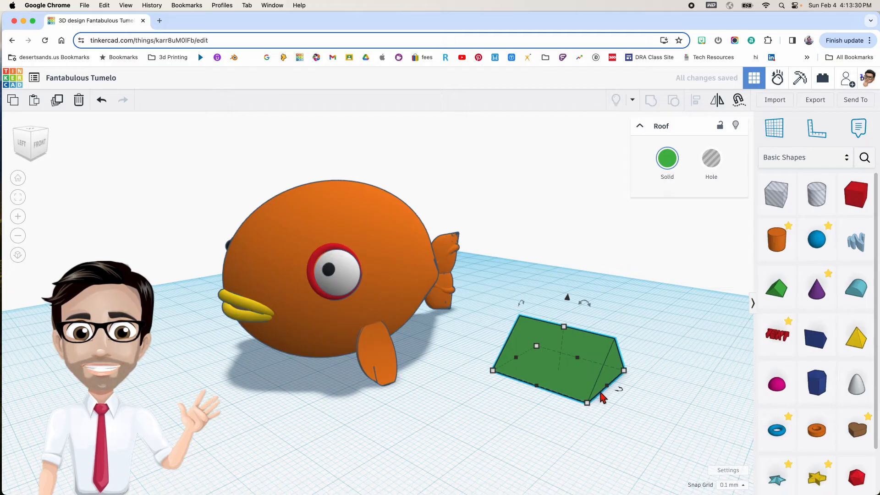
drag(619, 390, 539, 398)
Step: Colour the roof shape with the same preset orange as the fish's body
click(667, 158)
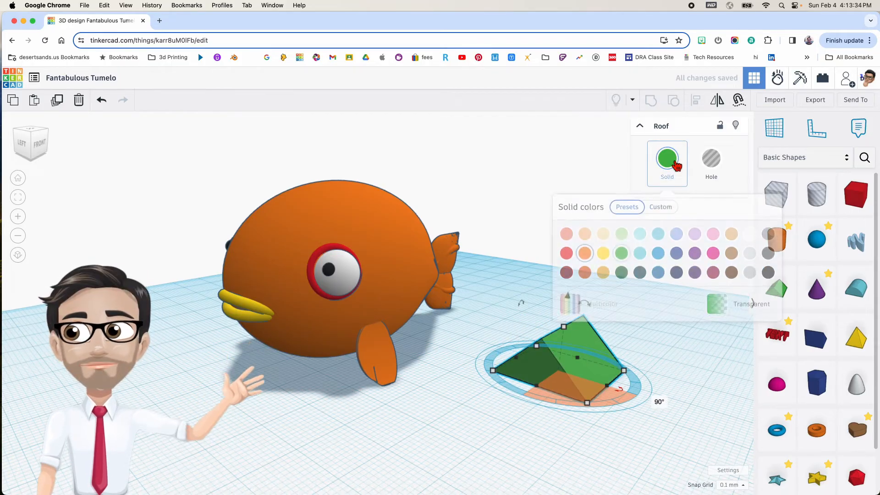
click(585, 258)
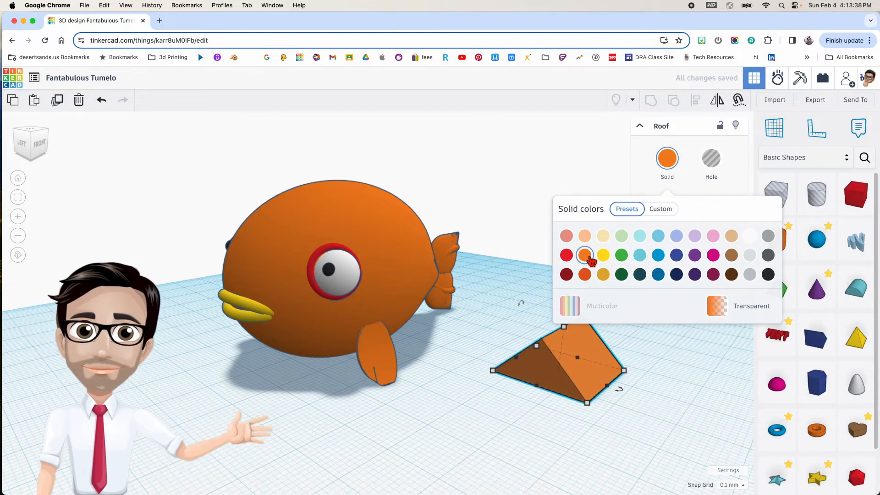
click(627, 327)
Step: Set the roof shape's height to 21.41 mm, its width to 11.65 mm and its length to 34.56 mm
right_drag(629, 318, 546, 304)
click(539, 315)
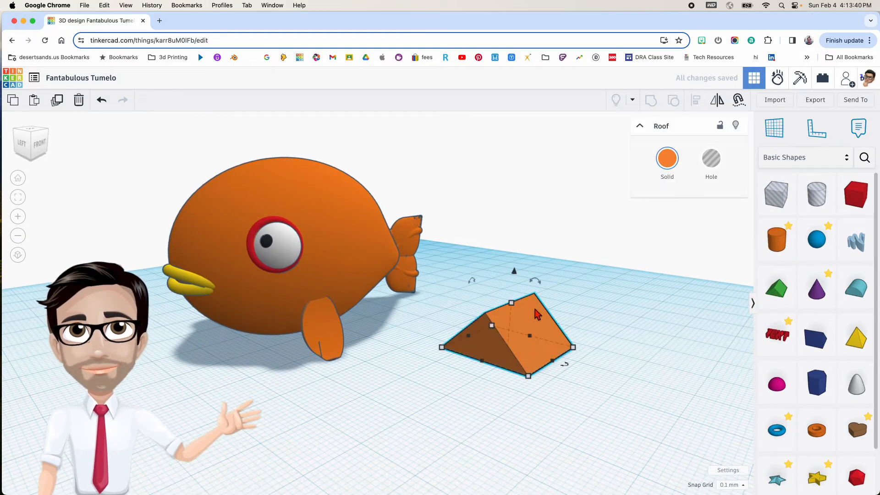
click(512, 303)
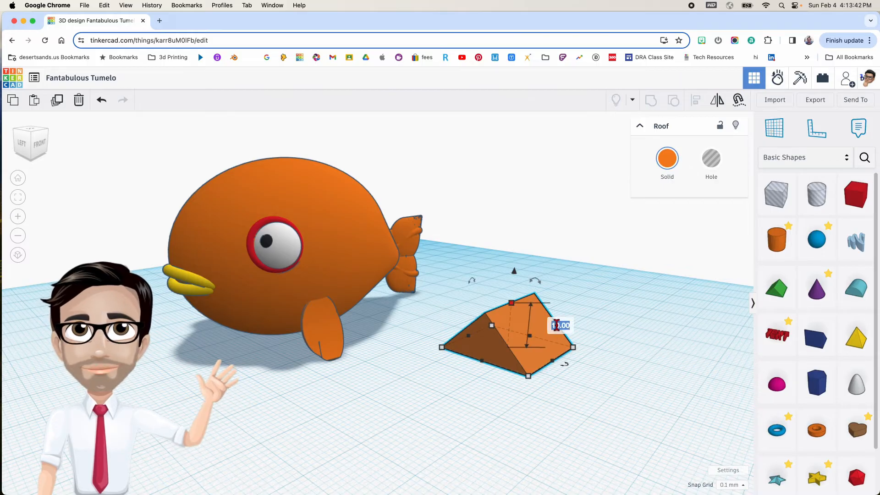
click(556, 326)
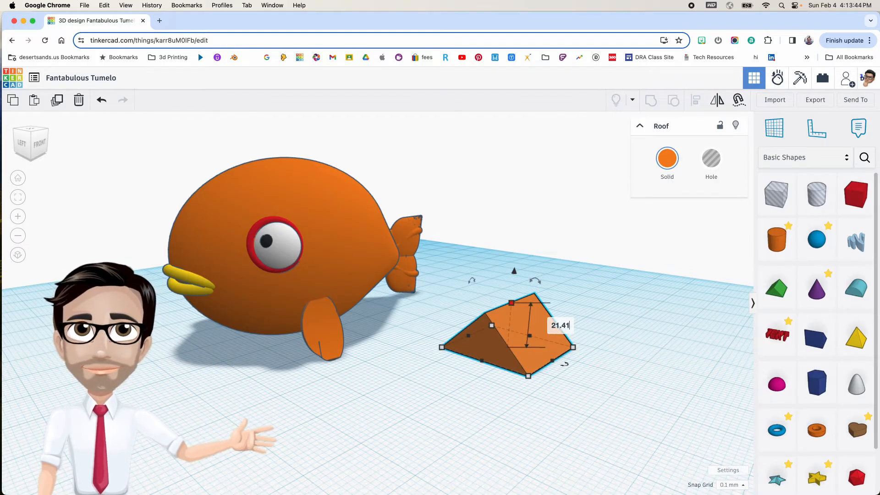
text(21.41)
key(Return)
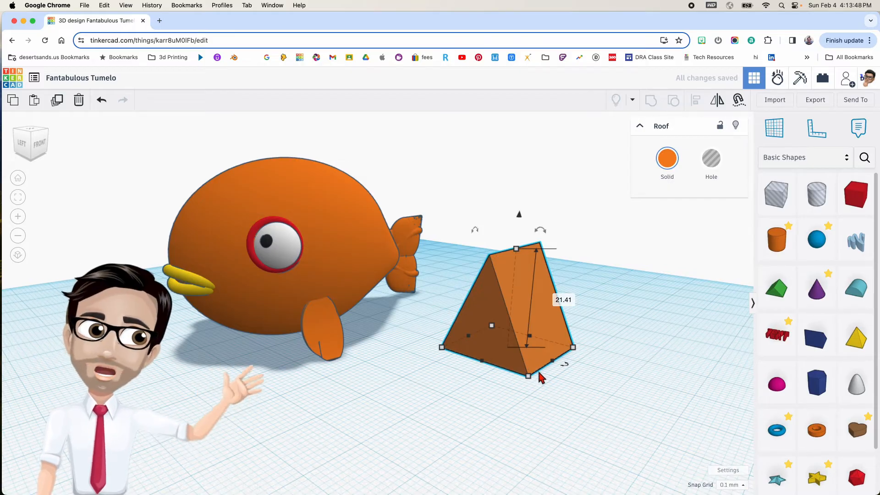
mouse_move(530, 378)
click(451, 377)
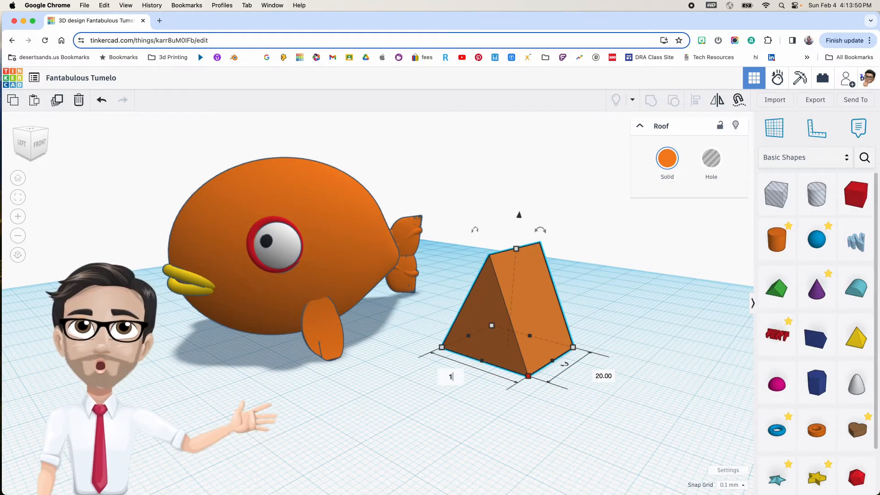
text(11.65)
key(Return)
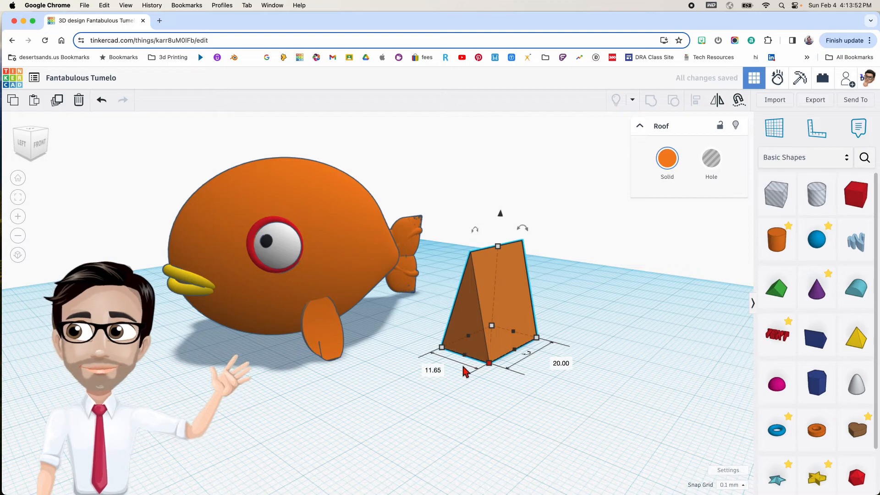
click(556, 363)
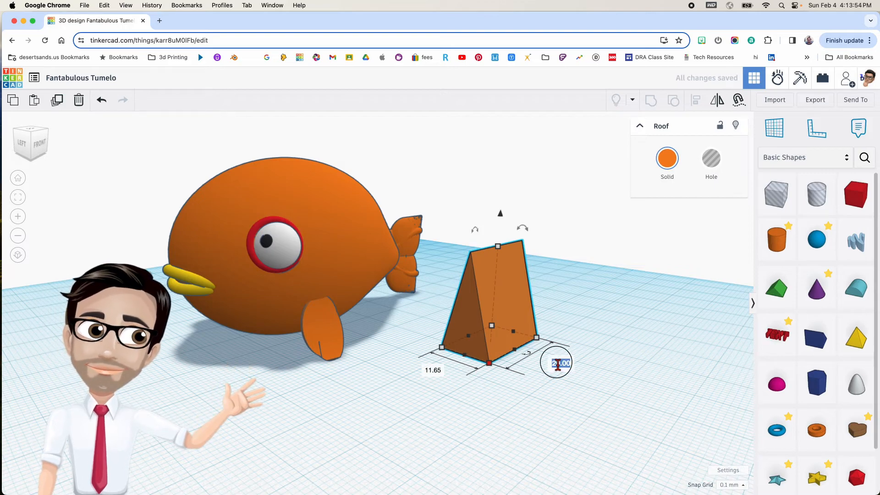
text(34.56)
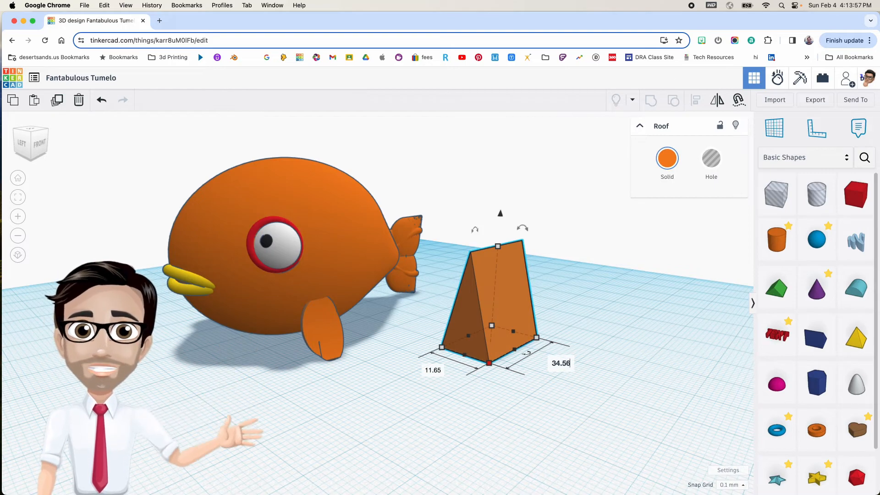
key(Return)
Step: Move the roof shape about 8.3 mm and 9.2 mm across the workplane, farther from the fish
right_drag(533, 334, 514, 348)
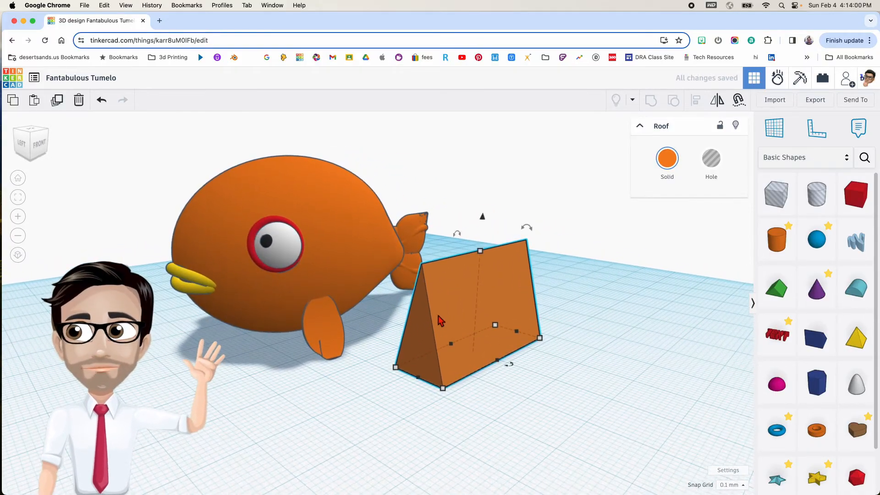
drag(509, 321, 509, 344)
scroll(507, 340, down, 1)
middle_drag(507, 340, 466, 287)
drag(466, 286, 478, 301)
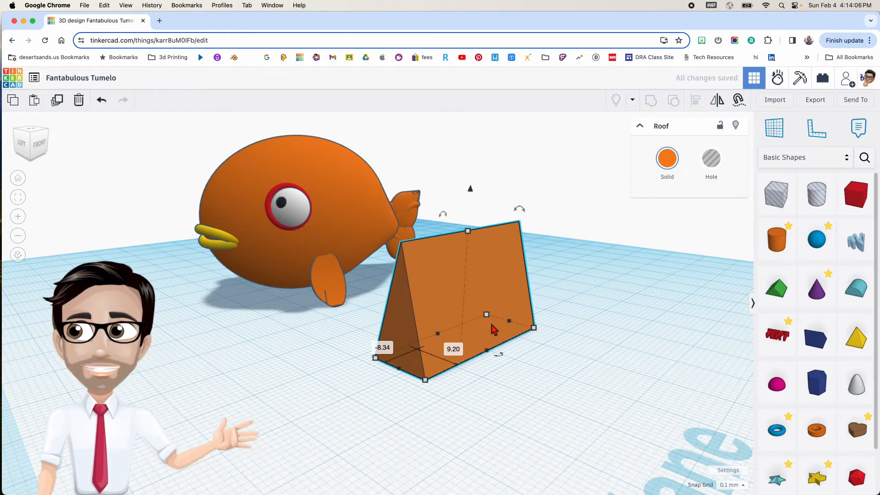
Step: Add a cylinder hole beside the roof shape and set it to 64 sides
drag(817, 201, 579, 353)
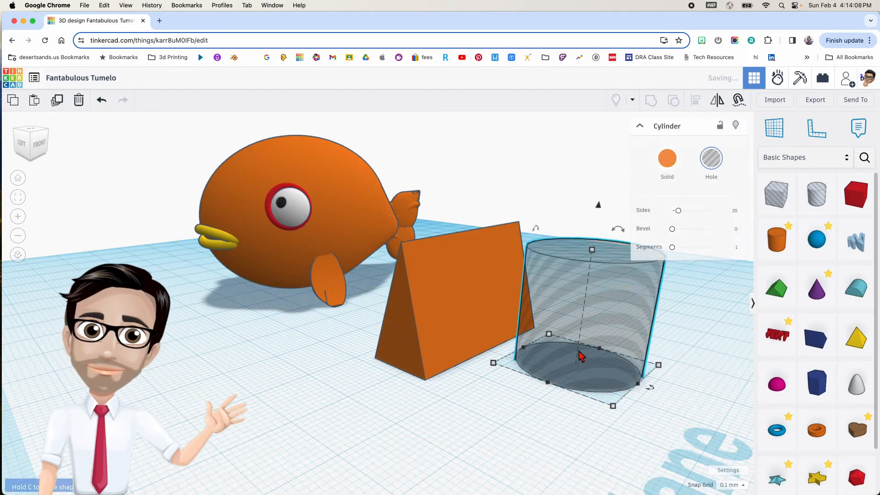
middle_drag(631, 318, 544, 334)
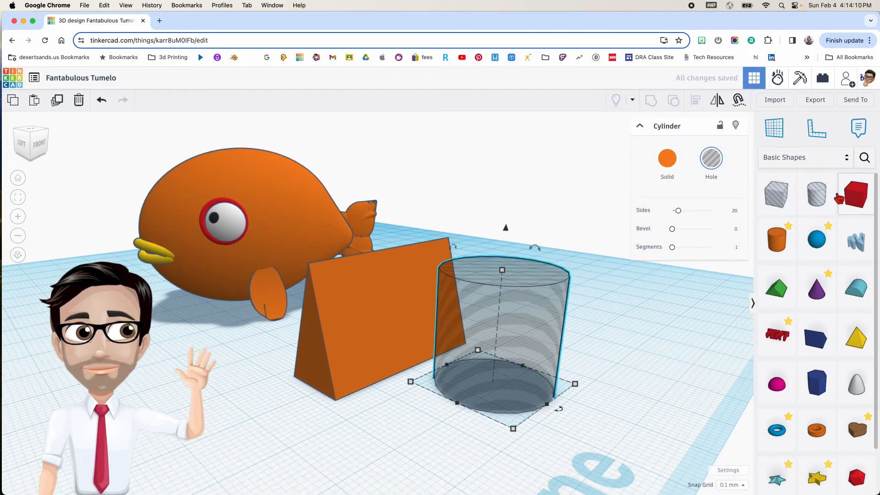
drag(678, 210, 739, 207)
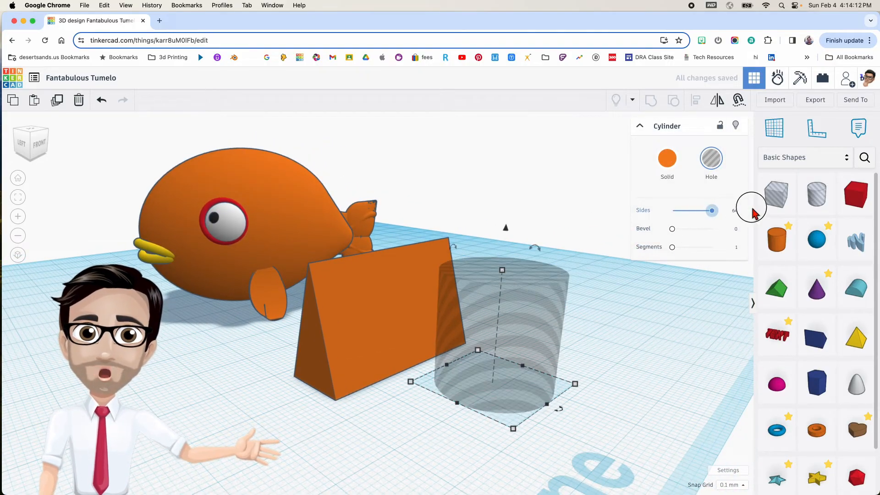
Step: Rotate the cylinder hole onto its side so its axis runs parallel to the roof shape's length
right_drag(570, 271, 511, 266)
drag(420, 257, 355, 330)
right_drag(355, 330, 467, 337)
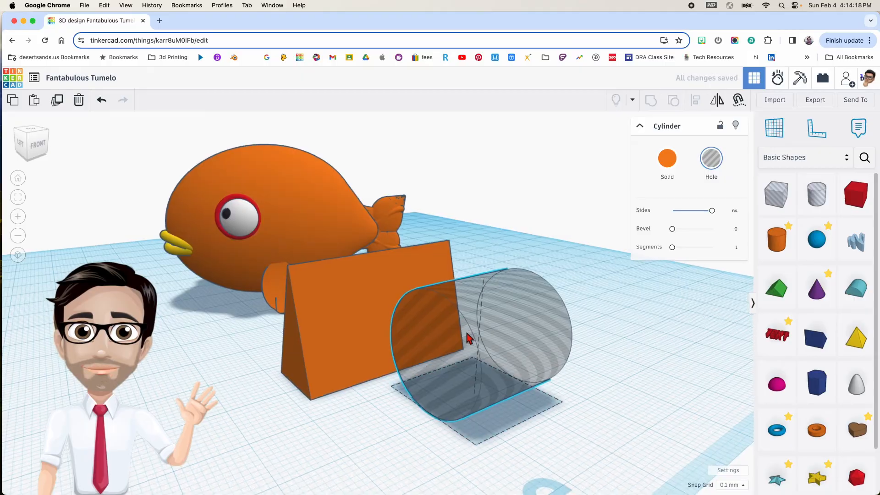
Step: Set the cylinder hole's height to 31.08 mm, its width to 10.81 mm and its length to 50 mm
middle_drag(467, 337, 378, 311)
right_drag(378, 311, 403, 312)
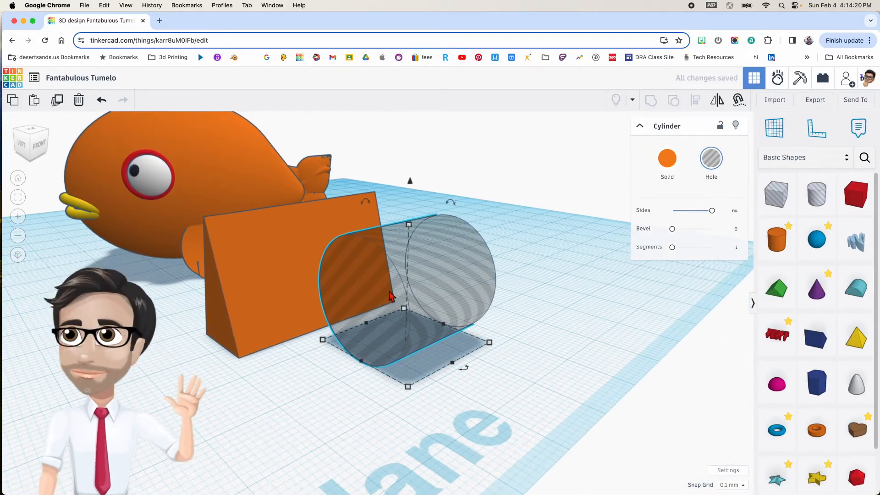
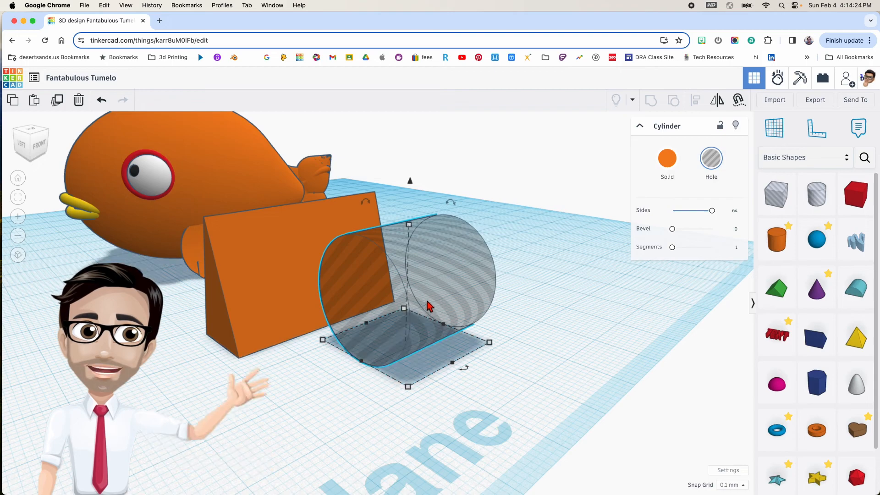
mouse_move(409, 225)
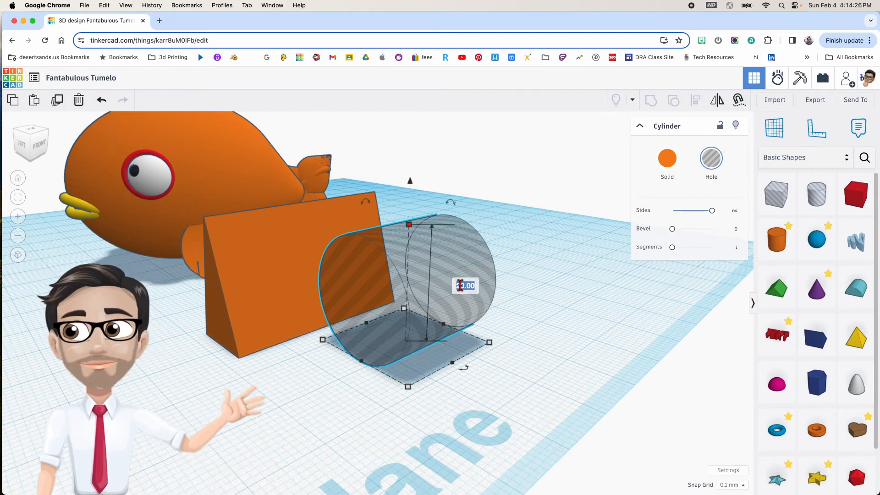
key(Return)
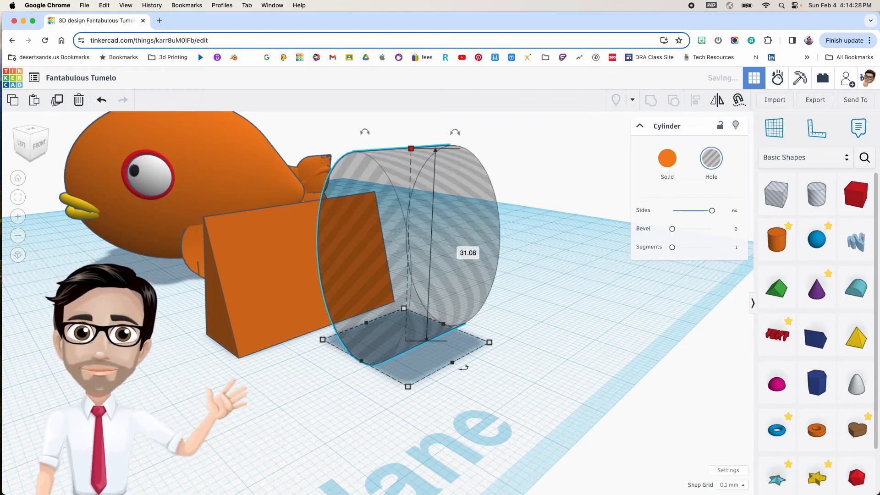
mouse_move(408, 387)
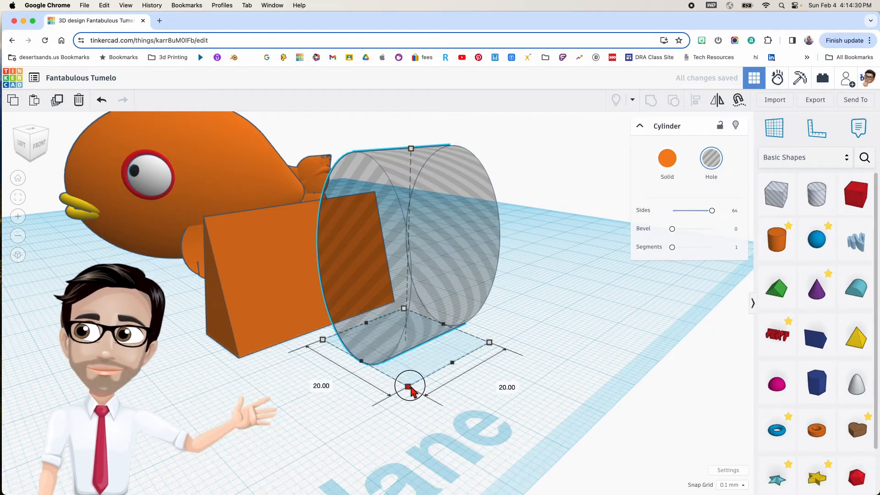
click(313, 383)
text(1)
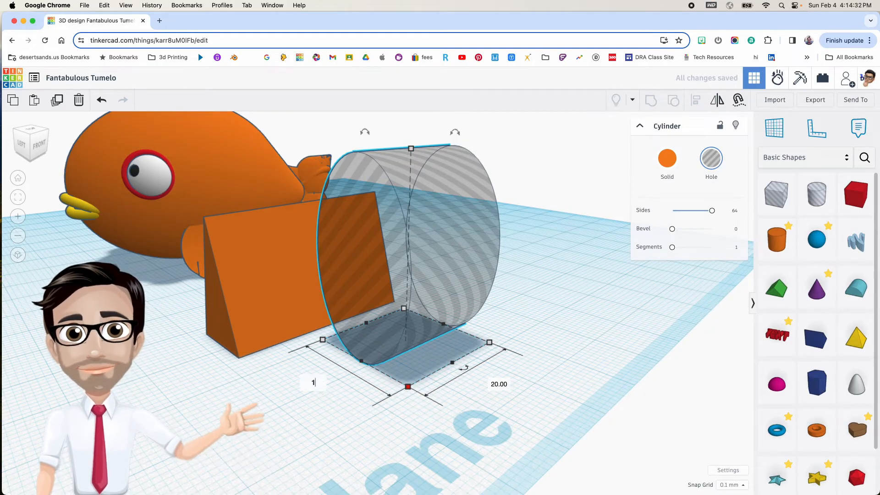
text(0.81)
key(Return)
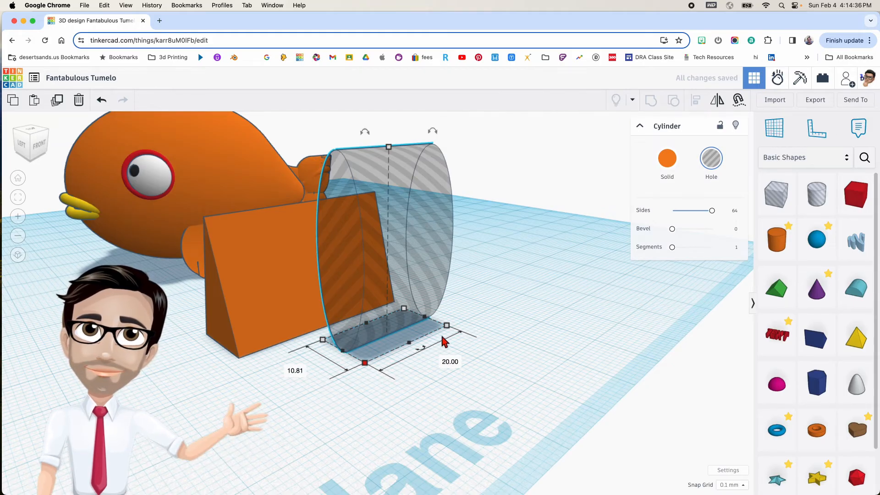
mouse_move(447, 326)
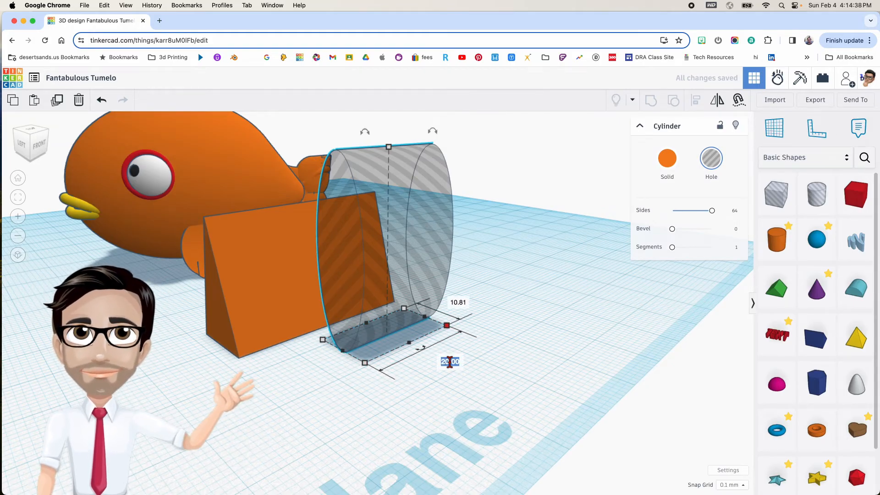
text(50)
key(Return)
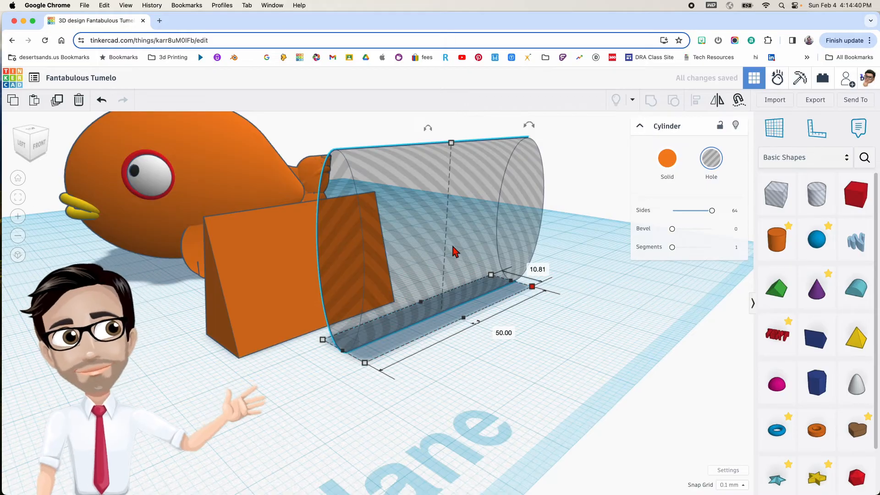
Step: Tilt the cylinder hole toward the roof shape so it leans along the roof's sloped side
right_drag(386, 262, 513, 282)
click(519, 284)
click(456, 253)
right_drag(456, 253, 453, 263)
drag(449, 173, 429, 139)
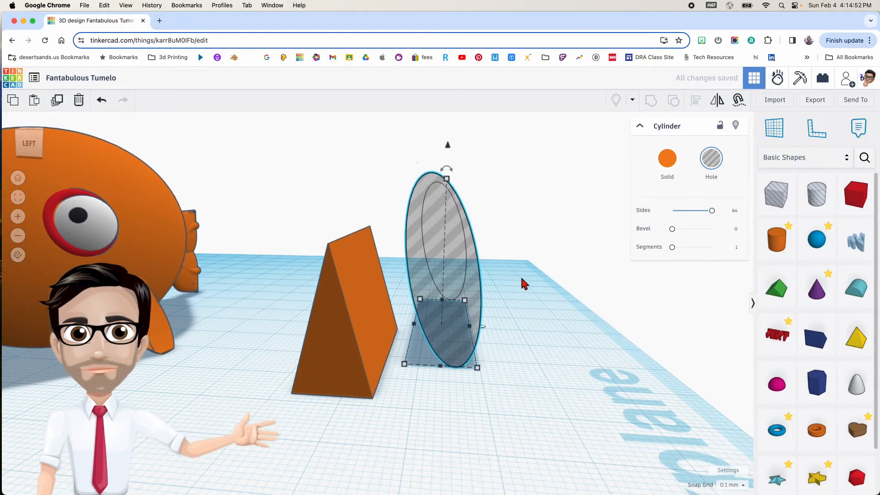
Step: Move the tilted cylinder hole onto the roof shape so it overlaps one of its sloped sides
right_drag(513, 299, 512, 274)
drag(454, 287, 385, 275)
middle_drag(385, 270, 445, 295)
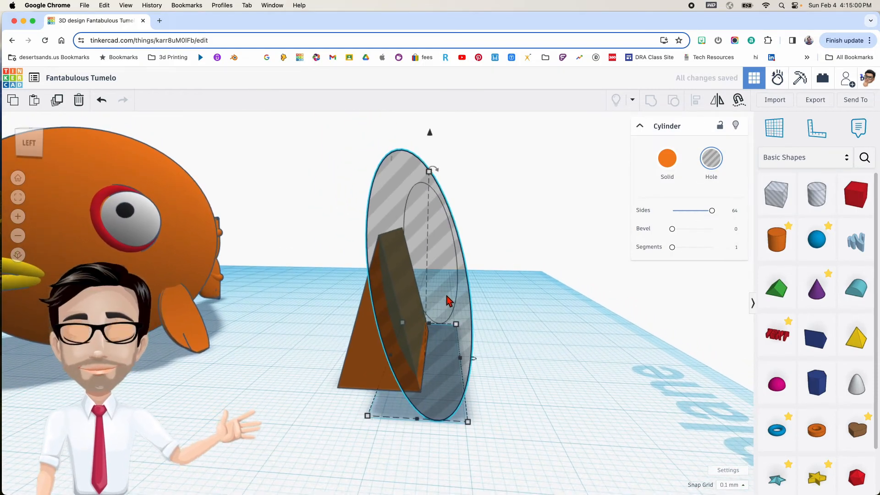
Step: Lower the cylinder hole so its base sits at -1.75 mm relative to the workplane
drag(430, 136, 431, 146)
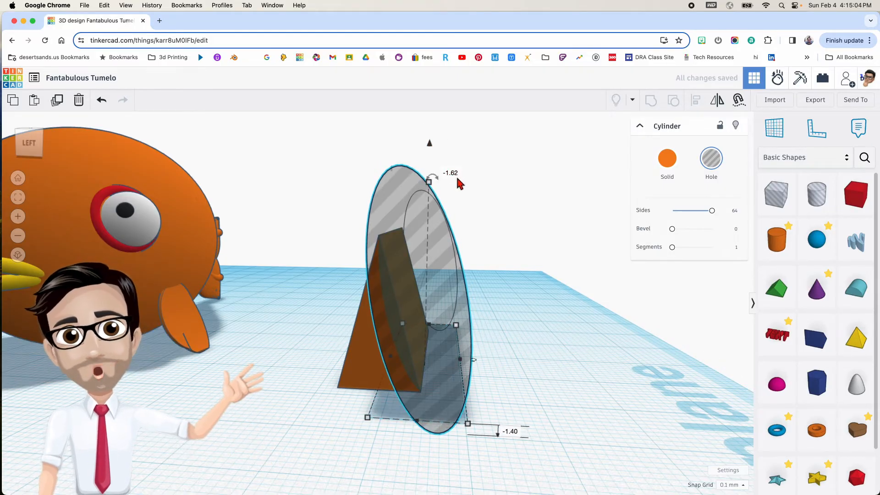
text(-1.)
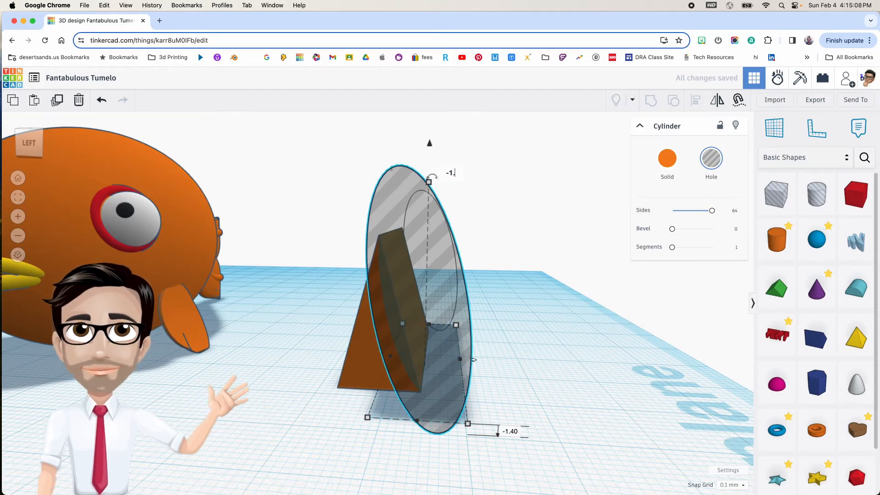
text(75)
key(Return)
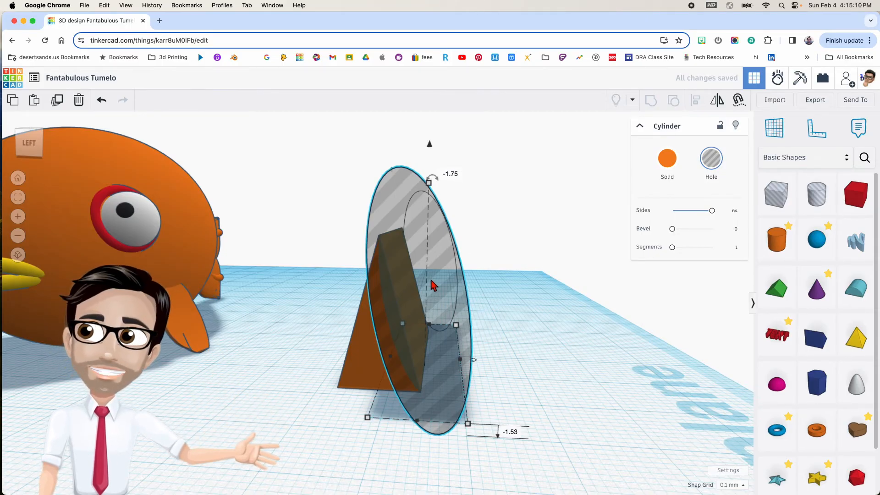
scroll(410, 298, up, 3)
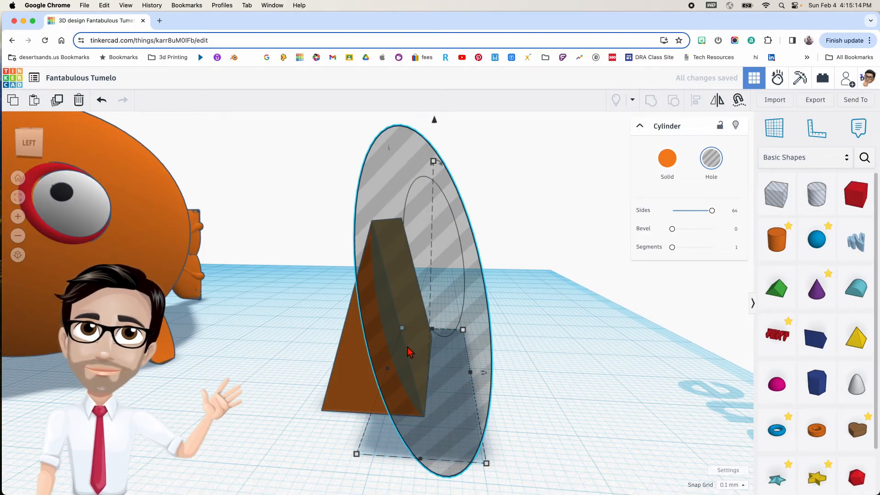
right_drag(437, 412, 444, 411)
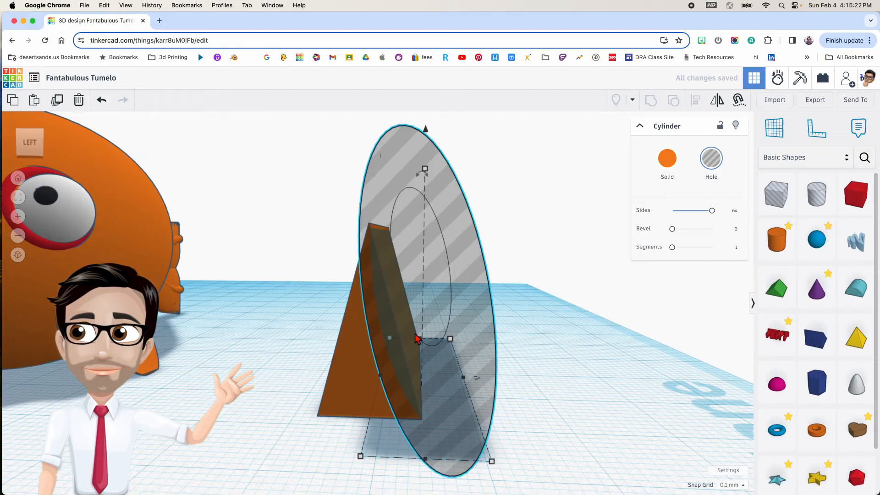
right_drag(383, 247, 381, 245)
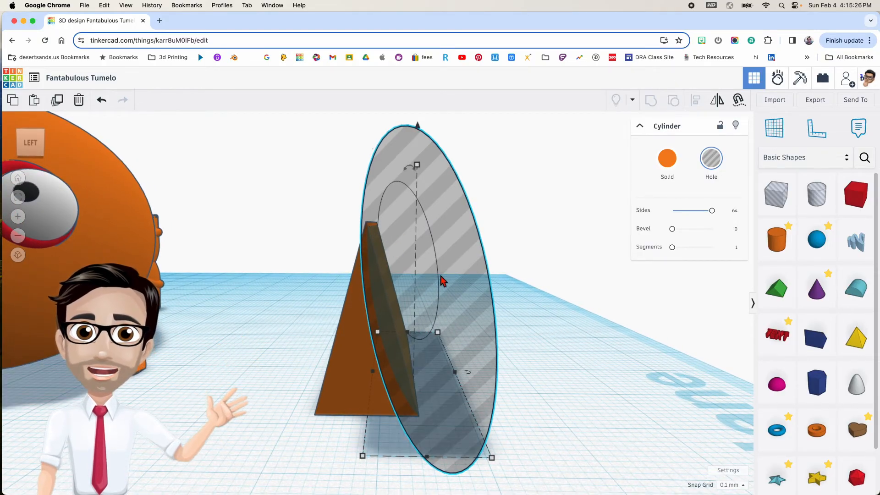
Step: Duplicate the cylinder hole in place and mirror the copy so it leans the opposite way
key(ctrl+d)
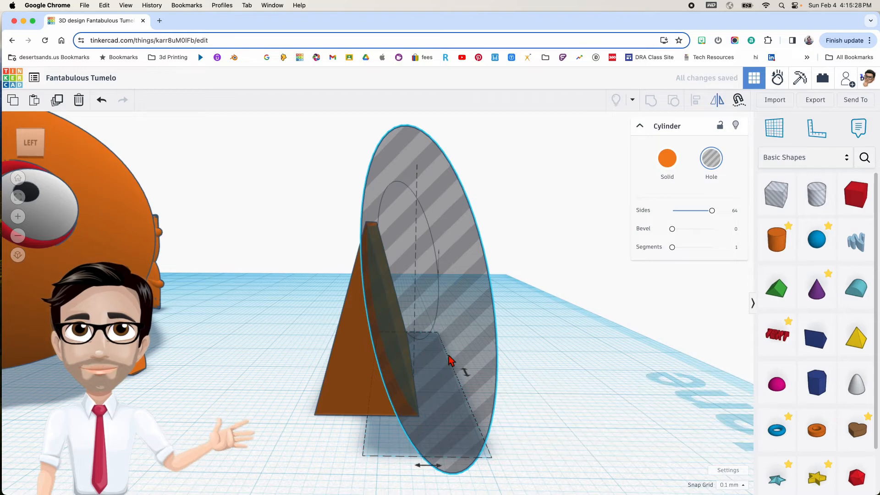
key(m)
click(426, 466)
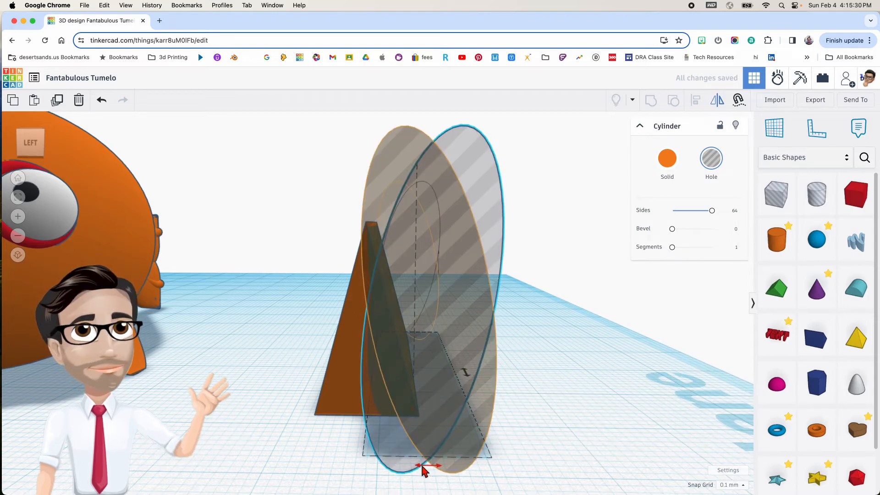
Step: Nudge the mirrored cylinder hole across to the roof shape's other sloped side, matching the first hole's overlap
key(Left)
key(Left)
key(Left)
key(Left)
key(Left)
key(Left)
key(Left)
key(Left)
key(Left)
key(Left)
key(Left)
key(Left)
key(Left)
key(Left)
key(Left)
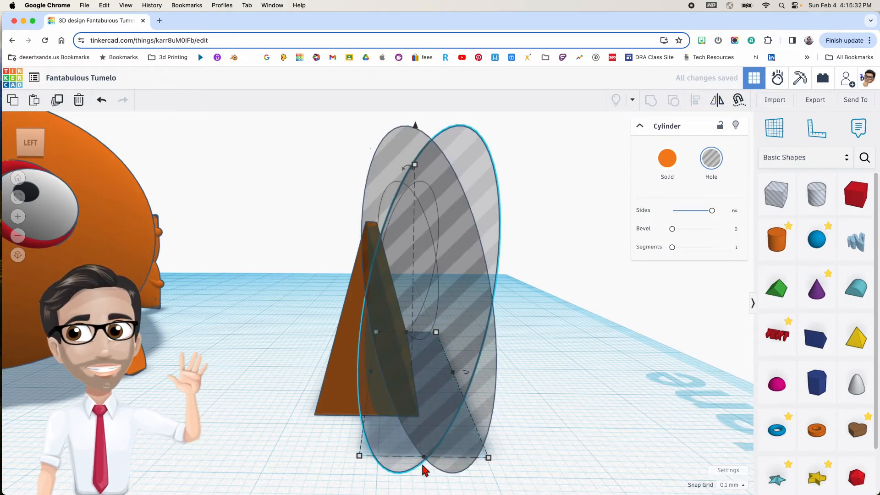
key(Left)
key(Left)
key(Left)
key(Left)
key(Left)
key(Left)
key(Left)
key(Left)
key(Left)
key(Left)
key(Left)
key(Left)
key(Left)
key(Left)
key(Left)
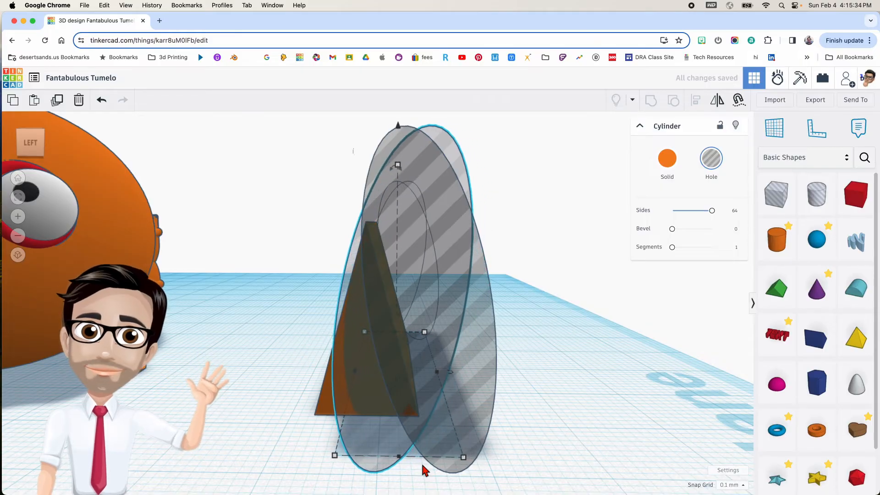
key(Left)
key(Left)
key(Left)
key(Left)
key(Left)
key(Left)
key(Left)
key(Left)
key(Left)
key(Left)
key(Left)
key(Left)
key(Left)
key(Left)
key(Left)
key(Left)
key(Left)
key(Left)
key(Left)
key(Left)
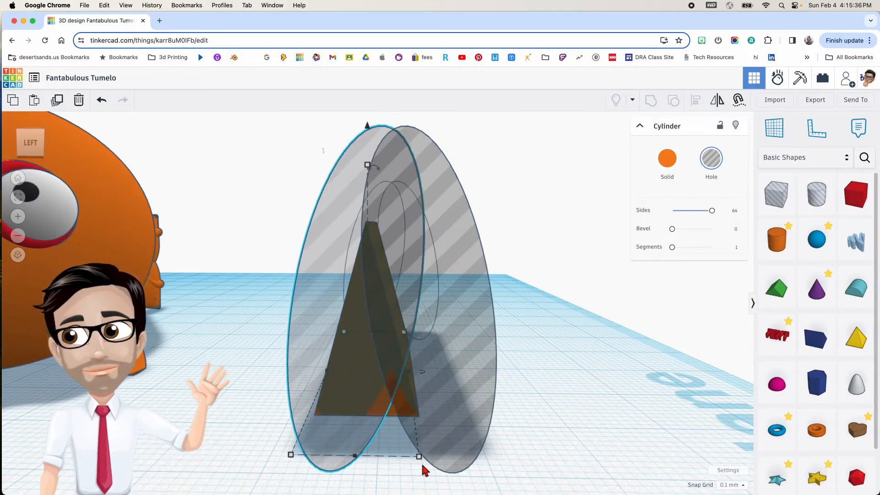
key(Left)
key(Left)
key(Left)
key(Left)
key(Left)
key(Left)
key(Left)
key(Left)
right_drag(423, 465, 422, 434)
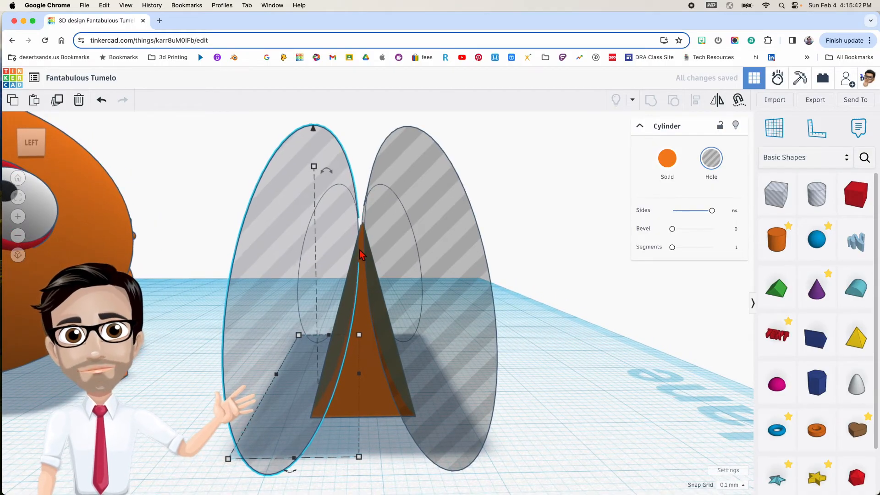
Step: Group the roof shape with both cylinder holes to carve concave curves into its two sloped sides
right_drag(369, 264, 398, 306)
scroll(403, 321, down, 6)
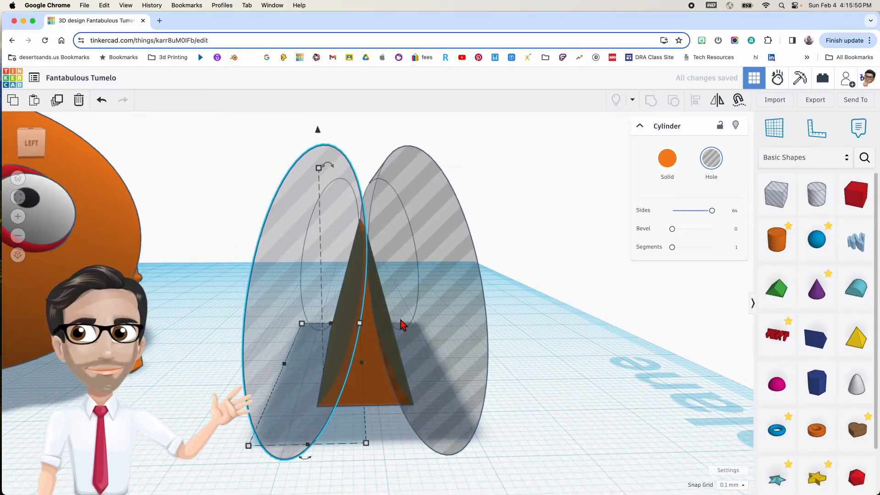
shift+click(439, 342)
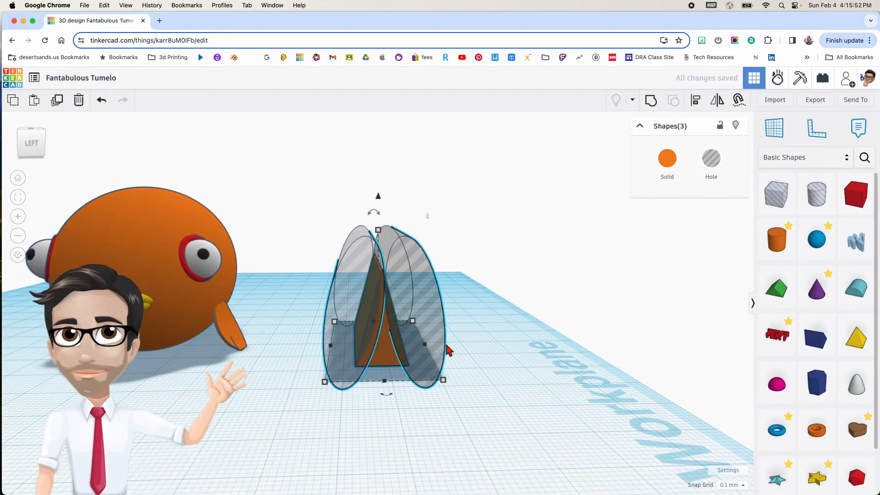
key(ctrl+g)
right_drag(452, 347, 417, 387)
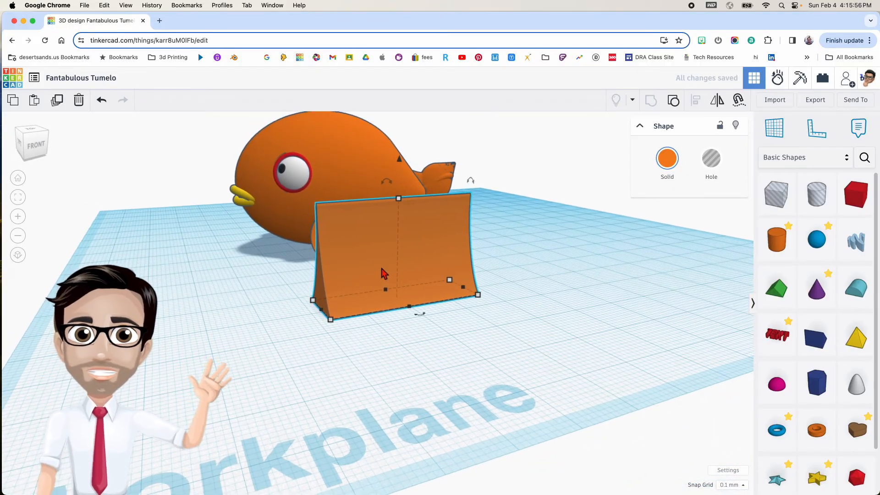
Step: Duplicate the carved shape, place the copy in front of the original and rotate it 90° to stand on end
key(ctrl+d)
drag(388, 272, 418, 318)
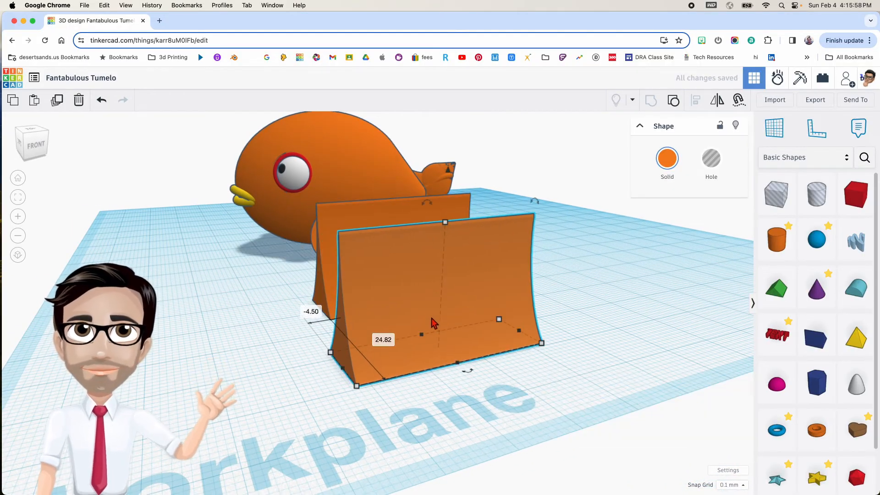
scroll(388, 319, up, 2)
scroll(386, 315, down, 3)
right_drag(386, 314, 366, 314)
drag(393, 229, 337, 278)
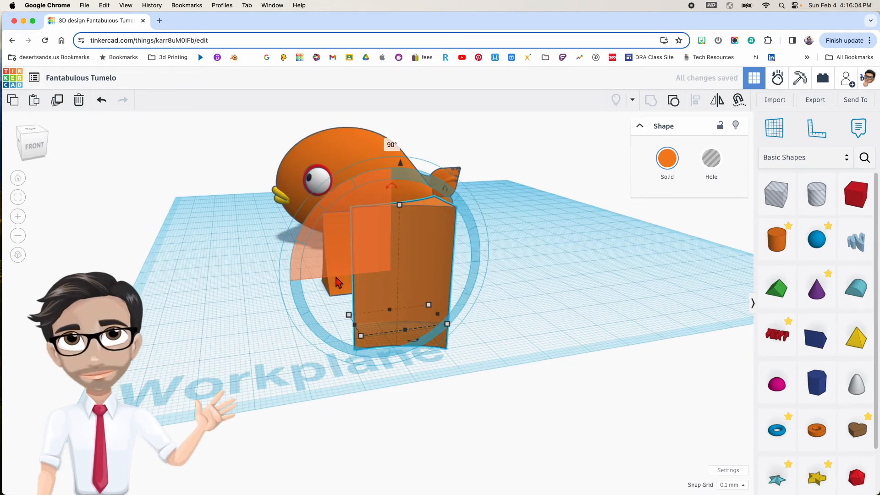
click(620, 311)
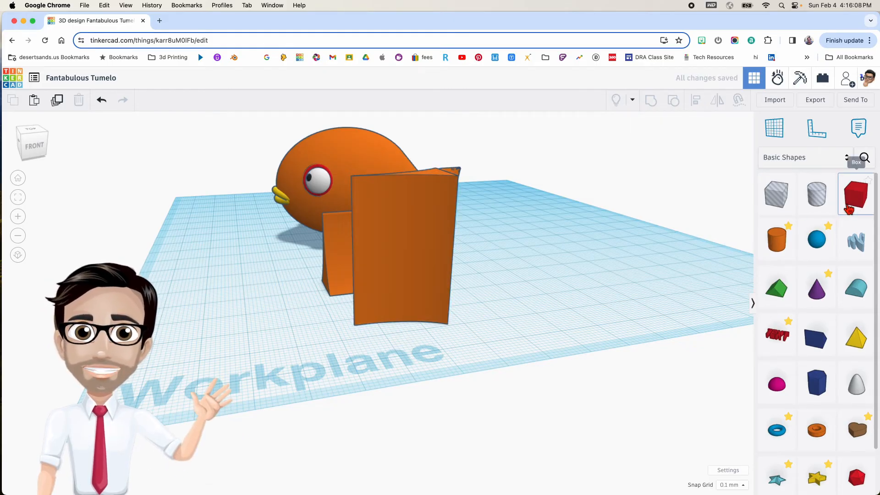
Step: Add a box to the workplane beside the carved shapes and set its height to 22 mm
drag(848, 209, 272, 306)
click(323, 262)
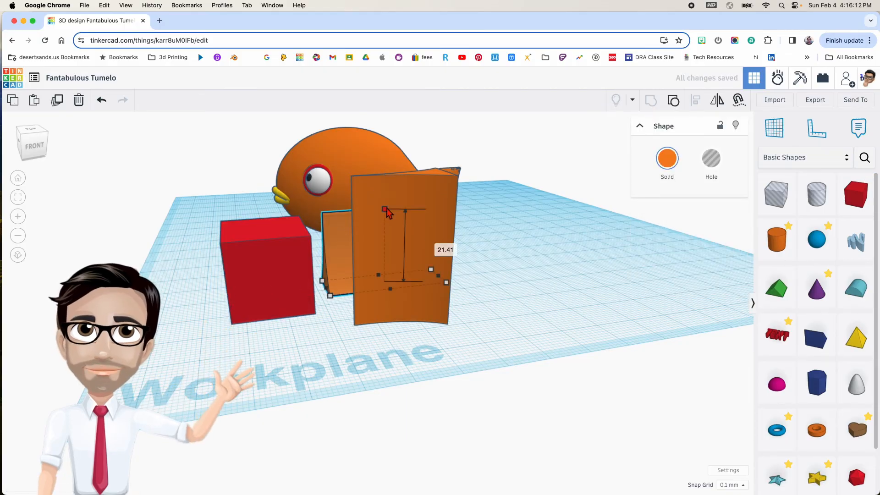
click(267, 264)
click(322, 267)
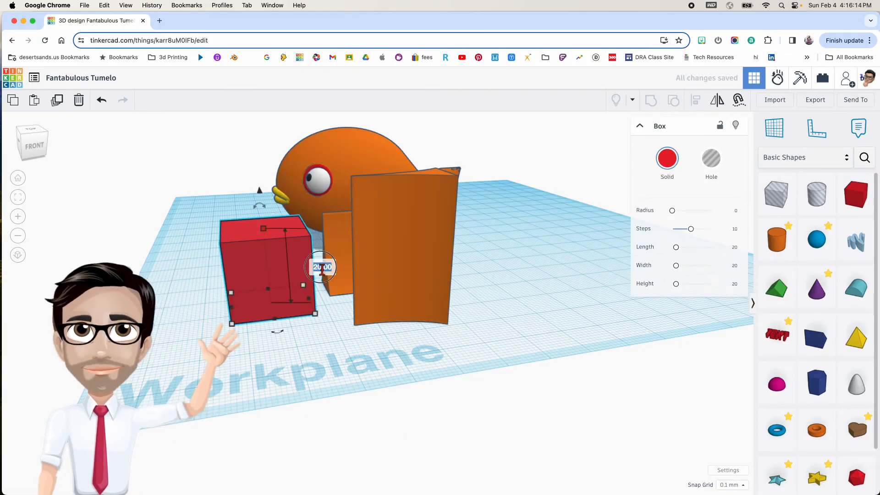
text(22)
key(Return)
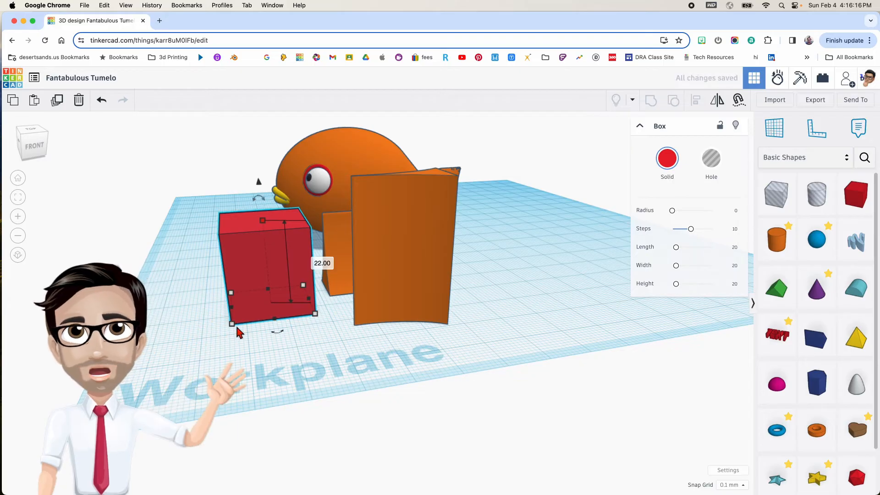
Step: Set the box's front edge length to 50 mm and move the box slightly forward
click(233, 325)
click(280, 344)
text(50)
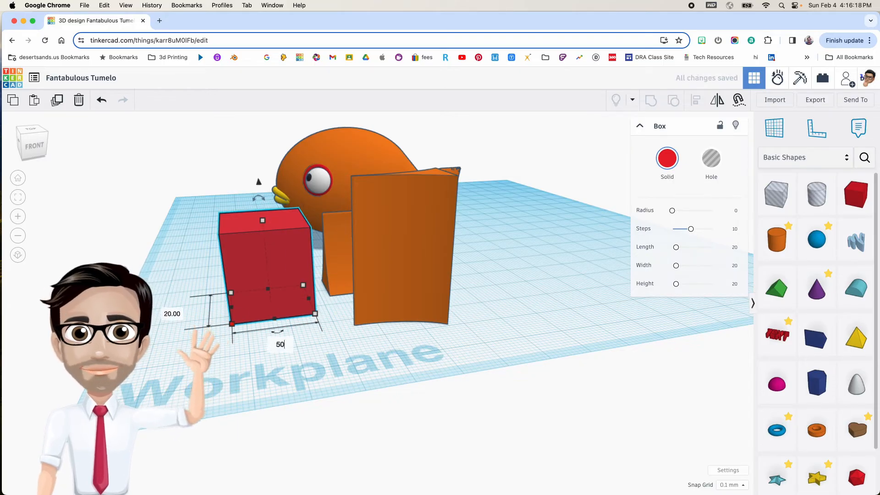
key(Return)
drag(260, 249, 276, 286)
Step: Turn the upright carved copy into a hole and select it together with the box
click(381, 254)
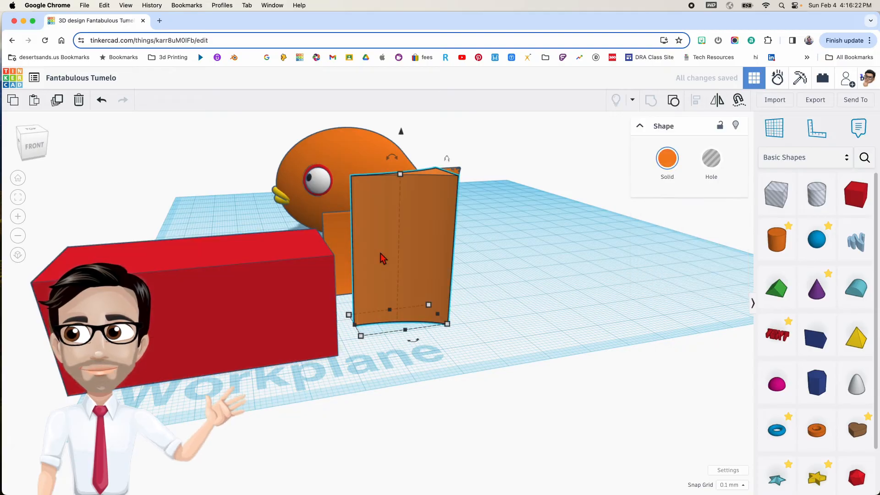
key(h)
right_drag(353, 263, 411, 196)
shift+click(343, 265)
right_drag(343, 265, 377, 281)
Step: Align the carved hole centrally across the box's narrow side and flush with the box's end nearest the fin
key(l)
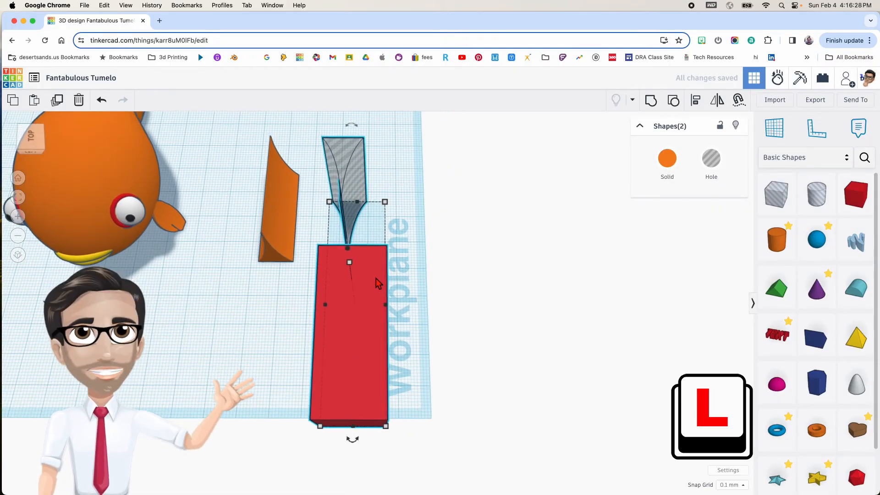
click(353, 433)
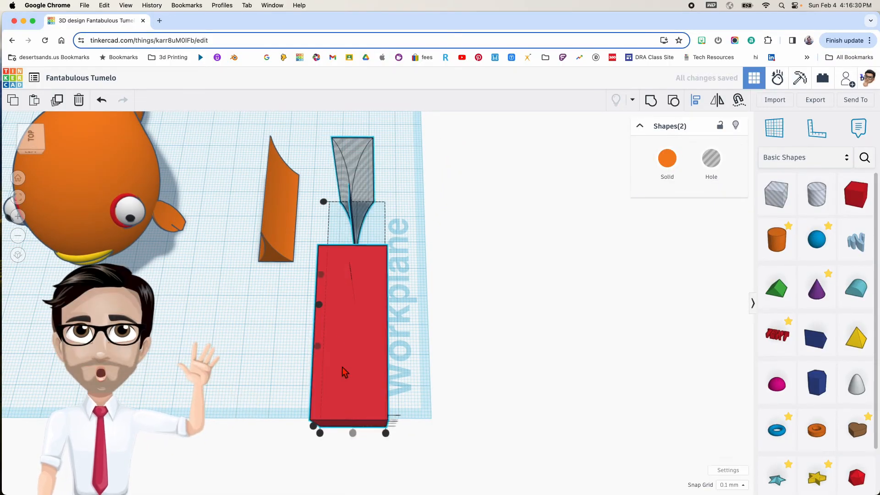
click(321, 307)
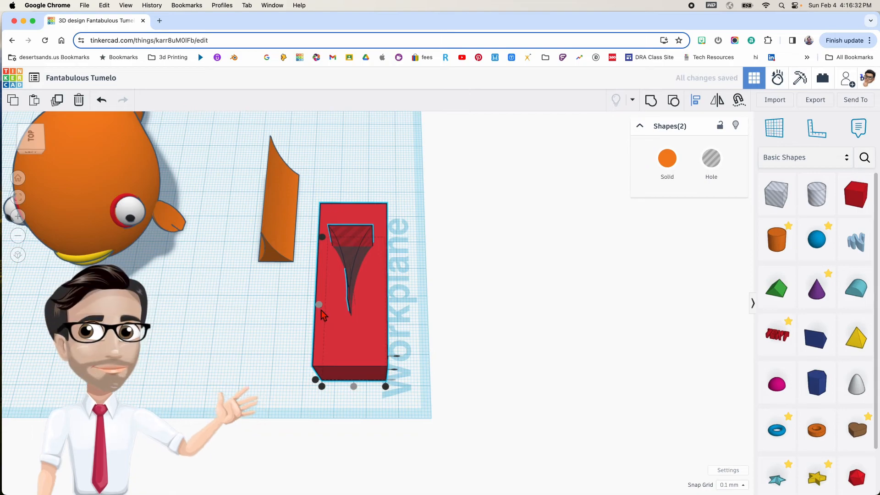
click(322, 237)
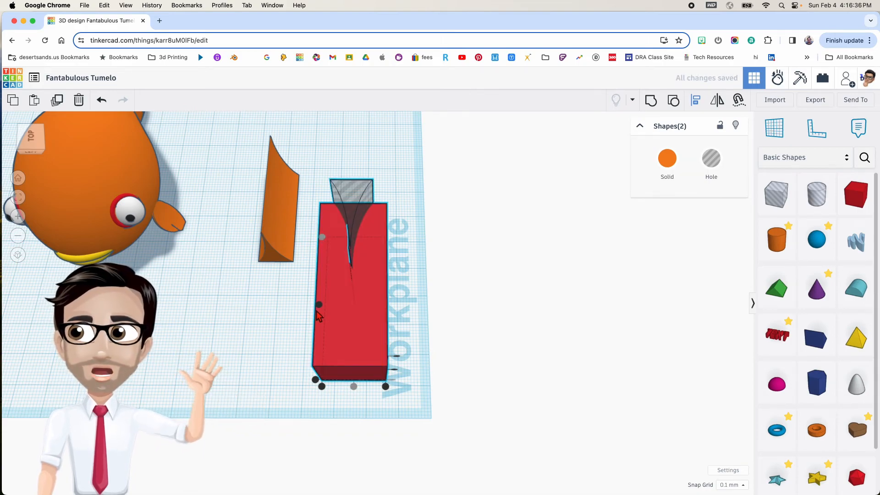
Step: Group the box with the carved hole to cut the curved notch and turn the result into a hole
right_drag(392, 252, 432, 242)
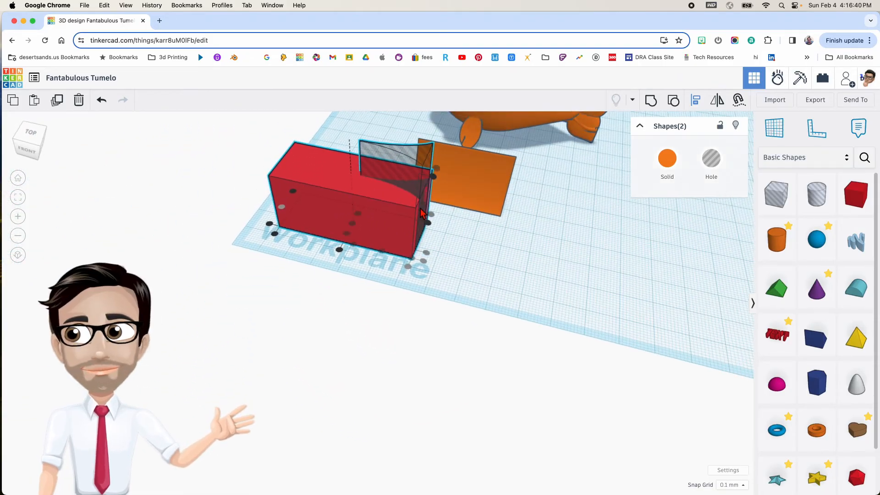
scroll(426, 222, up, 4)
right_drag(420, 202, 385, 286)
click(393, 310)
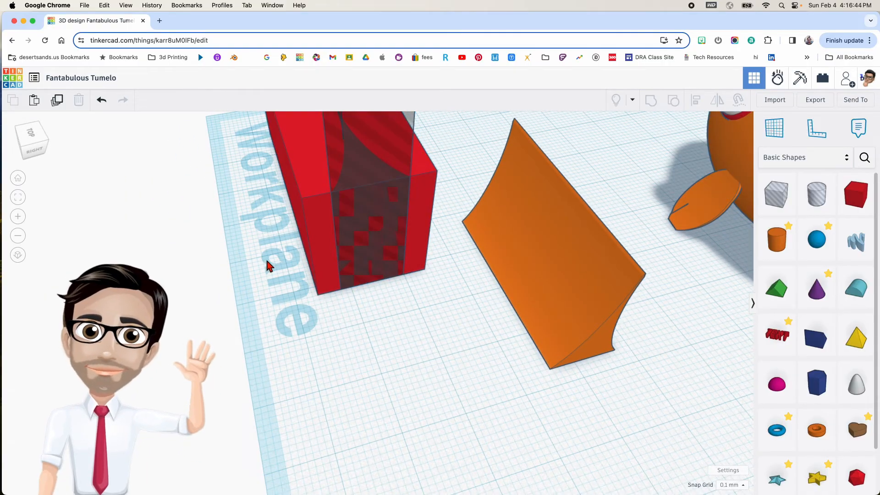
drag(267, 261, 373, 290)
key(ctrl+g)
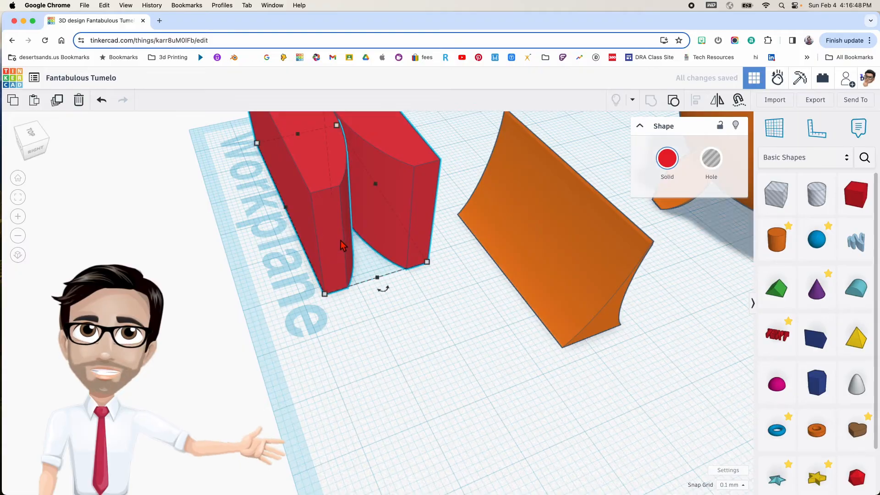
key(h)
mouse_move(378, 233)
right_down()
mouse_move(429, 233)
mouse_move(378, 237)
mouse_move(428, 235)
mouse_move(421, 261)
mouse_move(326, 261)
mouse_move(385, 248)
right_up()
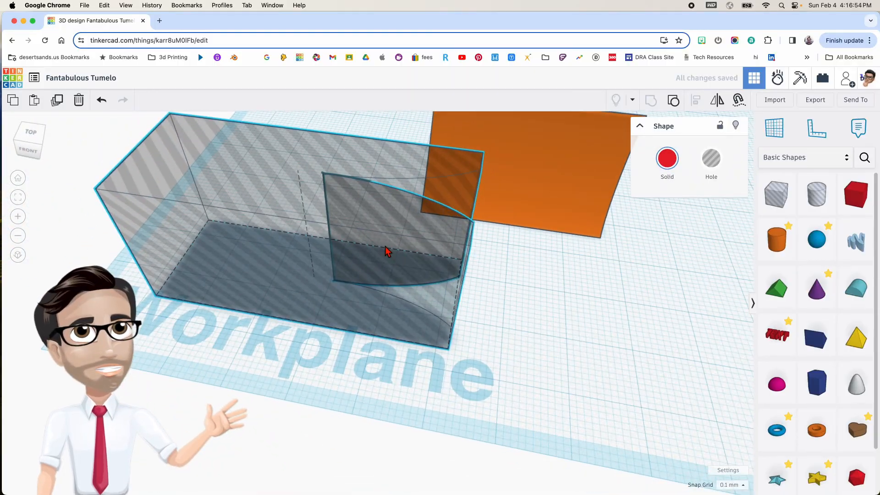
Step: Duplicate the notched box hole in place and mirror the copy along its length
key(ctrl+d)
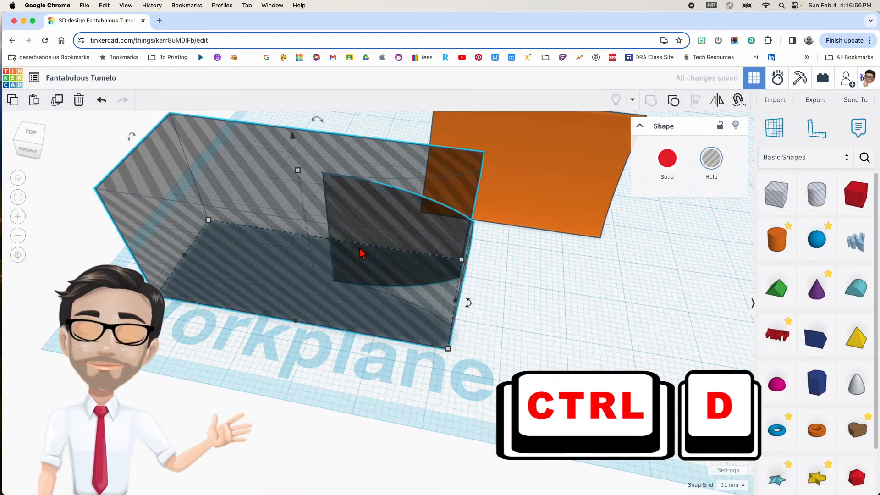
key(m)
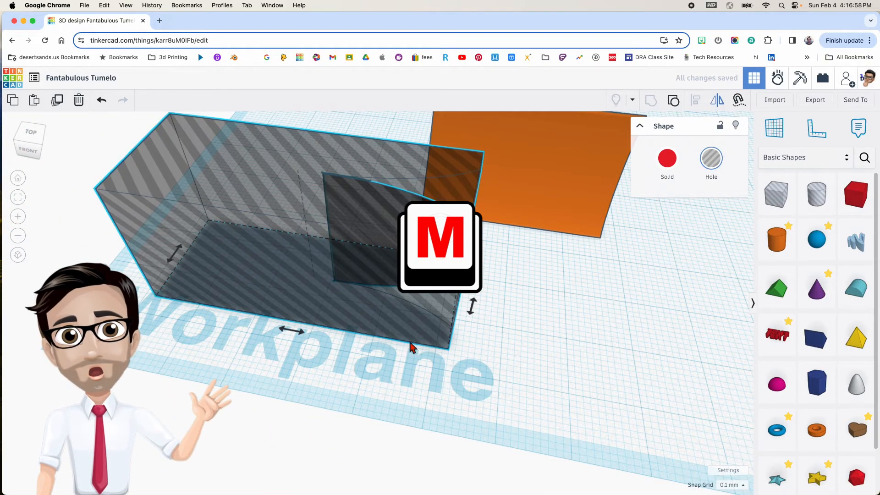
click(304, 333)
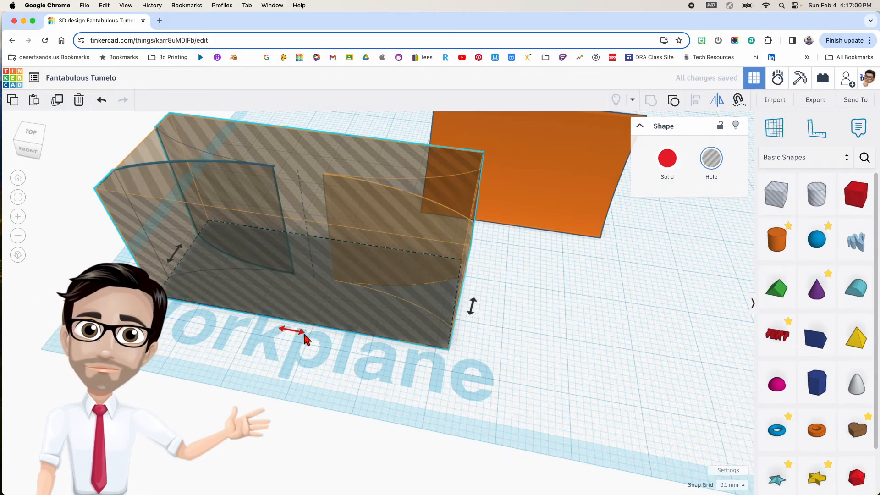
Step: Move the mirrored notched box hole lengthwise until it is clear of the original one
key(shift+Right)
key(shift+Right)
key(shift+Right)
key(shift+Right)
key(shift+Right)
key(shift+Right)
key(shift+Right)
key(shift+Right)
key(shift+Right)
key(shift+Right)
key(shift+Right)
key(shift+Right)
key(shift+Right)
key(shift+Right)
key(shift+Right)
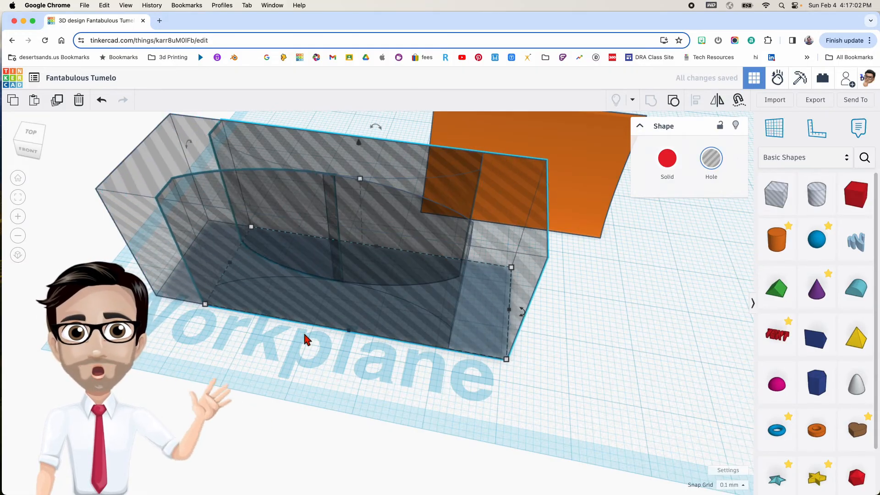
key(shift+Right)
key(shift+Right)
key(shift+Right)
key(shift+Right)
key(shift+Right)
key(shift+Right)
key(shift+Right)
key(shift+Right)
key(shift+Right)
key(shift+Right)
key(shift+Right)
key(shift+Right)
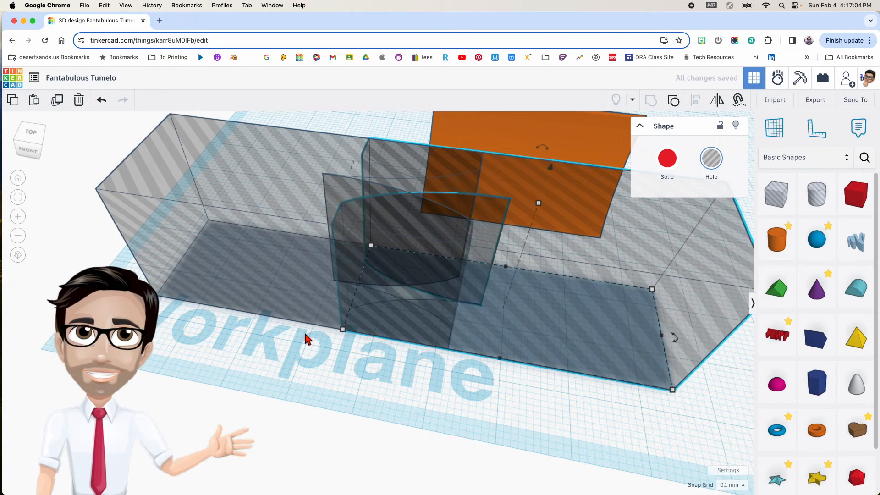
key(shift+Right)
key(shift+Right)
key(shift+Right)
key(shift+Right)
key(shift+Right)
key(shift+Right)
key(shift+Right)
key(shift+Right)
key(shift+Right)
key(shift+Right)
key(shift+Right)
key(shift+Right)
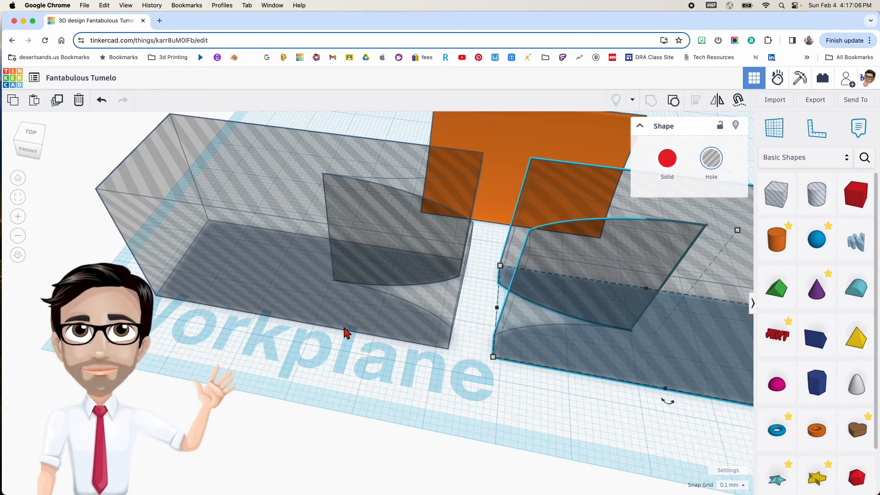
Step: Drop the mirrored box hole onto a temporary workplane on the original hole's notched end face, and restore the default workplane
scroll(381, 316, down, 5)
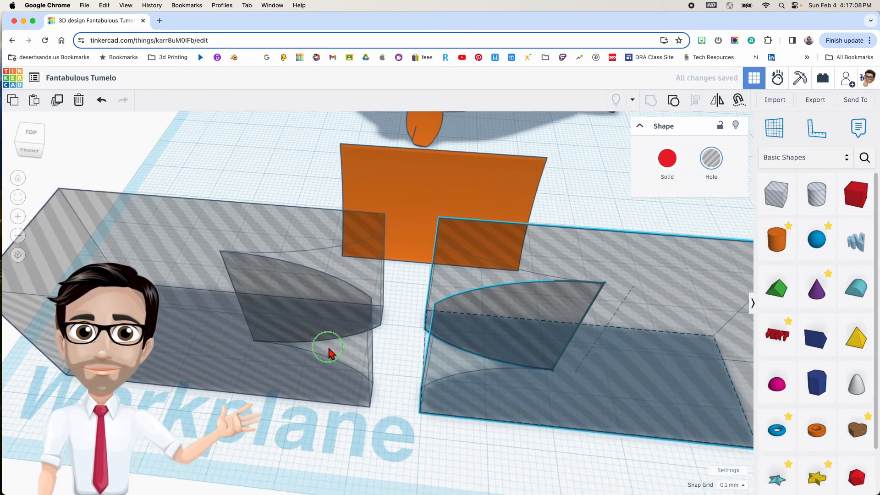
right_drag(328, 348, 329, 342)
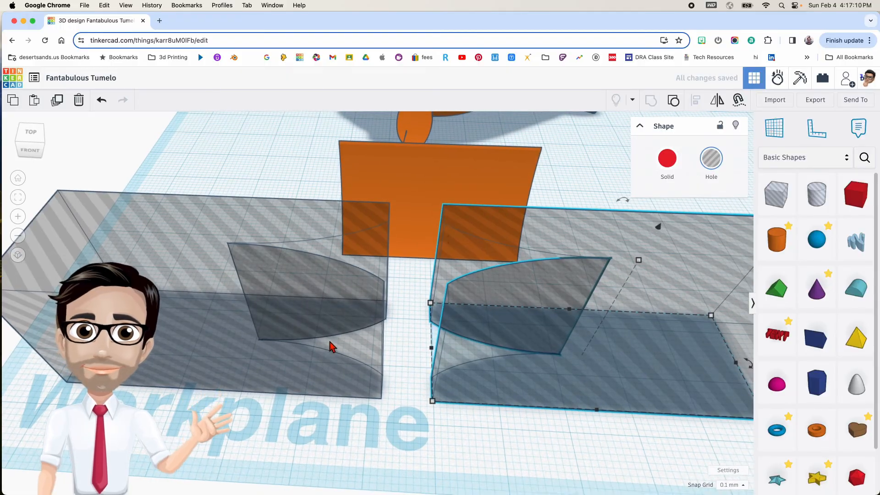
right_drag(412, 352, 343, 343)
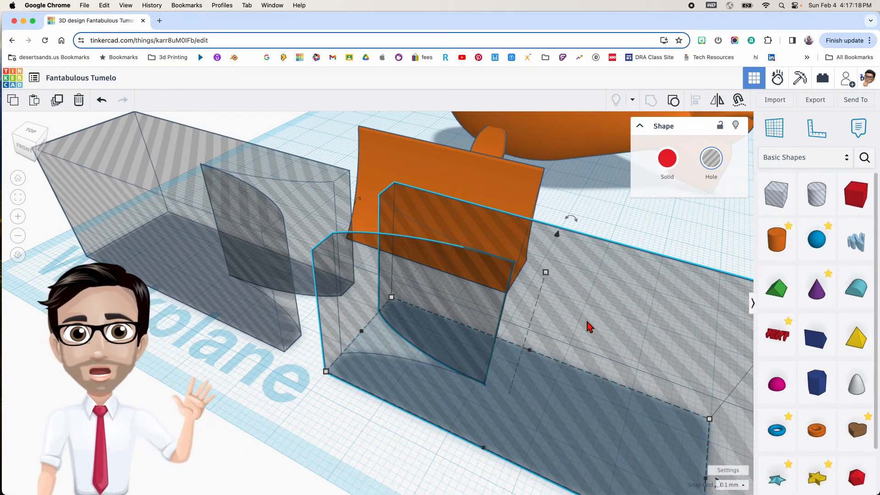
key(w)
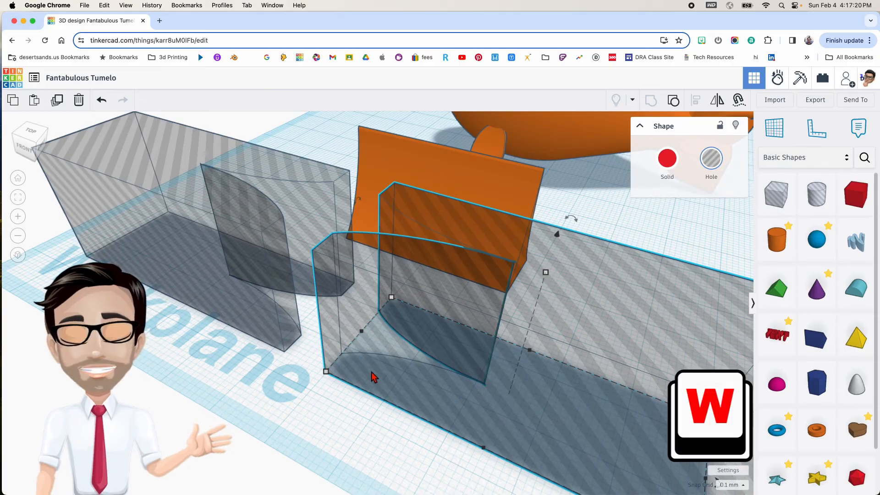
click(291, 328)
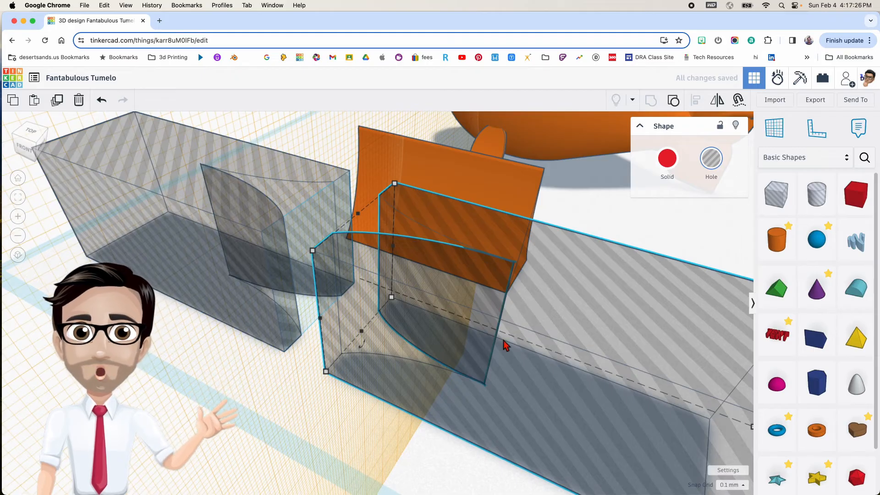
key(d)
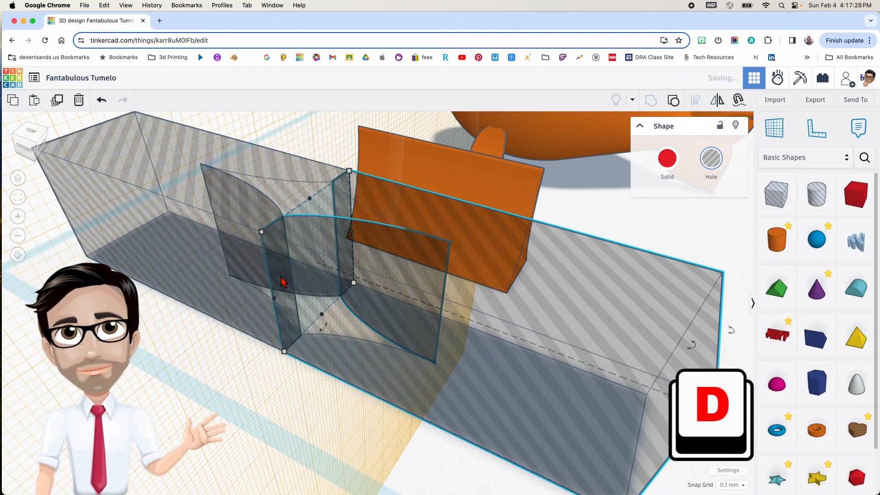
key(w)
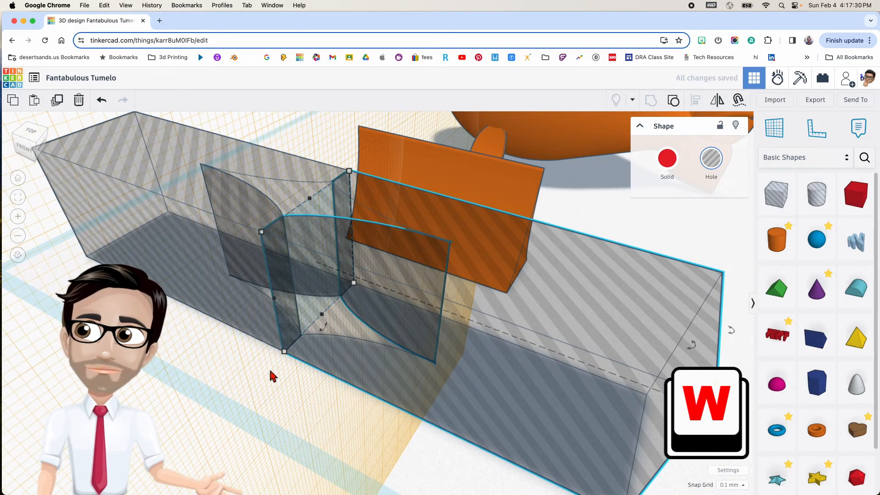
click(233, 398)
Step: Select both notched box holes and group them into one hole
right_drag(232, 400, 289, 409)
drag(340, 401, 448, 395)
key(ctrl+z)
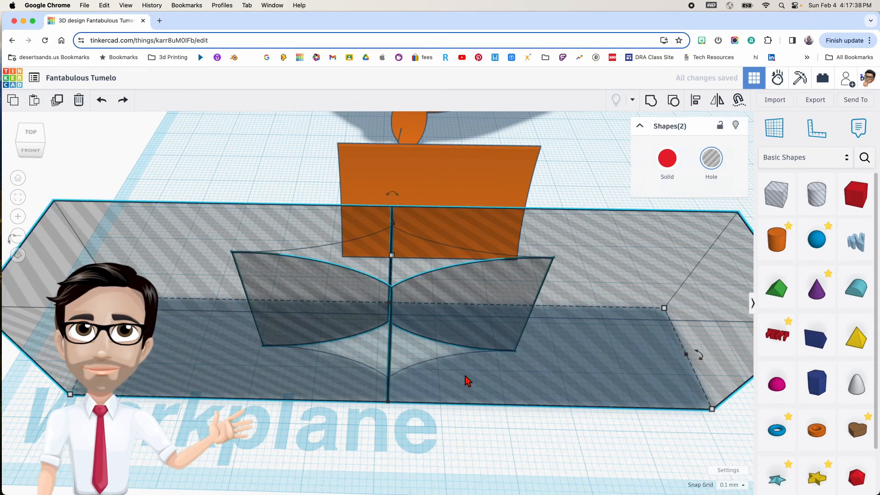
right_drag(450, 375, 535, 375)
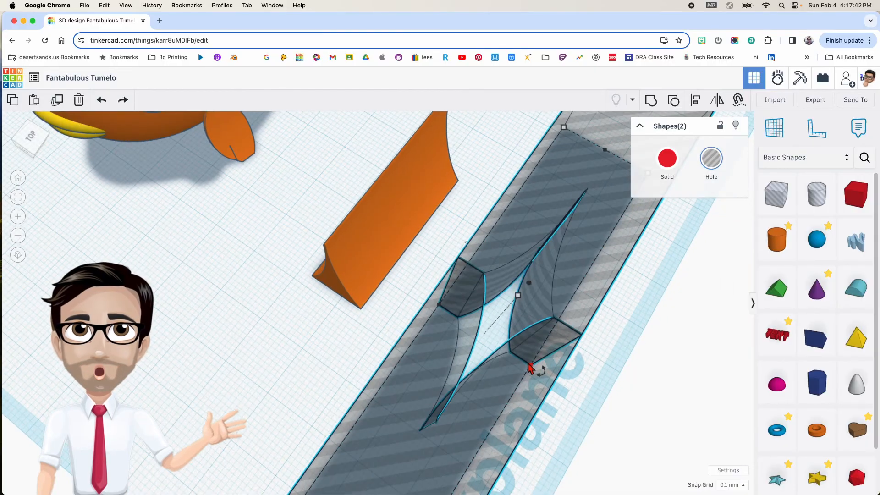
key(ctrl+g)
right_drag(531, 362, 588, 357)
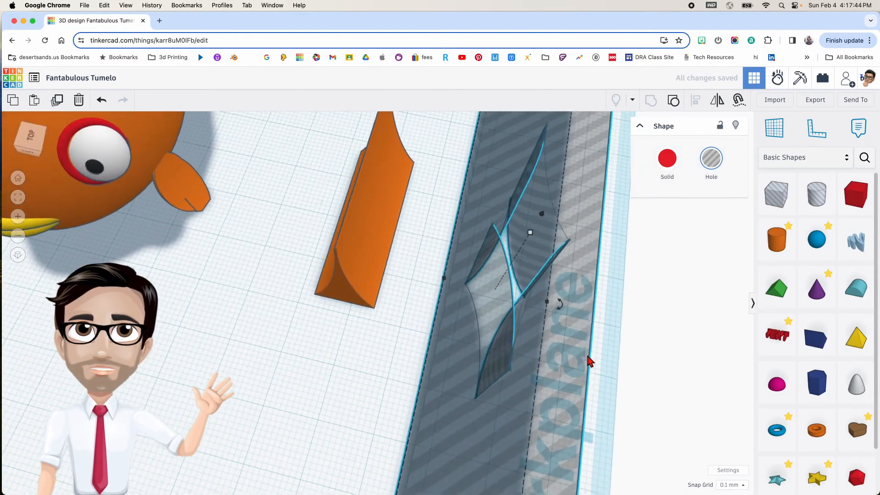
scroll(565, 359, down, 5)
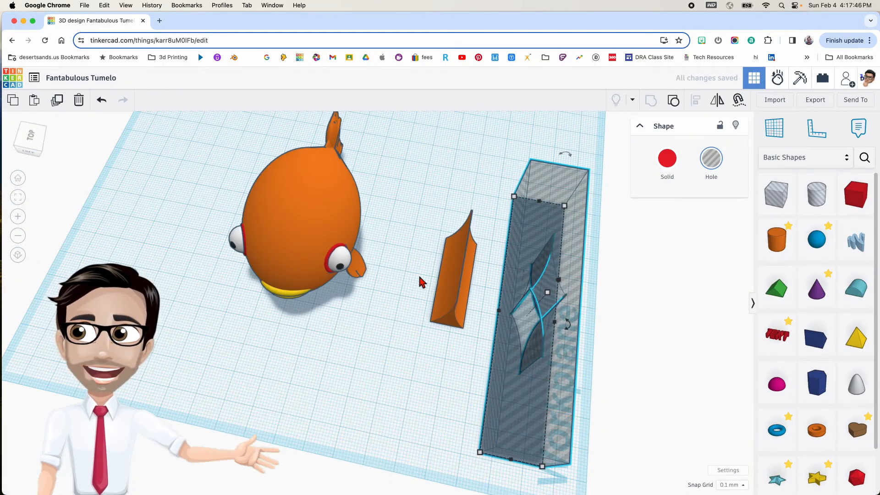
Step: Align the grouped box hole with the orange fin shape, centred across its thickness and along its length
drag(422, 283, 542, 324)
key(l)
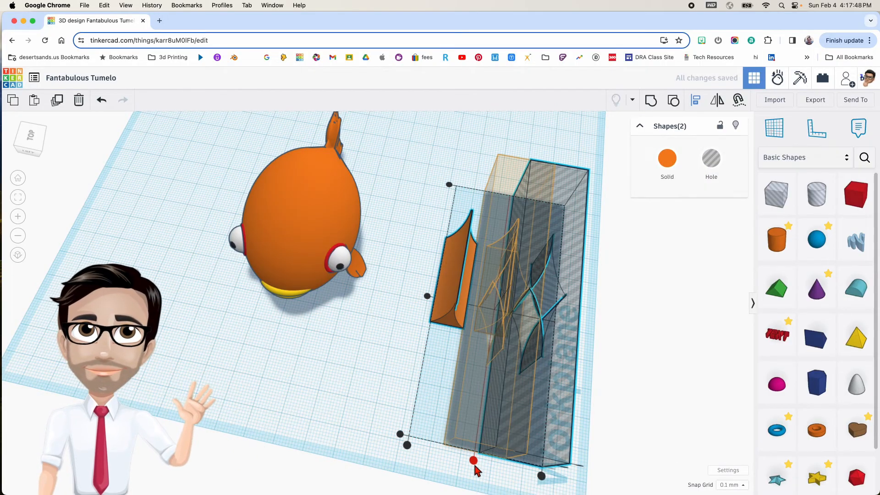
click(474, 462)
click(458, 305)
right_drag(459, 312, 436, 374)
click(330, 302)
click(392, 407)
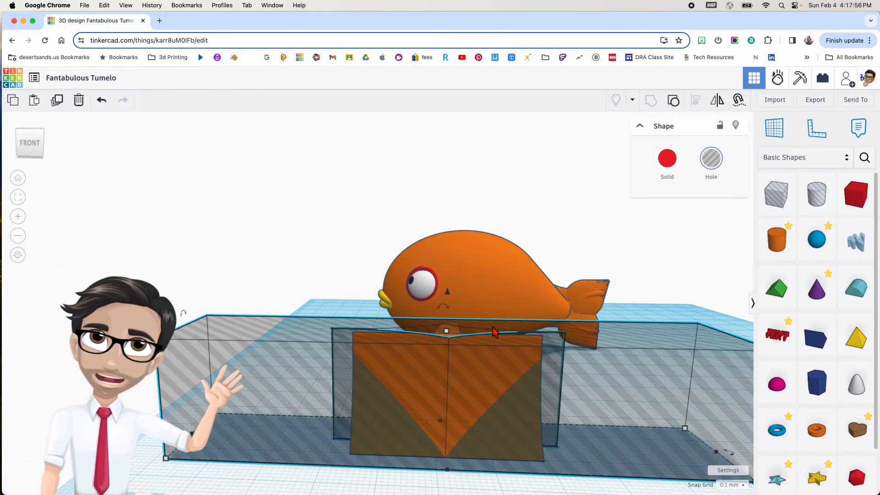
Step: Ungroup the box holes and nudge the two halves apart lengthwise by three snap steps each
click(673, 109)
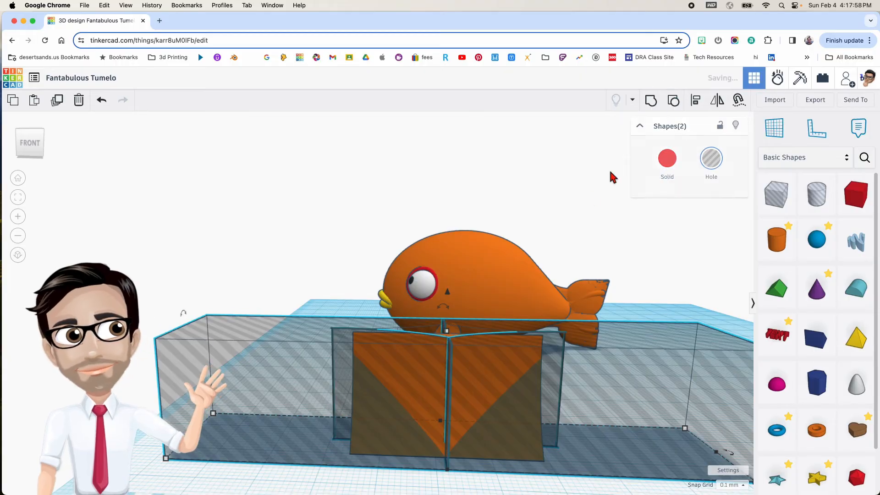
click(315, 277)
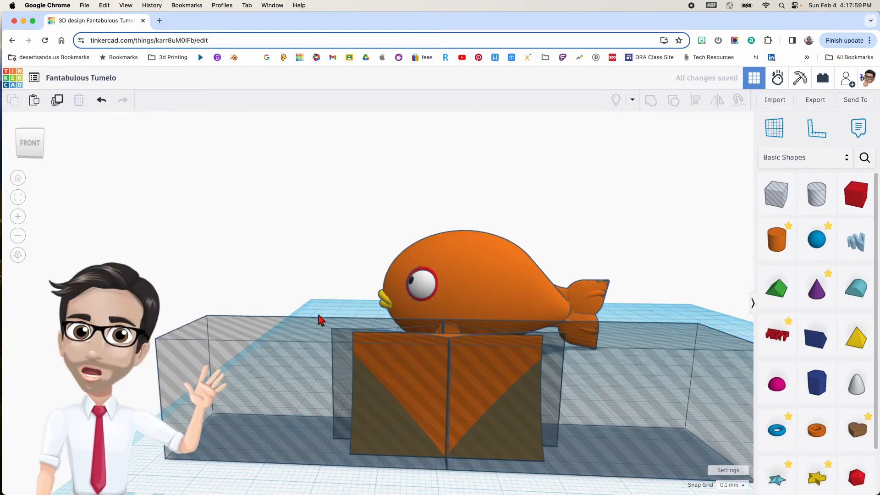
click(411, 428)
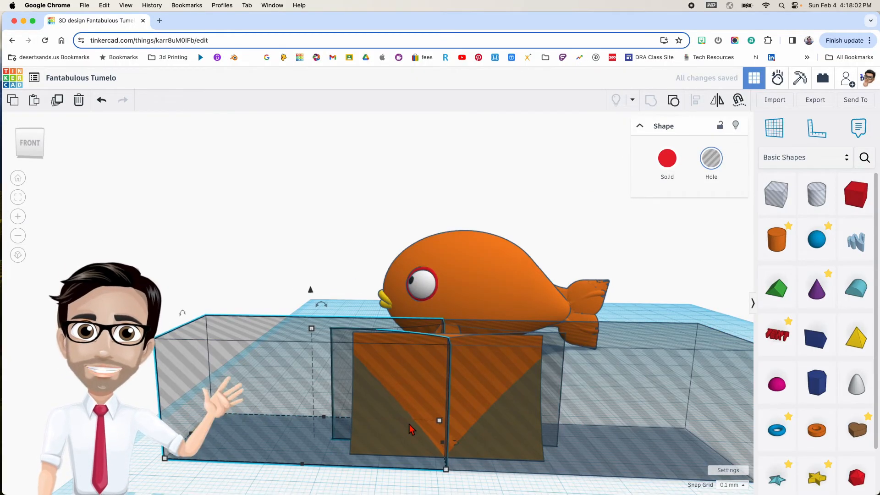
click(531, 442)
click(430, 431)
key(Left)
key(Left)
key(Left)
click(565, 429)
key(Right)
key(Right)
key(Right)
Step: Group the orange fin with both box holes to carve its pointed shape
right_drag(566, 434, 529, 429)
drag(435, 307, 532, 396)
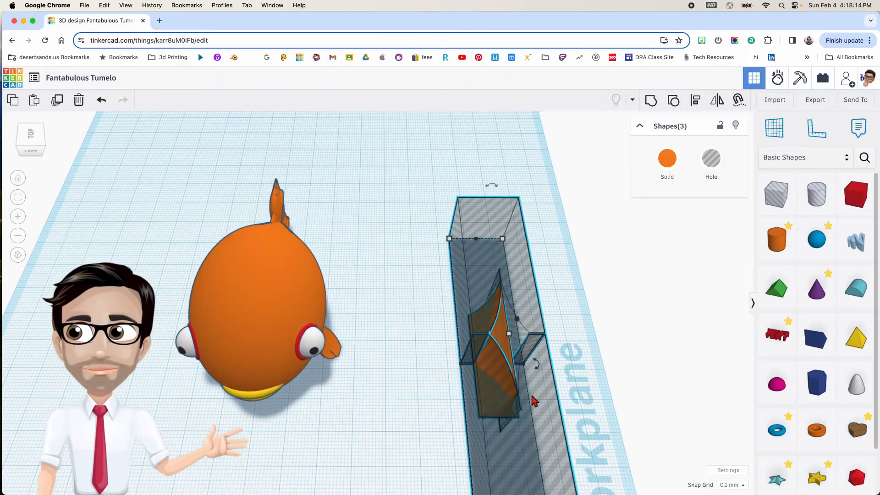
key(ctrl+g)
right_drag(532, 399, 393, 354)
right_drag(392, 312, 610, 282)
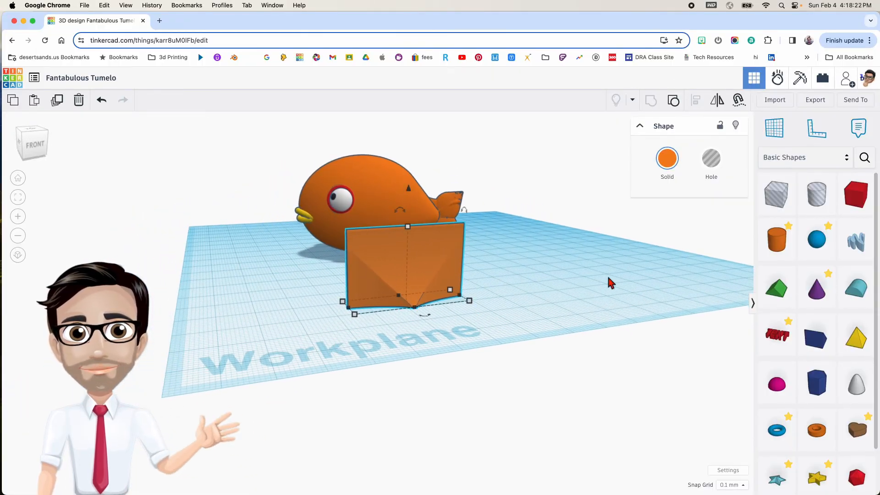
Step: Place a box in front of the fish and increase its height, and add a cylinder hole with 64 sides beside it
drag(861, 203, 298, 320)
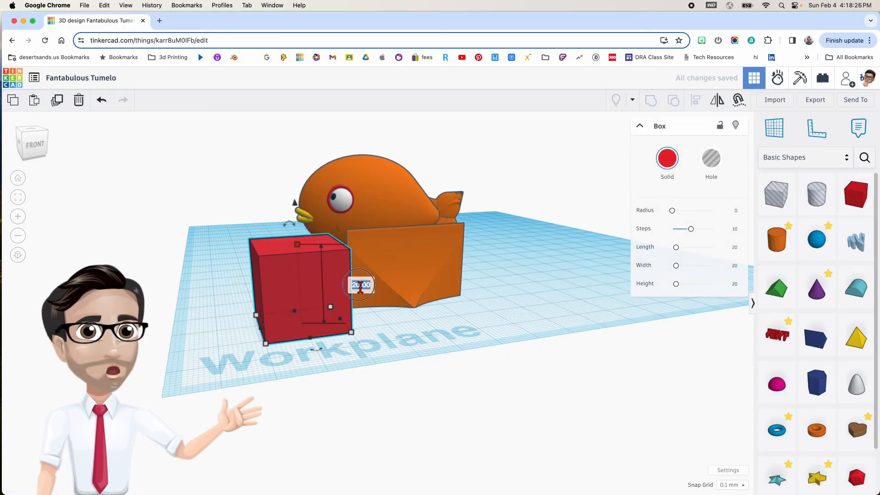
key(Return)
drag(807, 199, 474, 313)
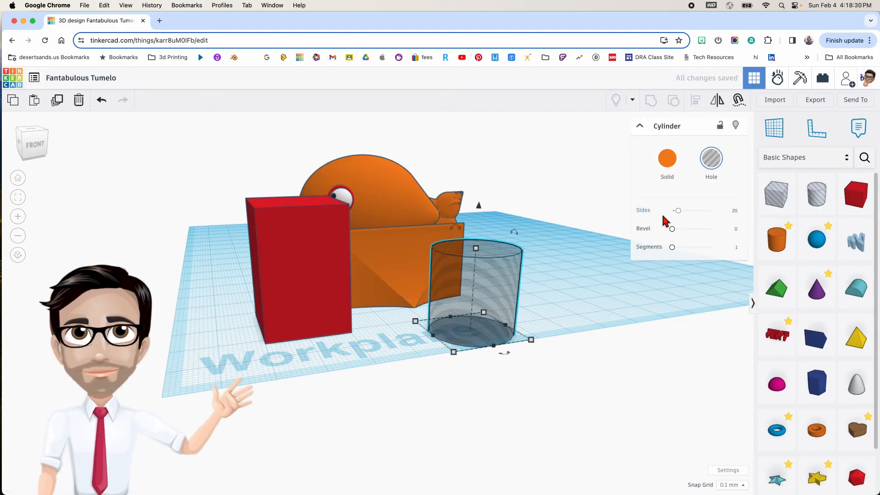
drag(680, 211, 768, 212)
Step: Rotate the cylinder hole 90° onto its side and turn it horizontally so its round end faces the front
drag(455, 227, 417, 280)
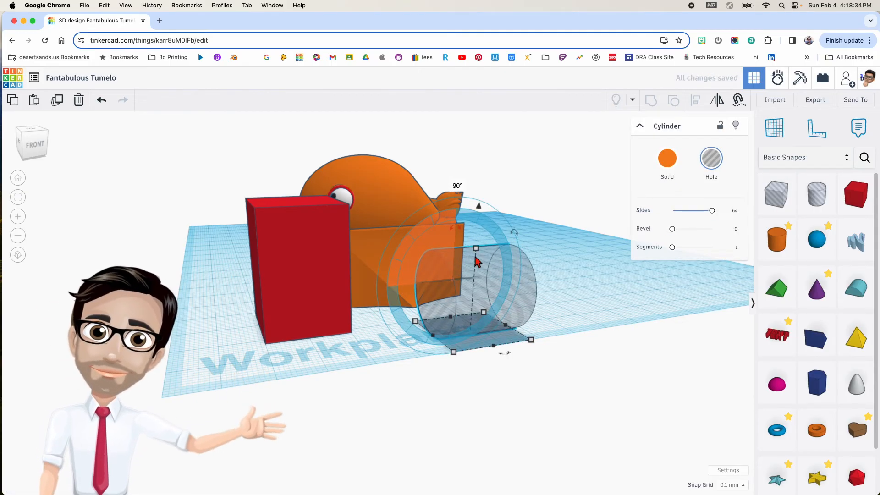
drag(506, 357, 522, 337)
right_drag(521, 337, 468, 310)
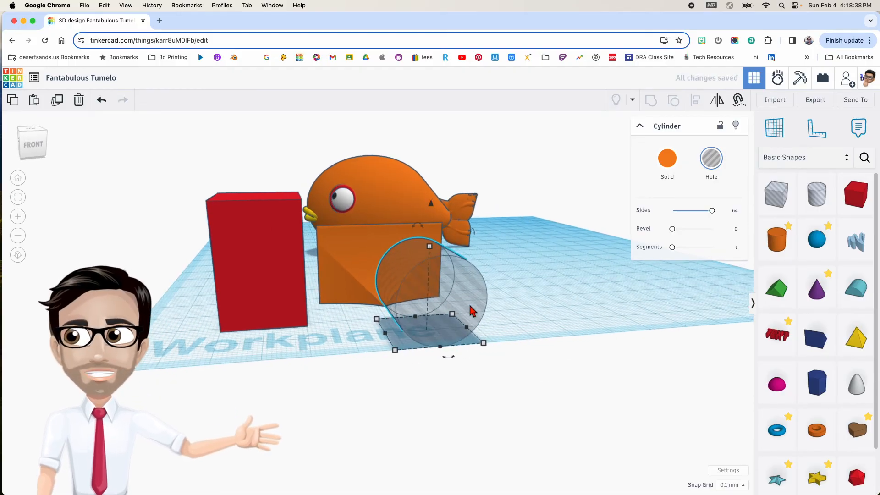
Step: Move the orange fin aside, place the cylinder hole over the red box's edge facing the fin, and stretch it taller
drag(355, 245, 504, 246)
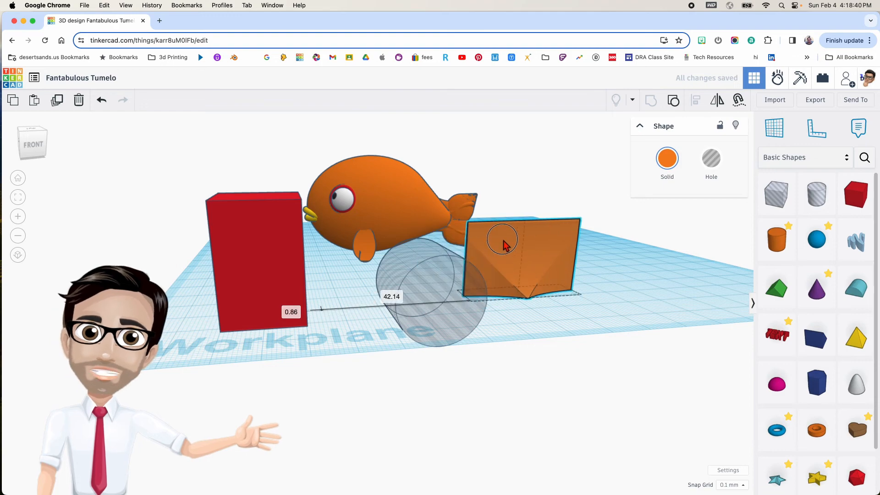
drag(426, 296, 306, 284)
drag(314, 249, 305, 147)
Step: Lengthen the cylinder hole to 35 mm so it passes through the red box
right_drag(305, 147, 219, 319)
drag(233, 324, 263, 304)
text(3)
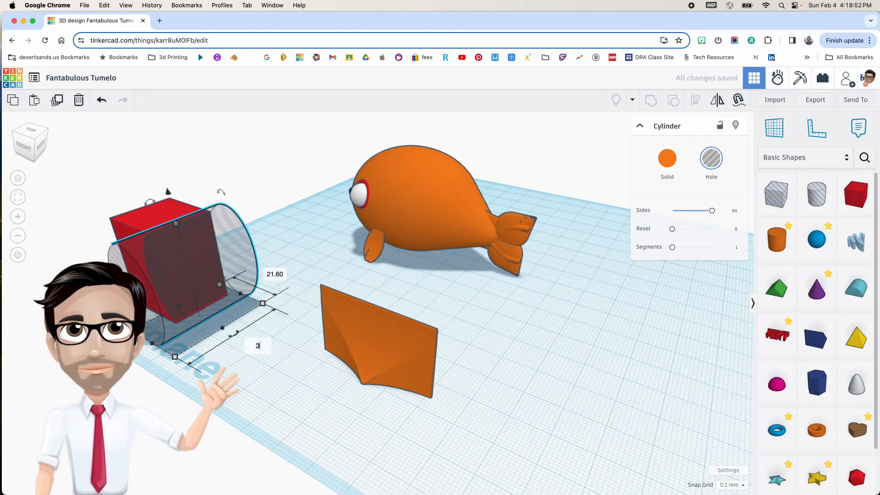
text(5)
key(Return)
Step: Fine-tune the cylinder hole's vertical position against the side of the red box
right_drag(174, 306, 283, 266)
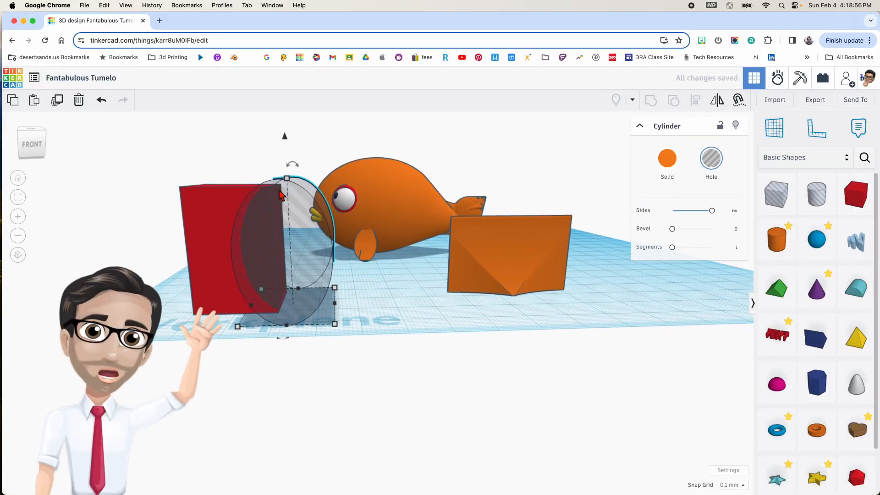
scroll(280, 316, up, 3)
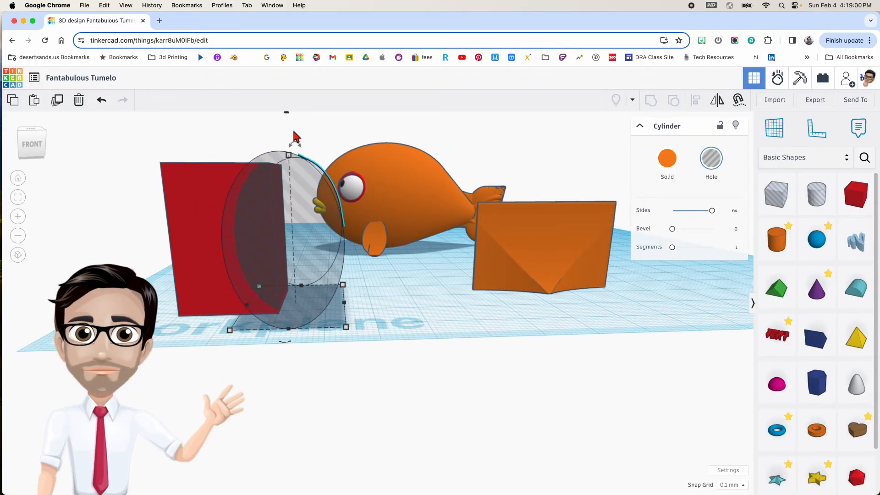
drag(289, 113, 286, 115)
right_drag(281, 151, 269, 181)
scroll(269, 181, down, 2)
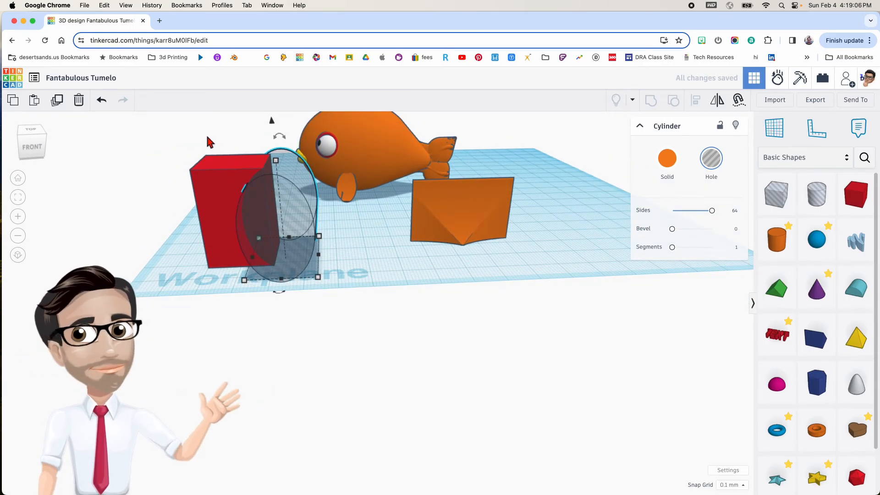
Step: Try to group the red box with the cylinder hole and turn the carved result into a hole, and undo it
shift+click(259, 207)
key(ctrl+g)
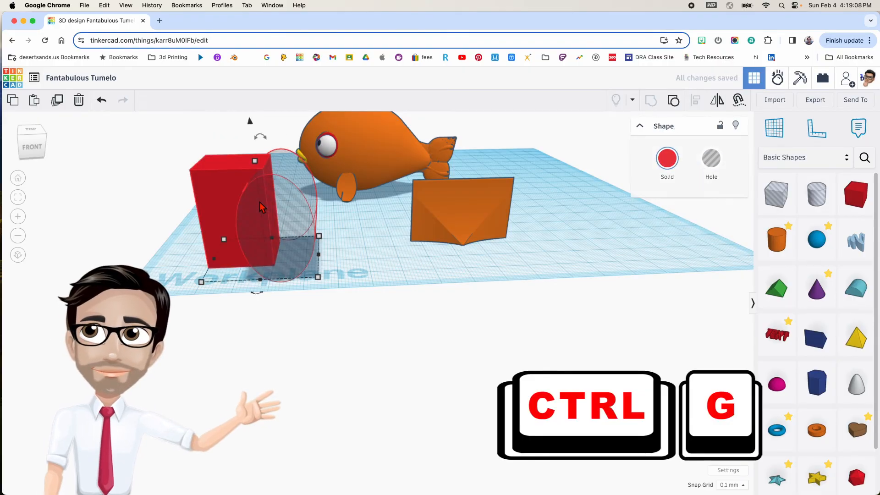
key(h)
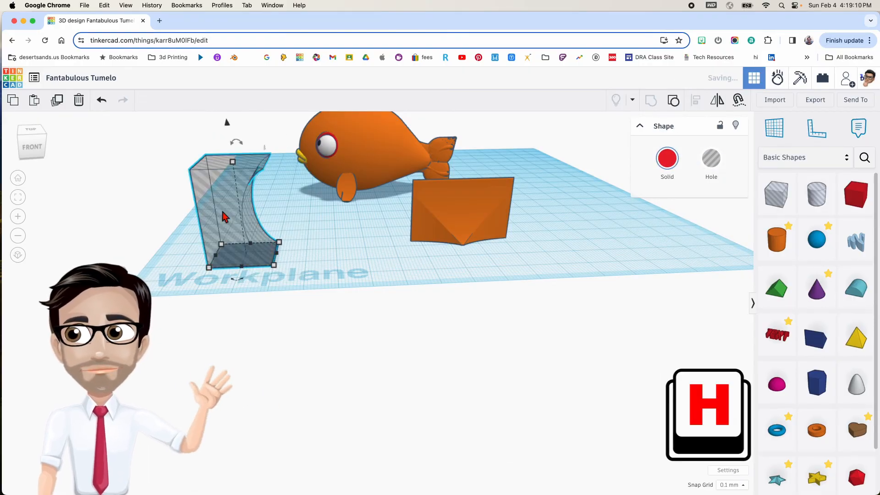
drag(230, 209, 210, 229)
key(ctrl+z)
key(ctrl+z)
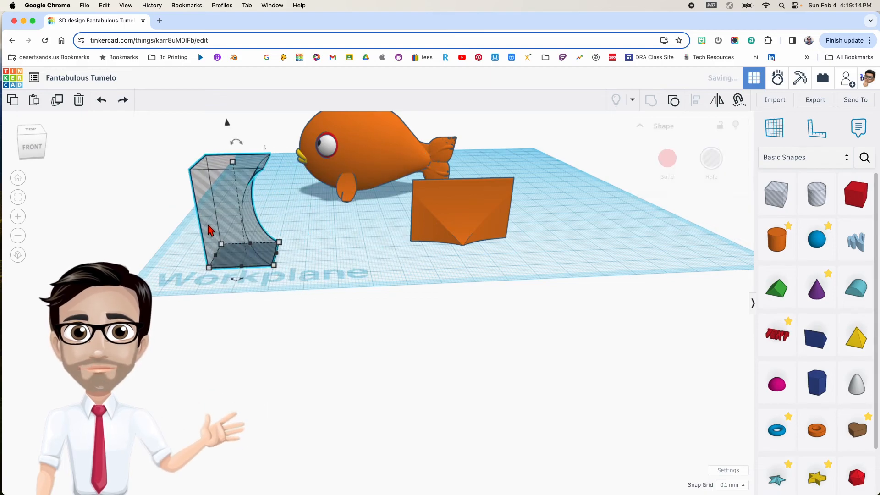
key(ctrl+z)
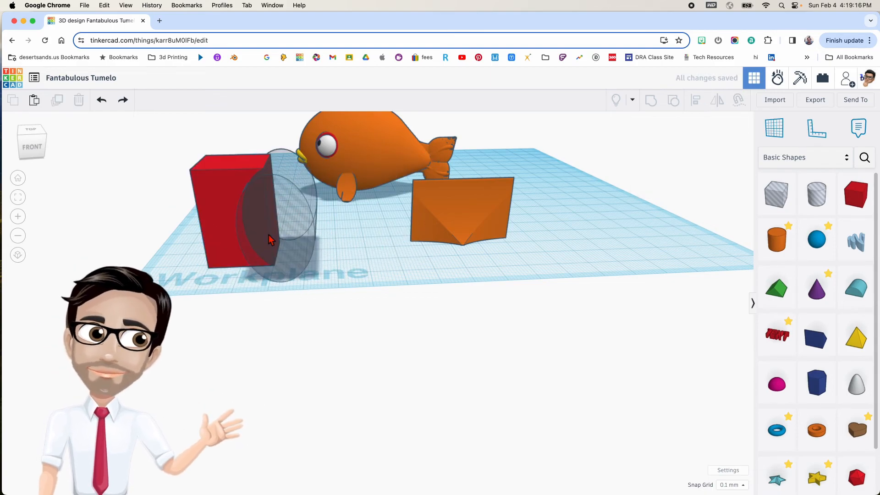
Step: Duplicate the cylinder hole and move the copy aside, beyond the far side of the orange fin
click(295, 250)
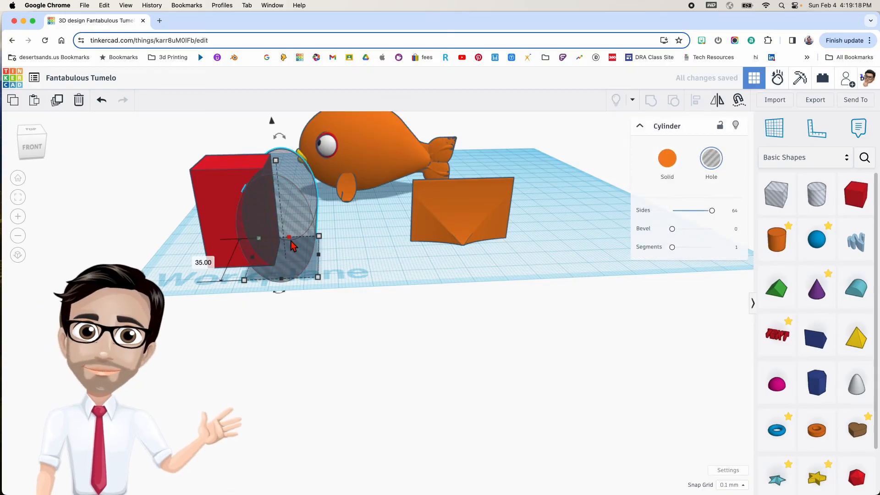
drag(301, 184, 623, 126)
Step: Group the red box with the overlapping cylinder hole and turn the carved shape into a hole
click(224, 207)
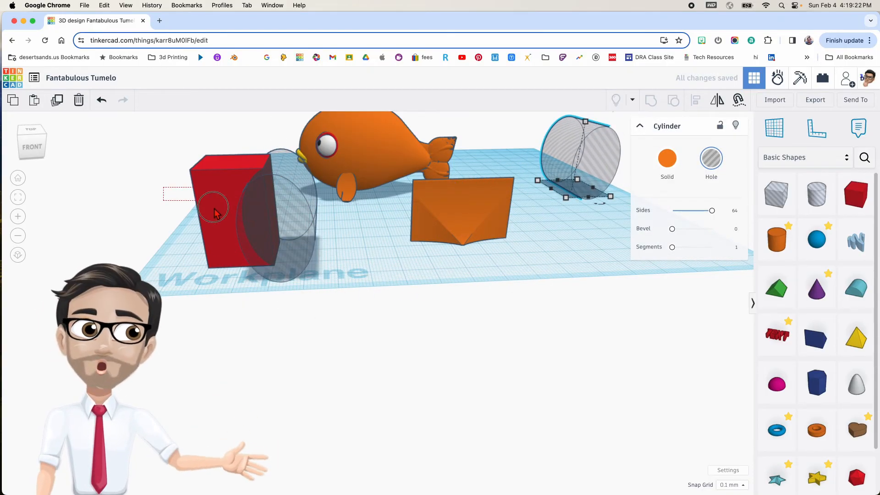
shift+click(263, 231)
key(super+g)
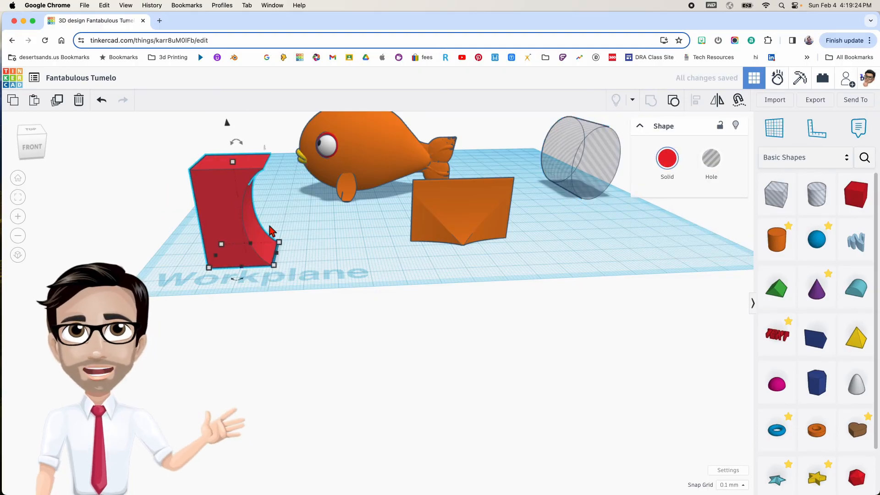
key(h)
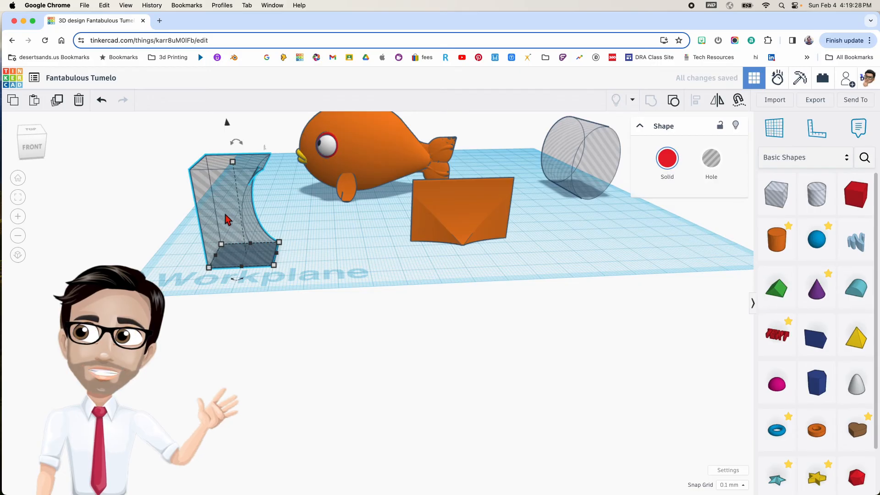
key(h)
Step: Duplicate the carved hole and rotate the copy so its concave curve covers the fin's upper corner nearest the original
drag(231, 212, 237, 150)
drag(224, 222, 400, 212)
middle_drag(427, 214, 321, 259)
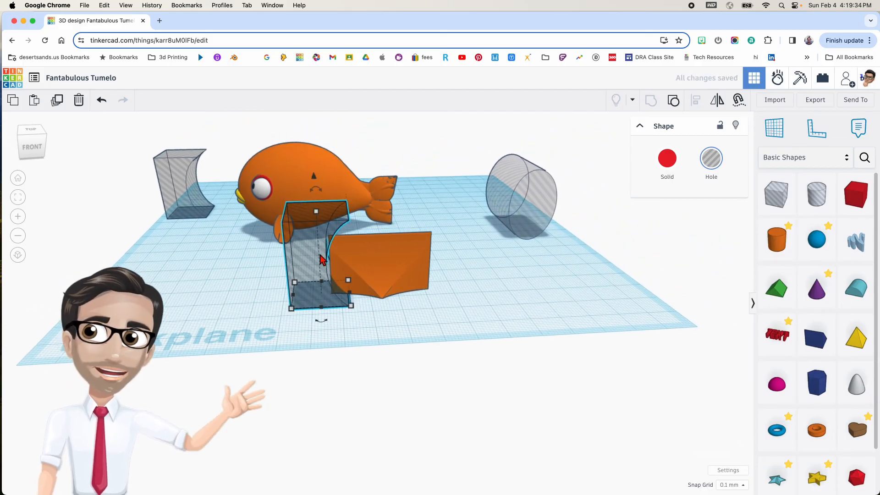
mouse_move(342, 222)
mouse_down()
mouse_move(339, 160)
mouse_move(373, 173)
mouse_move(350, 229)
mouse_up()
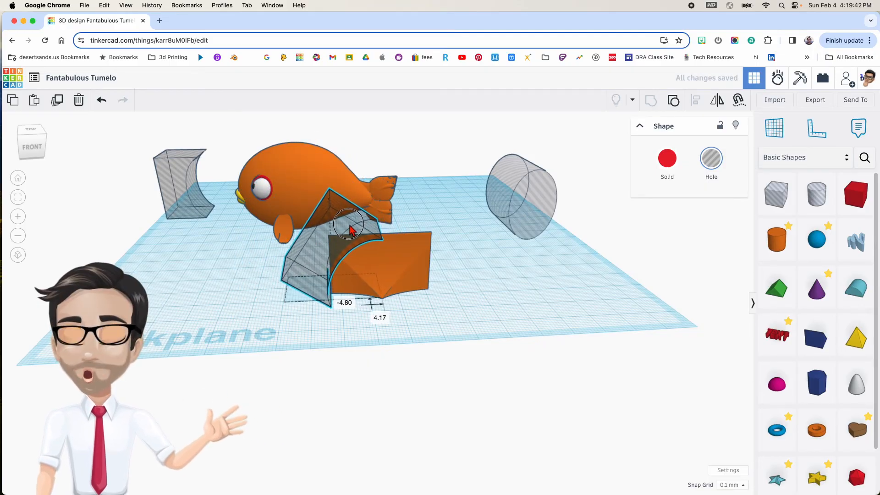
Step: Group the tilted carved hole with the orange fin to round off the fin's upper corner
scroll(349, 229, up, 5)
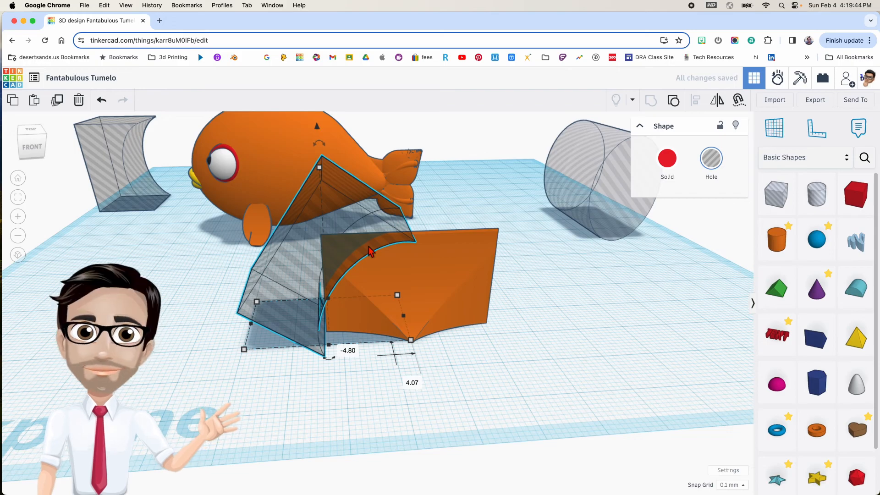
right_drag(331, 237, 439, 228)
shift+click(410, 255)
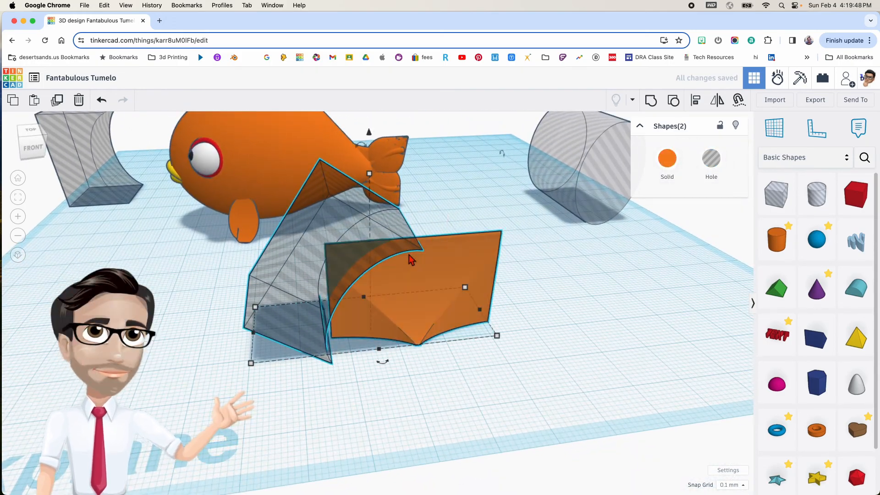
key(ctrl+g)
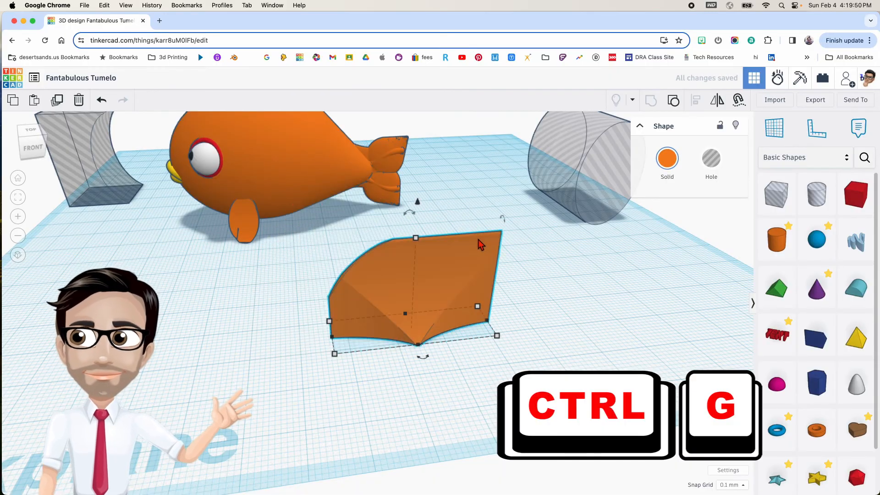
Step: Place the spare cylinder hole over the fin's straight vertical edge and lower it until it extends below the workplane
middle_drag(477, 244, 337, 237)
drag(476, 167, 382, 257)
right_drag(382, 258, 376, 225)
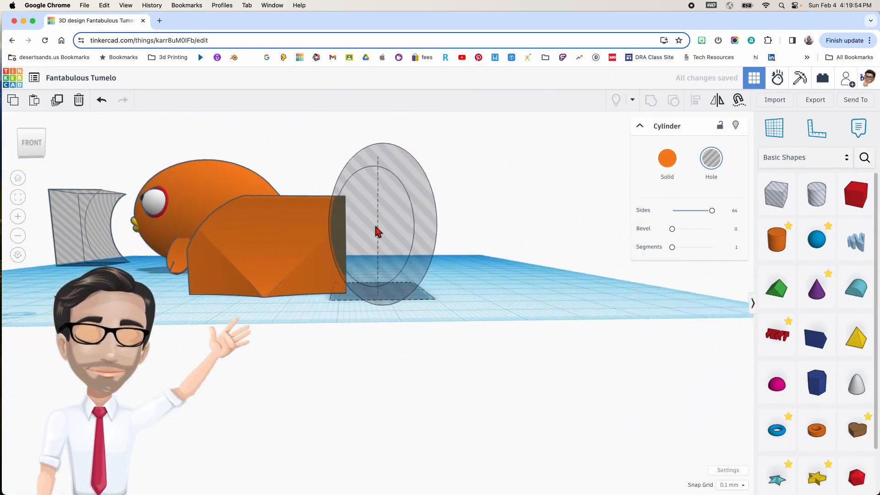
middle_drag(376, 225, 375, 247)
scroll(347, 313, up, 3)
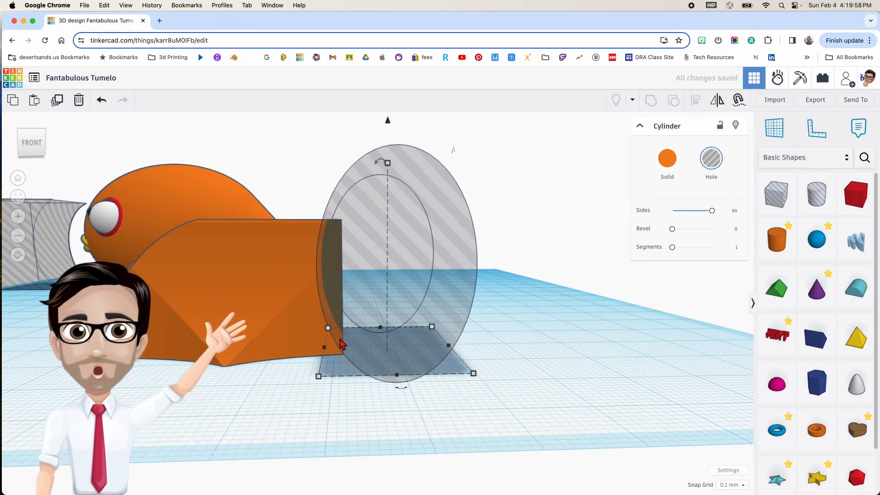
drag(390, 125, 393, 147)
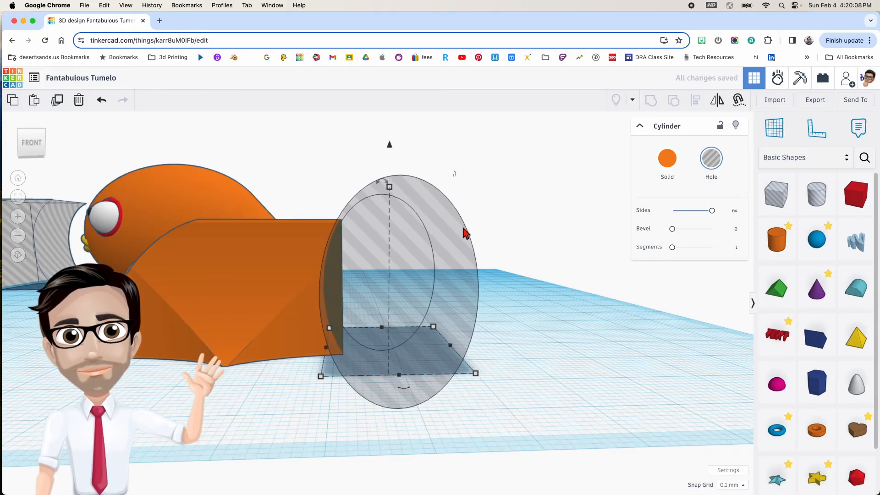
Step: Group the cylinder hole with the orange fin to cut a concave curve into its straight edge
right_drag(330, 239, 377, 262)
scroll(377, 262, down, 5)
shift+click(314, 241)
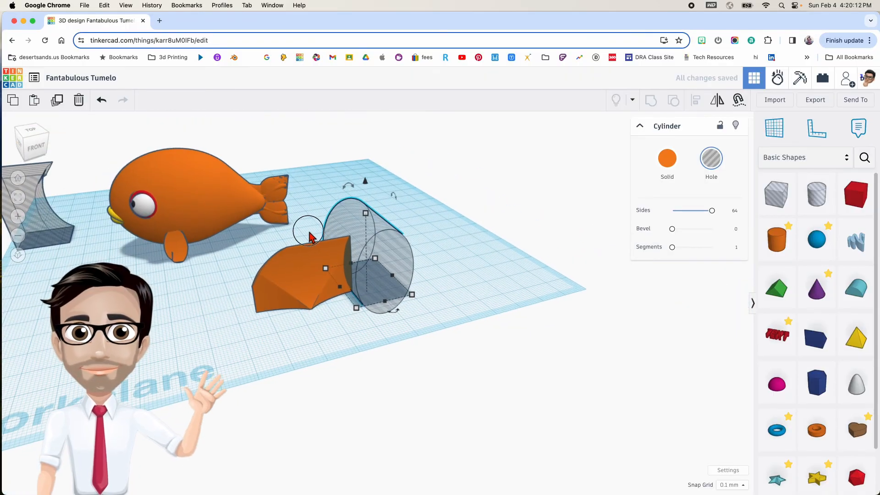
key(ctrl+g)
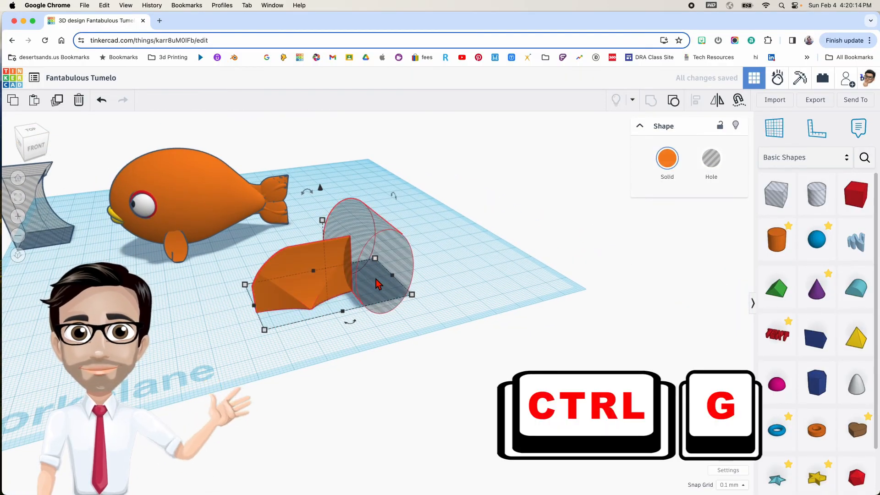
Step: Move the remaining carved hole over the orange fin and rotate it so its concave curve faces downward
drag(31, 225, 233, 274)
middle_drag(233, 268, 217, 276)
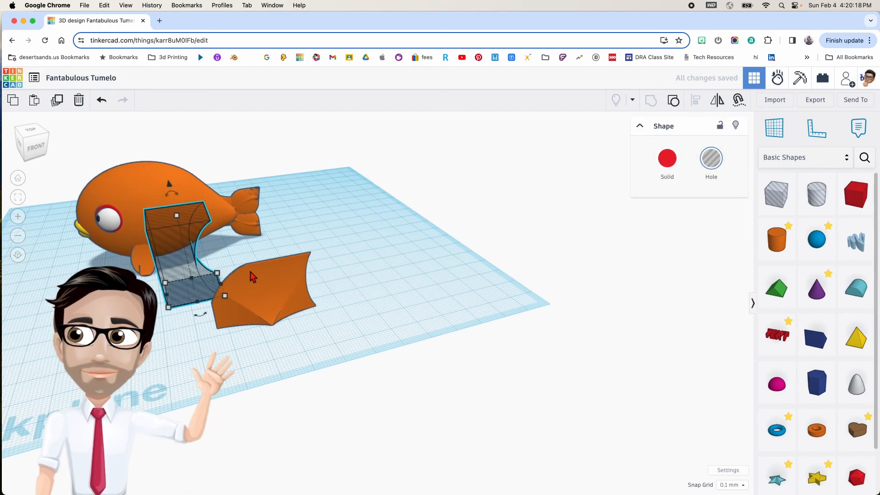
right_drag(277, 282, 261, 239)
drag(260, 220, 345, 228)
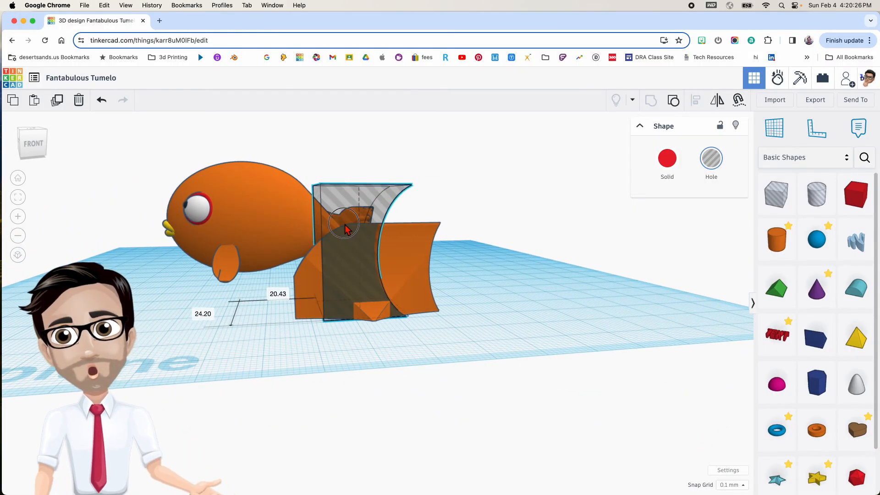
drag(353, 174, 454, 181)
drag(382, 208, 437, 211)
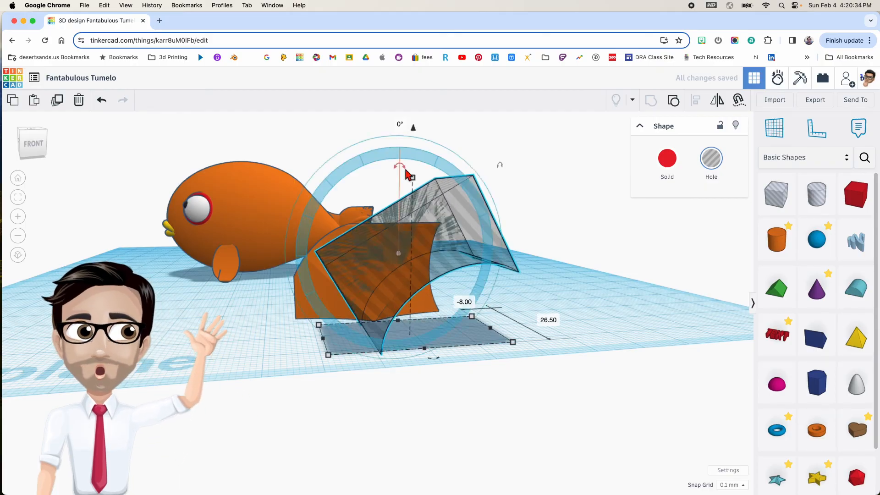
Step: Raise the tilted carved hole and shift it across the orange fin's top edge
drag(414, 130, 412, 69)
middle_drag(425, 194, 389, 205)
drag(372, 218, 327, 223)
right_drag(328, 223, 304, 224)
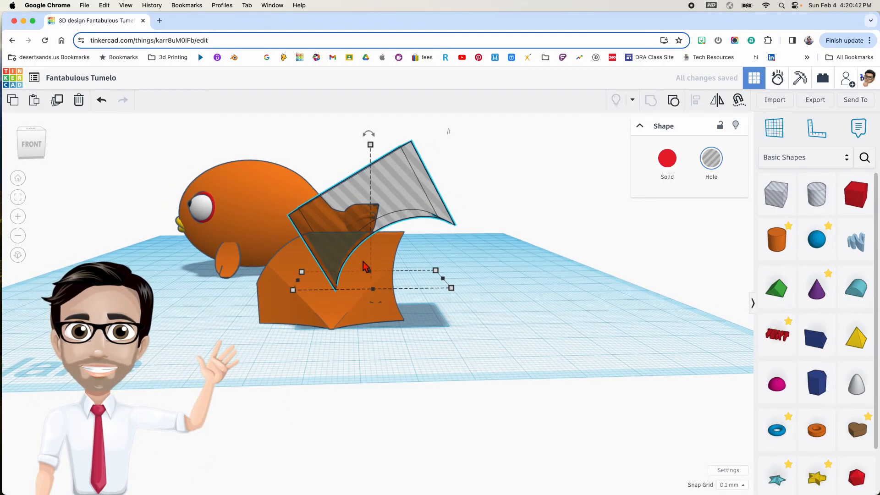
Step: Stretch the carved hole wider past the fin's concave edge and rotate it a further 8° to flatten its tilt
drag(451, 290, 499, 290)
middle_drag(409, 143, 409, 187)
mouse_move(395, 152)
mouse_down()
mouse_move(393, 167)
mouse_move(416, 159)
mouse_move(395, 142)
mouse_move(394, 151)
mouse_up()
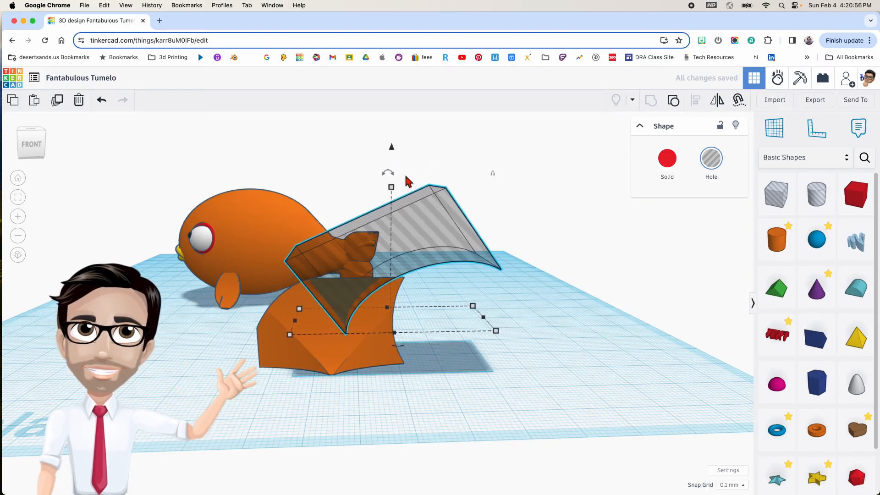
drag(495, 331, 520, 330)
right_drag(497, 307, 463, 286)
drag(394, 173, 408, 158)
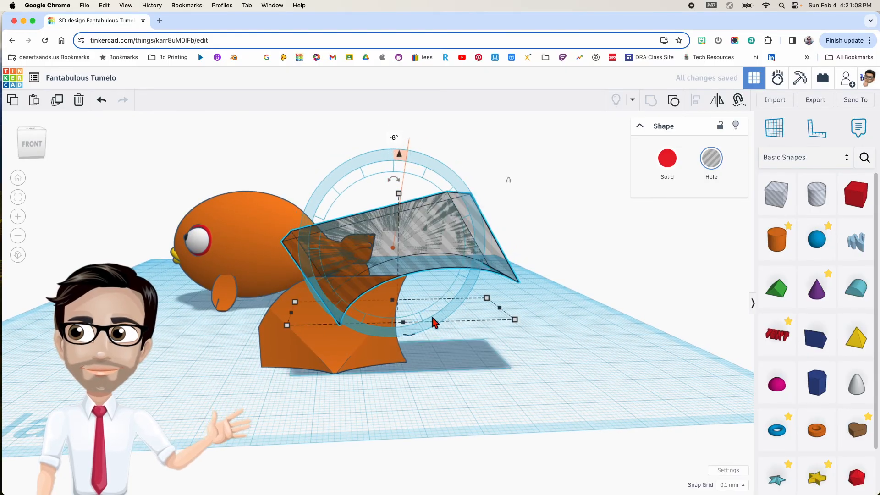
Step: Fine-tune the carved hole's height so its arc meets the pointed upper corner of the orange fin
click(441, 351)
right_drag(441, 350, 434, 346)
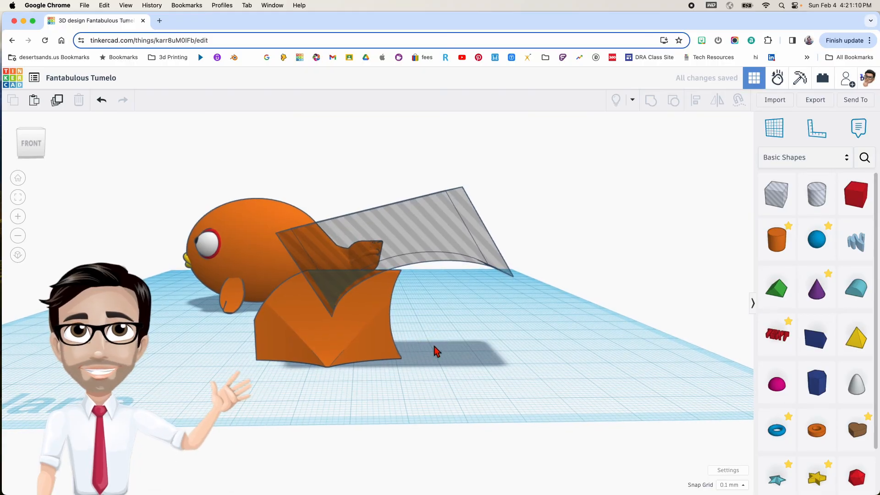
click(416, 222)
drag(395, 155, 394, 157)
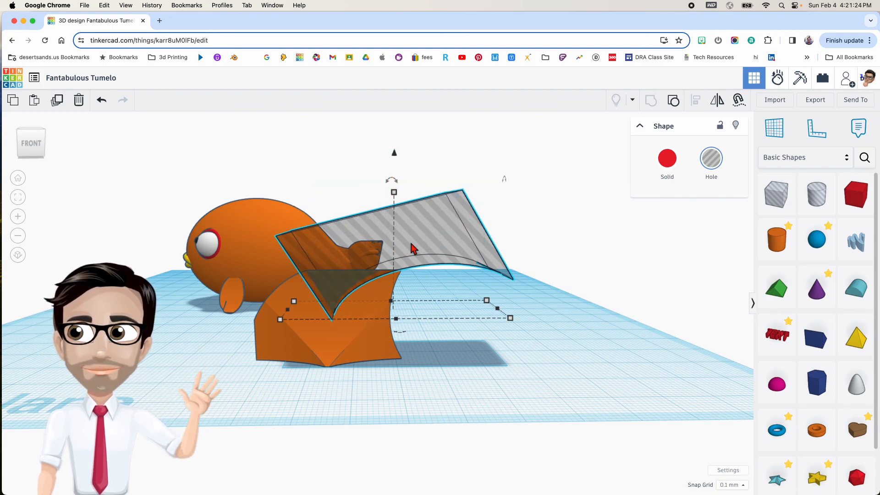
scroll(403, 252, up, 3)
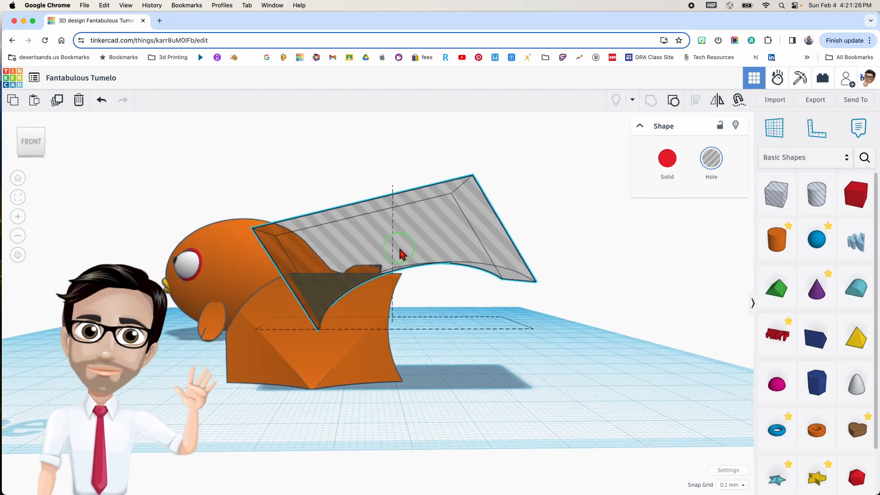
drag(392, 186, 394, 163)
right_drag(391, 233, 444, 266)
scroll(402, 277, down, 3)
right_drag(357, 277, 275, 268)
scroll(316, 276, up, 4)
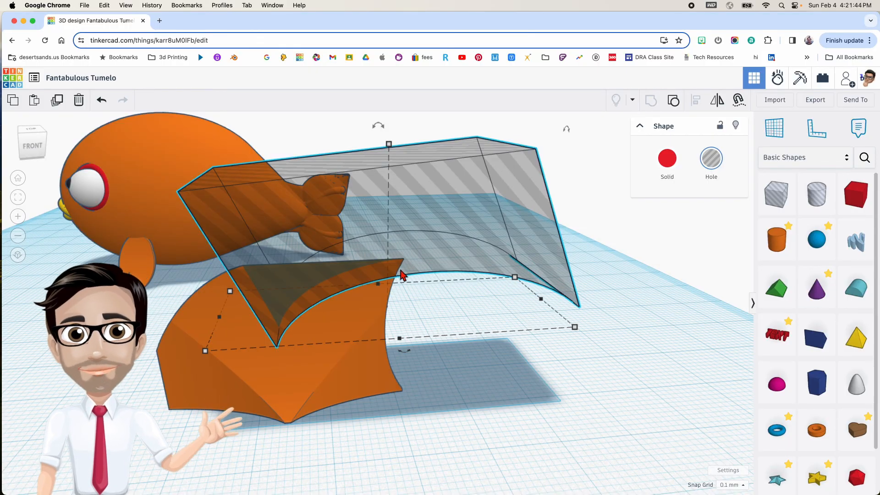
middle_drag(396, 159, 395, 171)
drag(392, 147, 392, 153)
Step: Group the carved hole with the orange fin to cut a curved notch into its top edge
scroll(385, 308, down, 4)
right_drag(399, 314, 472, 323)
right_drag(367, 331, 303, 342)
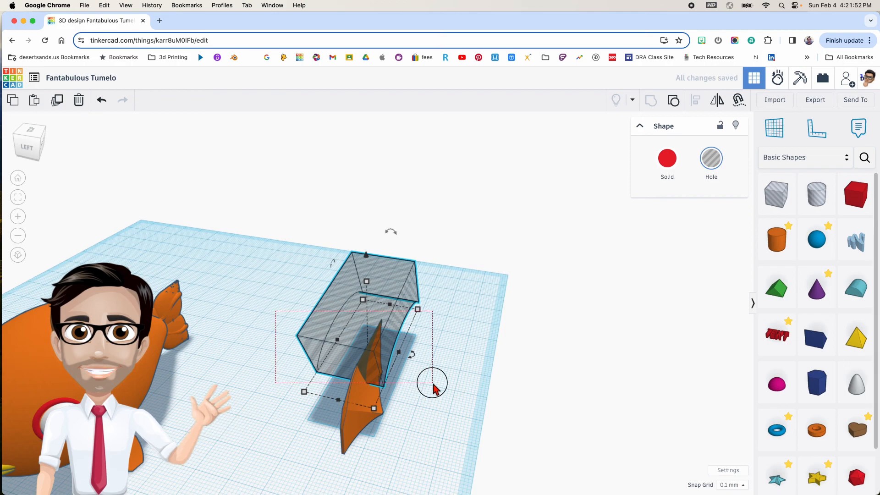
drag(433, 383, 426, 383)
key(ctrl+g)
Step: Move the finished fin to the fish and raise it onto the middle of the fish's back
right_drag(434, 398, 433, 346)
drag(433, 346, 232, 369)
right_drag(232, 370, 403, 375)
drag(383, 387, 244, 389)
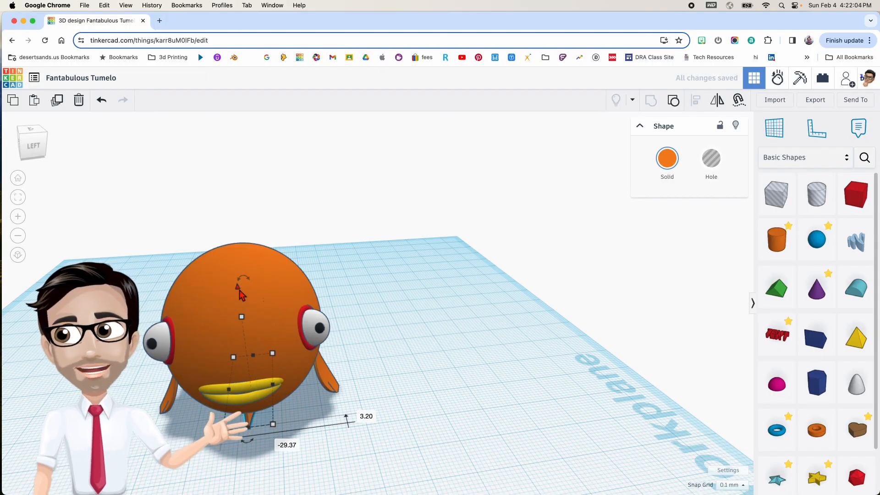
drag(239, 290, 213, 234)
Step: Align the dorsal fin and the fish parts on their centre across the fish's width
right_drag(212, 190, 192, 323)
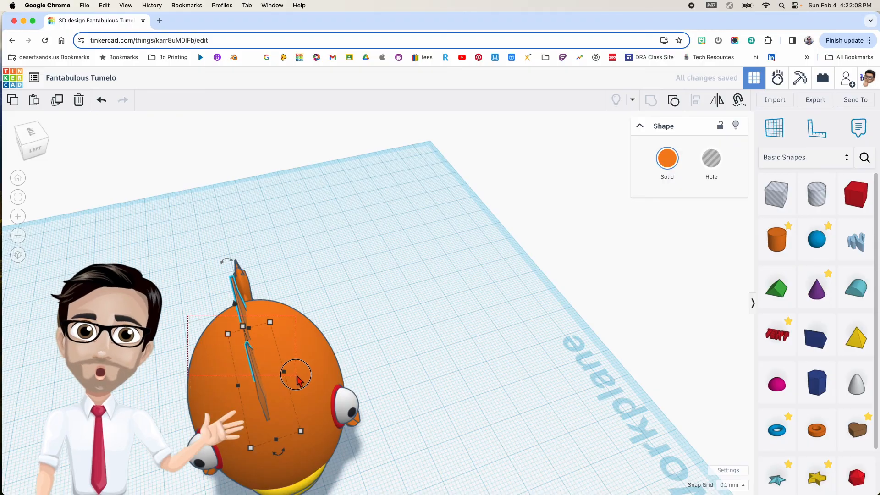
drag(306, 366, 308, 371)
key(l)
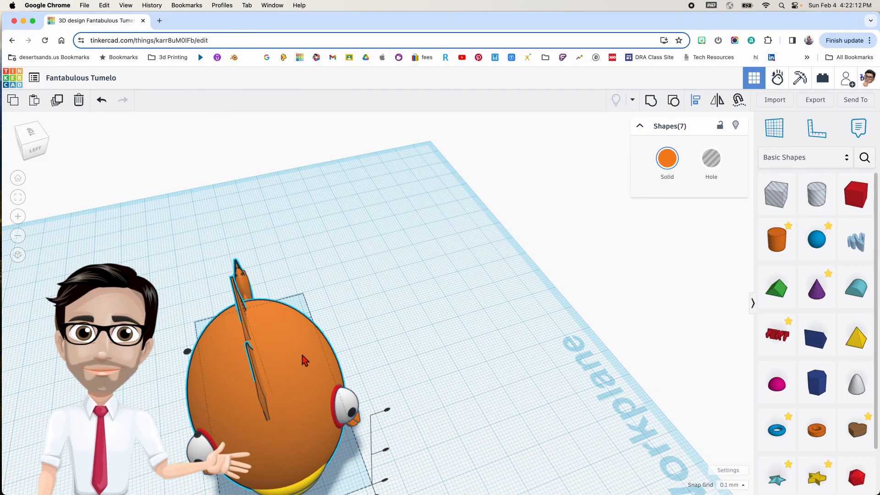
scroll(298, 369, down, 2)
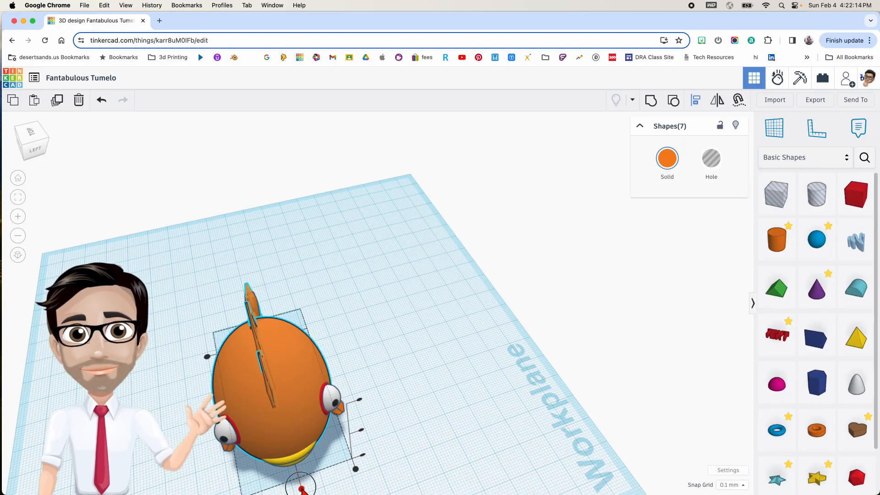
right_drag(327, 436, 176, 383)
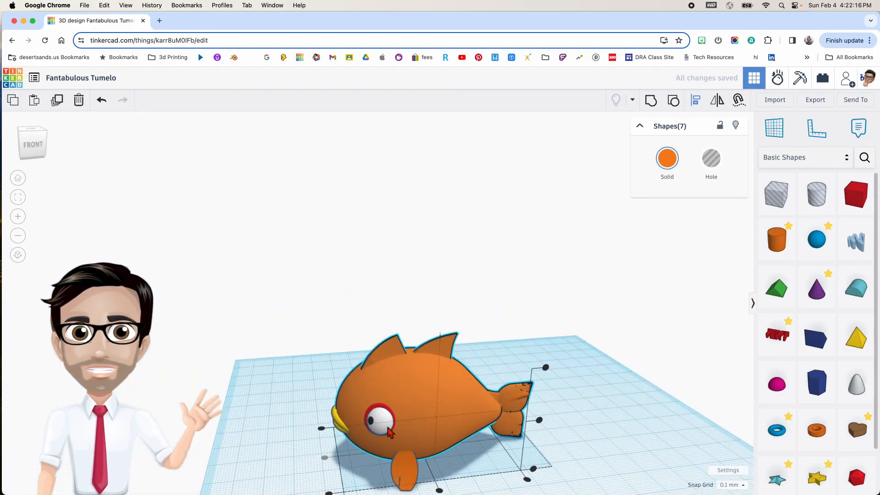
middle_drag(341, 433, 292, 449)
scroll(348, 409, down, 2)
scroll(348, 408, up, 2)
click(280, 337)
Step: Raise the dorsal fin so more of it stands above the fish's back, and deselect it
click(336, 385)
mouse_move(354, 334)
mouse_down()
mouse_move(352, 318)
mouse_move(347, 322)
mouse_up()
right_drag(358, 330, 433, 373)
middle_drag(433, 373, 392, 262)
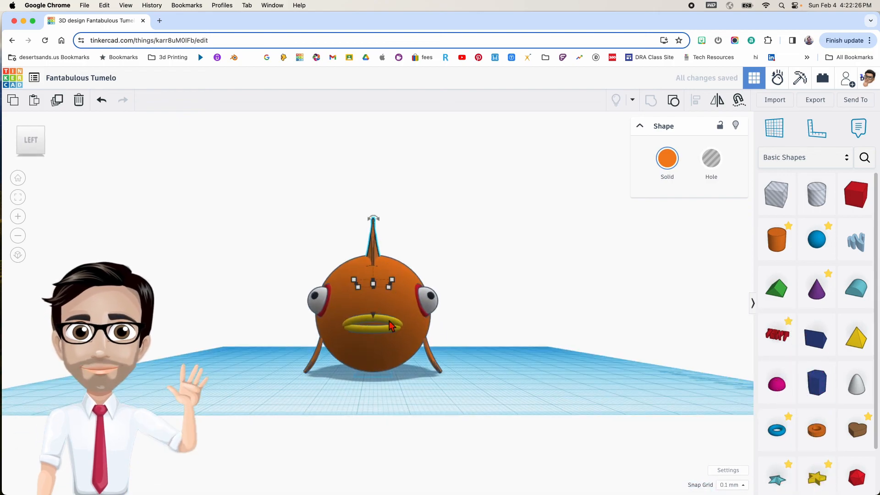
scroll(389, 321, up, 3)
right_drag(391, 325, 222, 350)
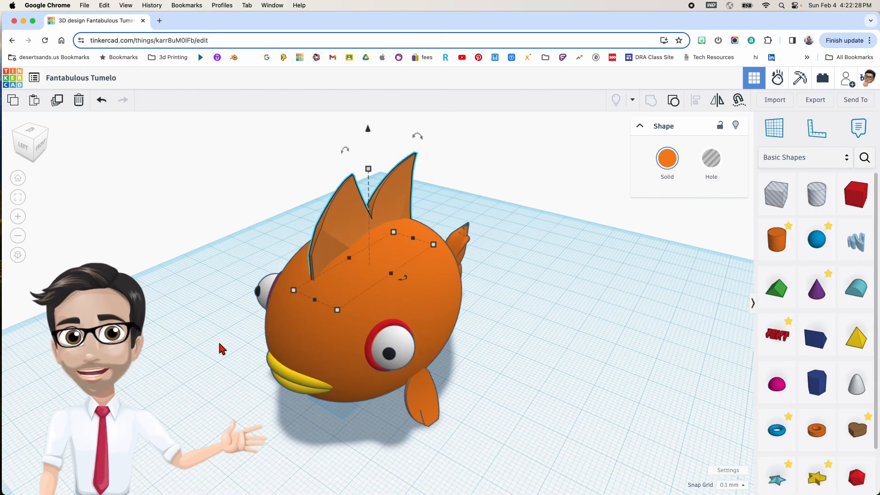
click(187, 351)
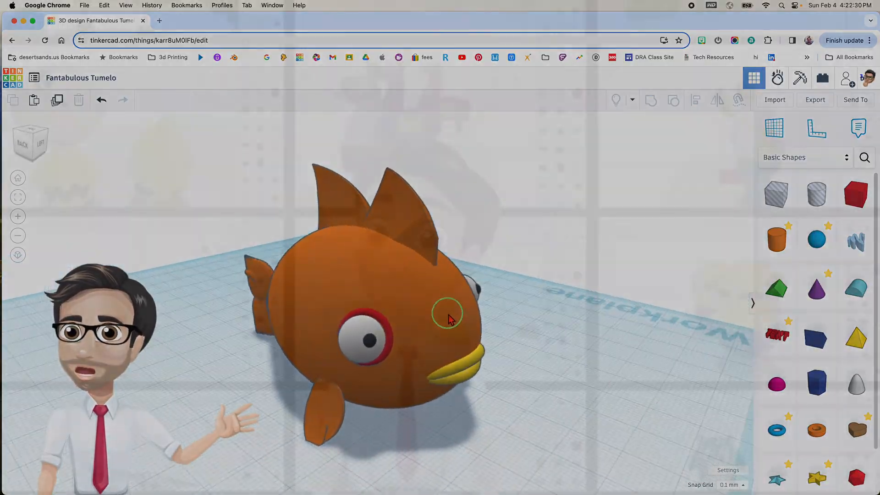